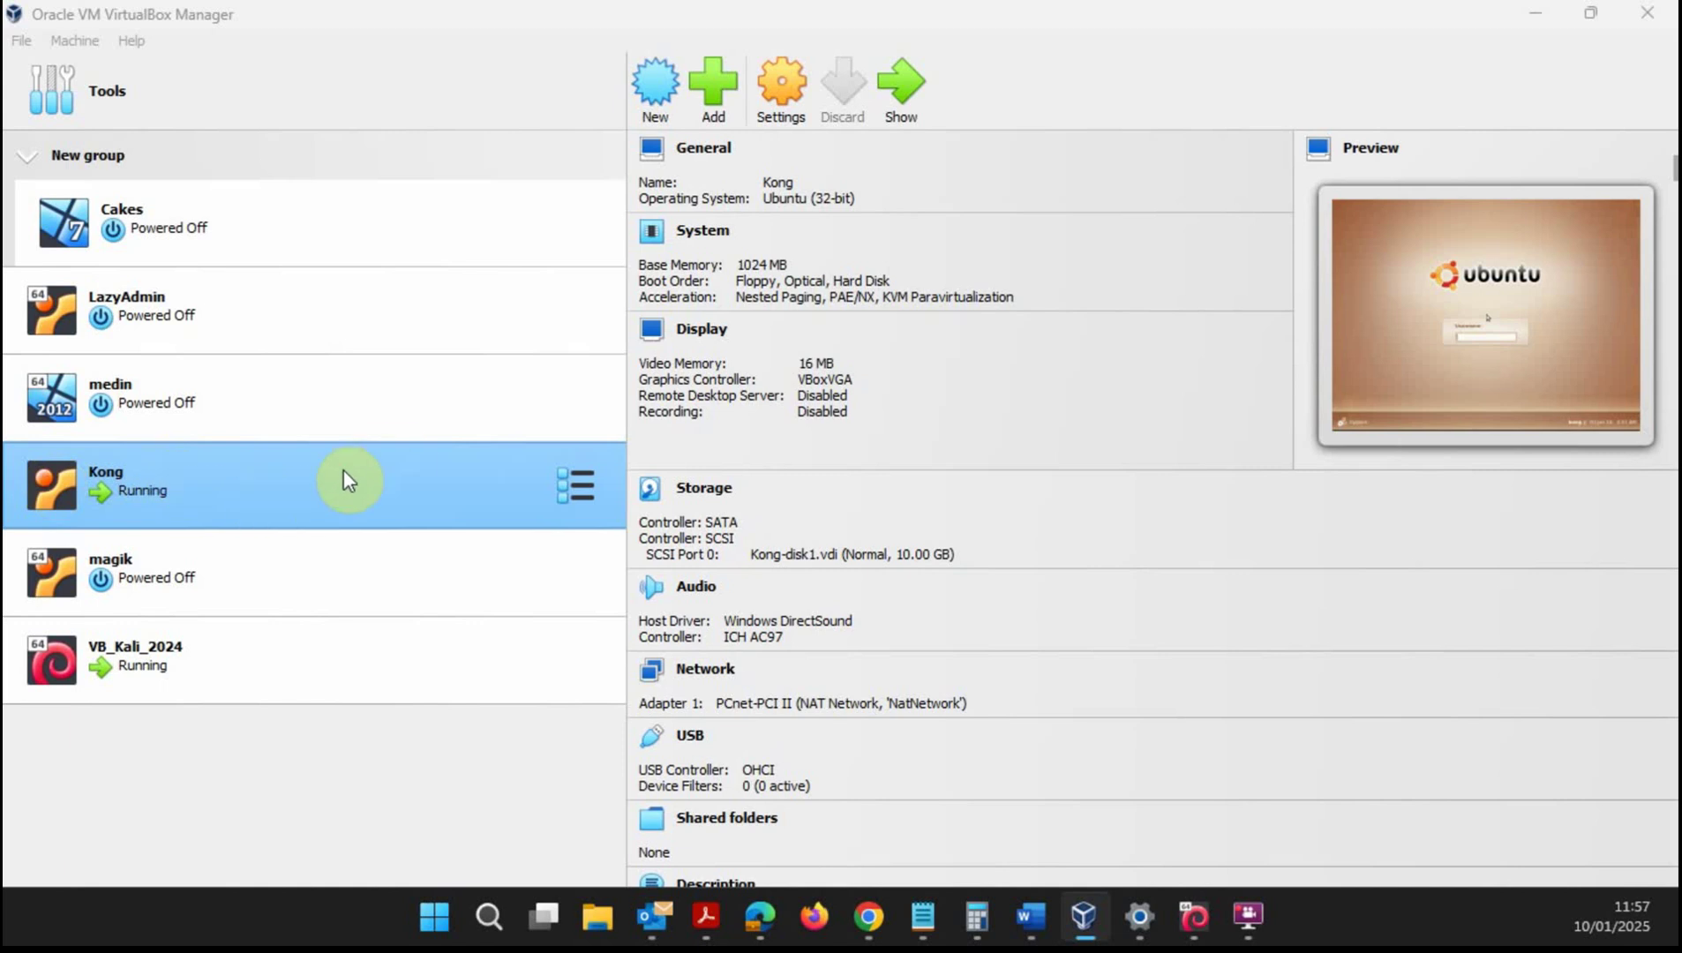
# - Select VB_Kali_2024 in the Manager and bring its running VM window to the front
pyautogui.click(224, 664)
pyautogui.click(263, 494)
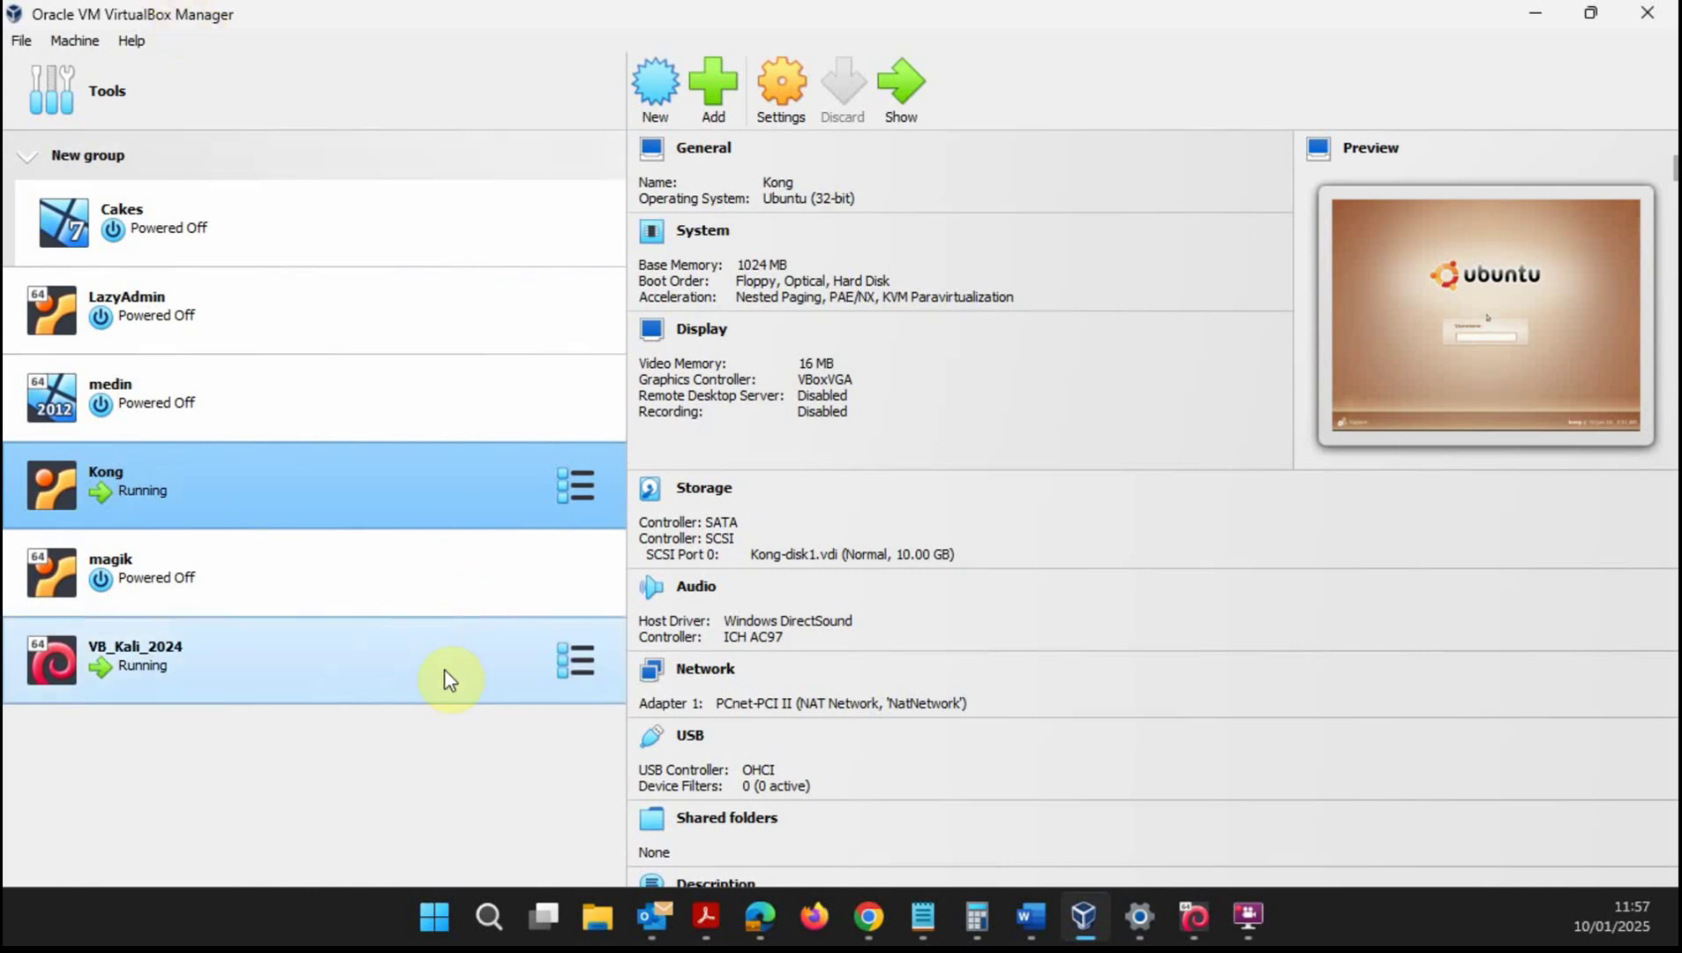
pyautogui.click(360, 662)
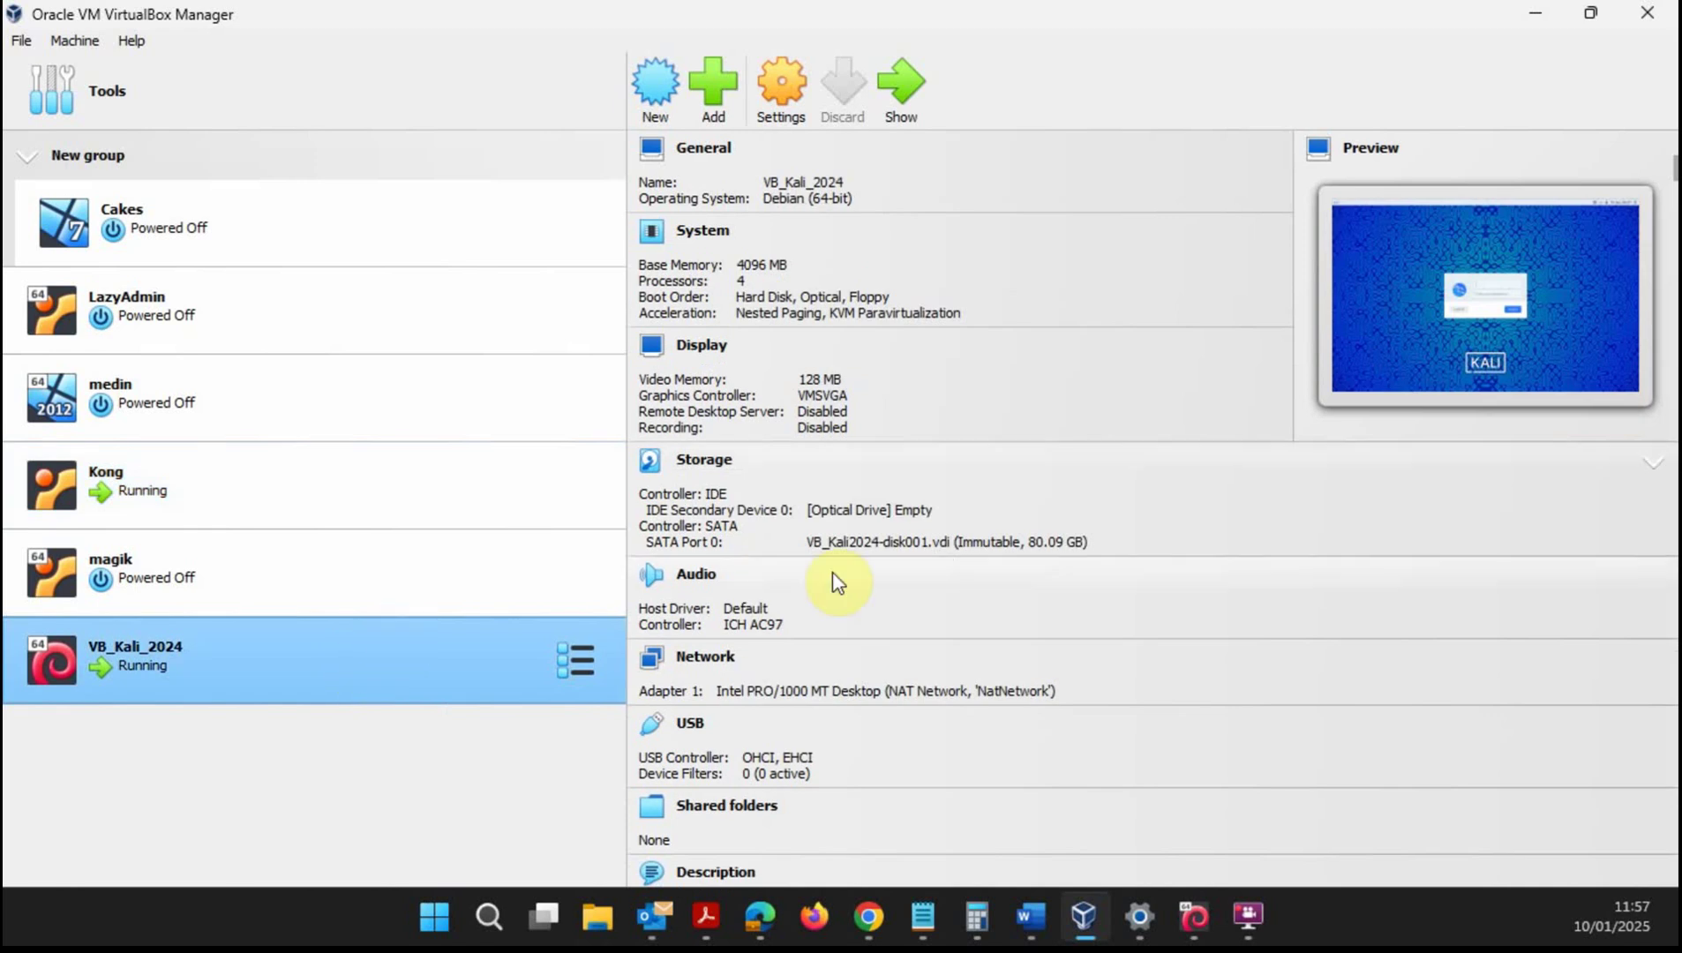
pyautogui.click(1197, 918)
pyautogui.click(1167, 849)
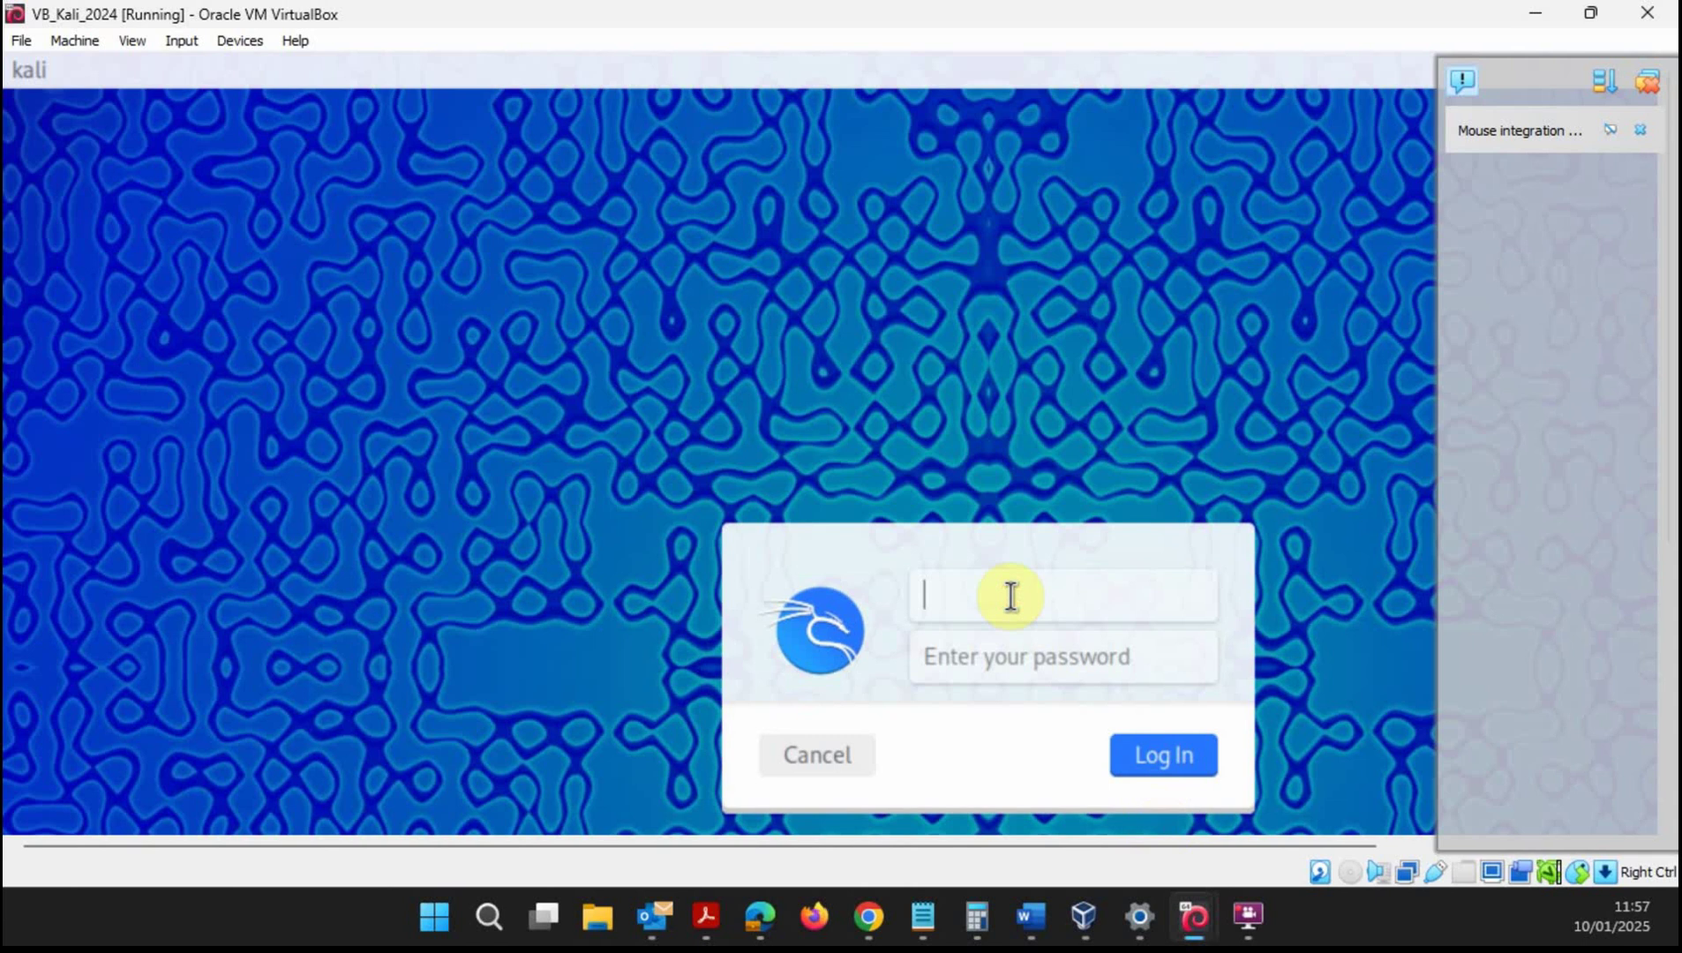
# - Log into the Kali VM as root with the account password
pyautogui.write('root')
pyautogui.press('Tab')
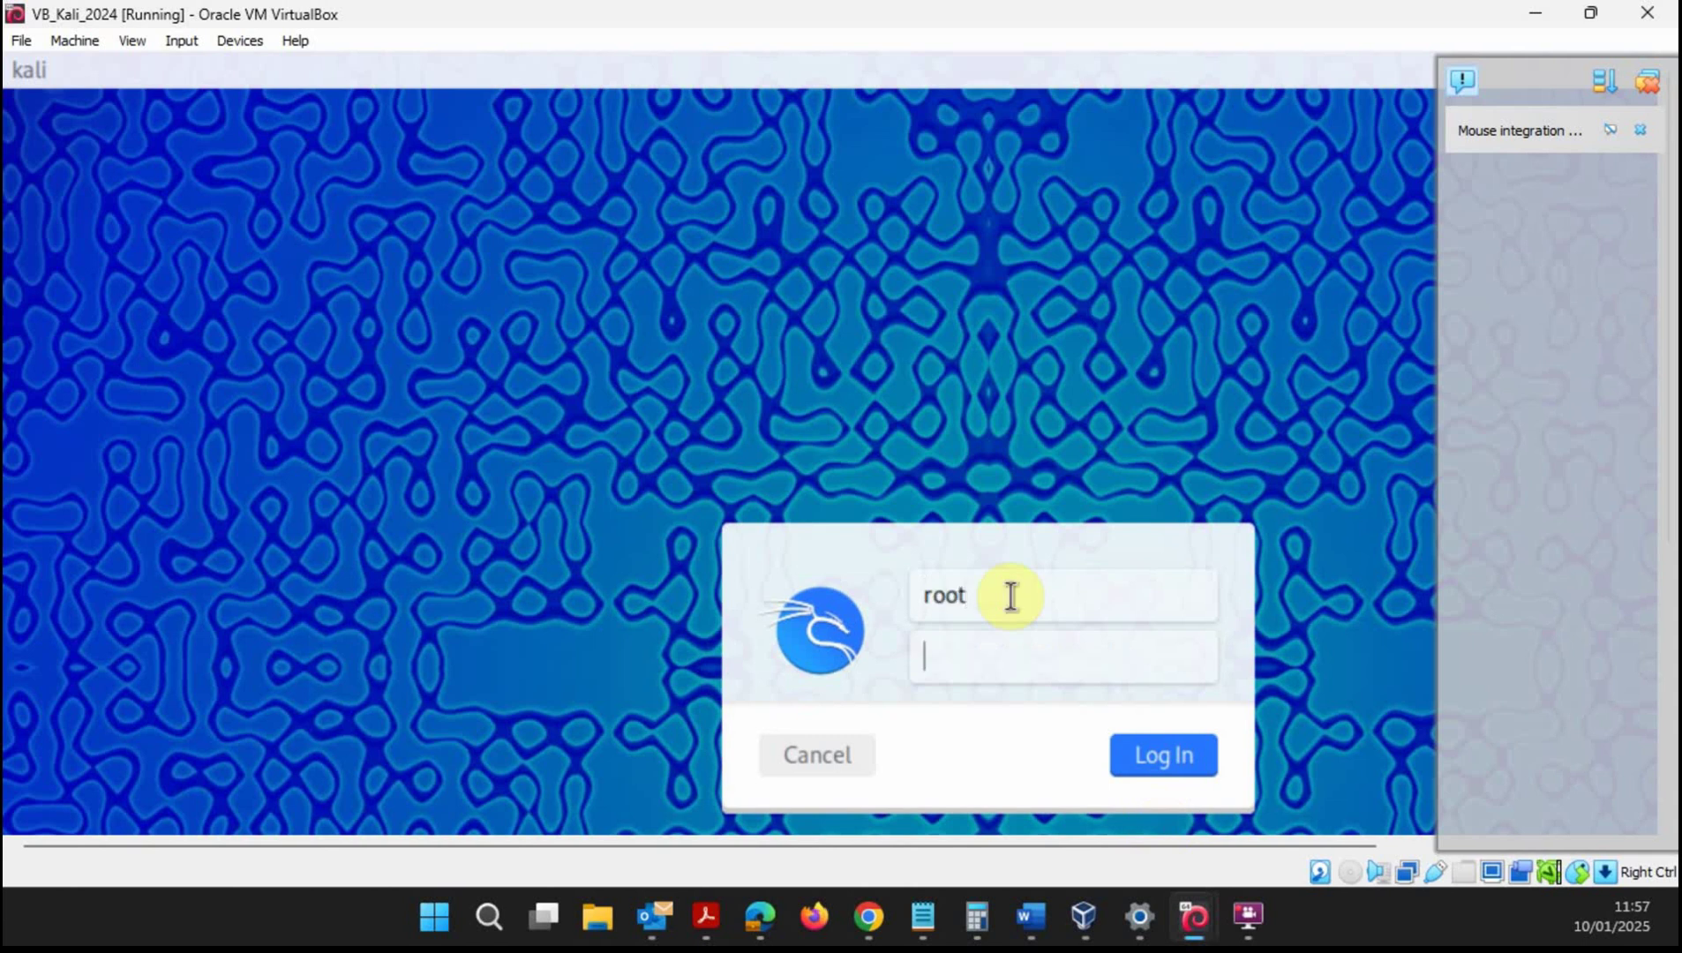
pyautogui.write('toor')
pyautogui.press('Return')
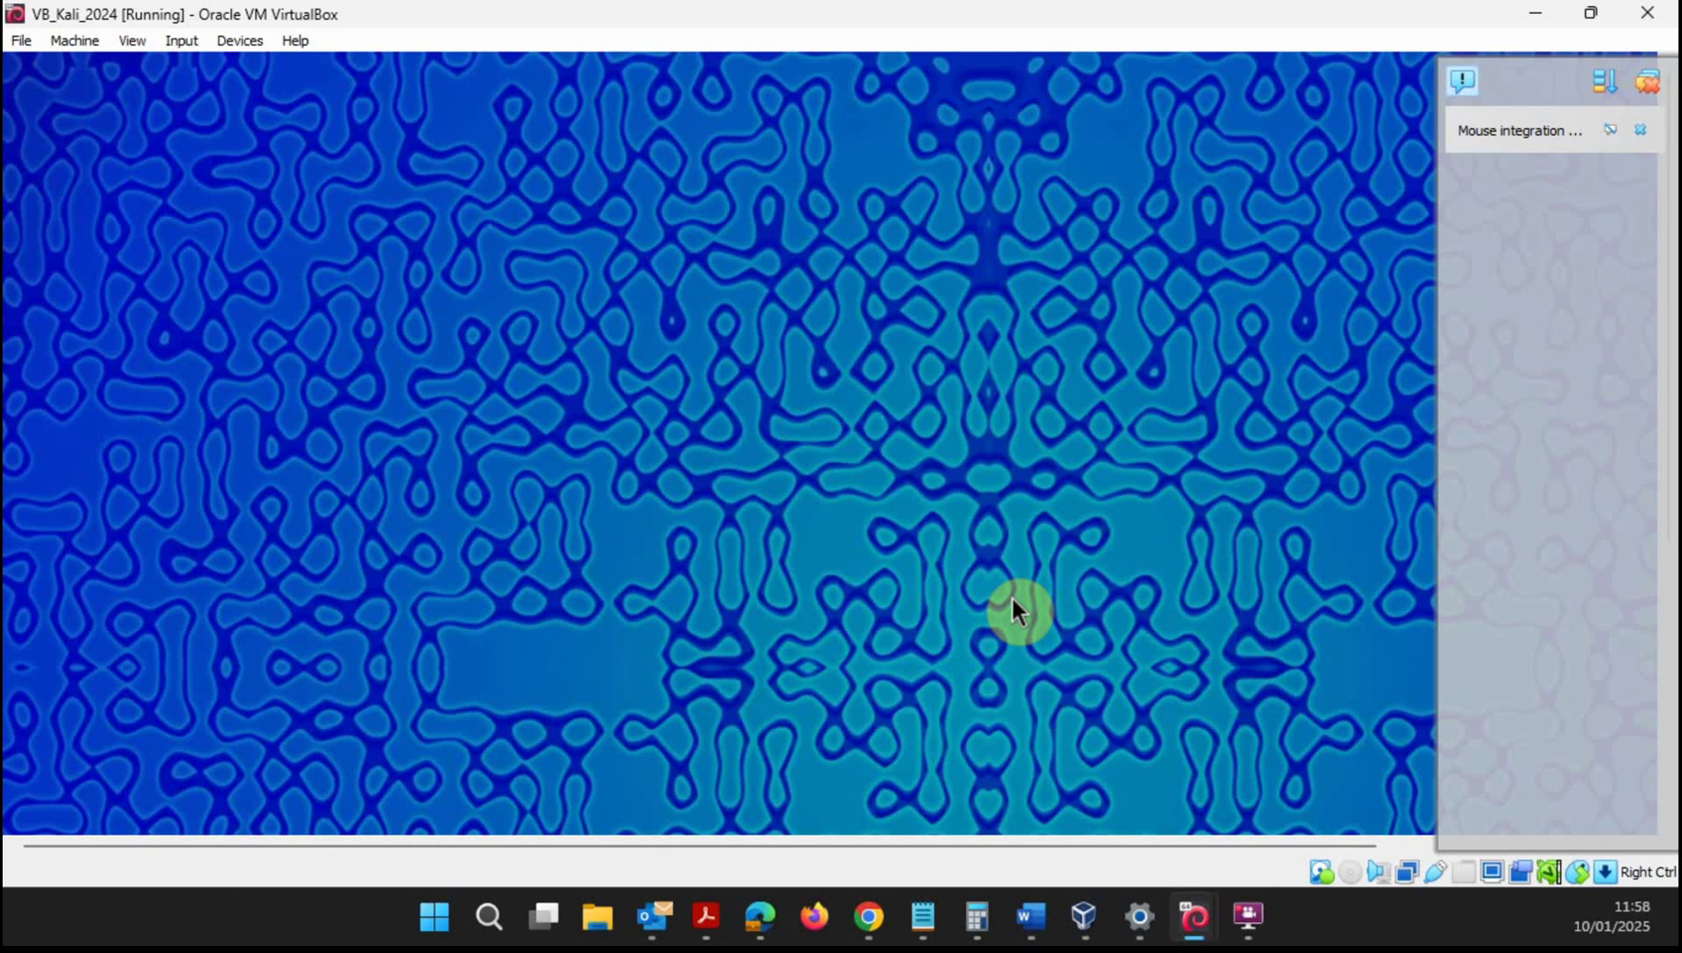
# - Dismiss the VirtualBox notifications and switch to the Kong VM's window
pyautogui.click(1647, 82)
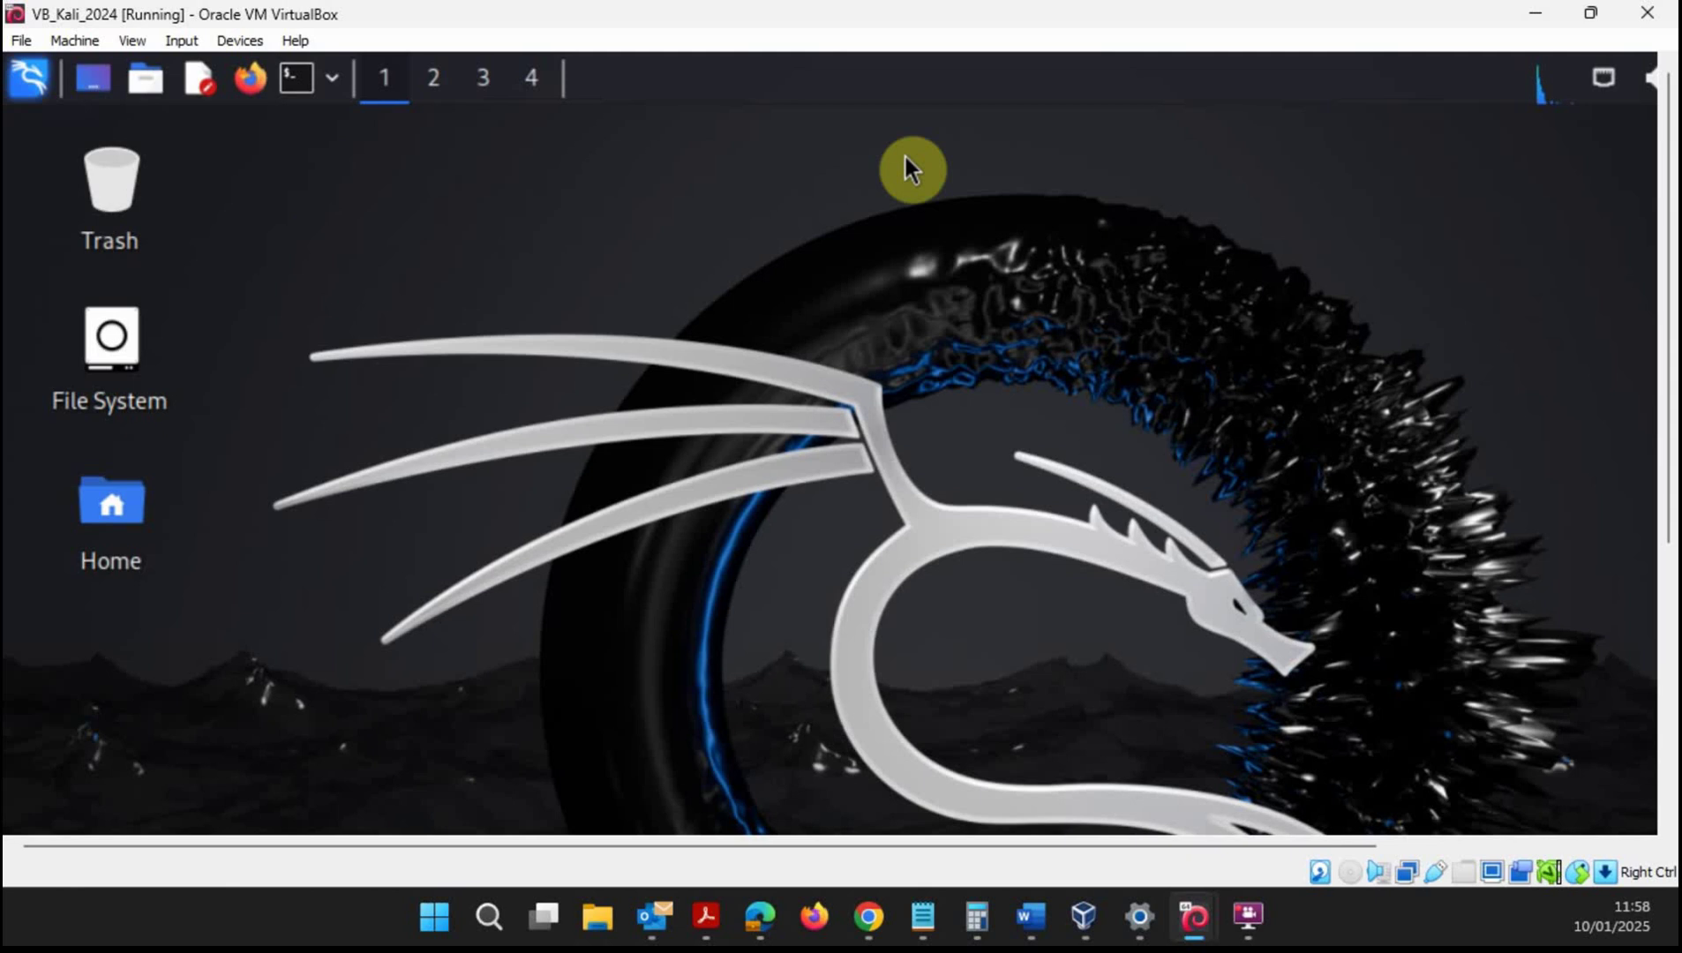
pyautogui.moveTo(1209, 915)
pyautogui.click(1250, 825)
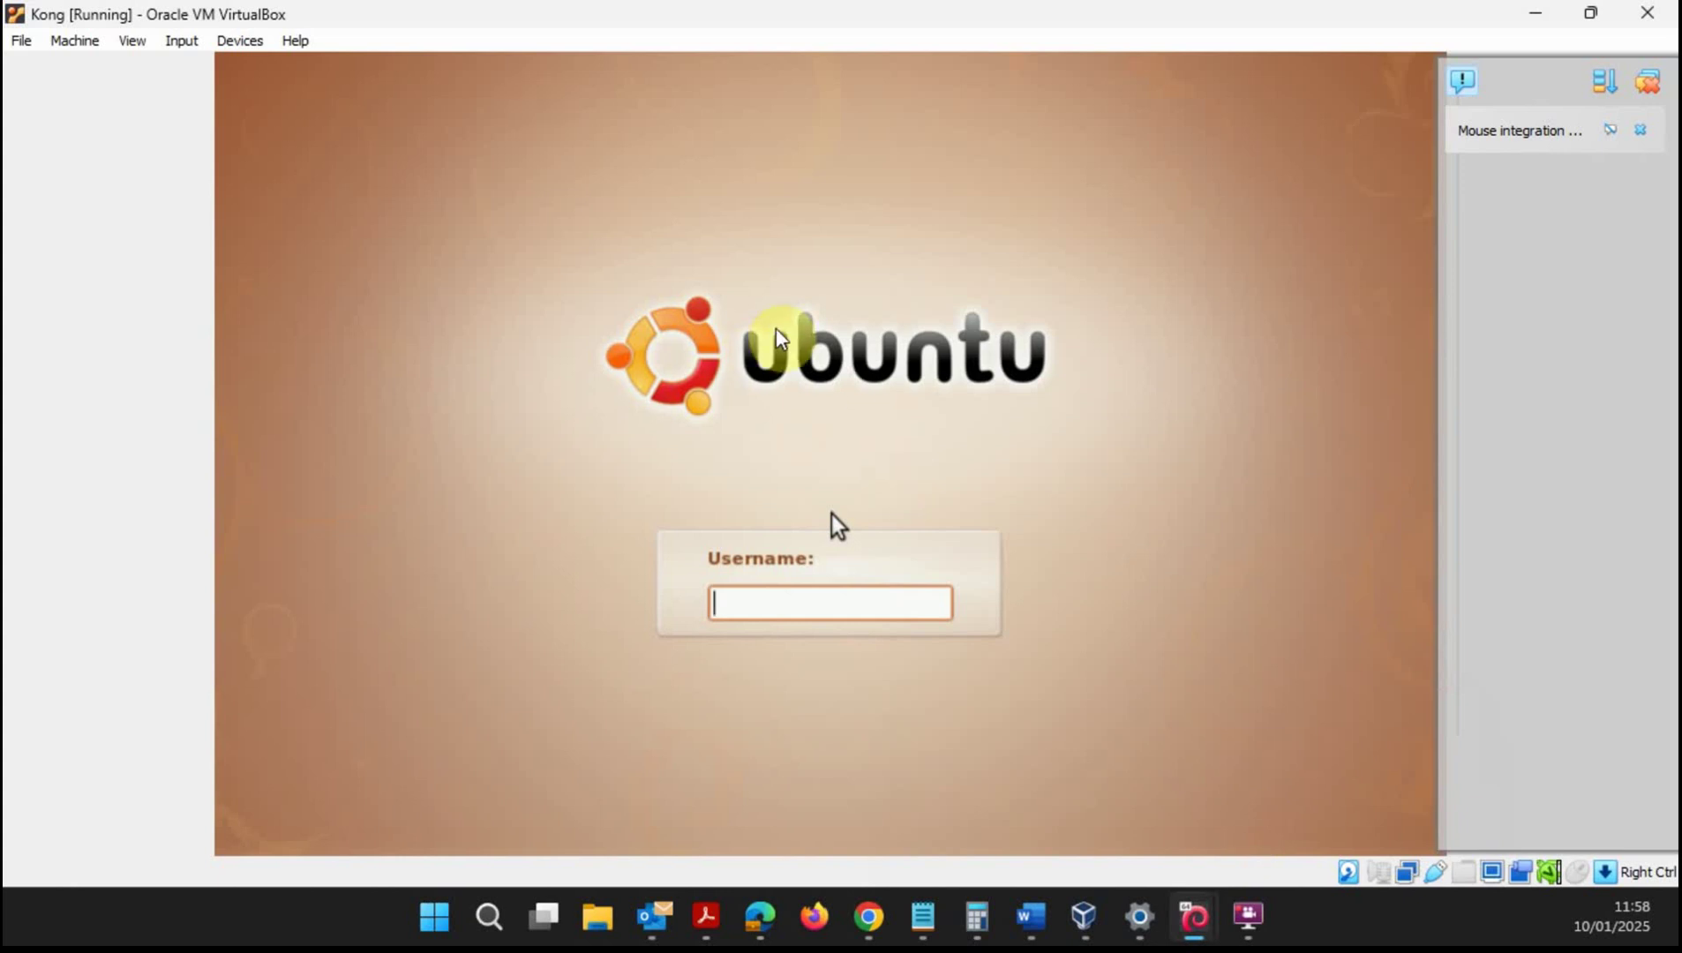
# - Dismiss the Kong window's notifications and minimize it to reveal the Kali desktop
pyautogui.click(1644, 80)
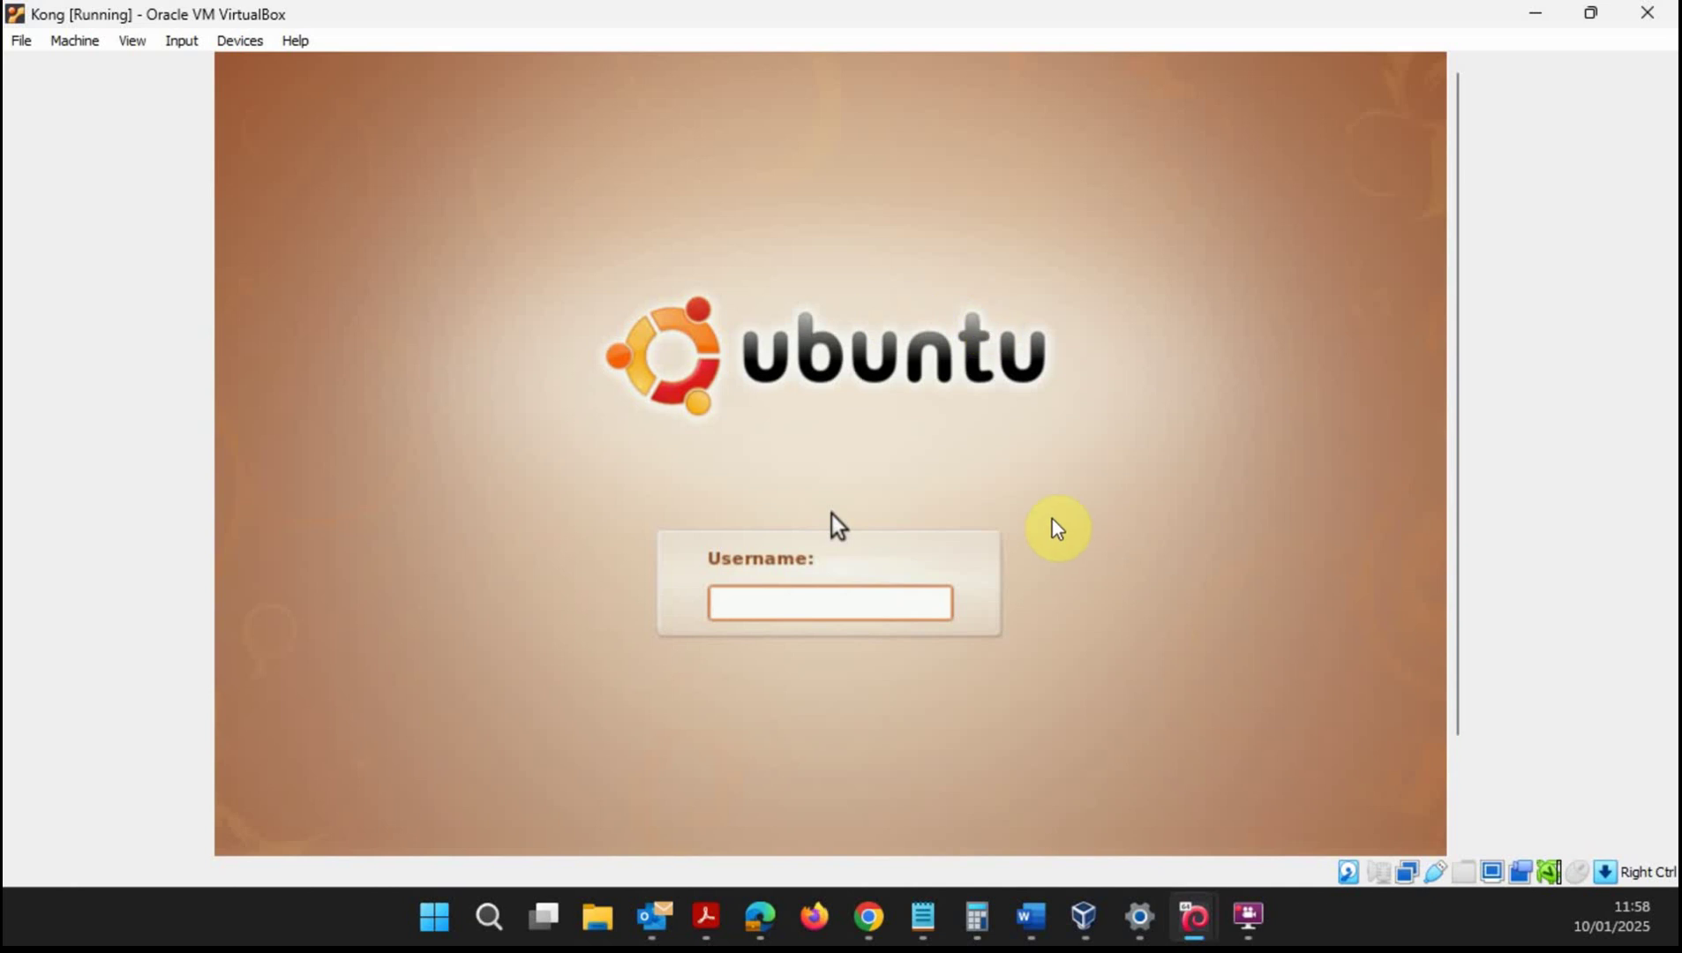
pyautogui.click(1540, 14)
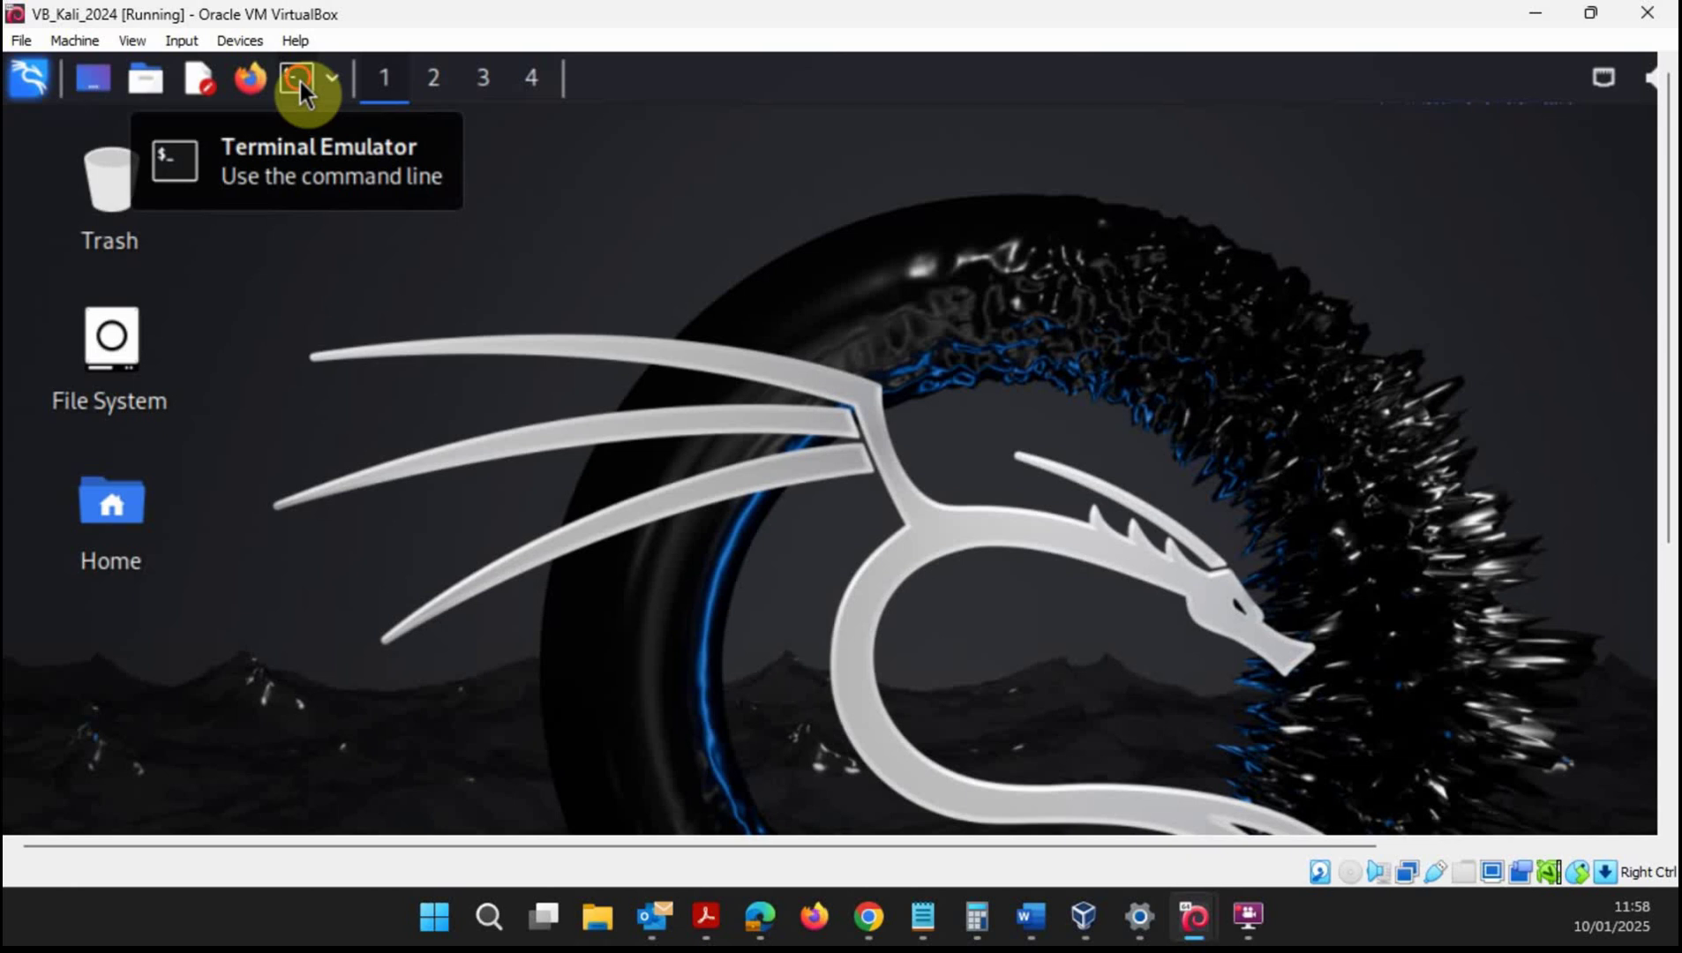
# - Run ifconfig in a Kali terminal, note eth0's address 10.0.2.15, and minimize the VM window
pyautogui.click(300, 81)
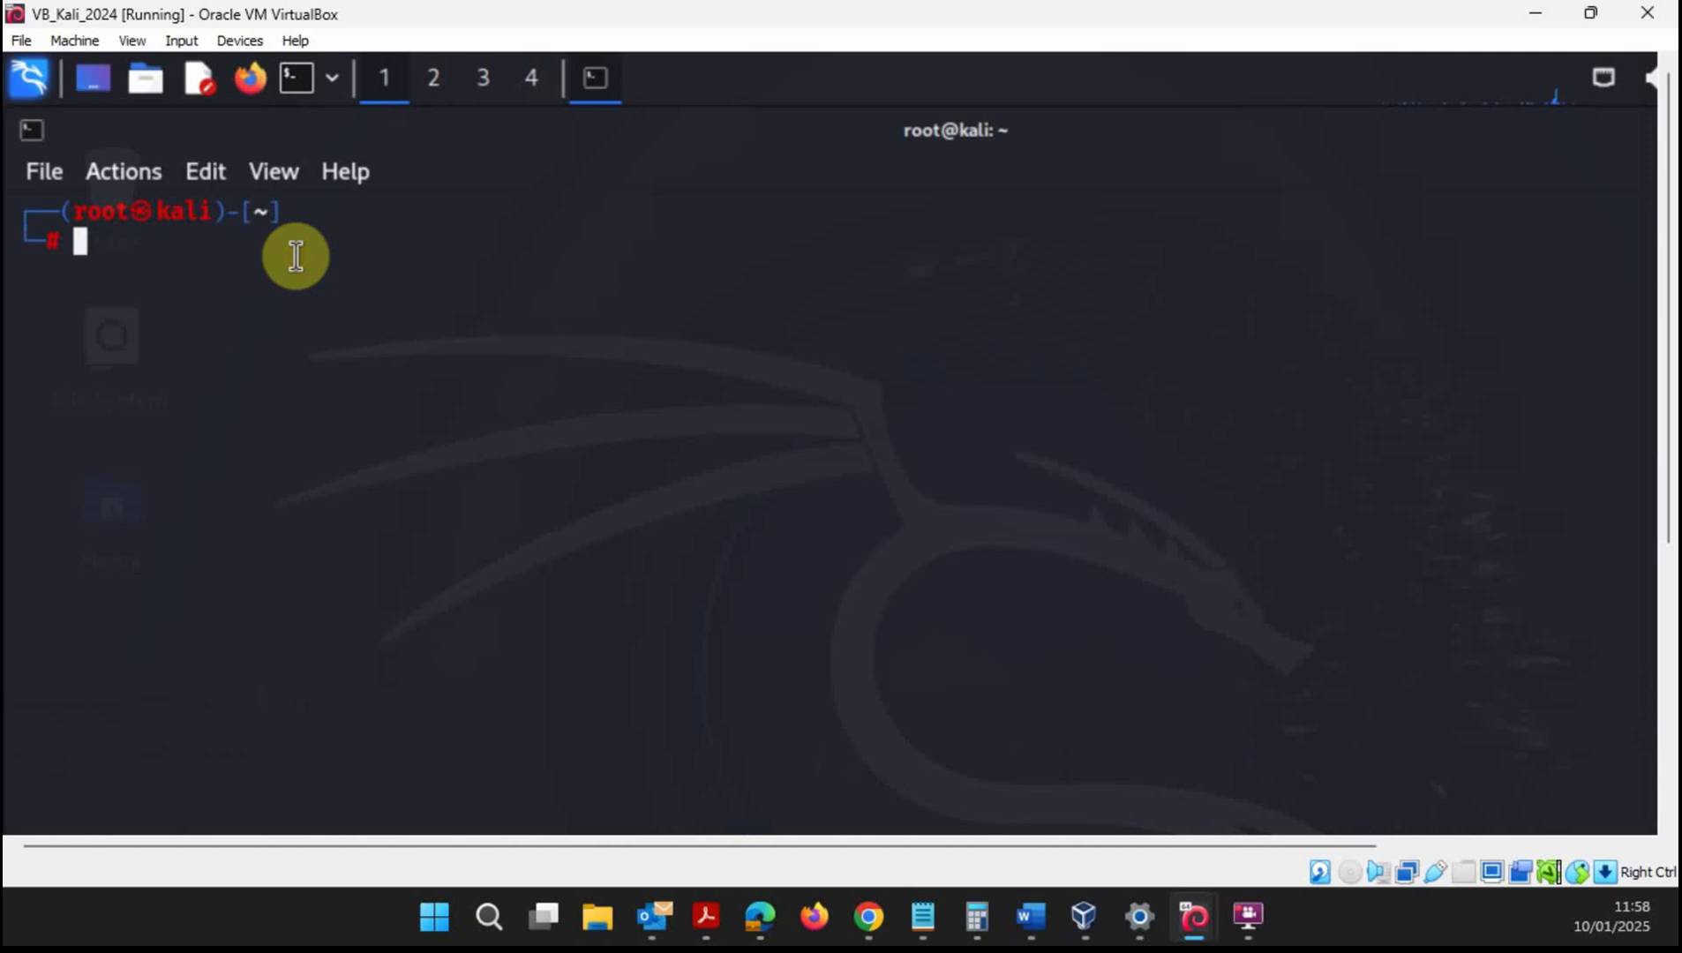
pyautogui.write('ifcong')
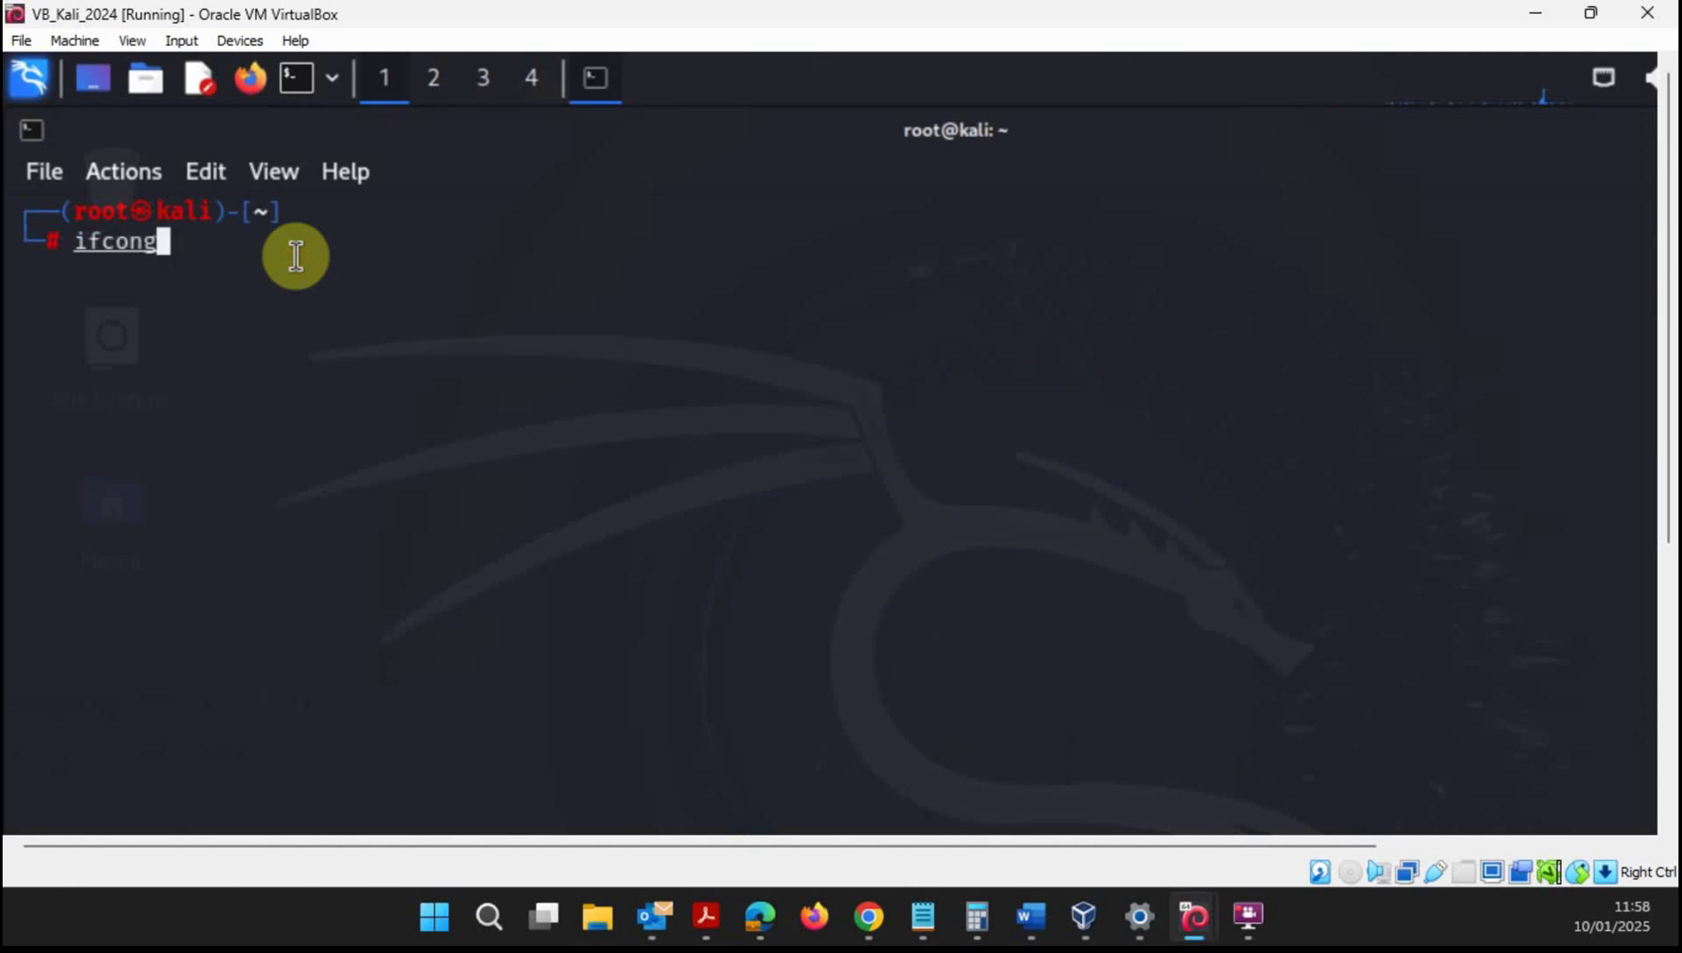
pyautogui.press('BackSpace')
pyautogui.write('fig')
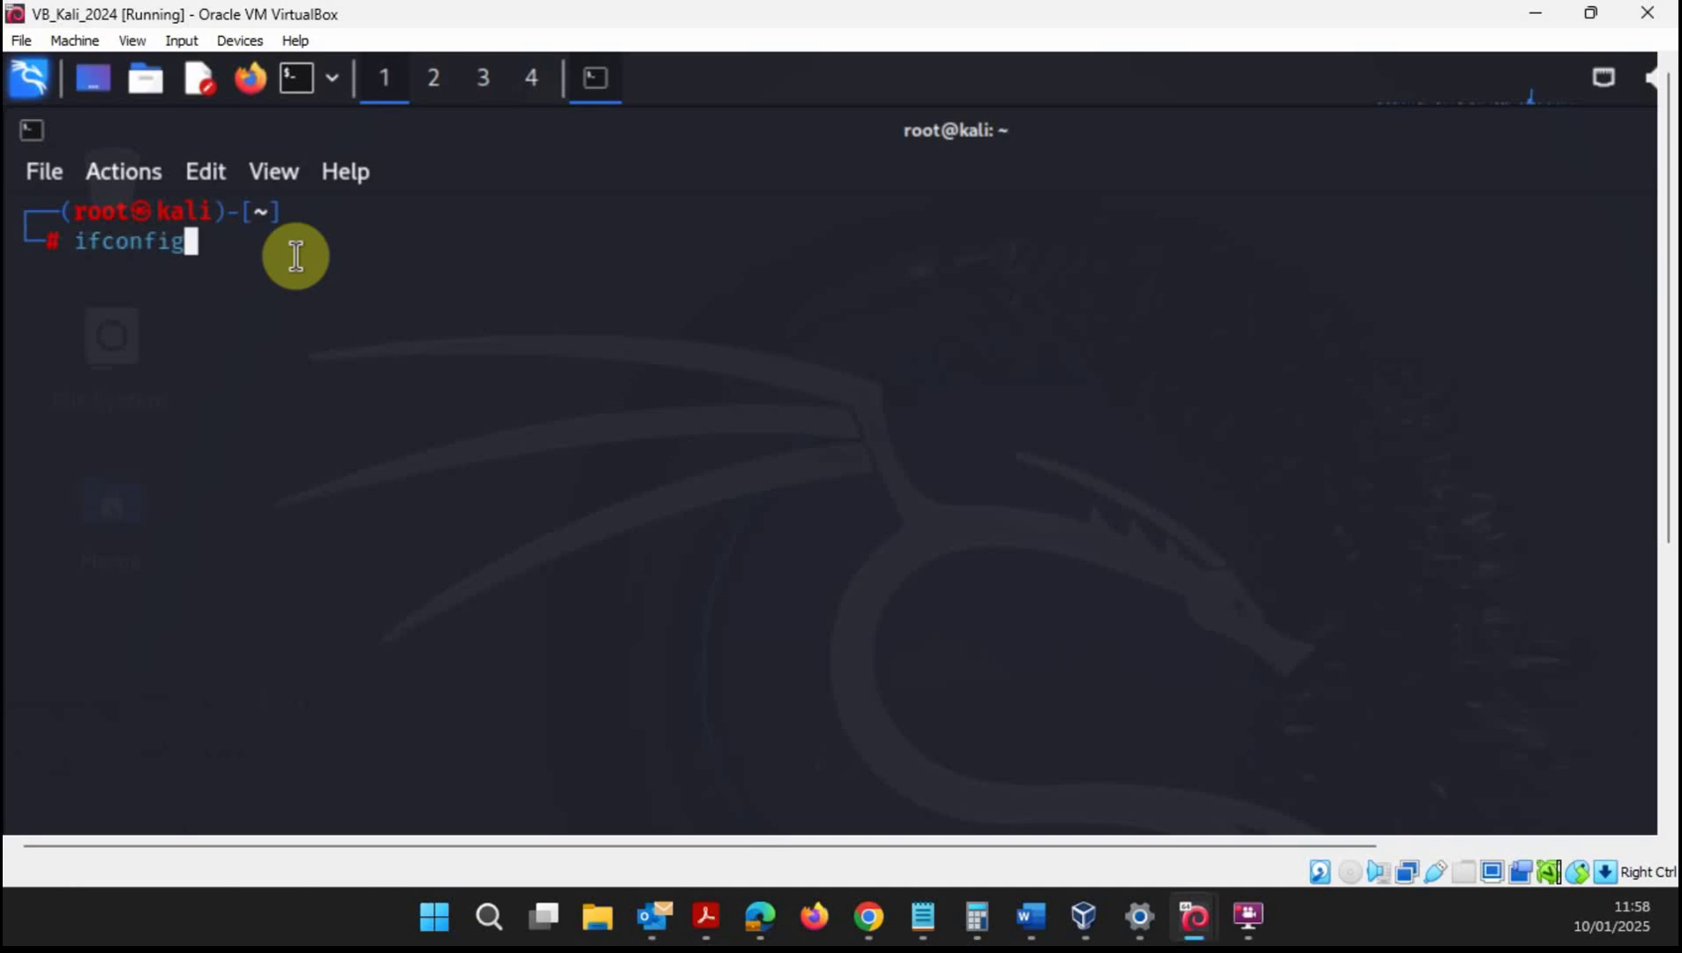
pyautogui.press('Return')
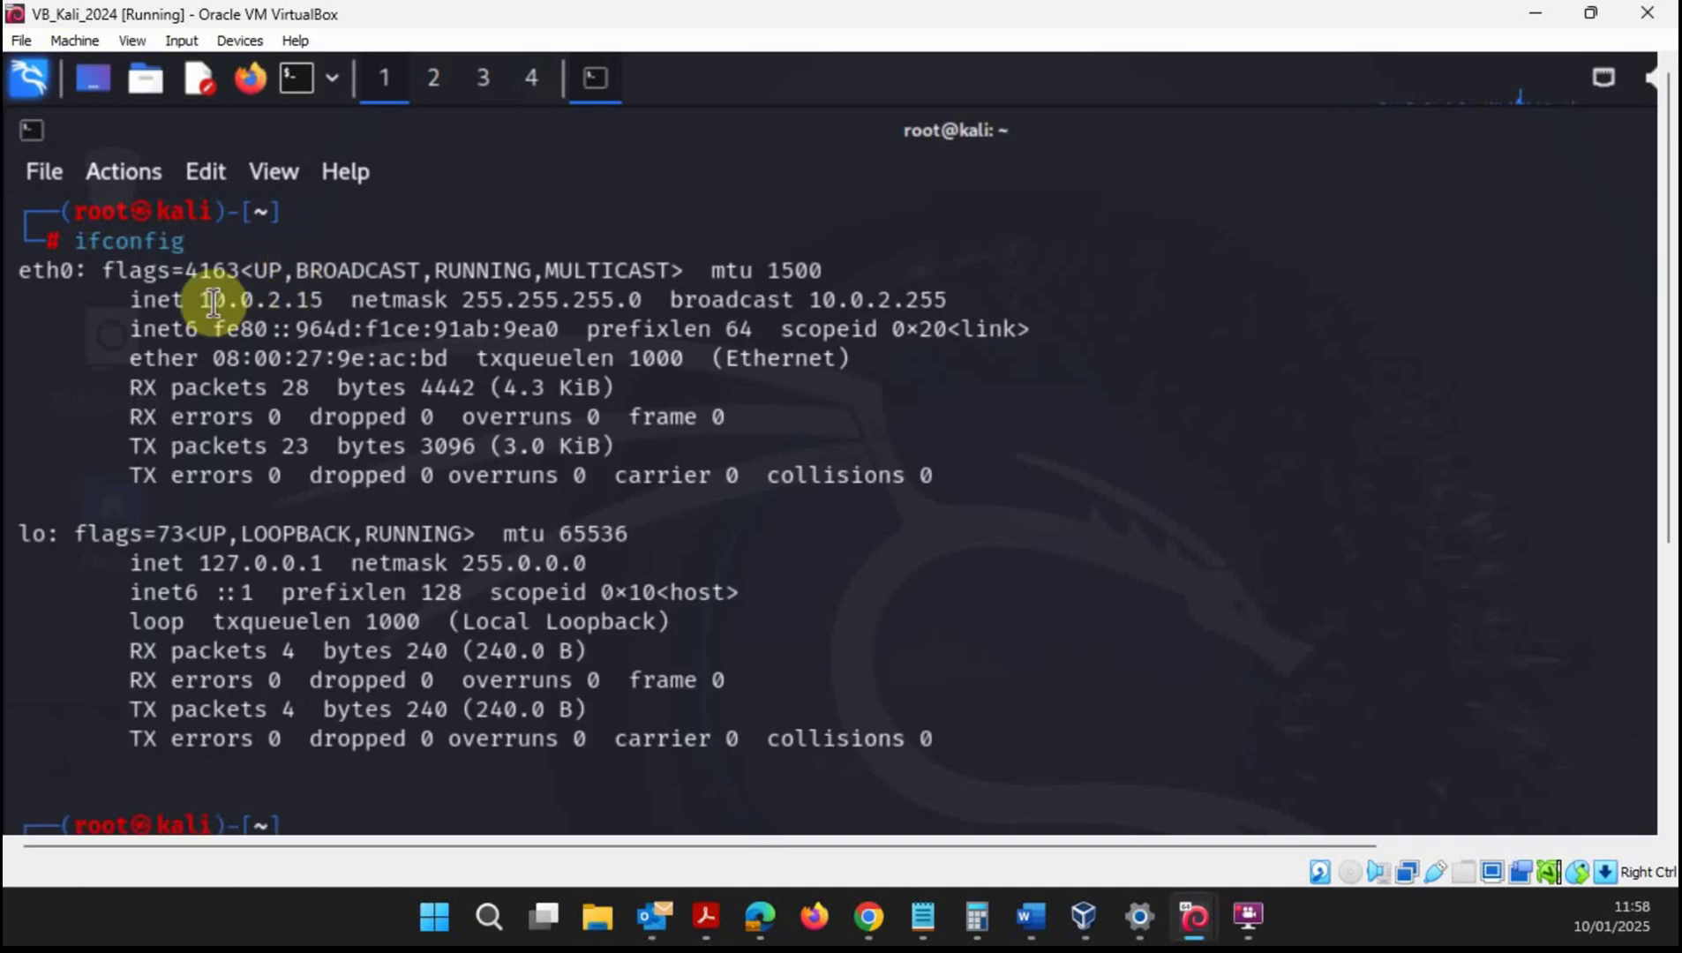
pyautogui.moveTo(201, 301); pyautogui.dragTo(324, 306)
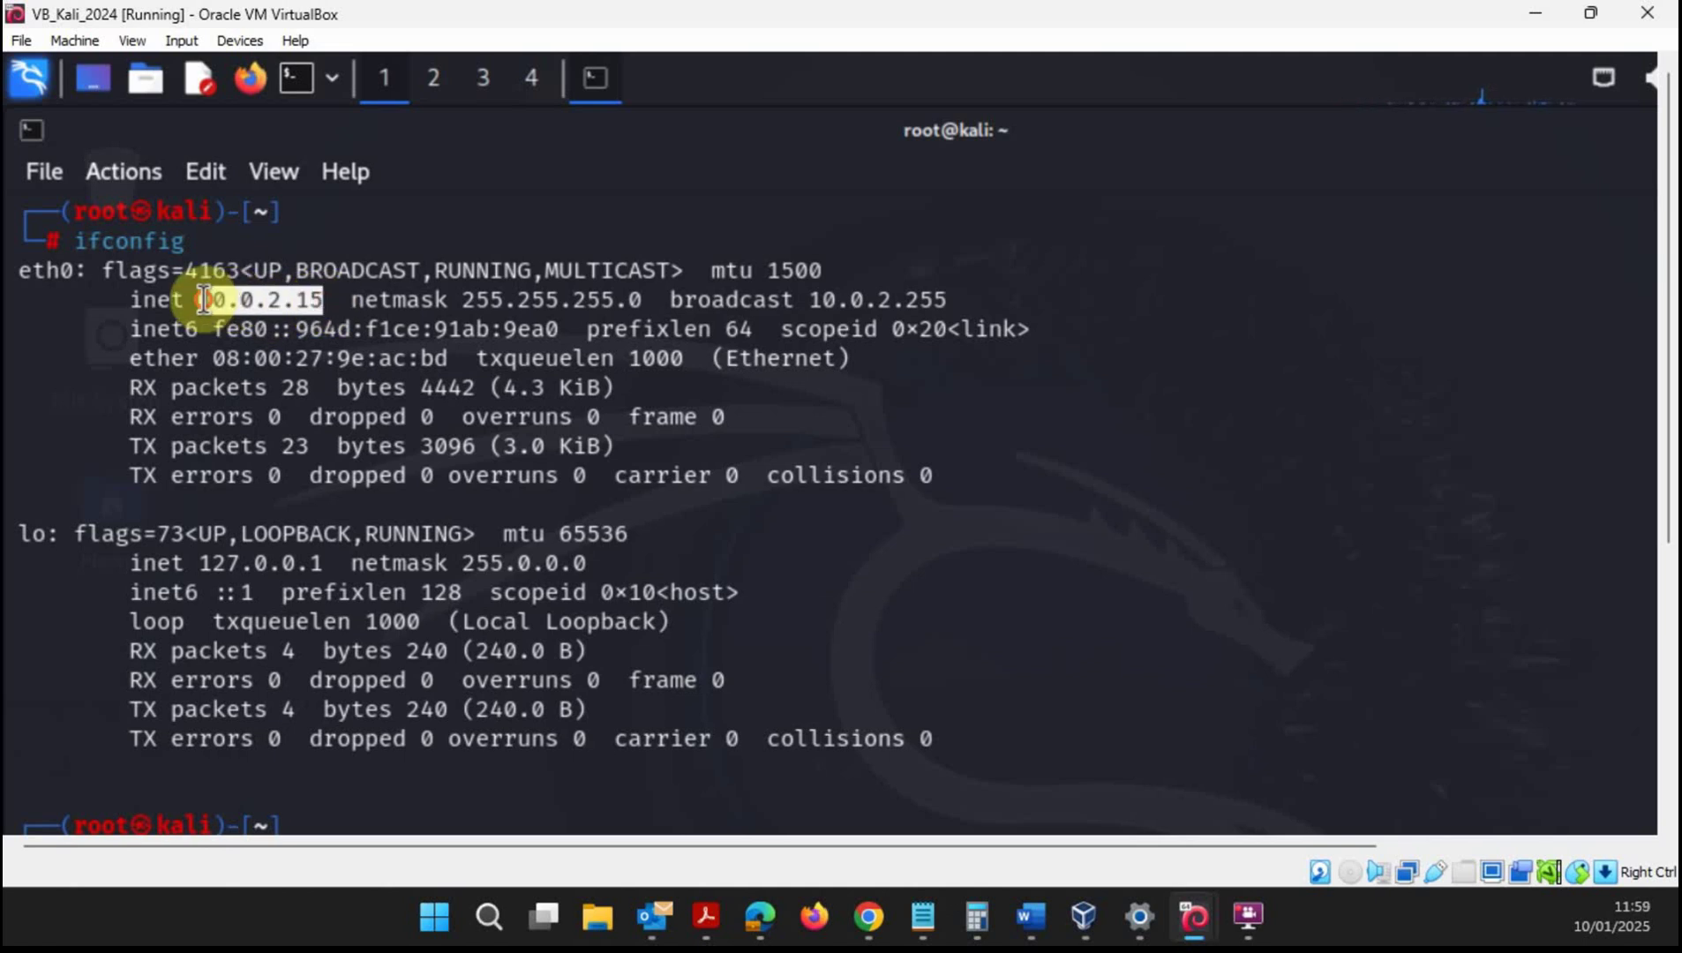
pyautogui.click(1535, 12)
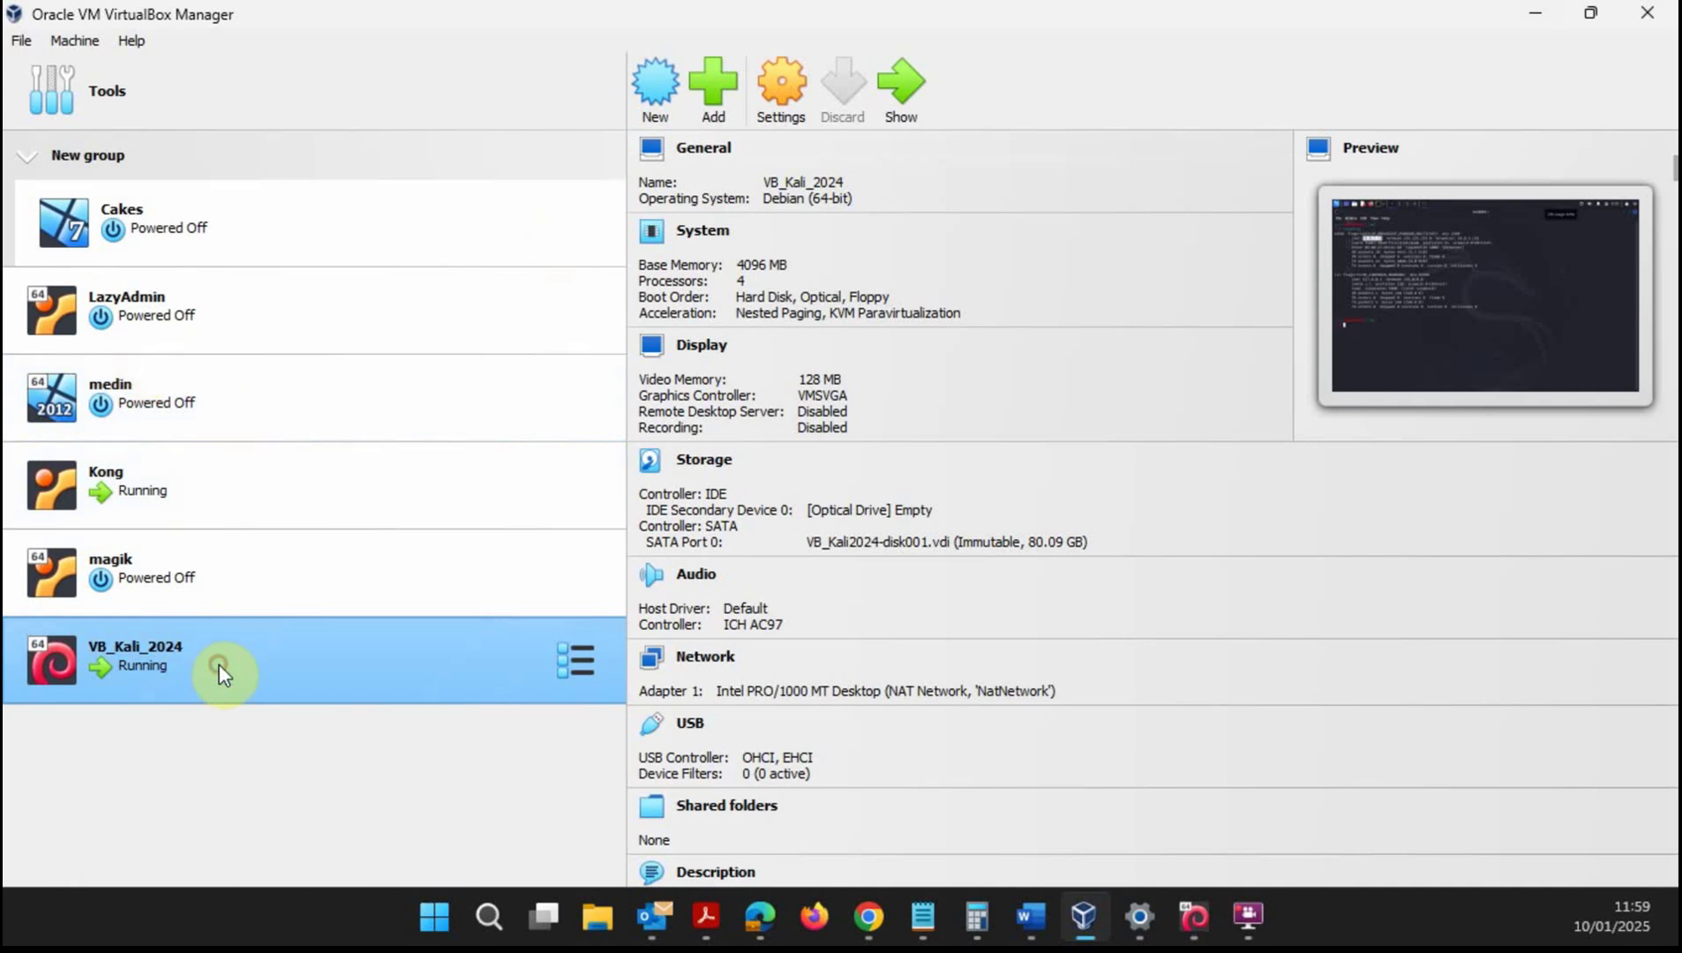
pyautogui.click(794, 96)
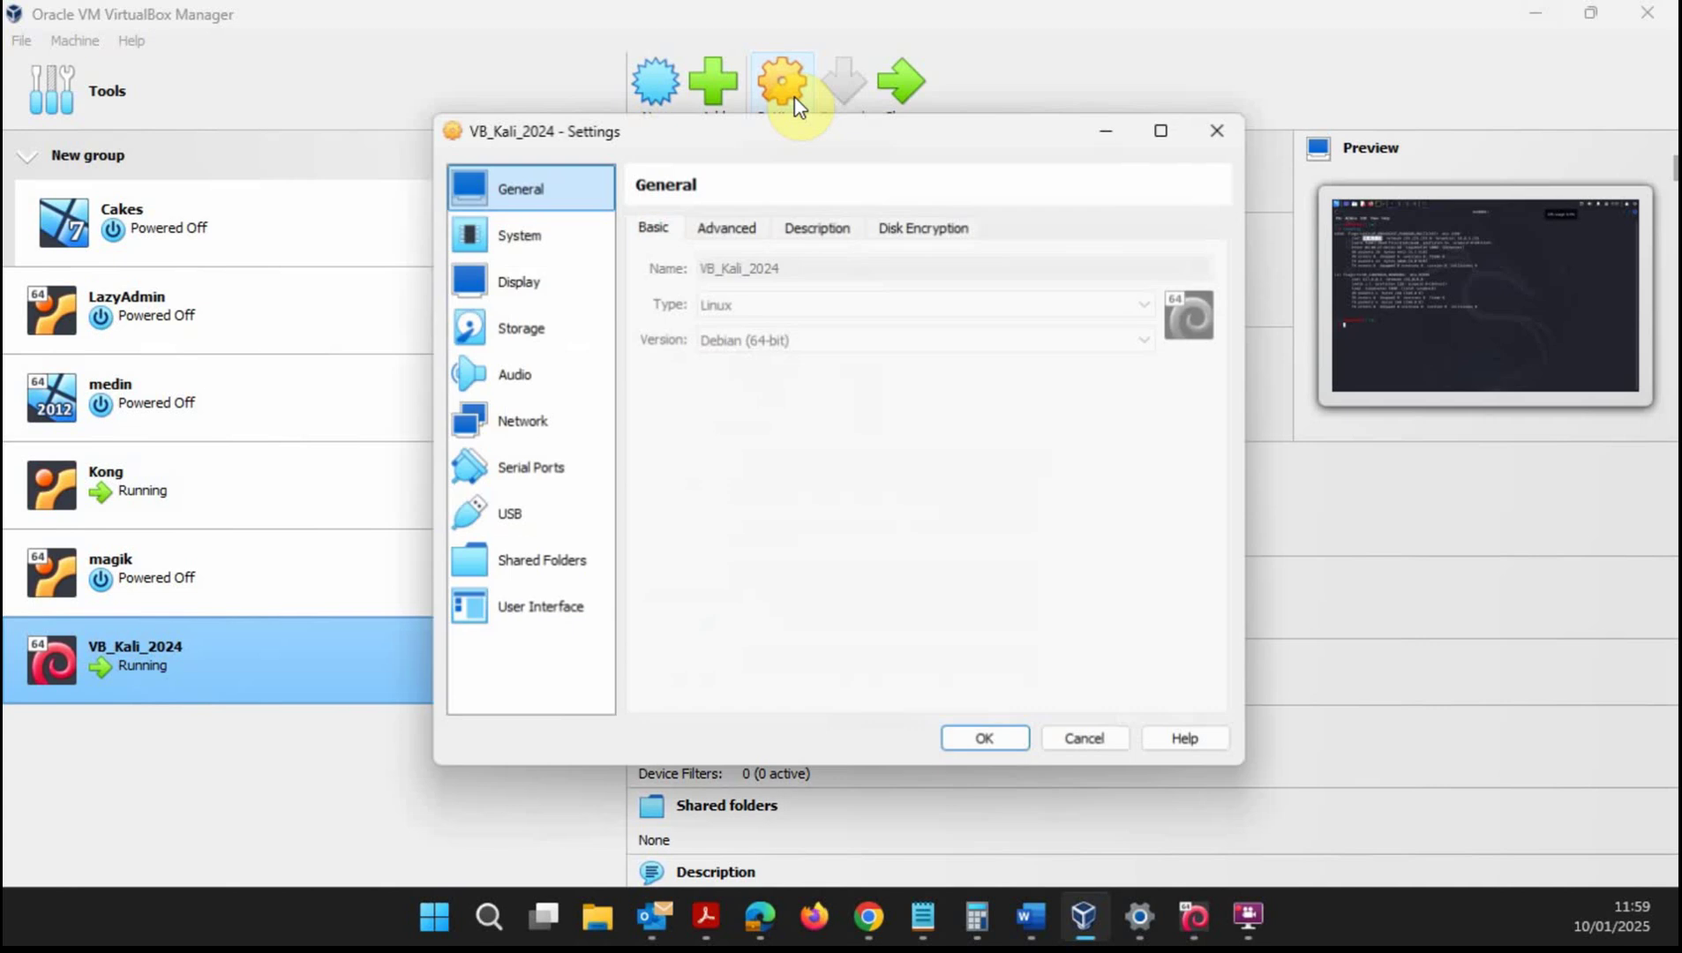
pyautogui.click(549, 425)
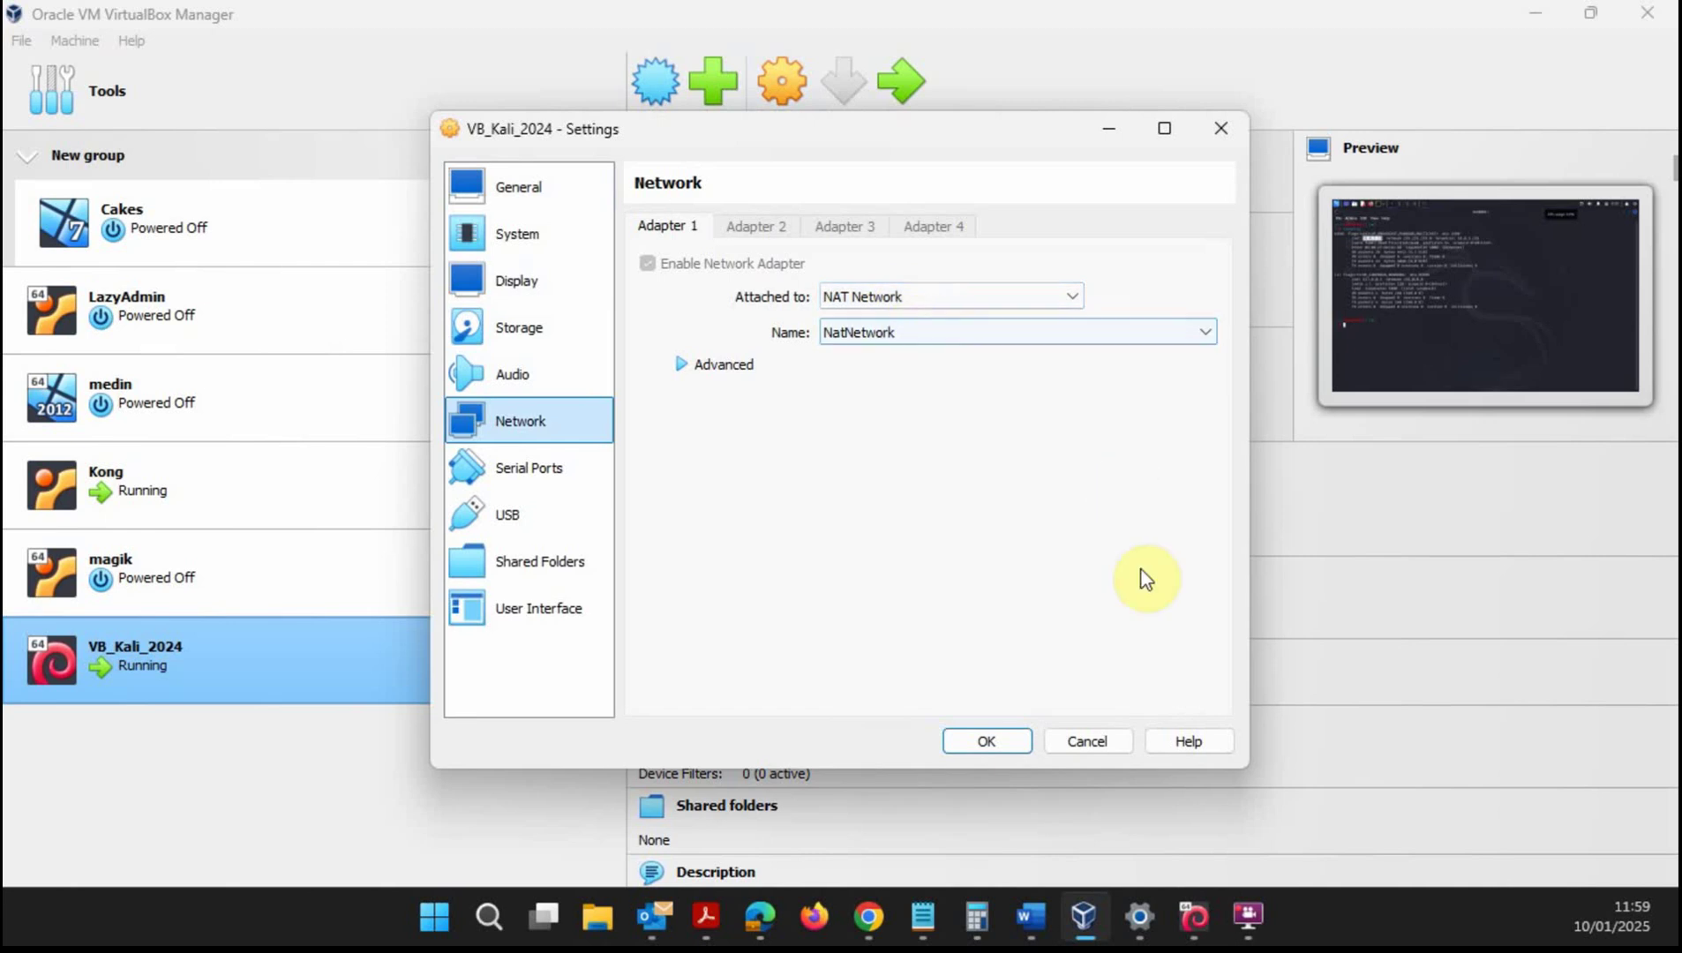
pyautogui.click(994, 747)
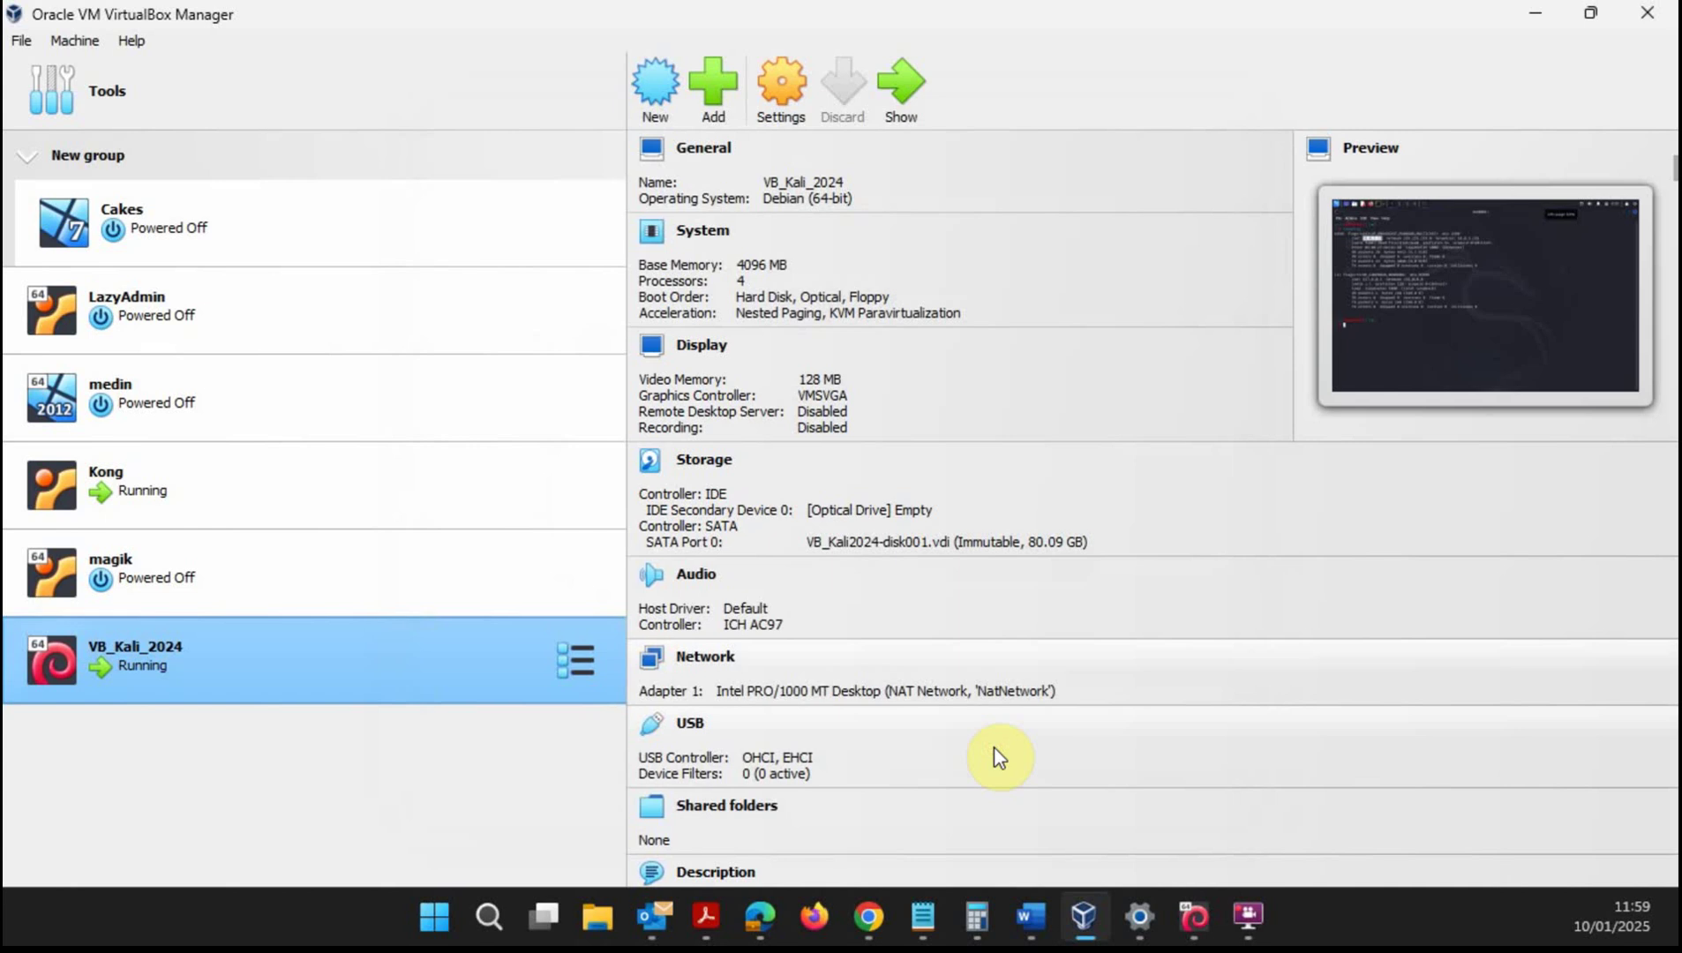
pyautogui.click(229, 503)
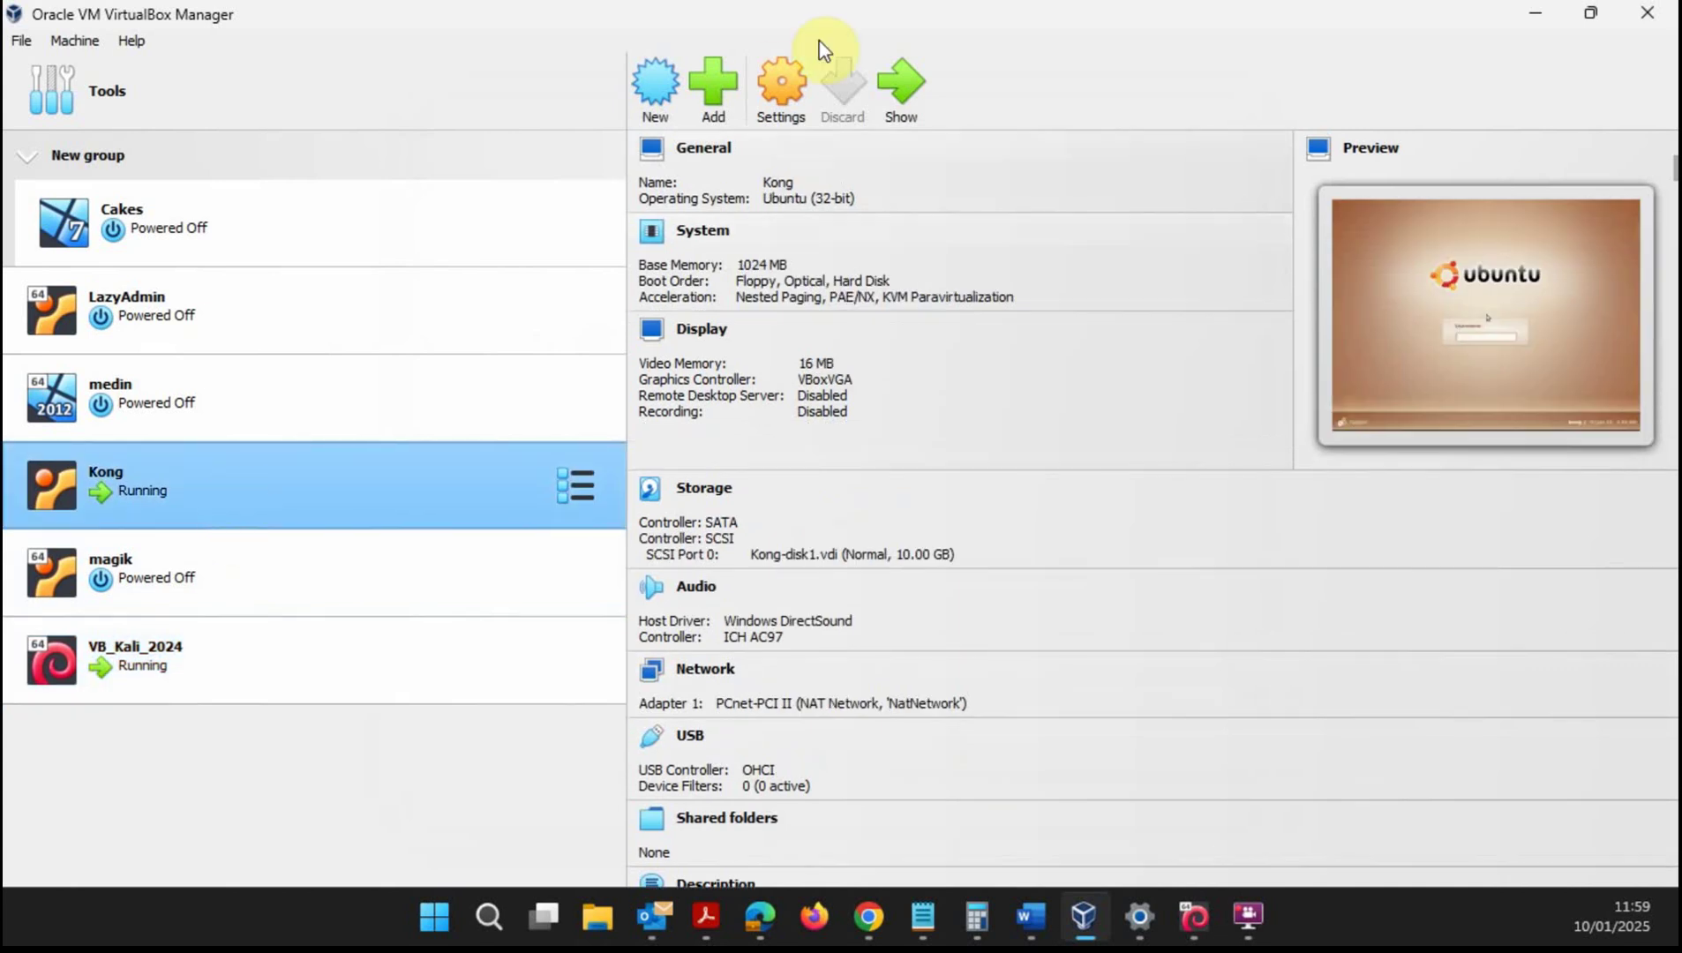
pyautogui.click(801, 95)
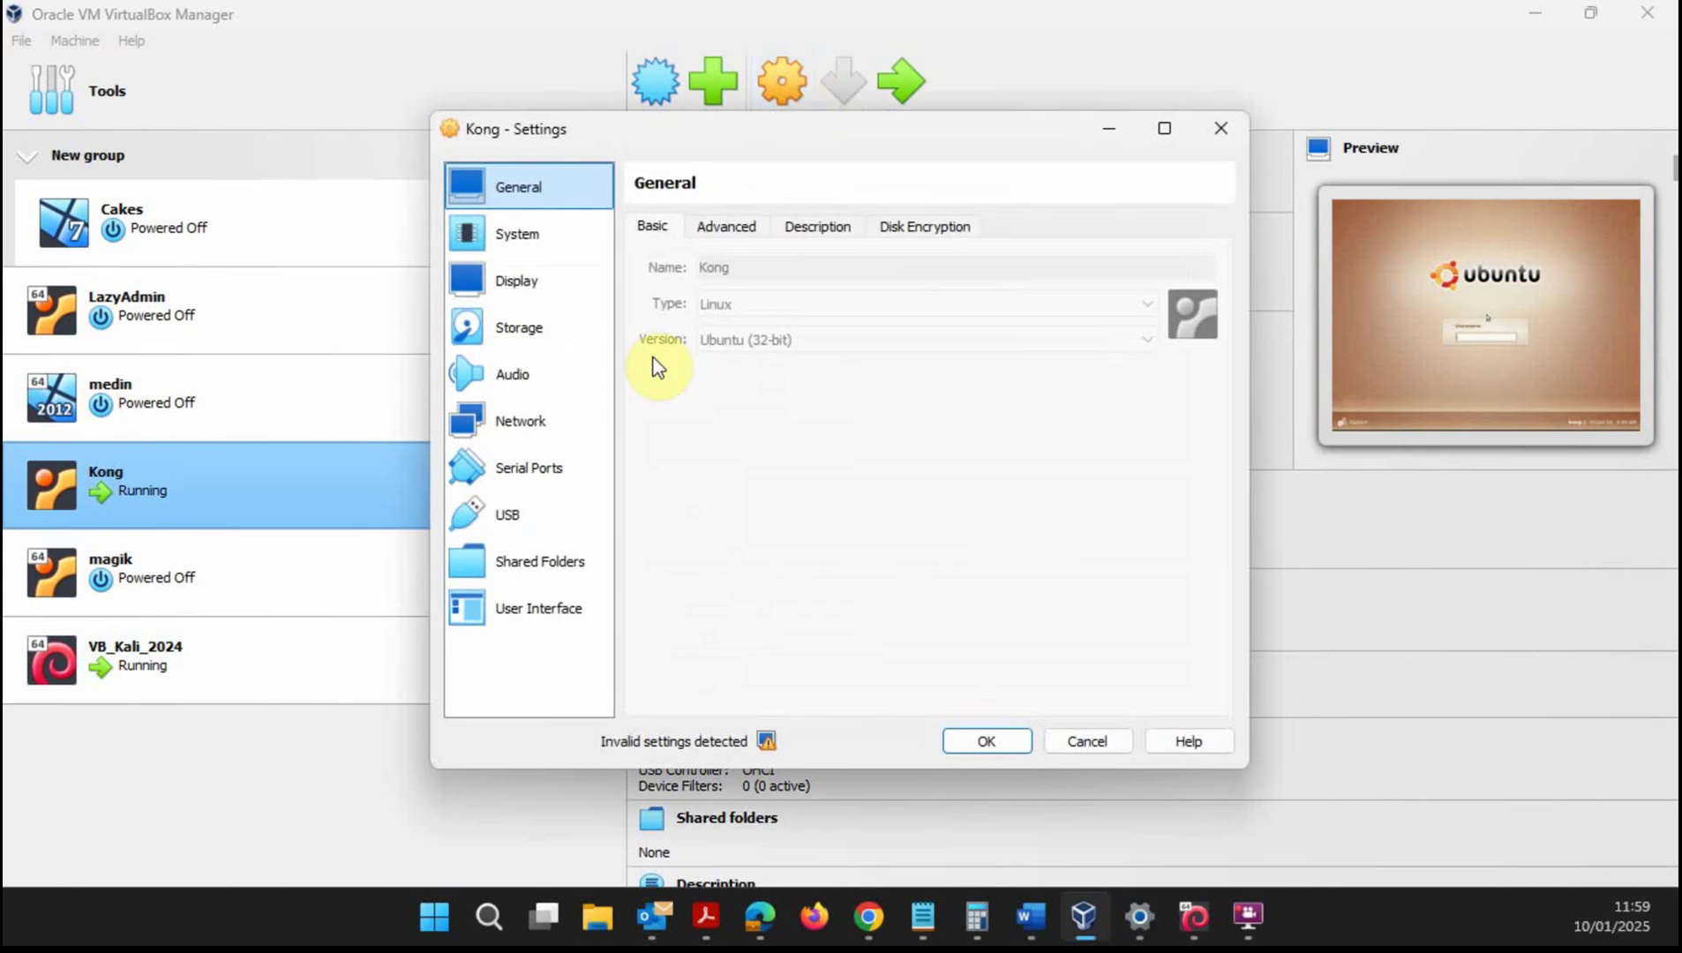
pyautogui.click(566, 416)
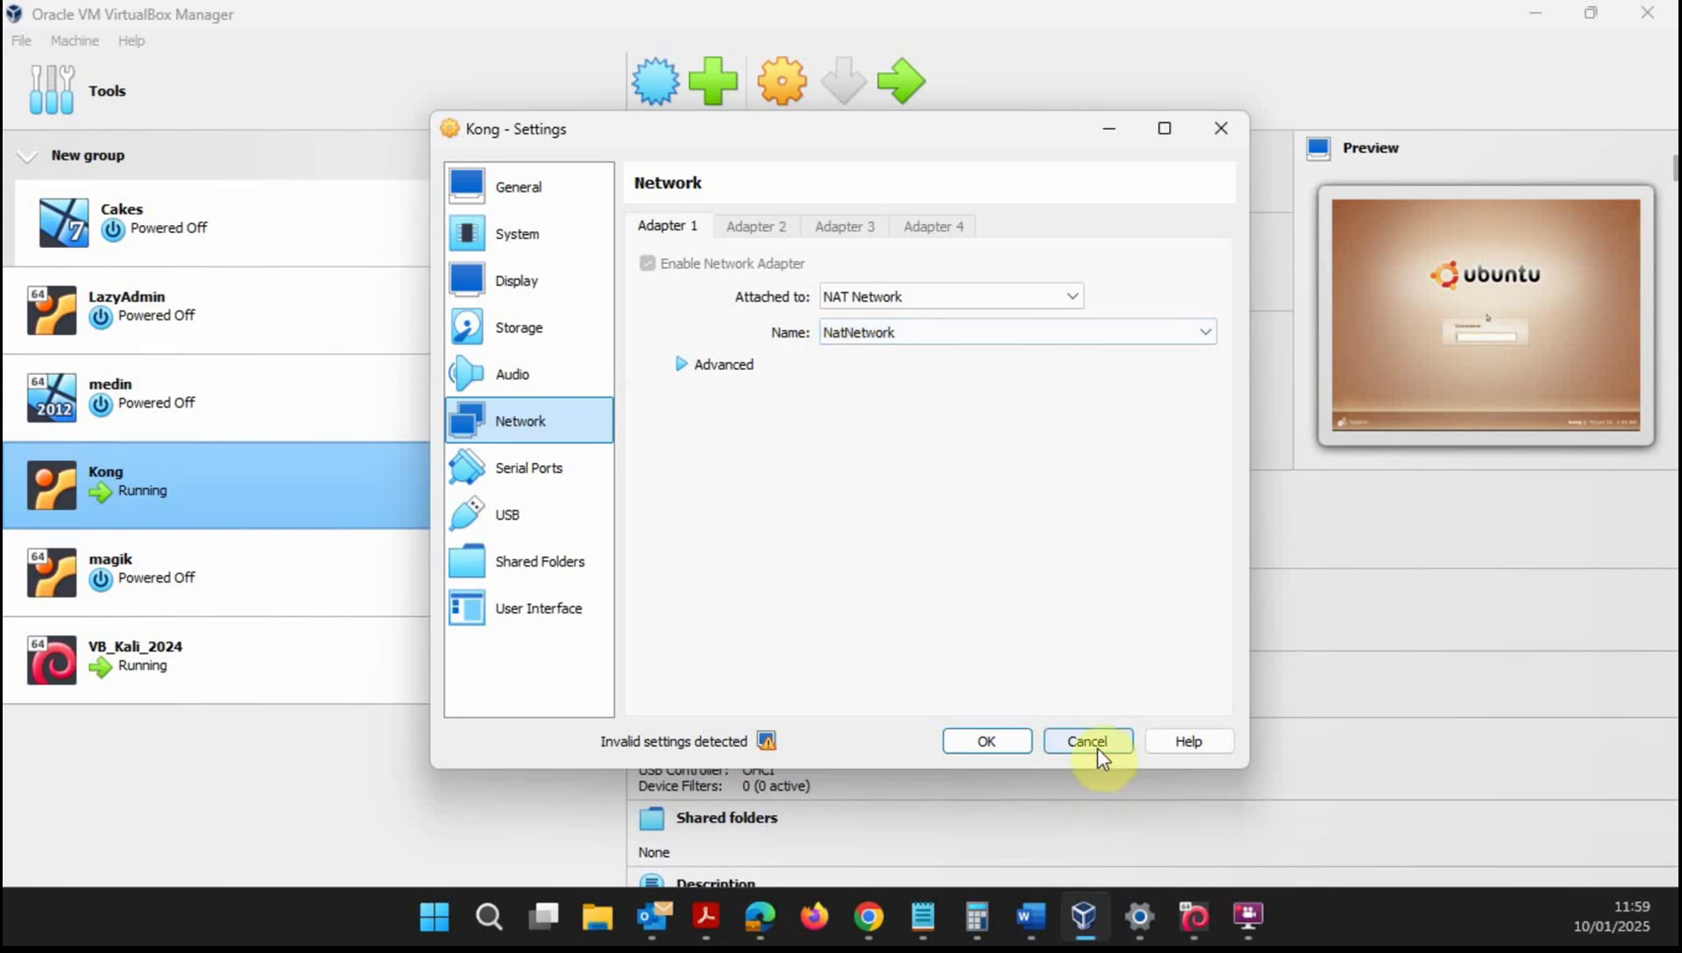
pyautogui.click(1016, 743)
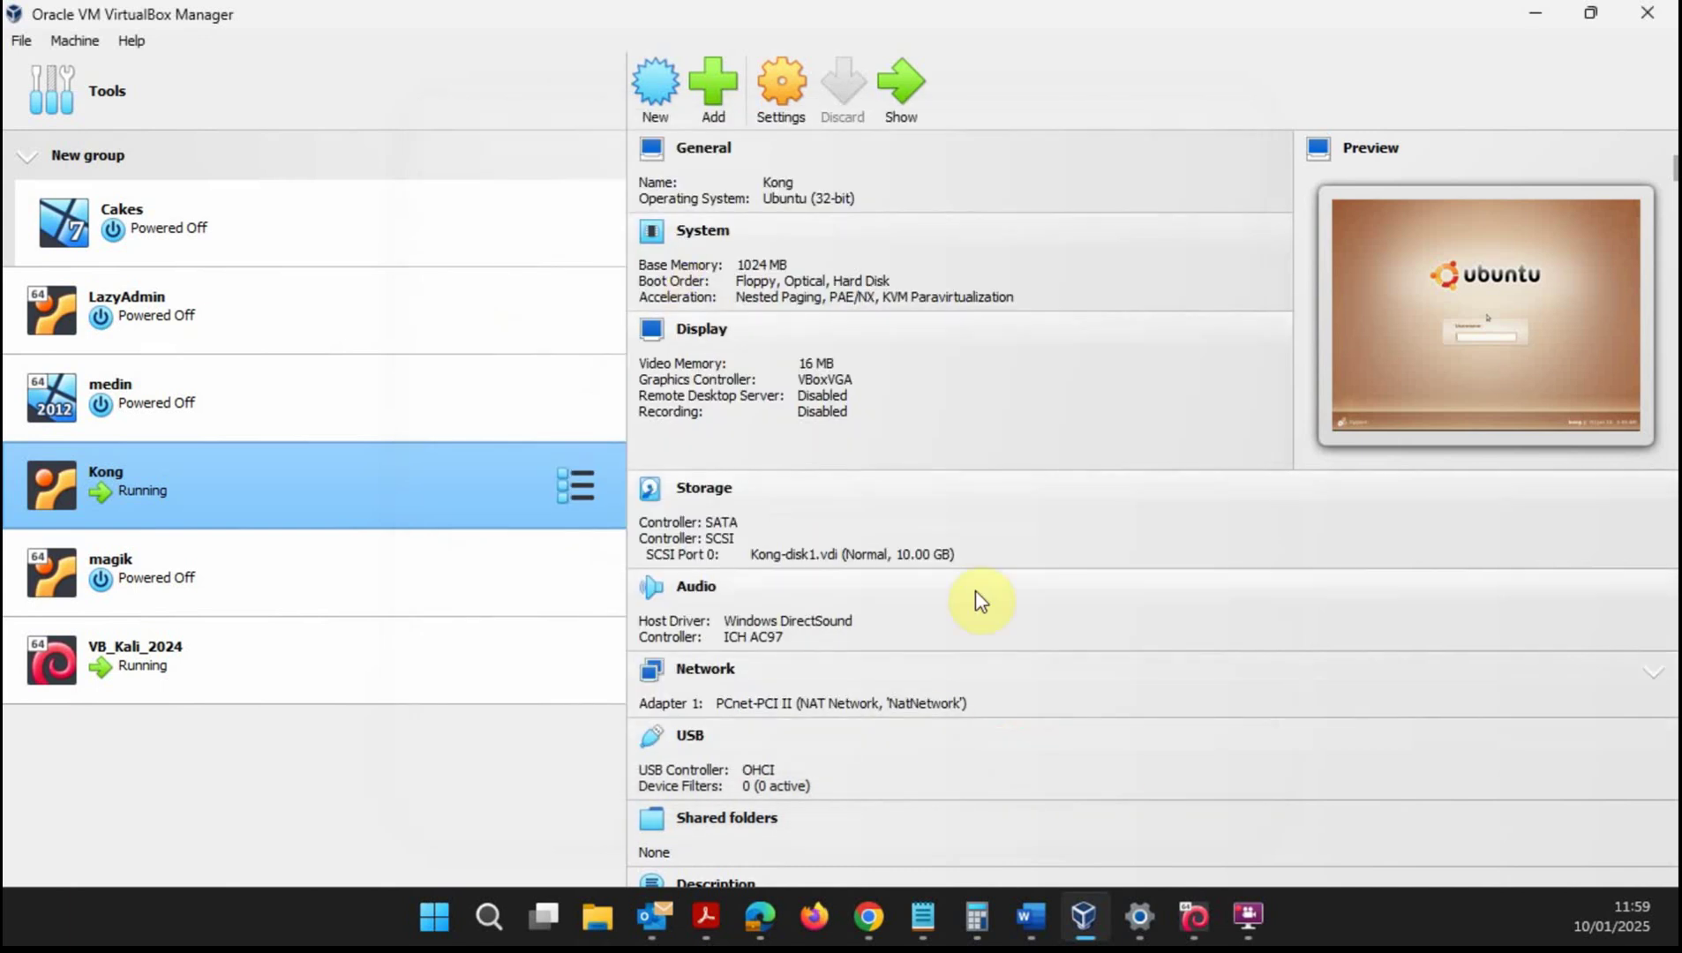
# - Bring the Kali VM window back and re-highlight its 10.0.2.15 address
pyautogui.moveTo(1191, 865)
pyautogui.click(1122, 803)
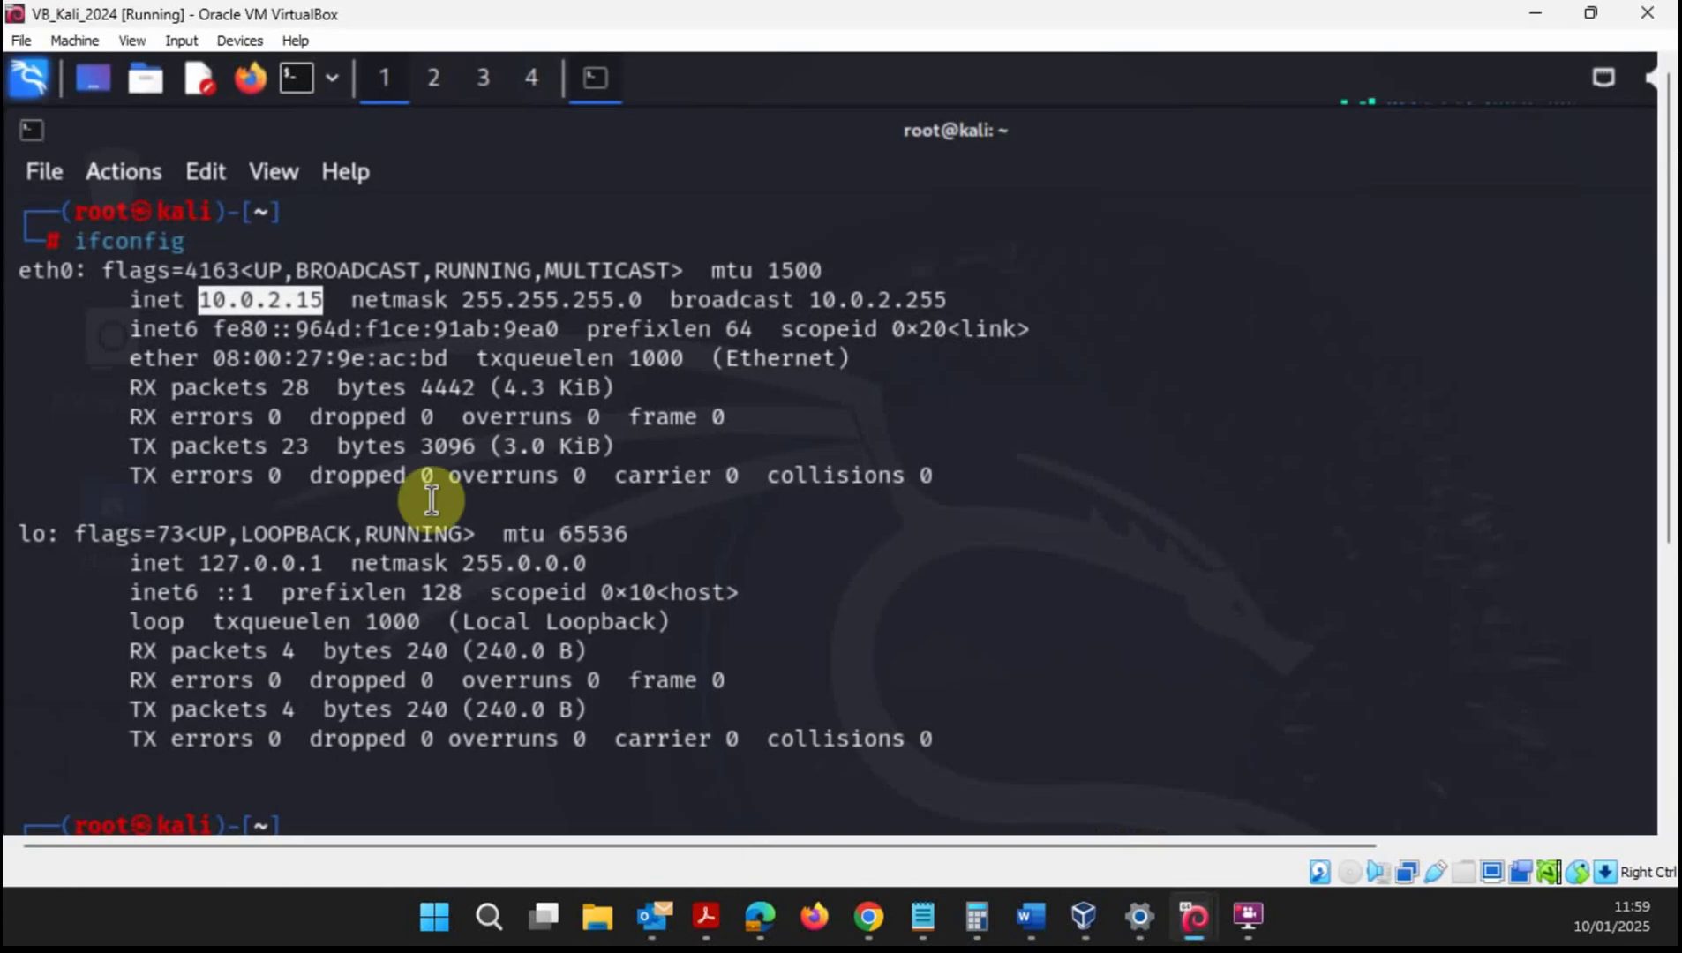
pyautogui.moveTo(325, 301); pyautogui.dragTo(200, 301)
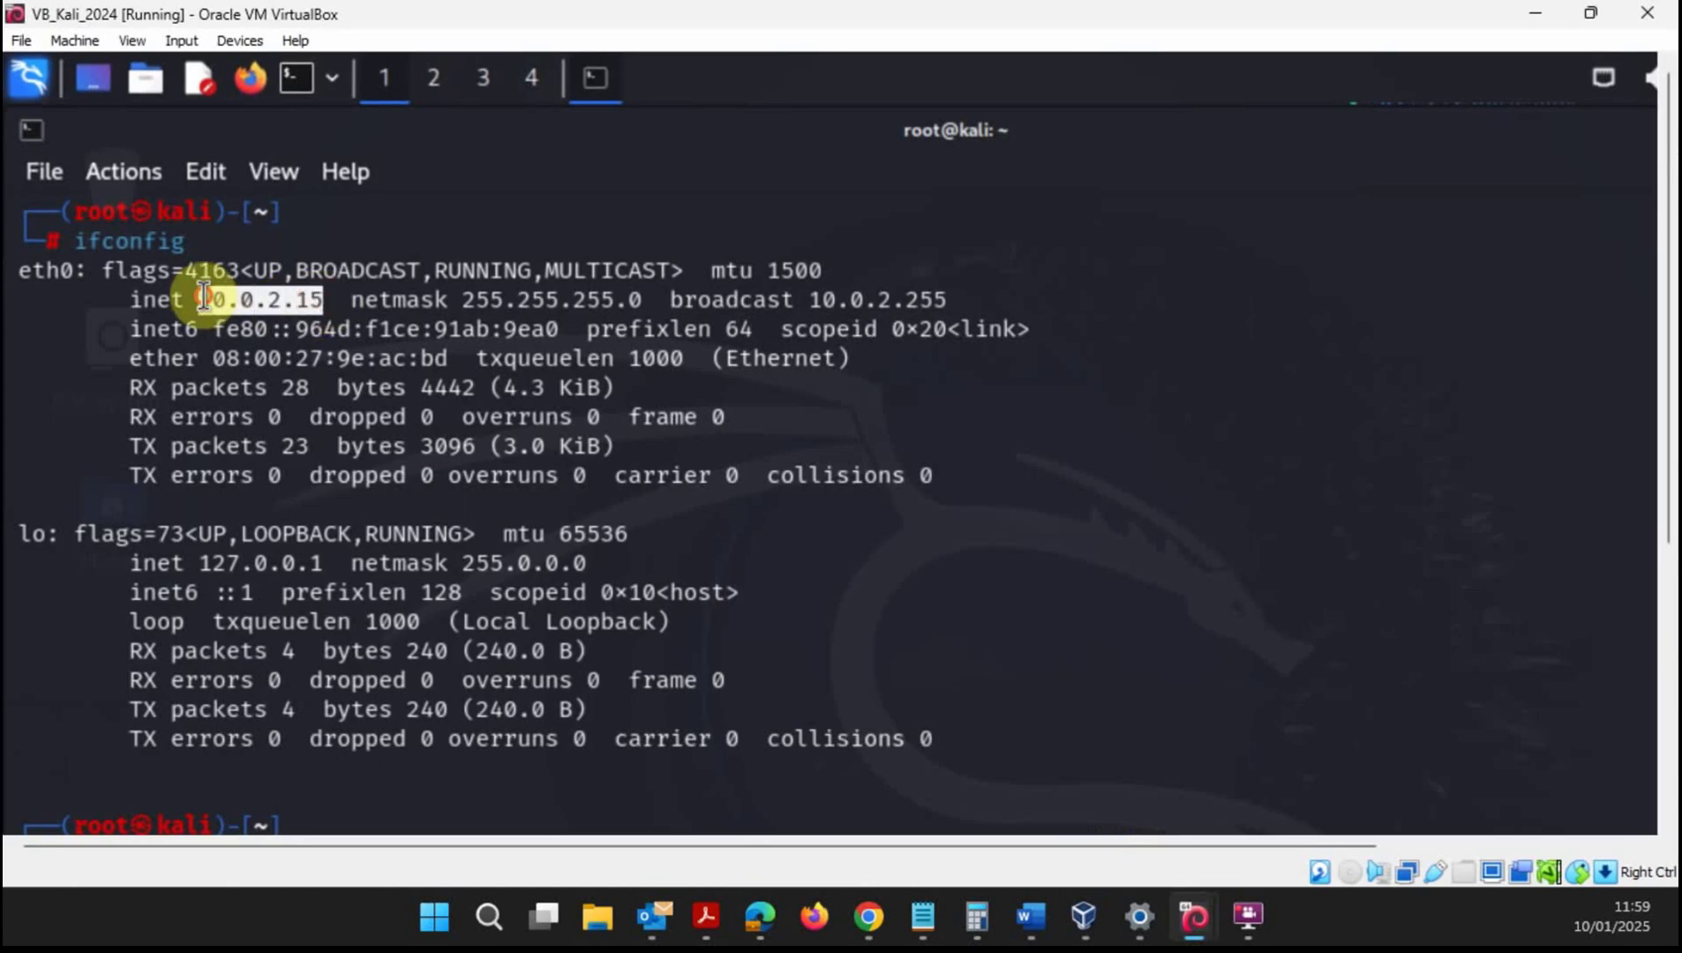
pyautogui.click(413, 799)
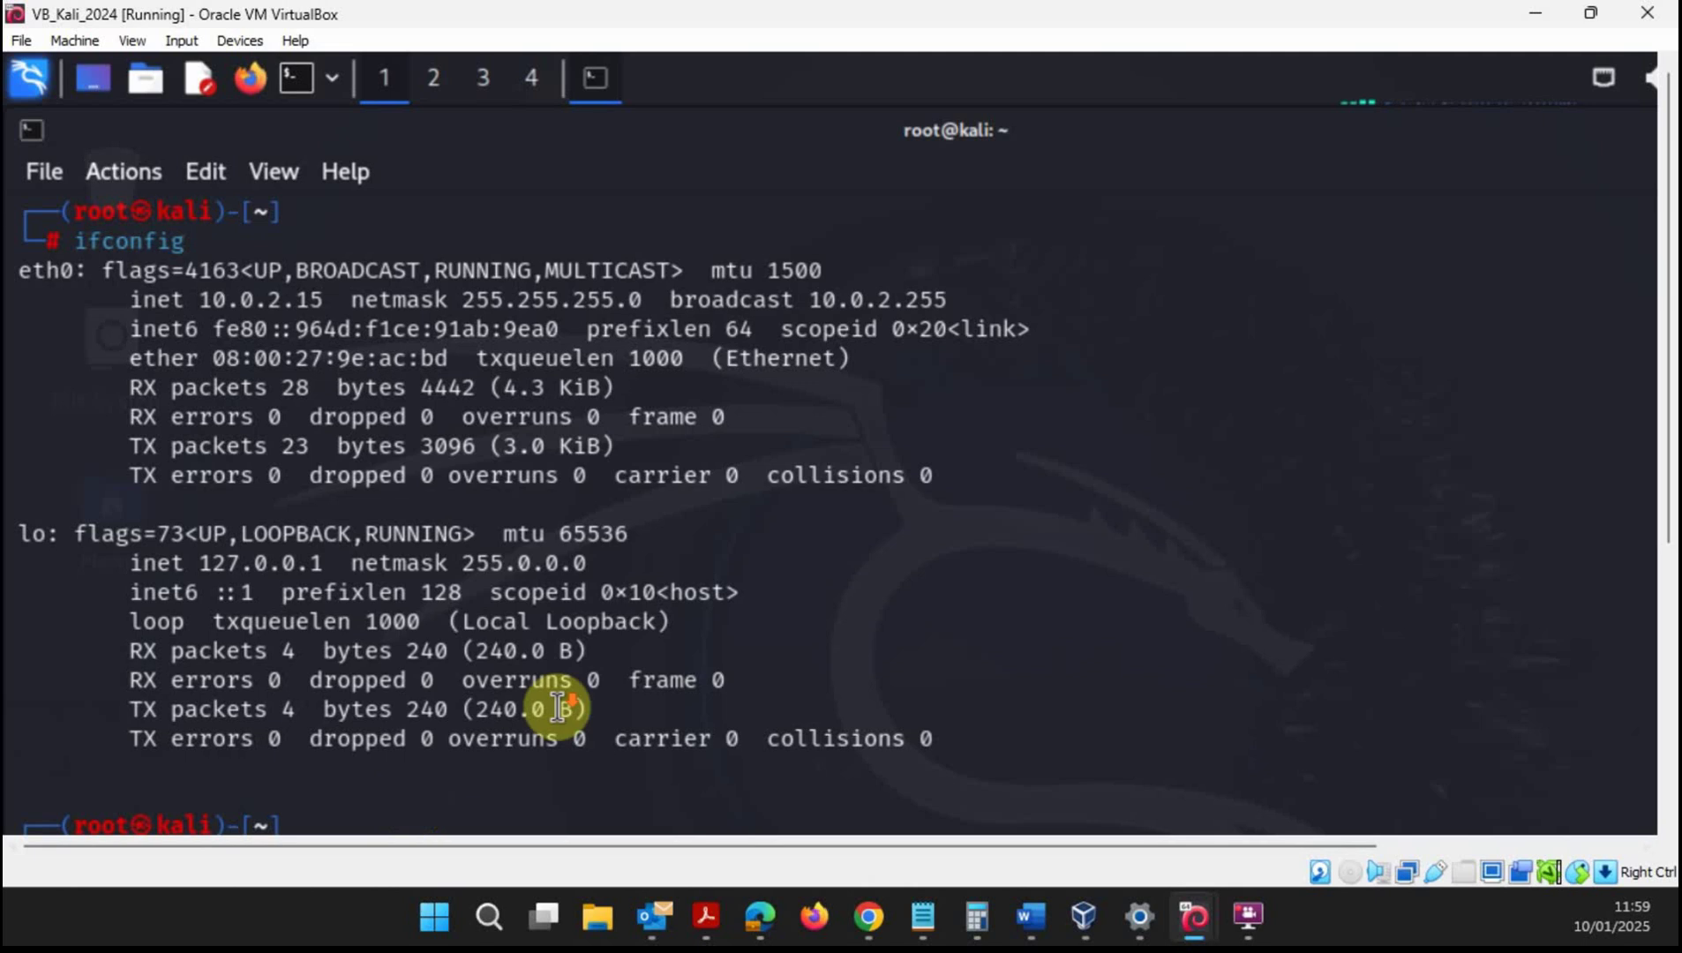
pyautogui.scroll(-3, 1664, 432)
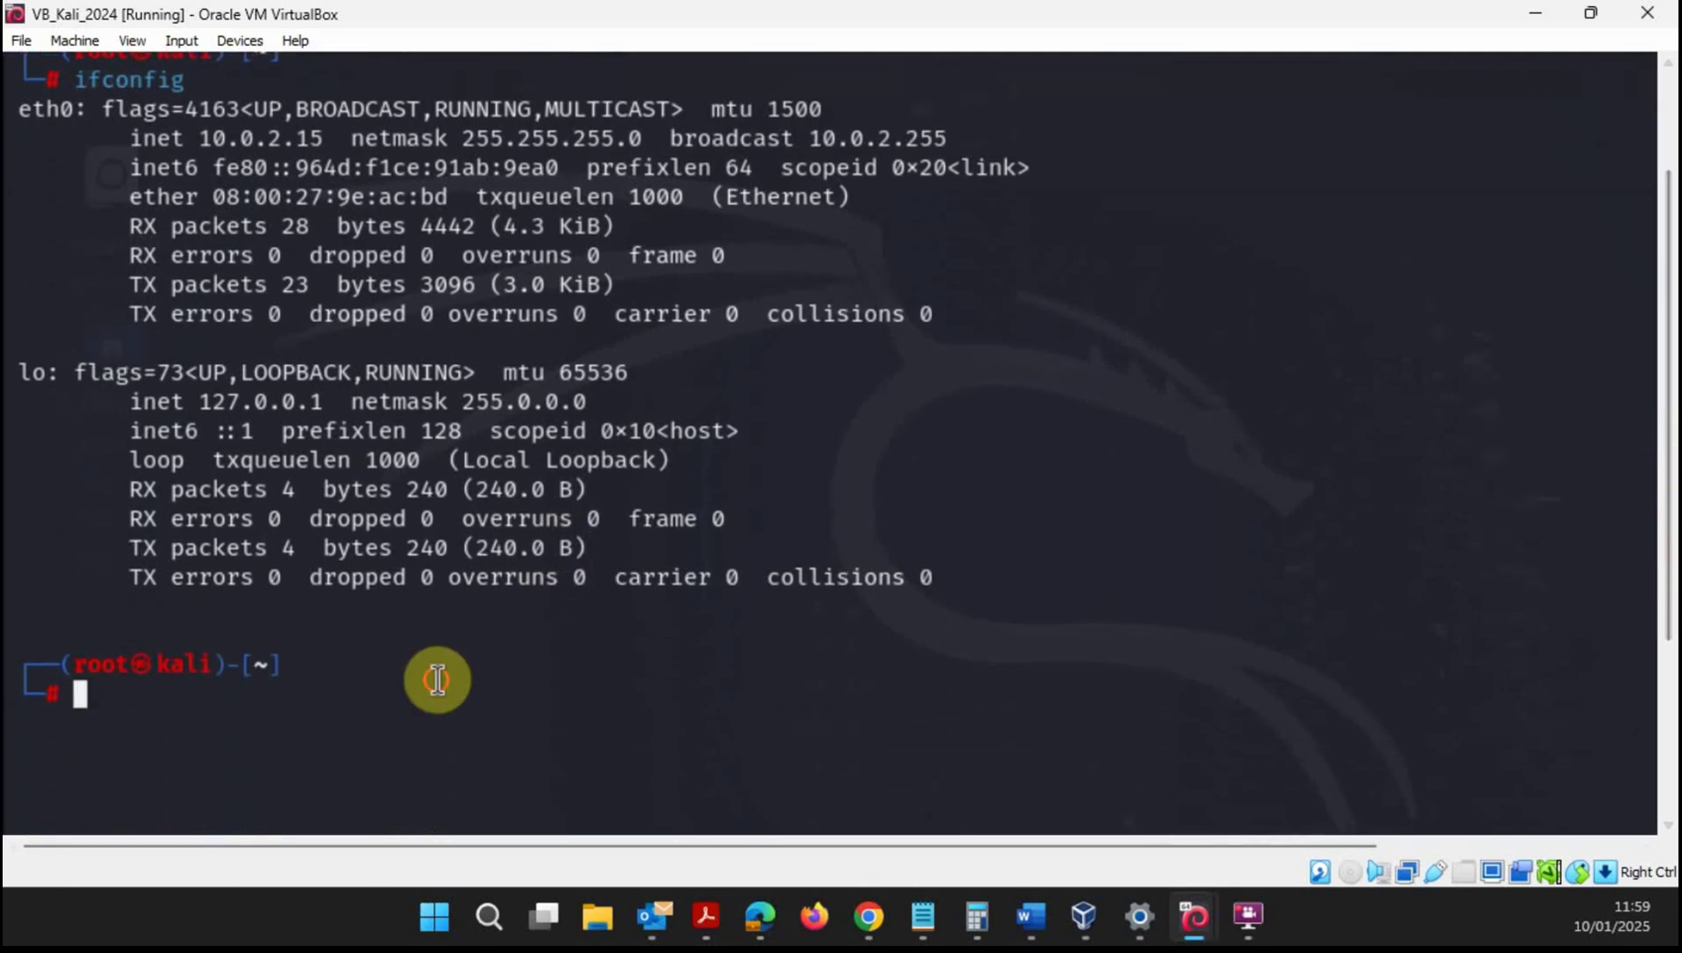
# - Type netdiscover -r 10.0.2.0/16 at the prompt, highlighting the parts of the range
pyautogui.write('net')
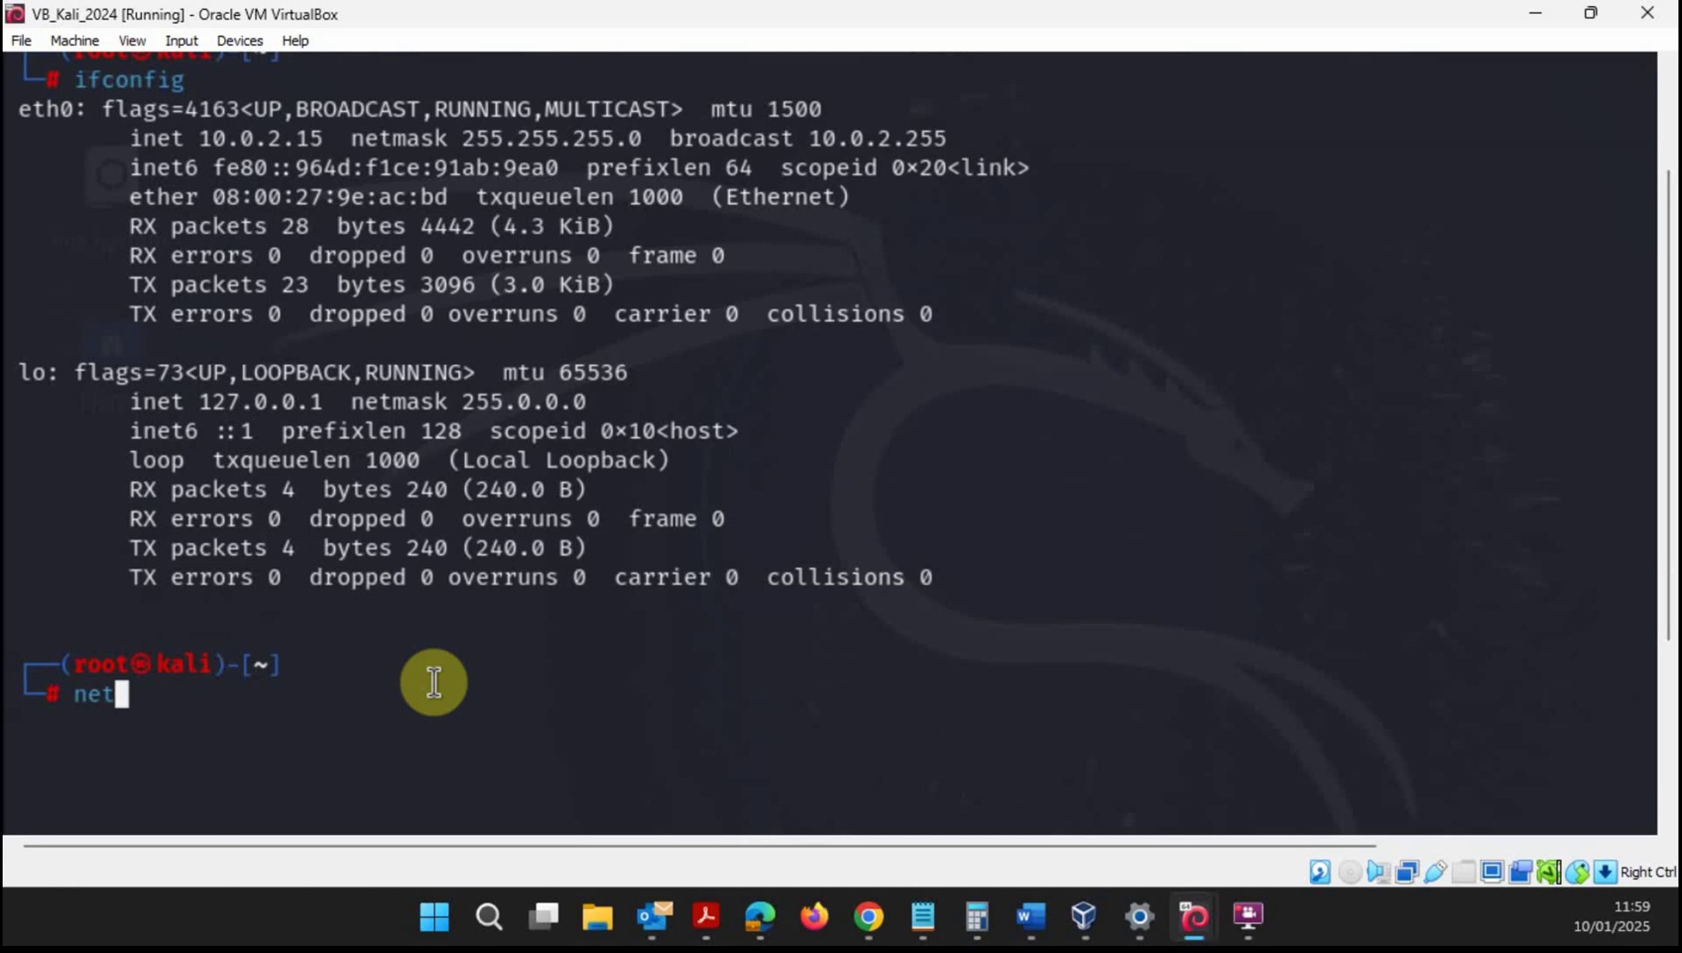
pyautogui.write('dis')
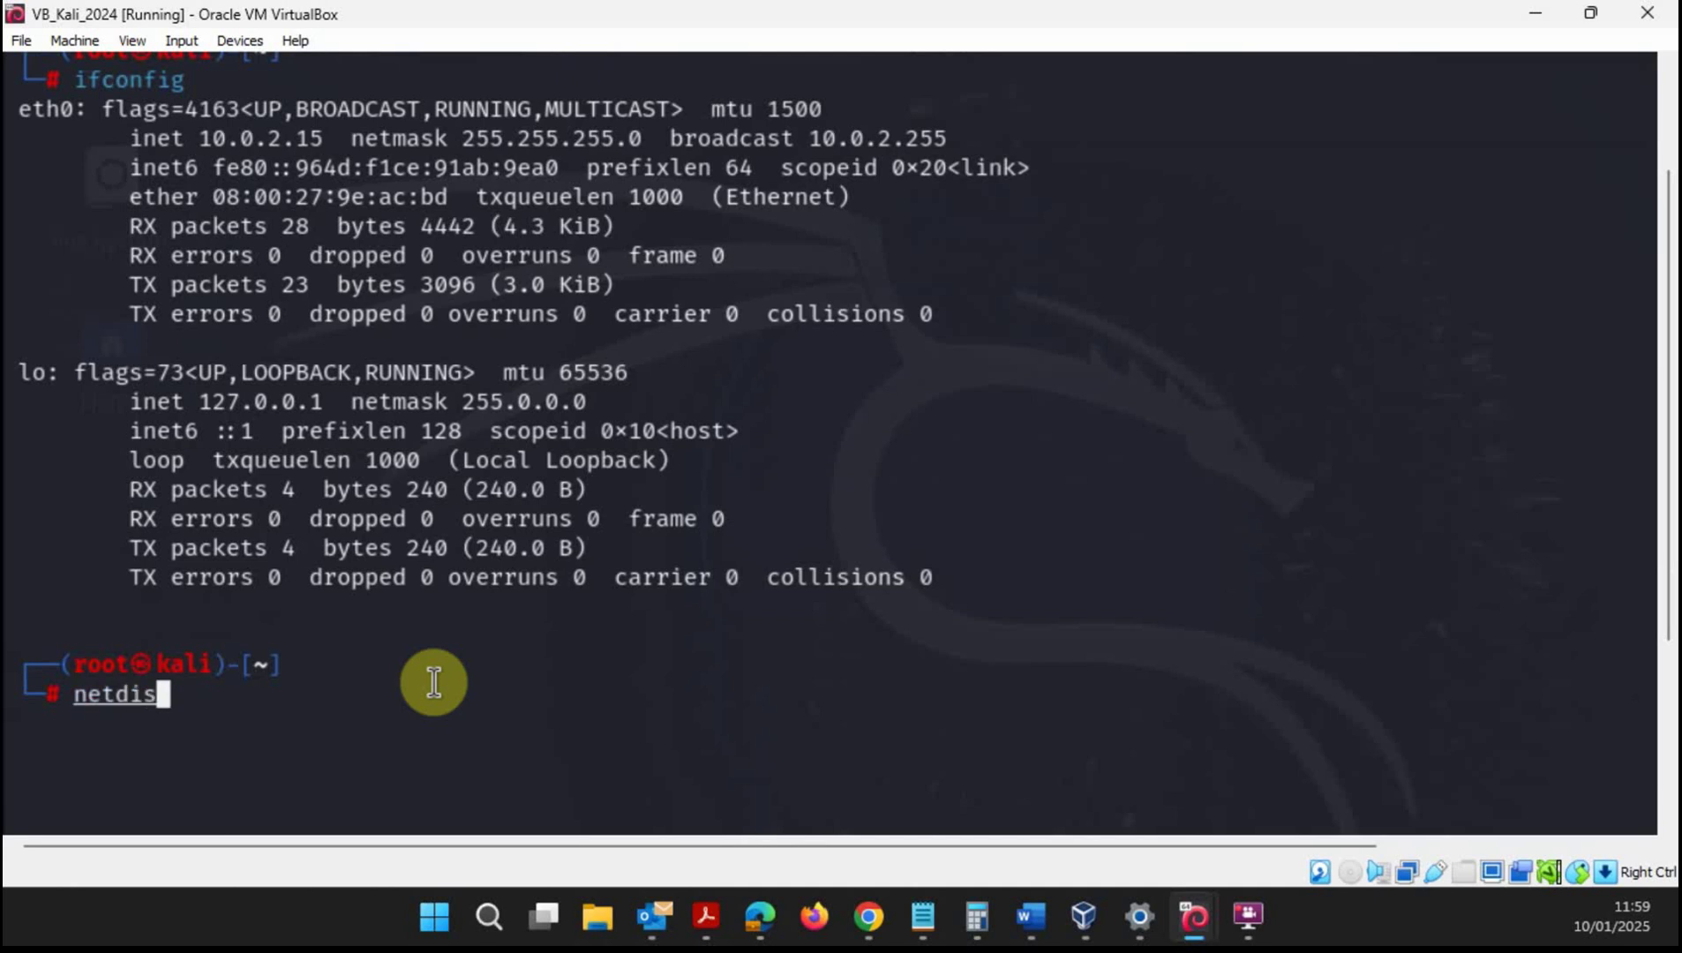
pyautogui.write('cover -r')
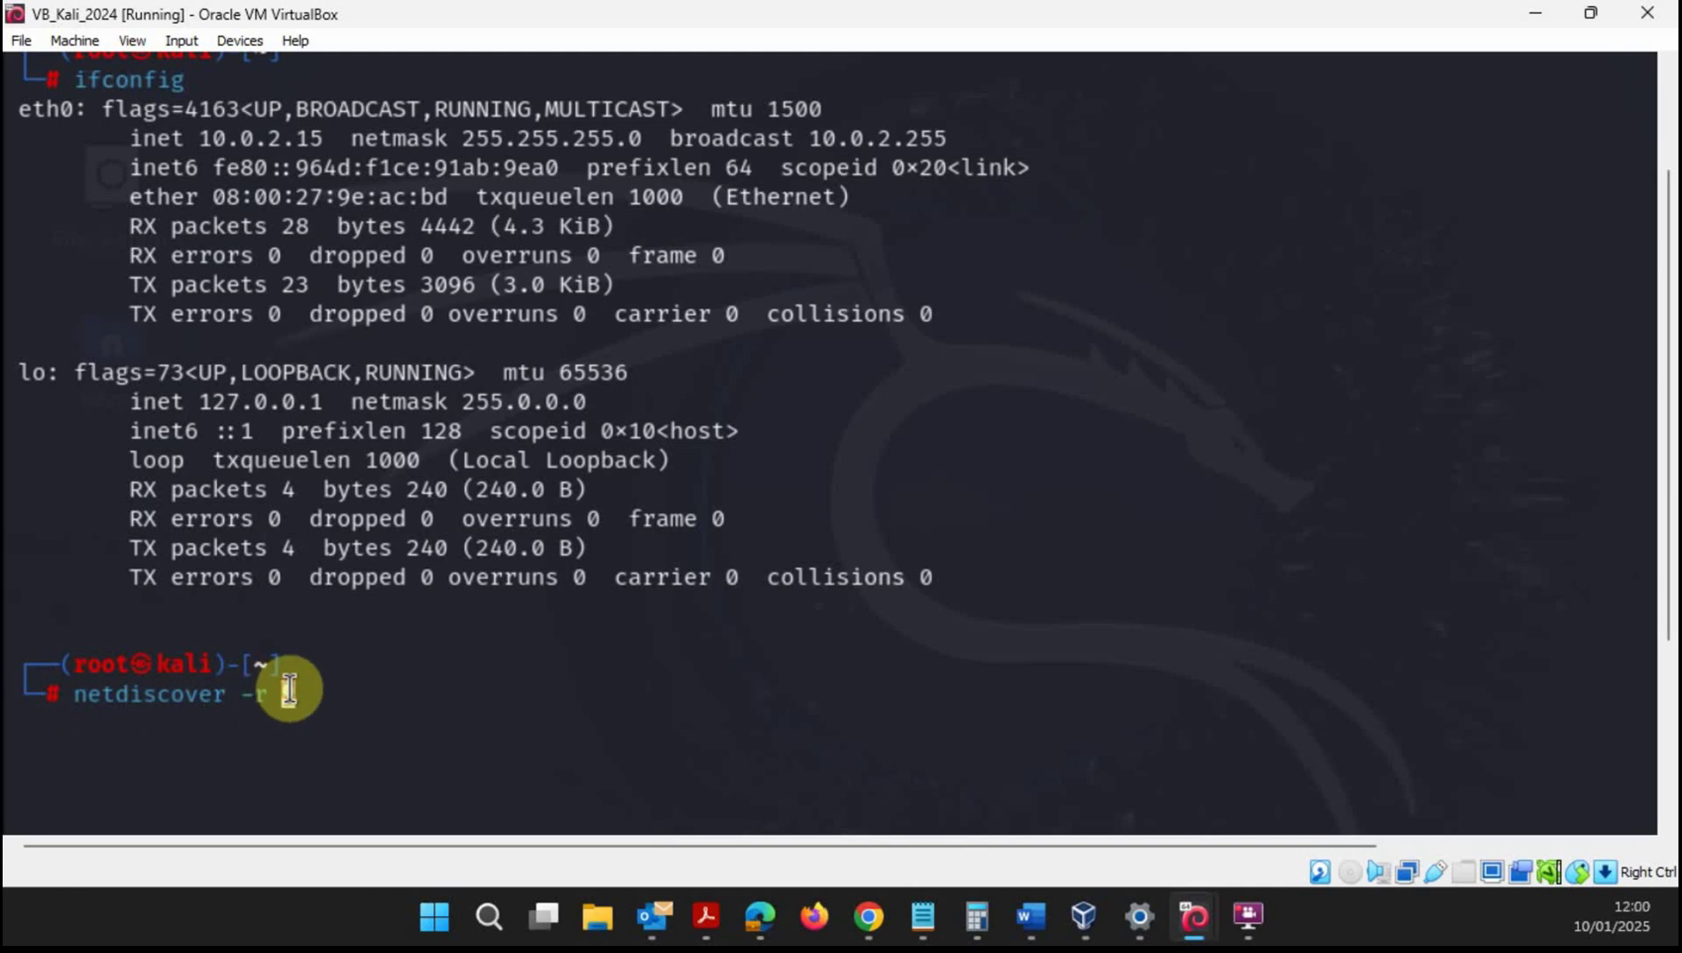
pyautogui.write('1')
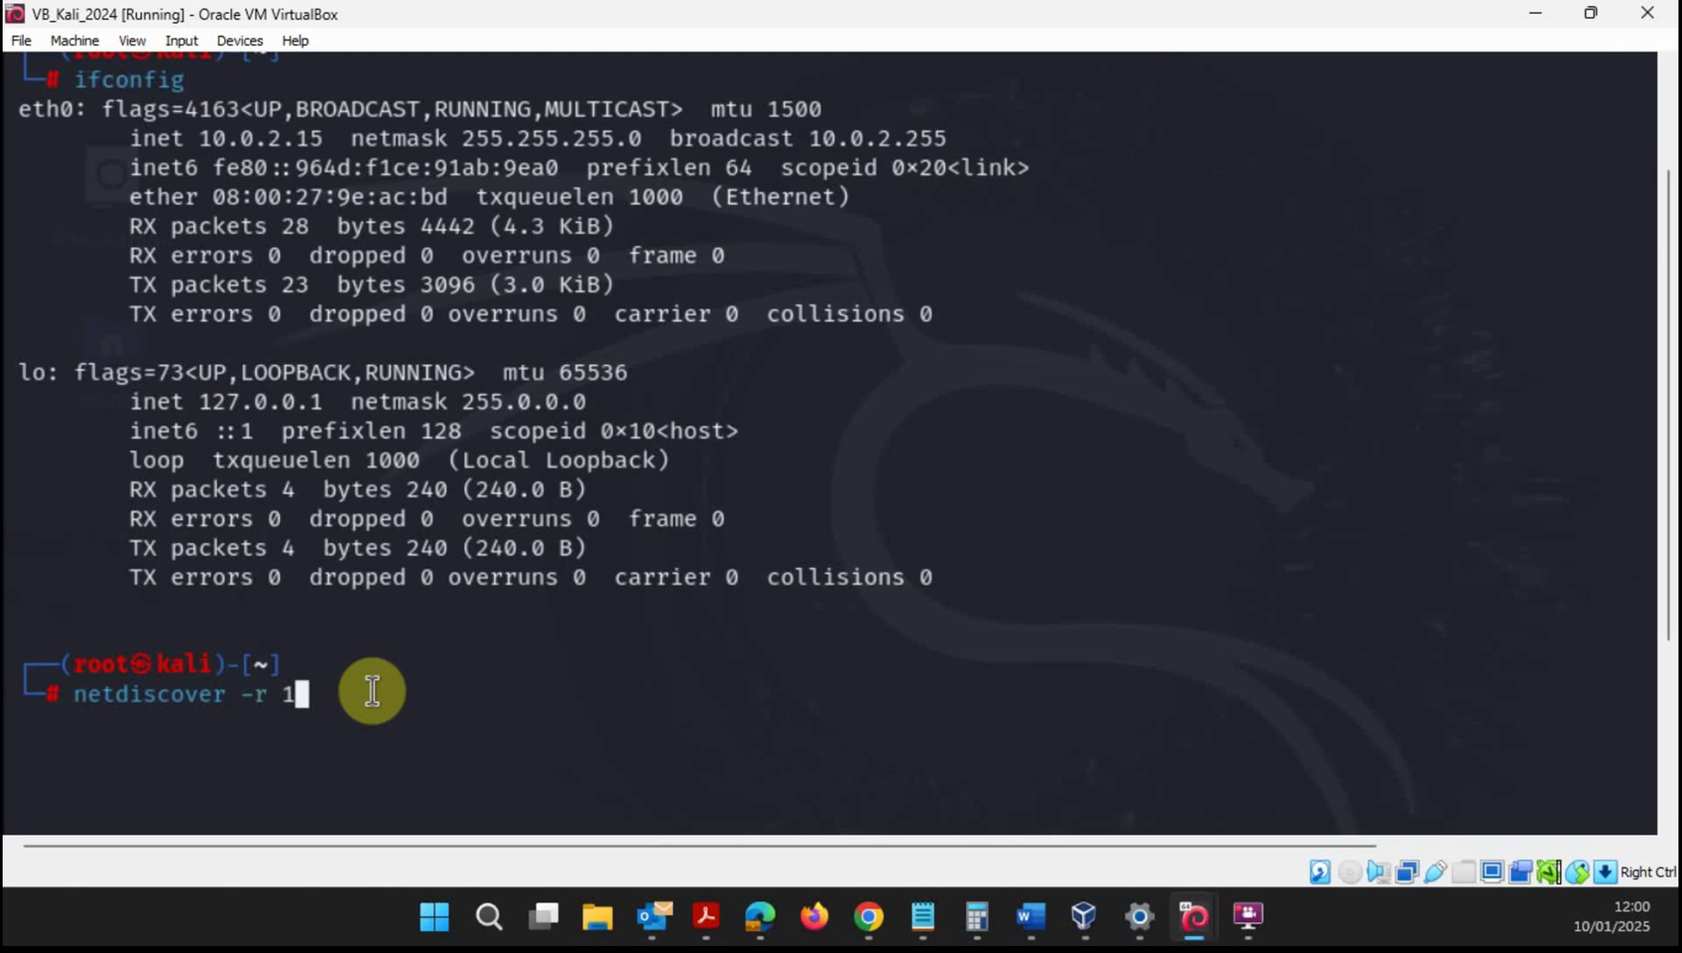
pyautogui.write('0.0.2.0')
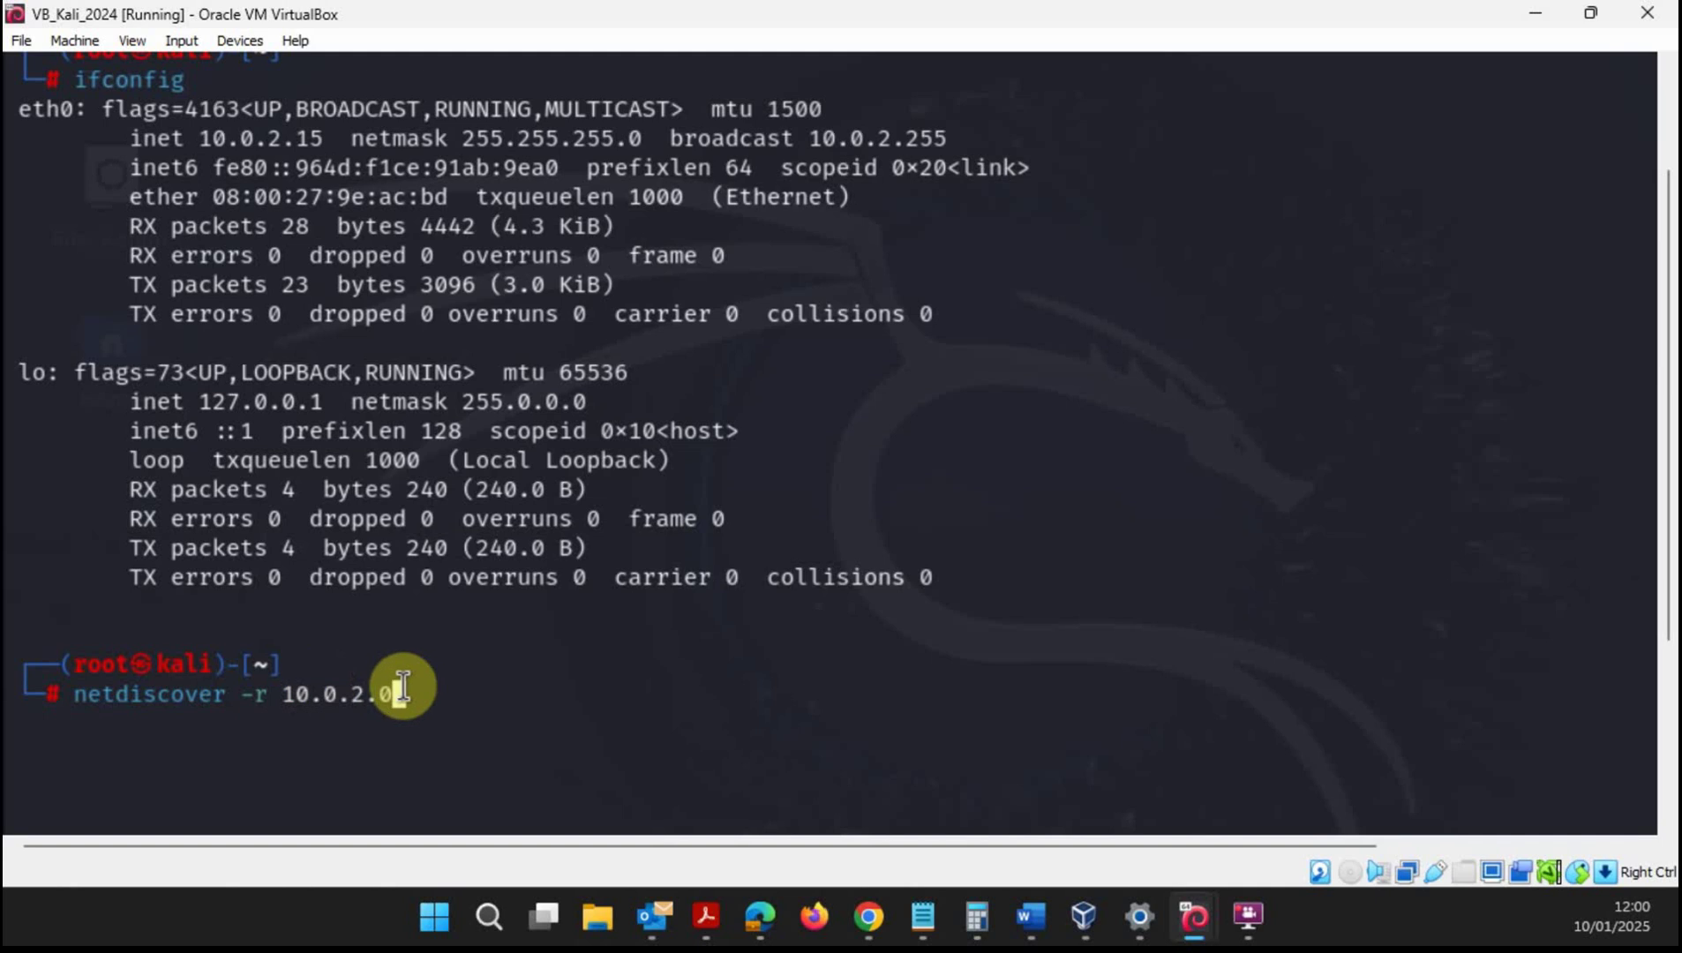
pyautogui.moveTo(277, 693); pyautogui.dragTo(396, 688)
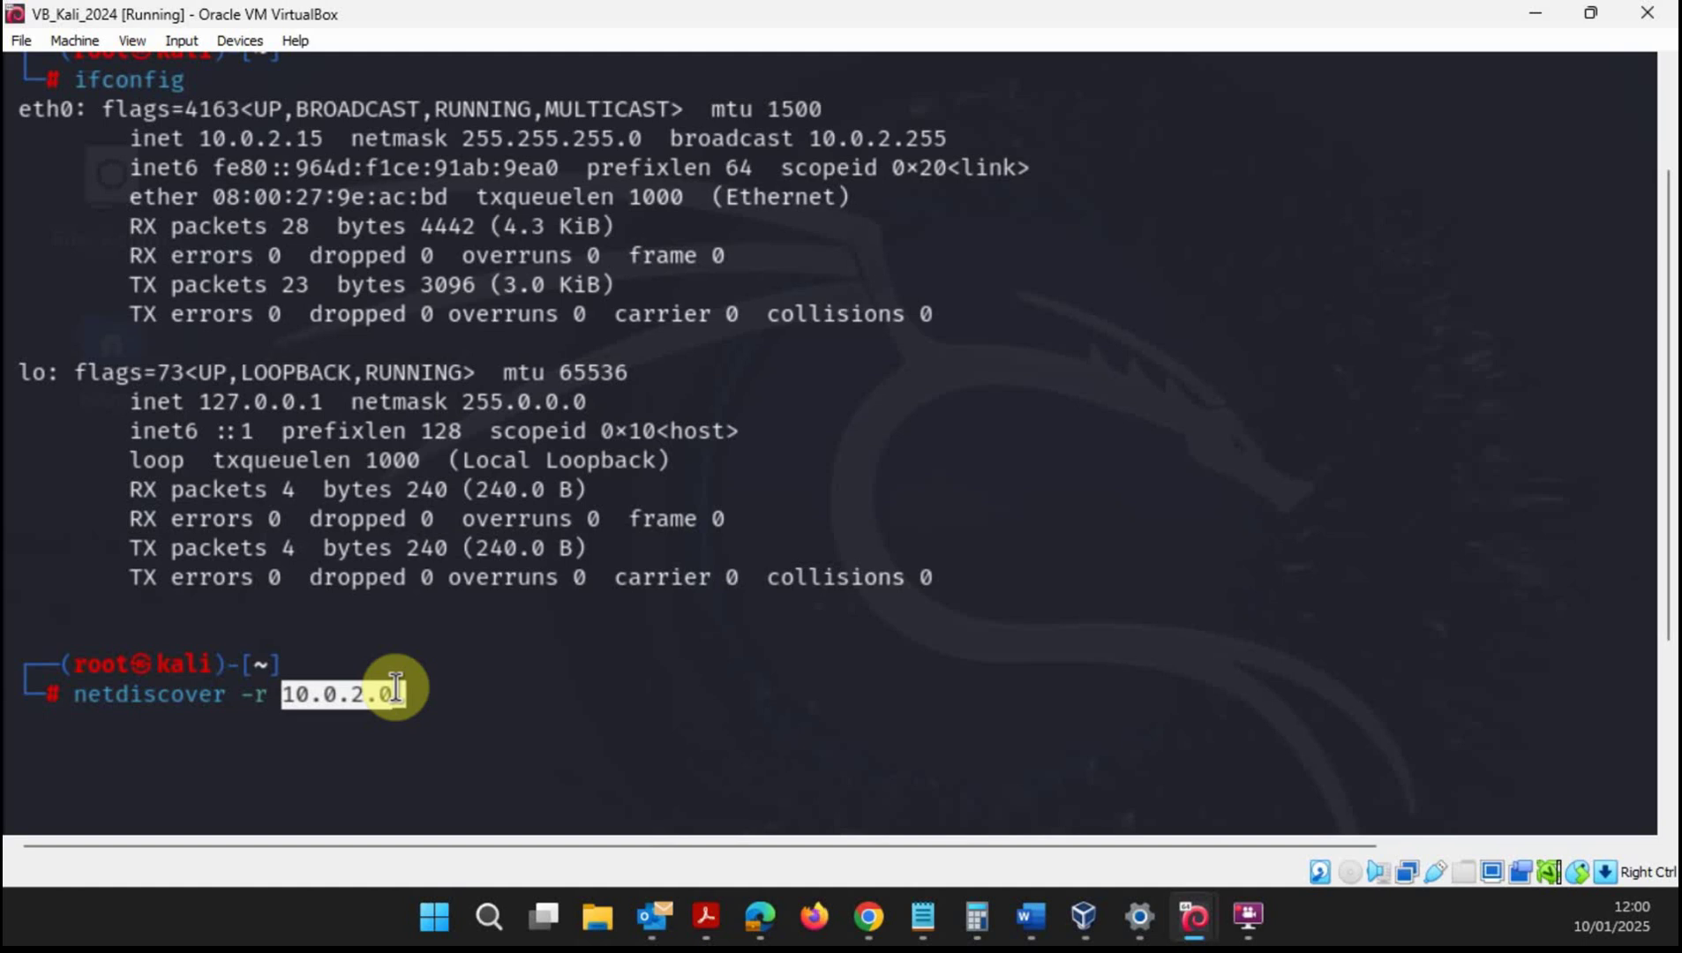
pyautogui.click(397, 688)
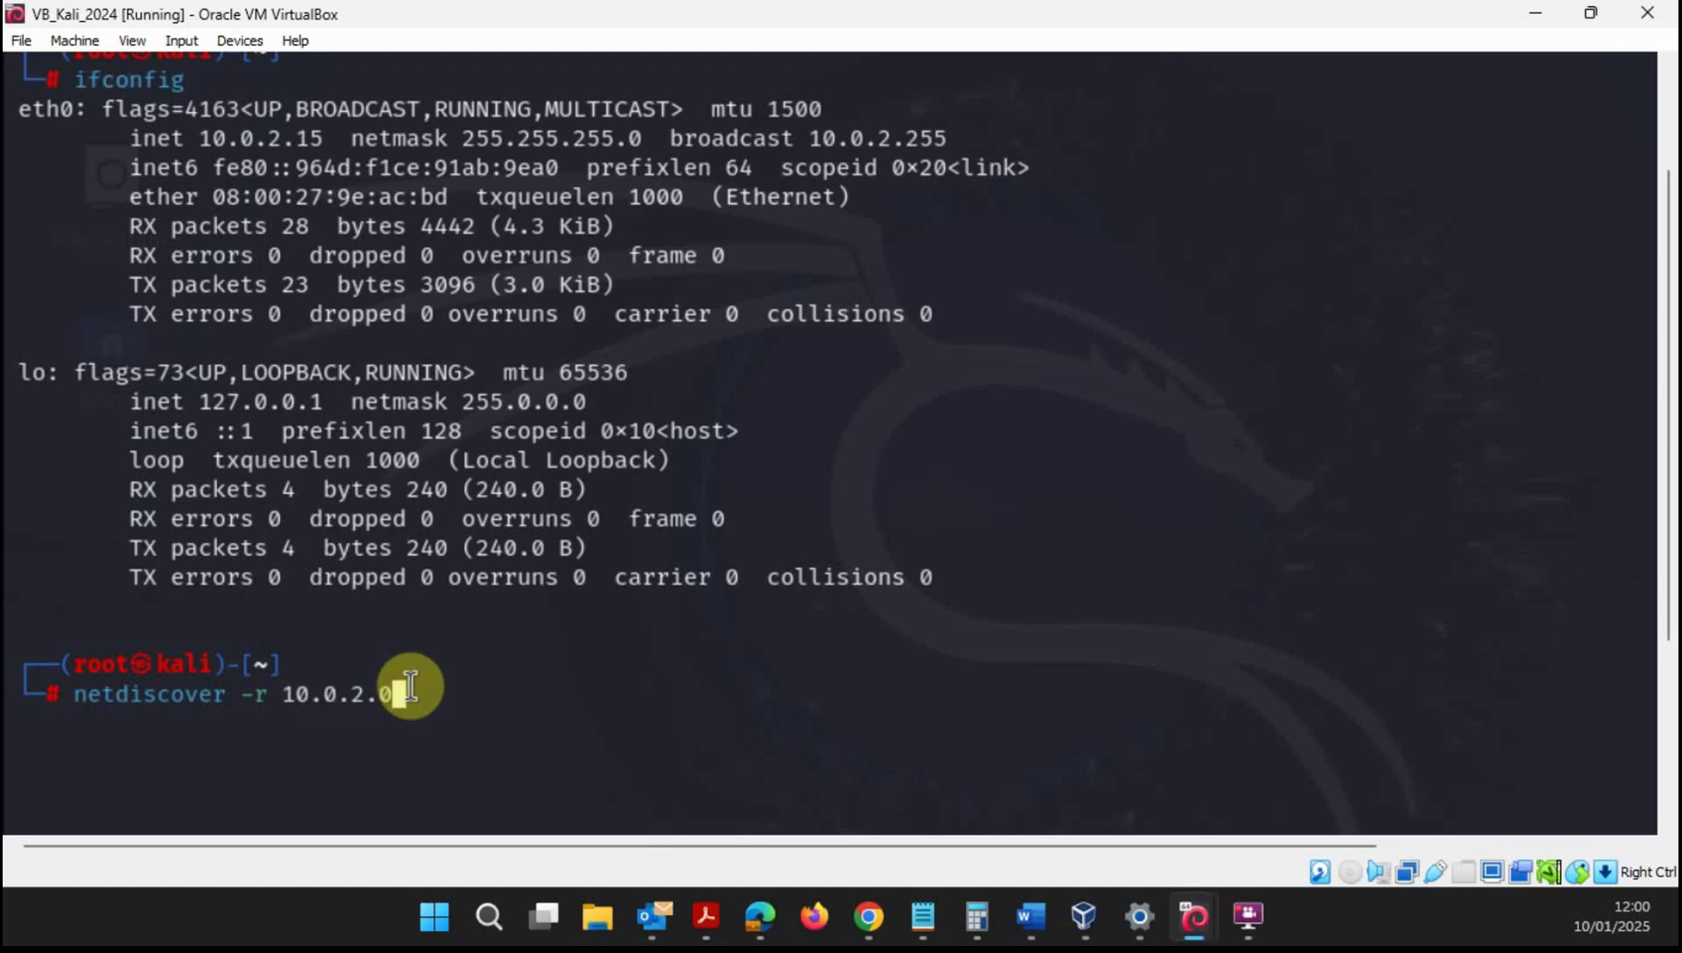
pyautogui.moveTo(280, 691); pyautogui.dragTo(425, 689)
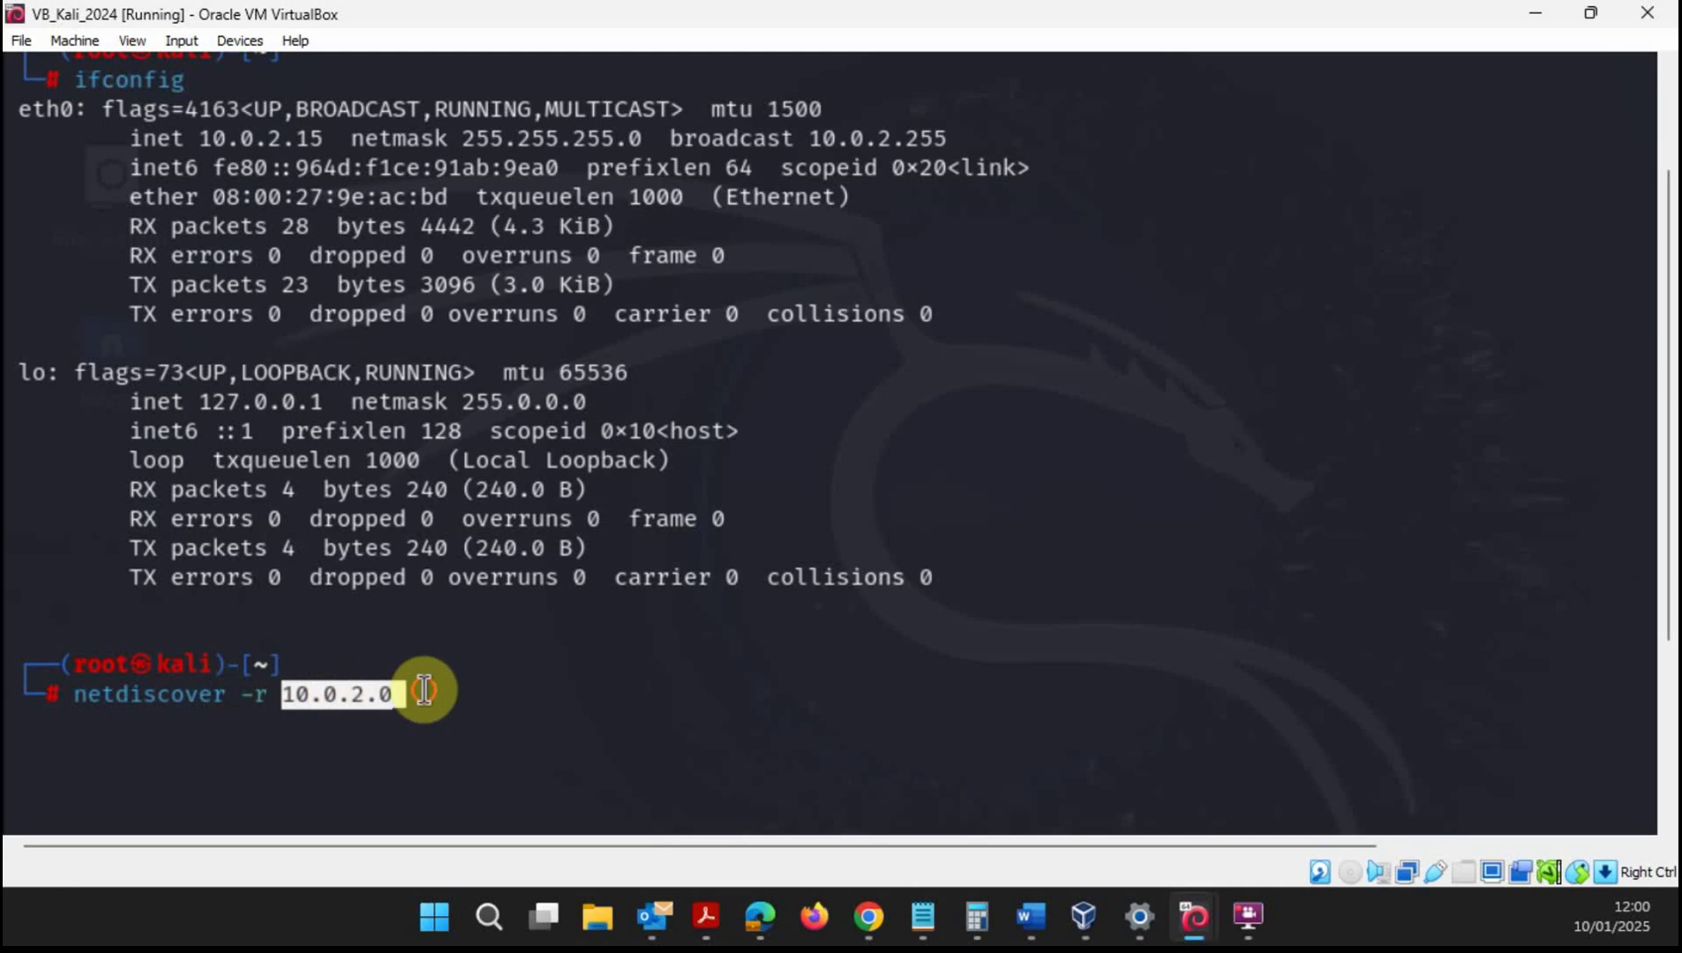
pyautogui.click(424, 689)
pyautogui.write('/16')
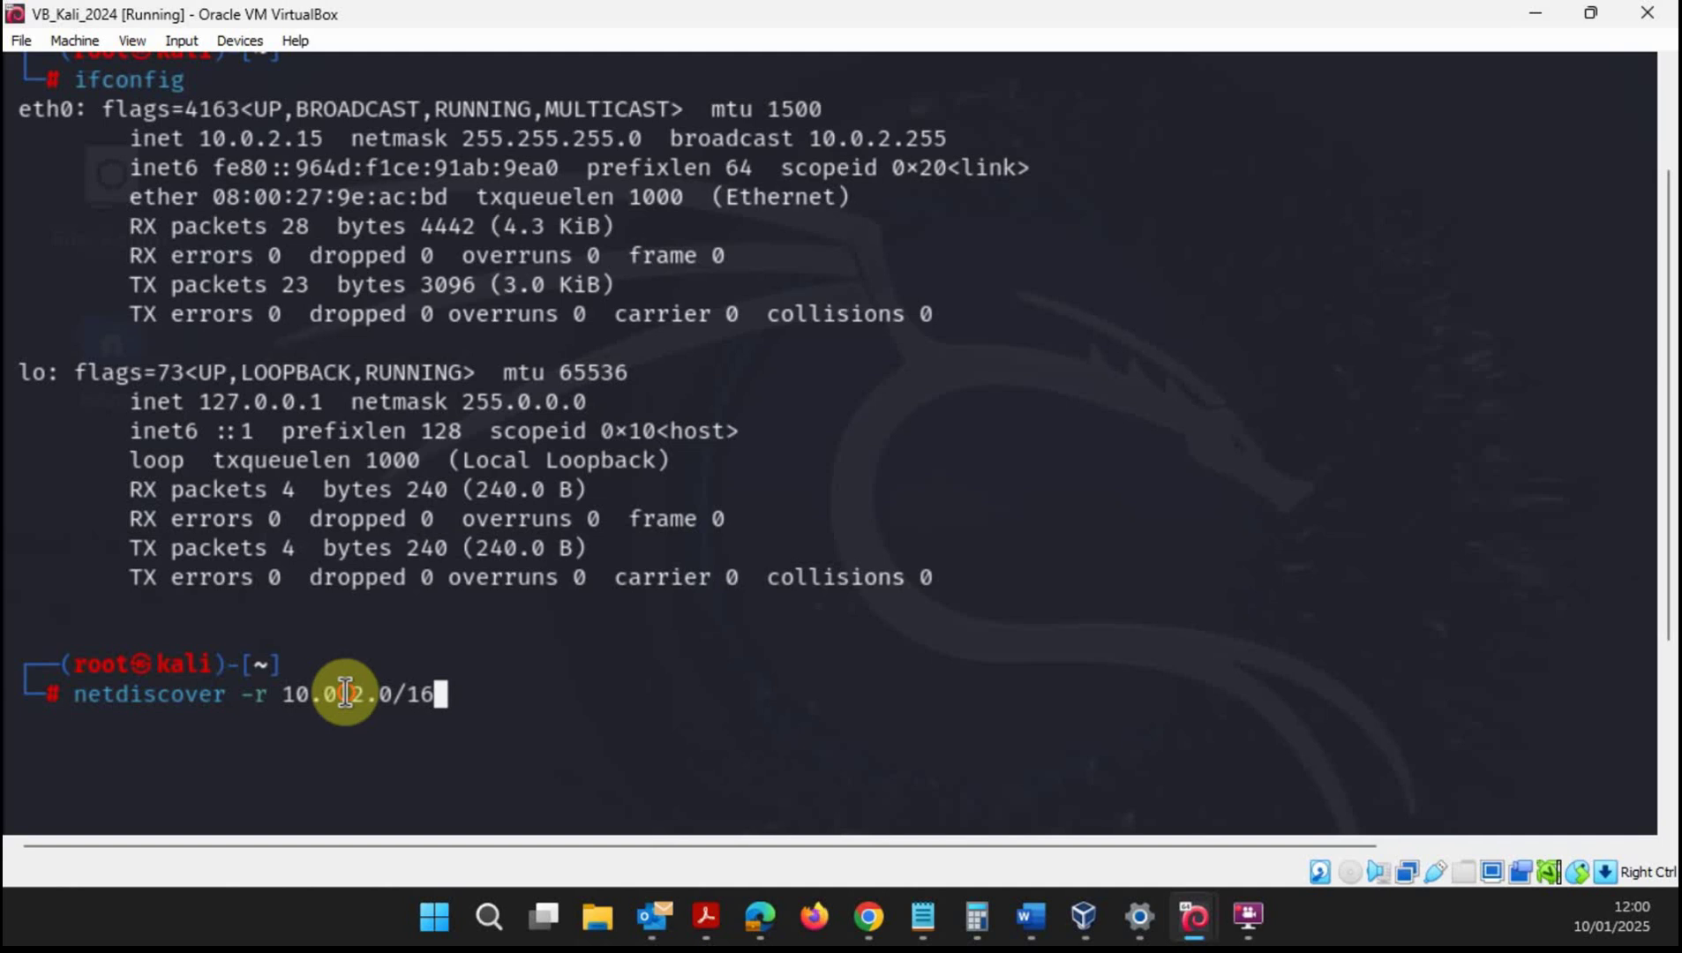
pyautogui.moveTo(286, 694); pyautogui.dragTo(336, 694)
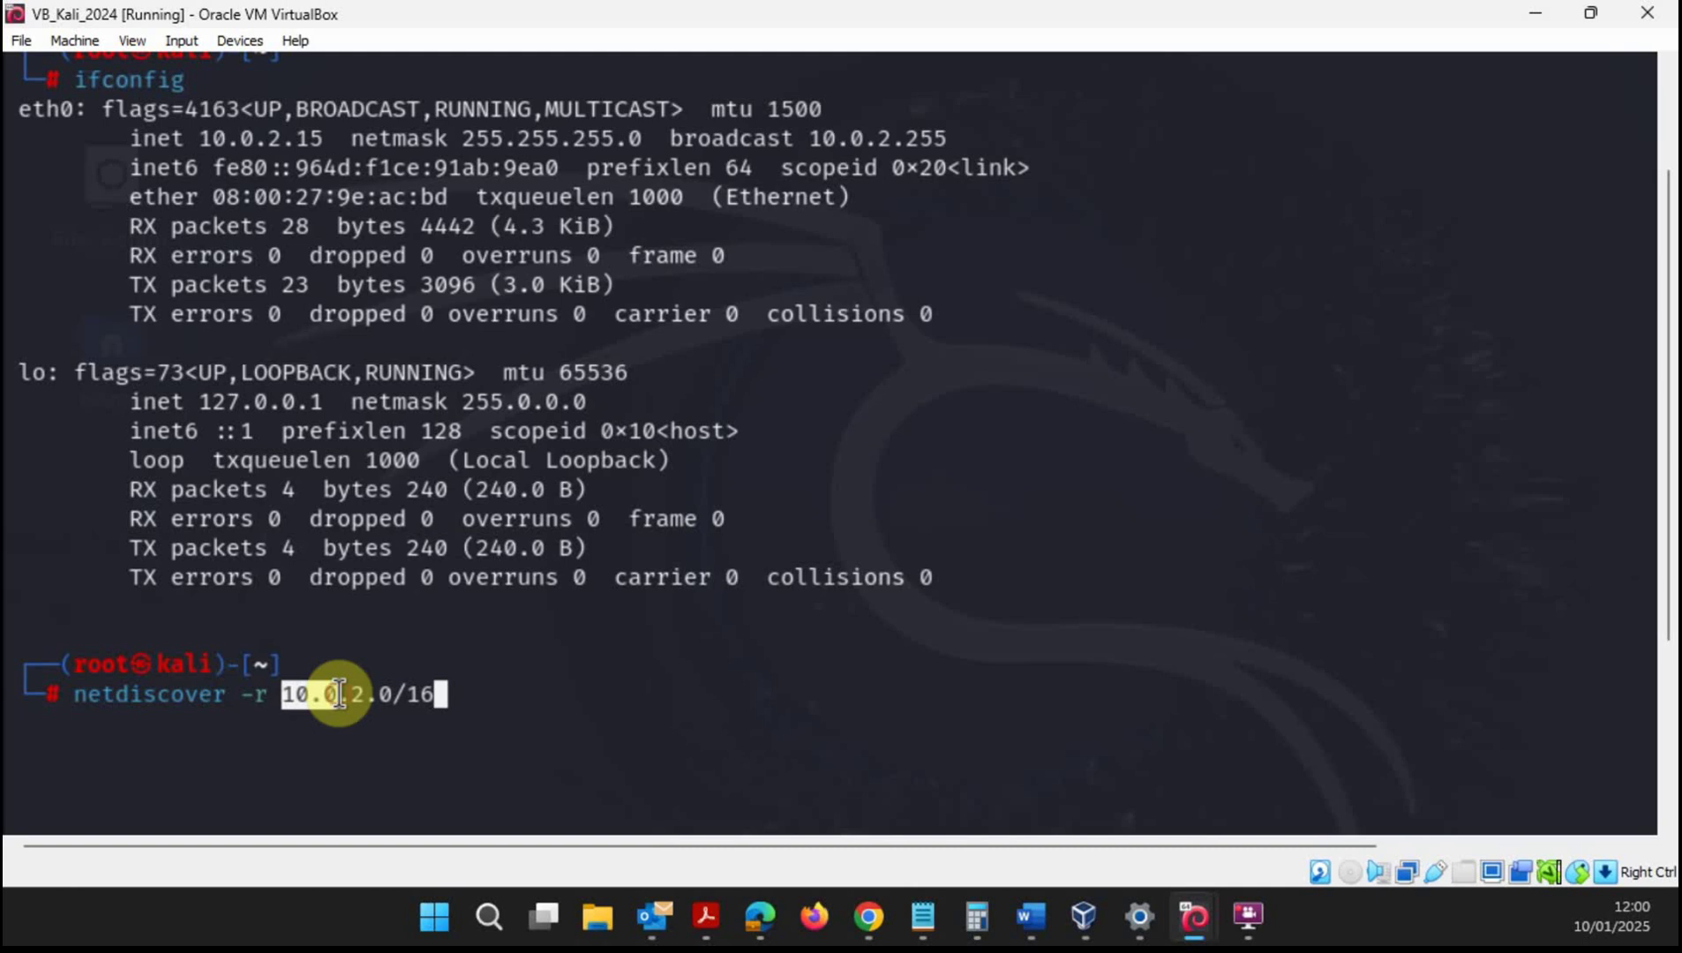
pyautogui.moveTo(349, 695); pyautogui.dragTo(391, 691)
pyautogui.click(430, 691)
pyautogui.click(491, 685)
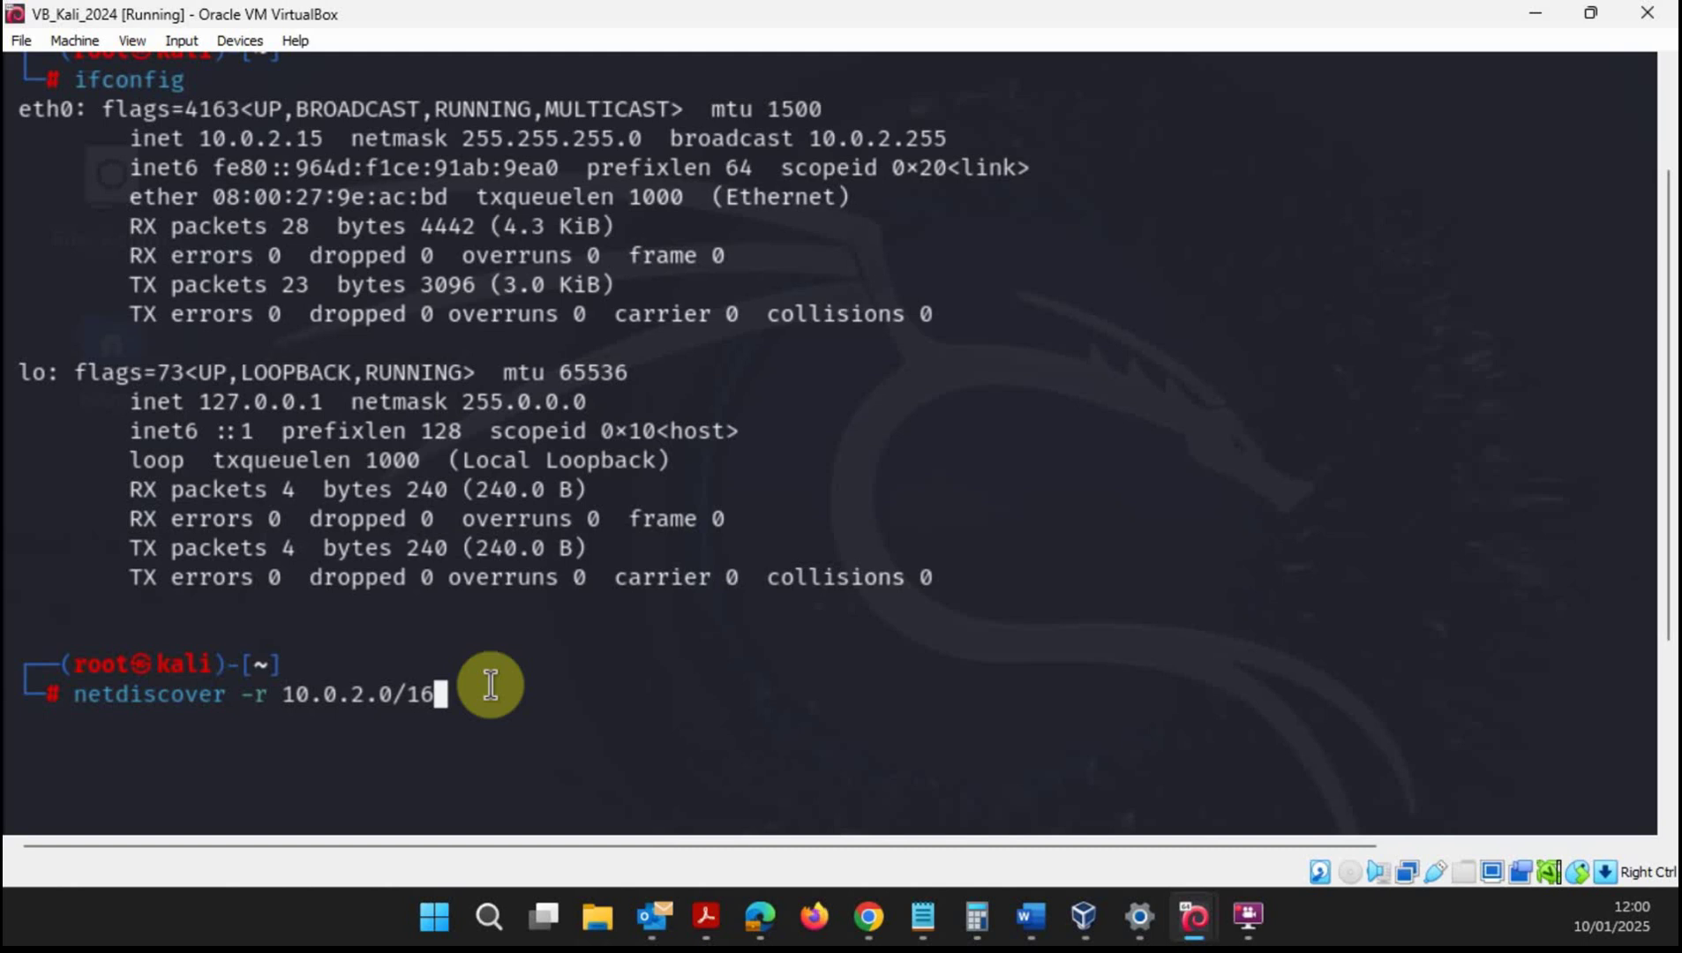
# - Run netdiscover, review the 4 hosts found (10.0.2.1, .2, .3, .16), then stop it with Ctrl+C
pyautogui.press('Return')
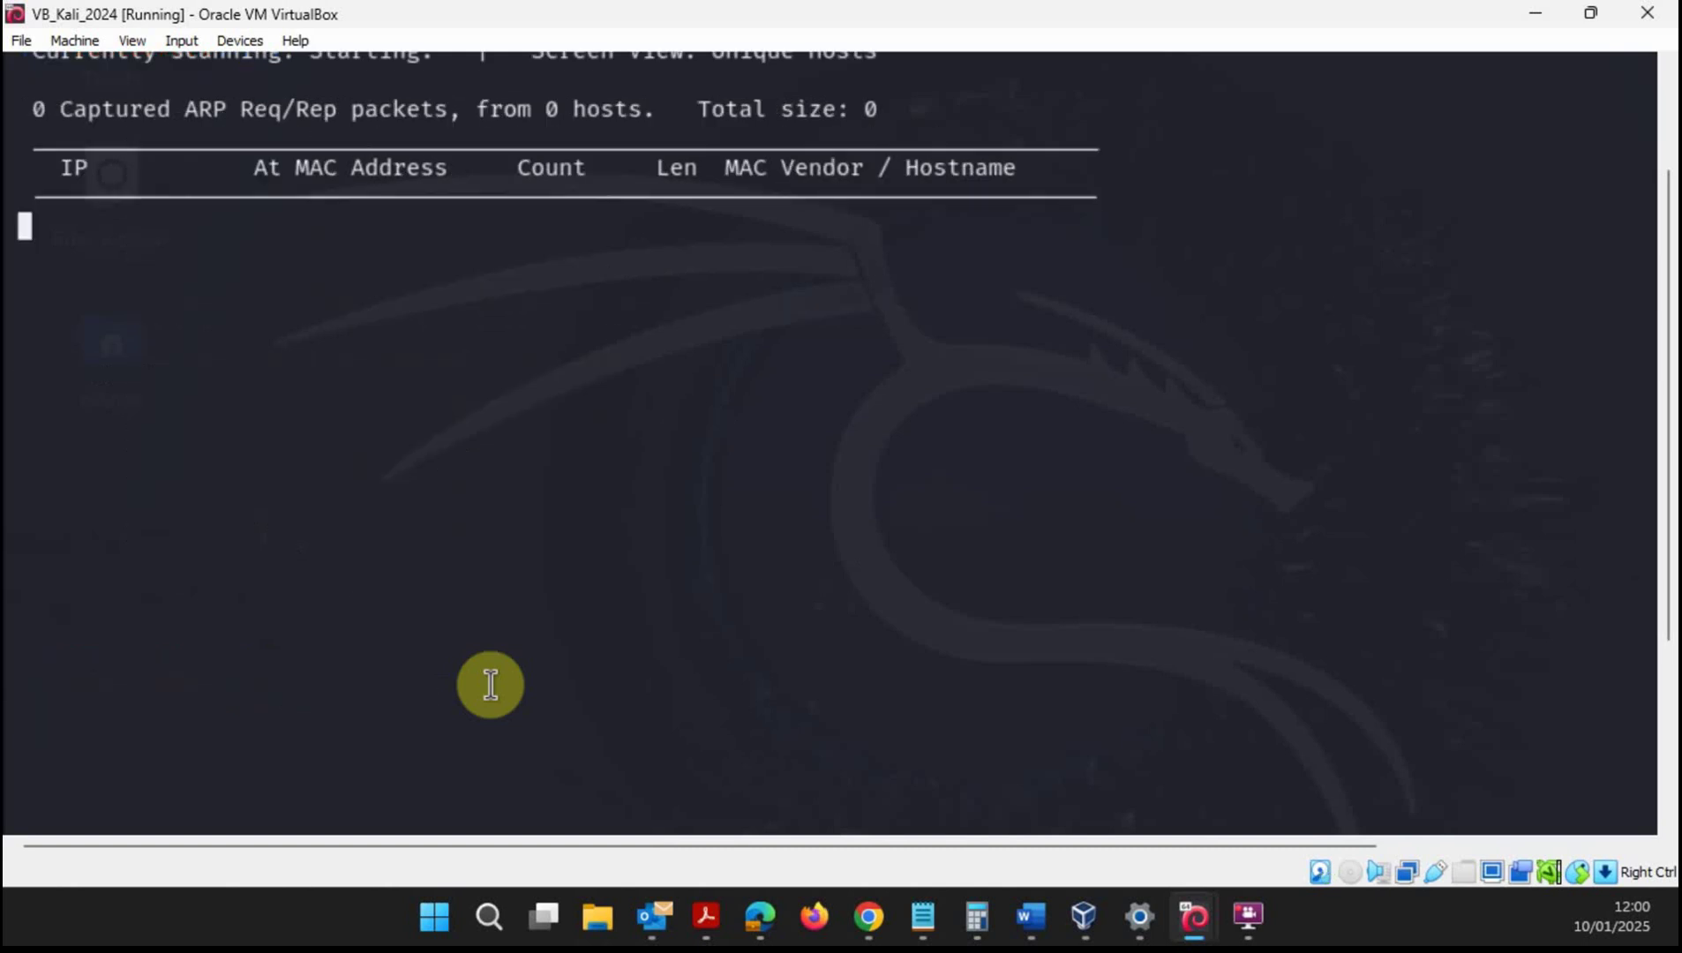
pyautogui.moveTo(1666, 233); pyautogui.dragTo(1671, 123)
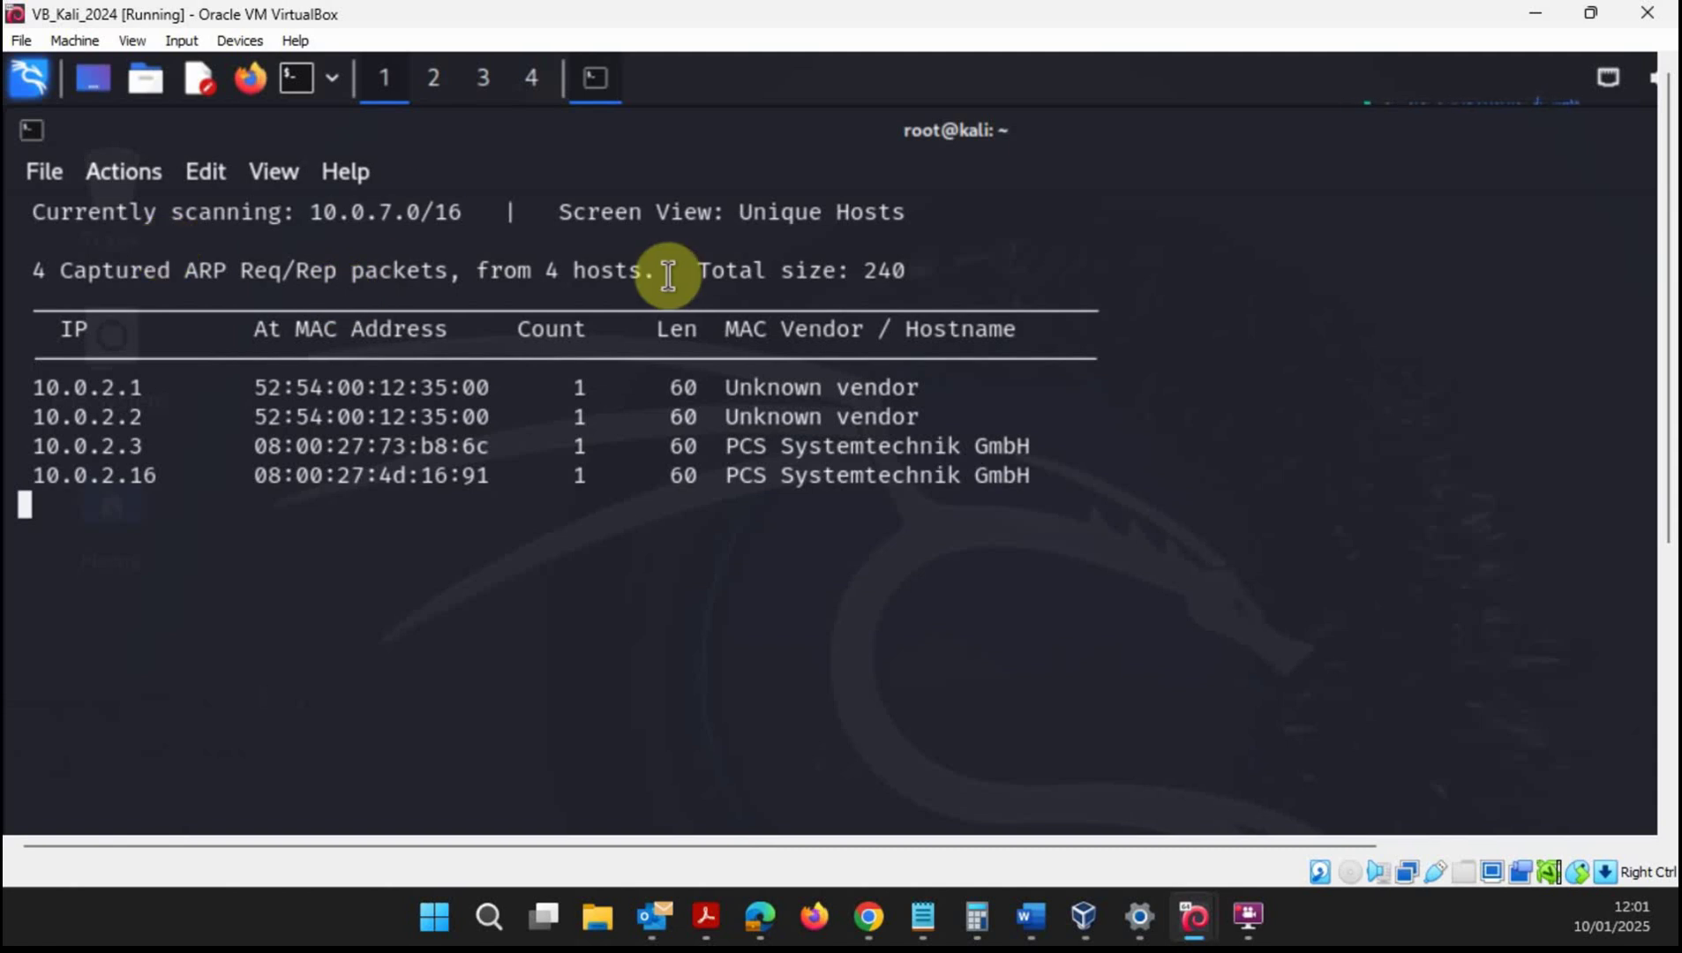
pyautogui.moveTo(518, 271); pyautogui.dragTo(659, 269)
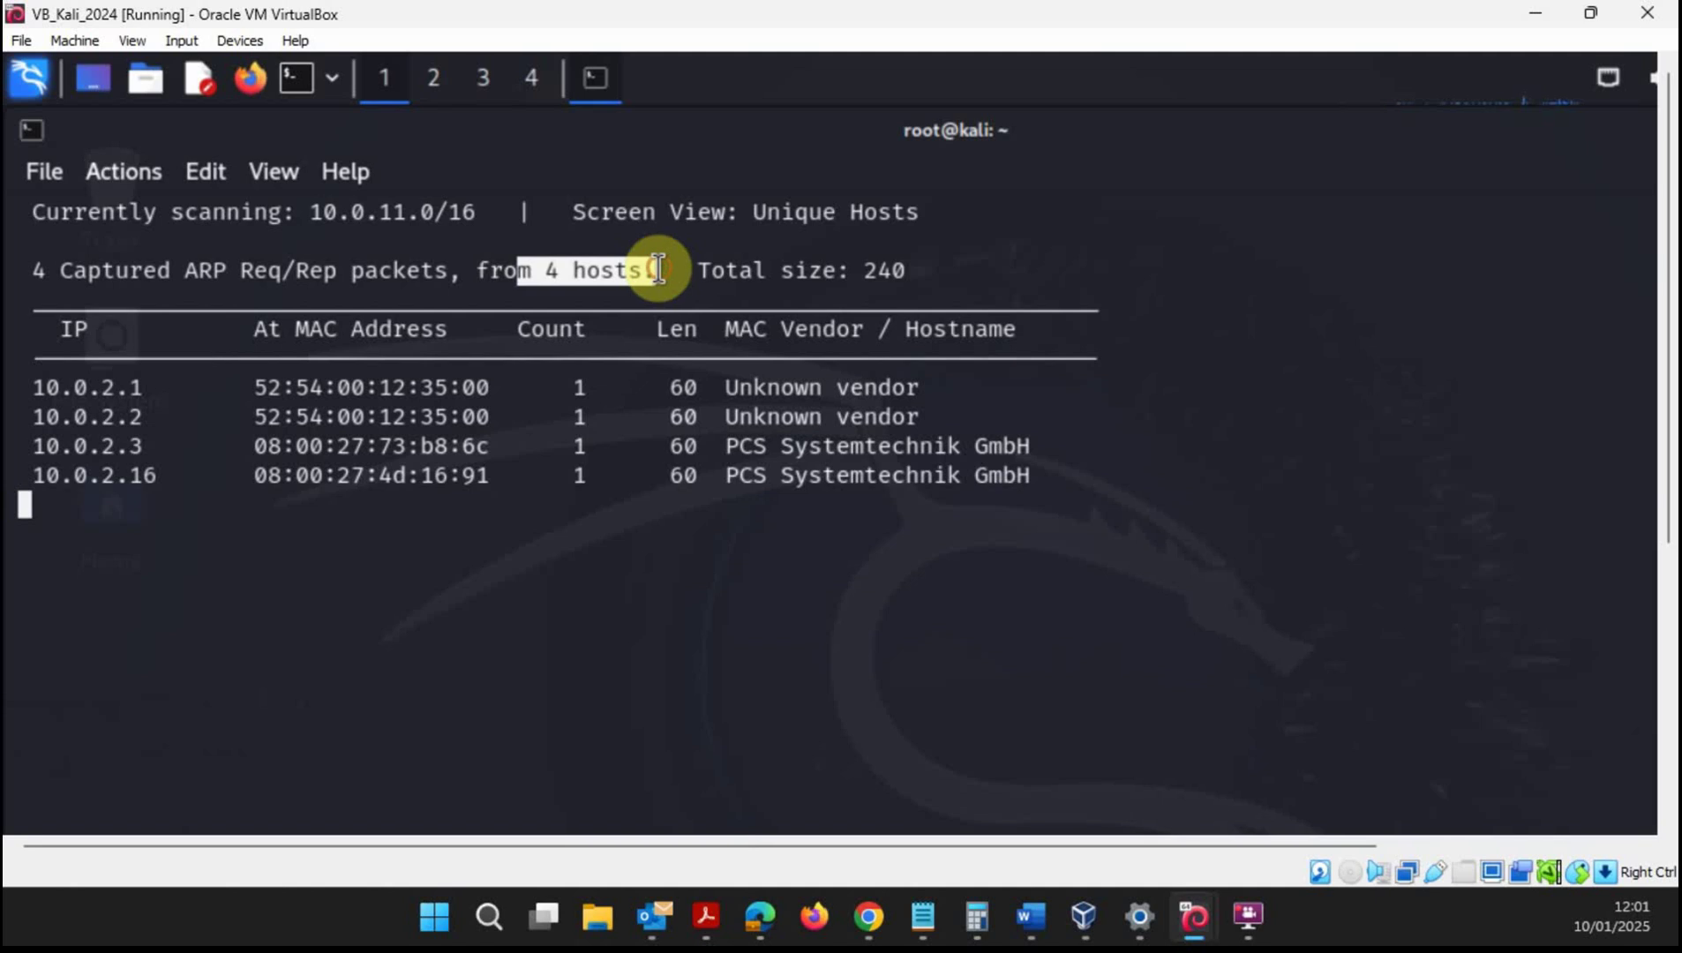
pyautogui.click(559, 285)
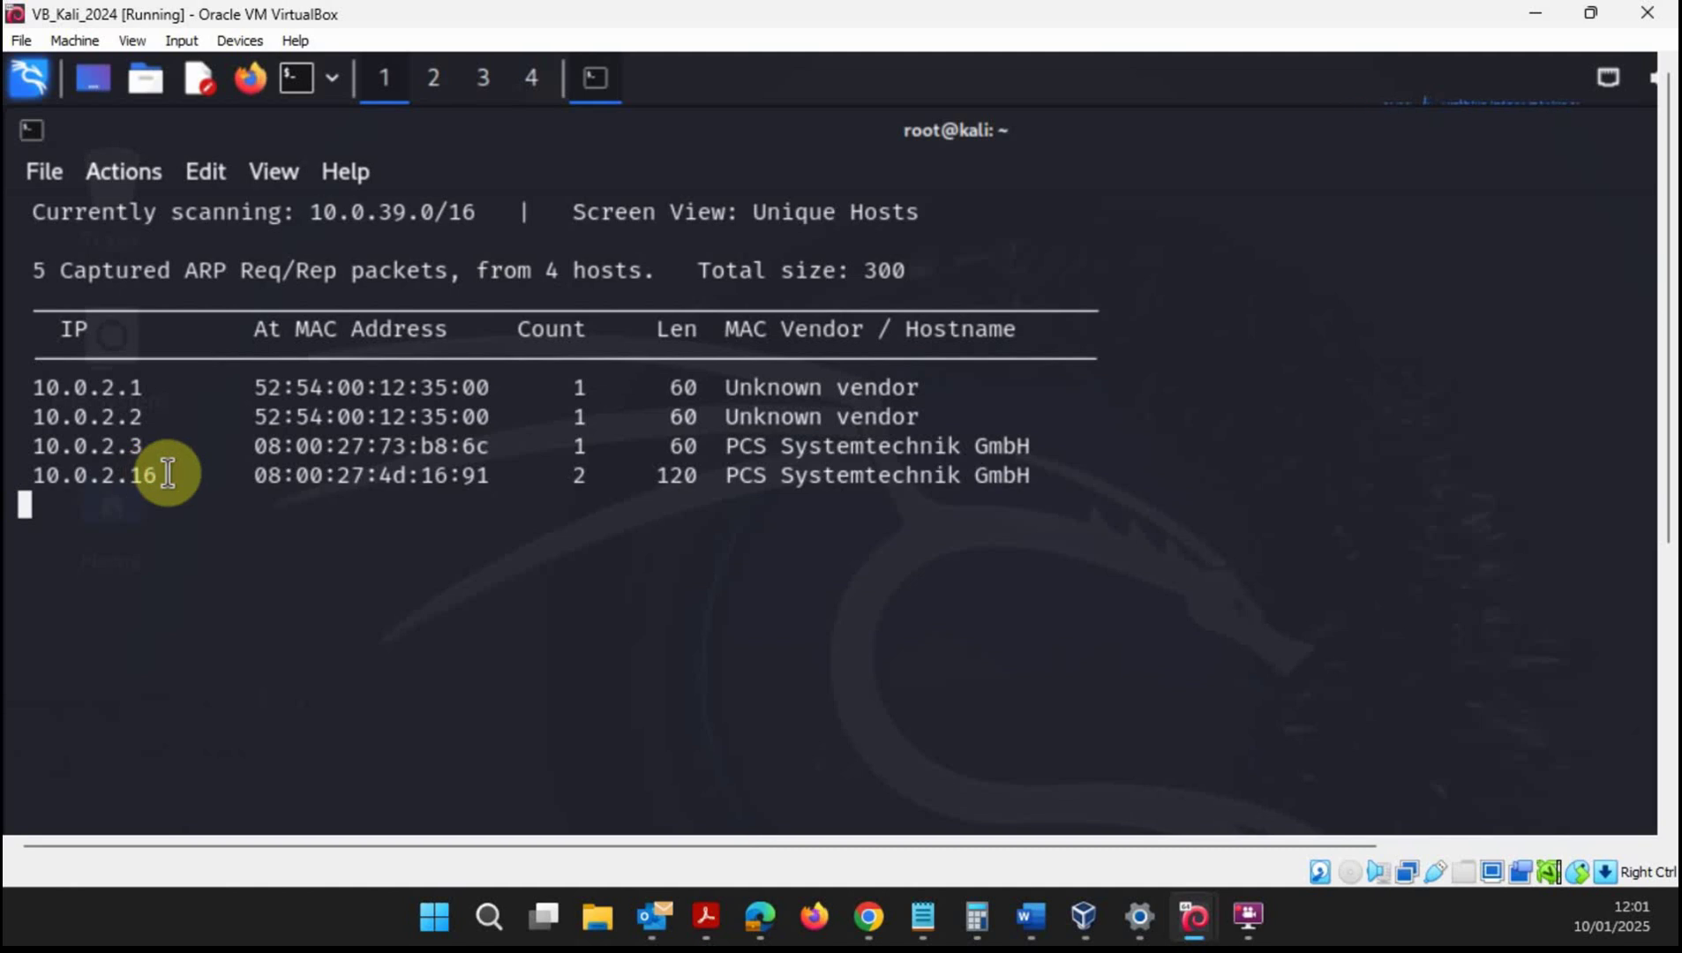
pyautogui.moveTo(35, 477); pyautogui.dragTo(163, 479)
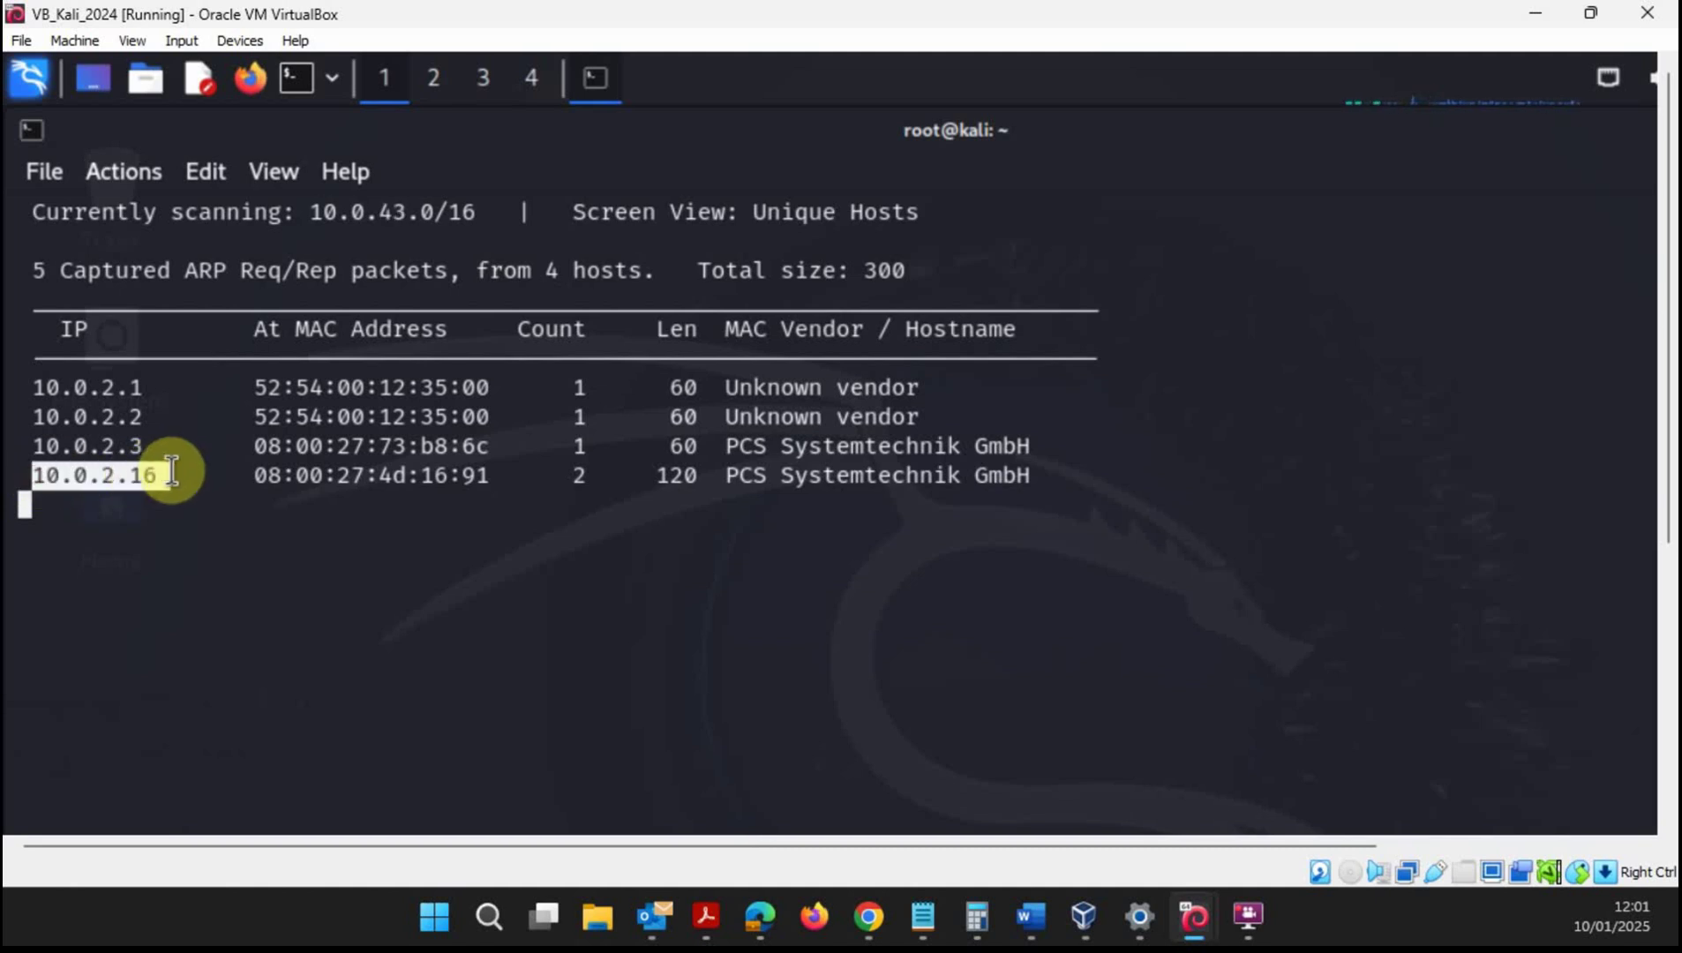
pyautogui.moveTo(24, 391); pyautogui.dragTo(157, 387)
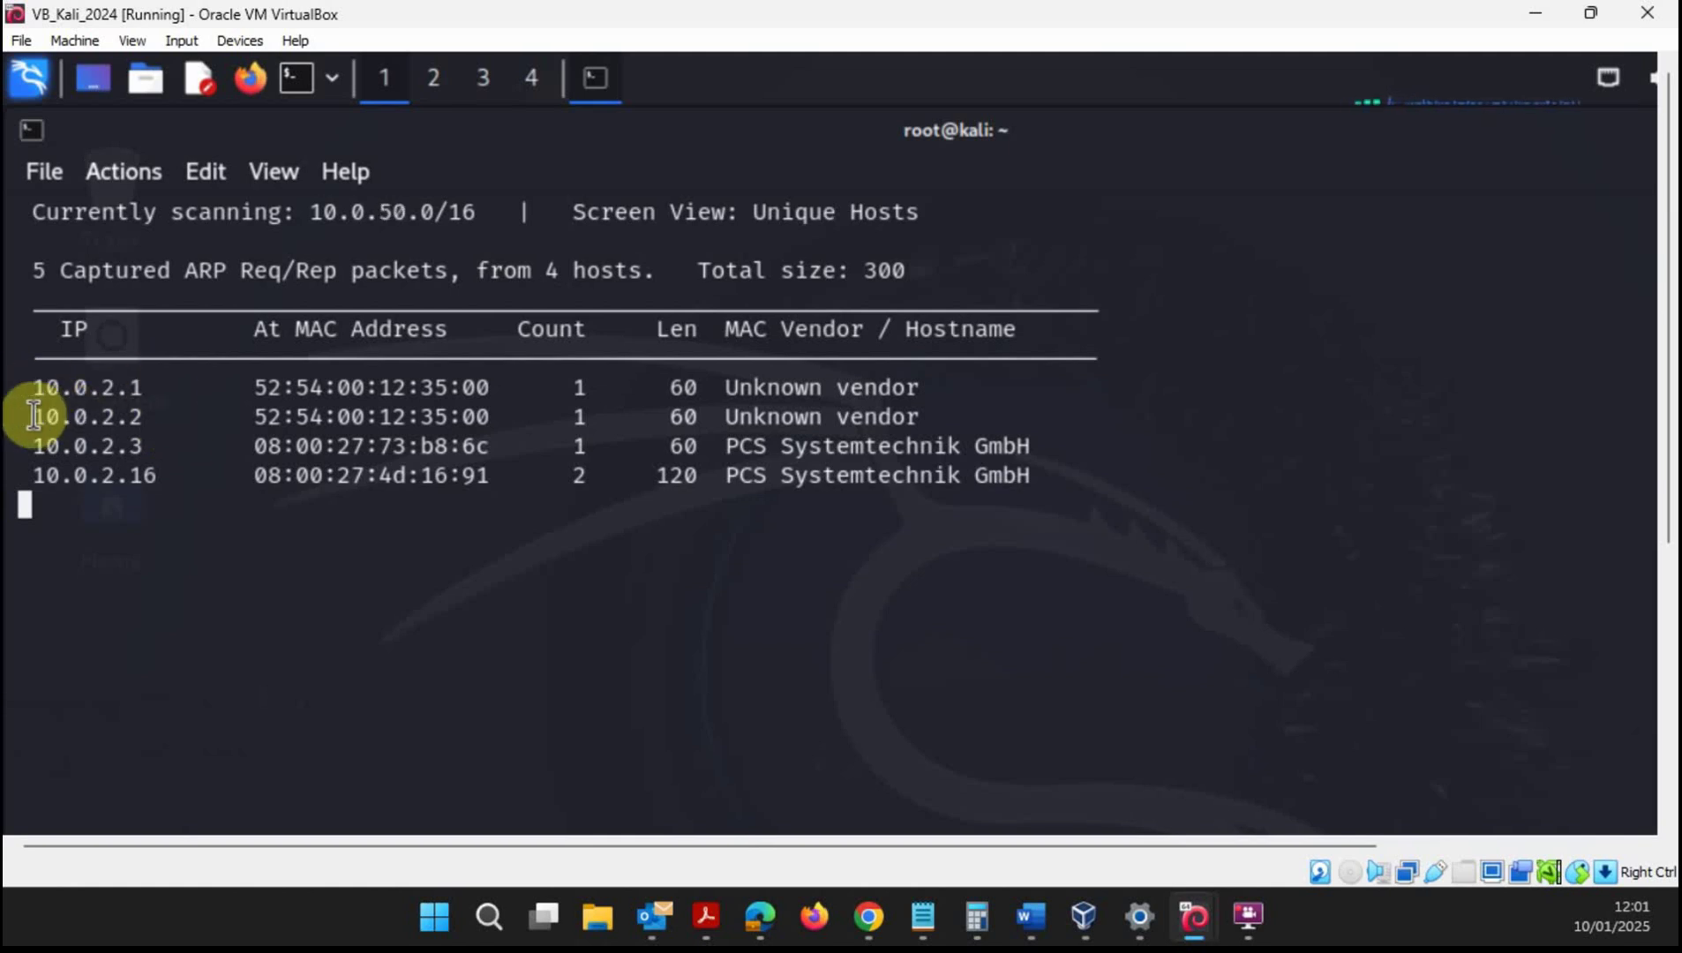
pyautogui.moveTo(35, 417); pyautogui.dragTo(161, 417)
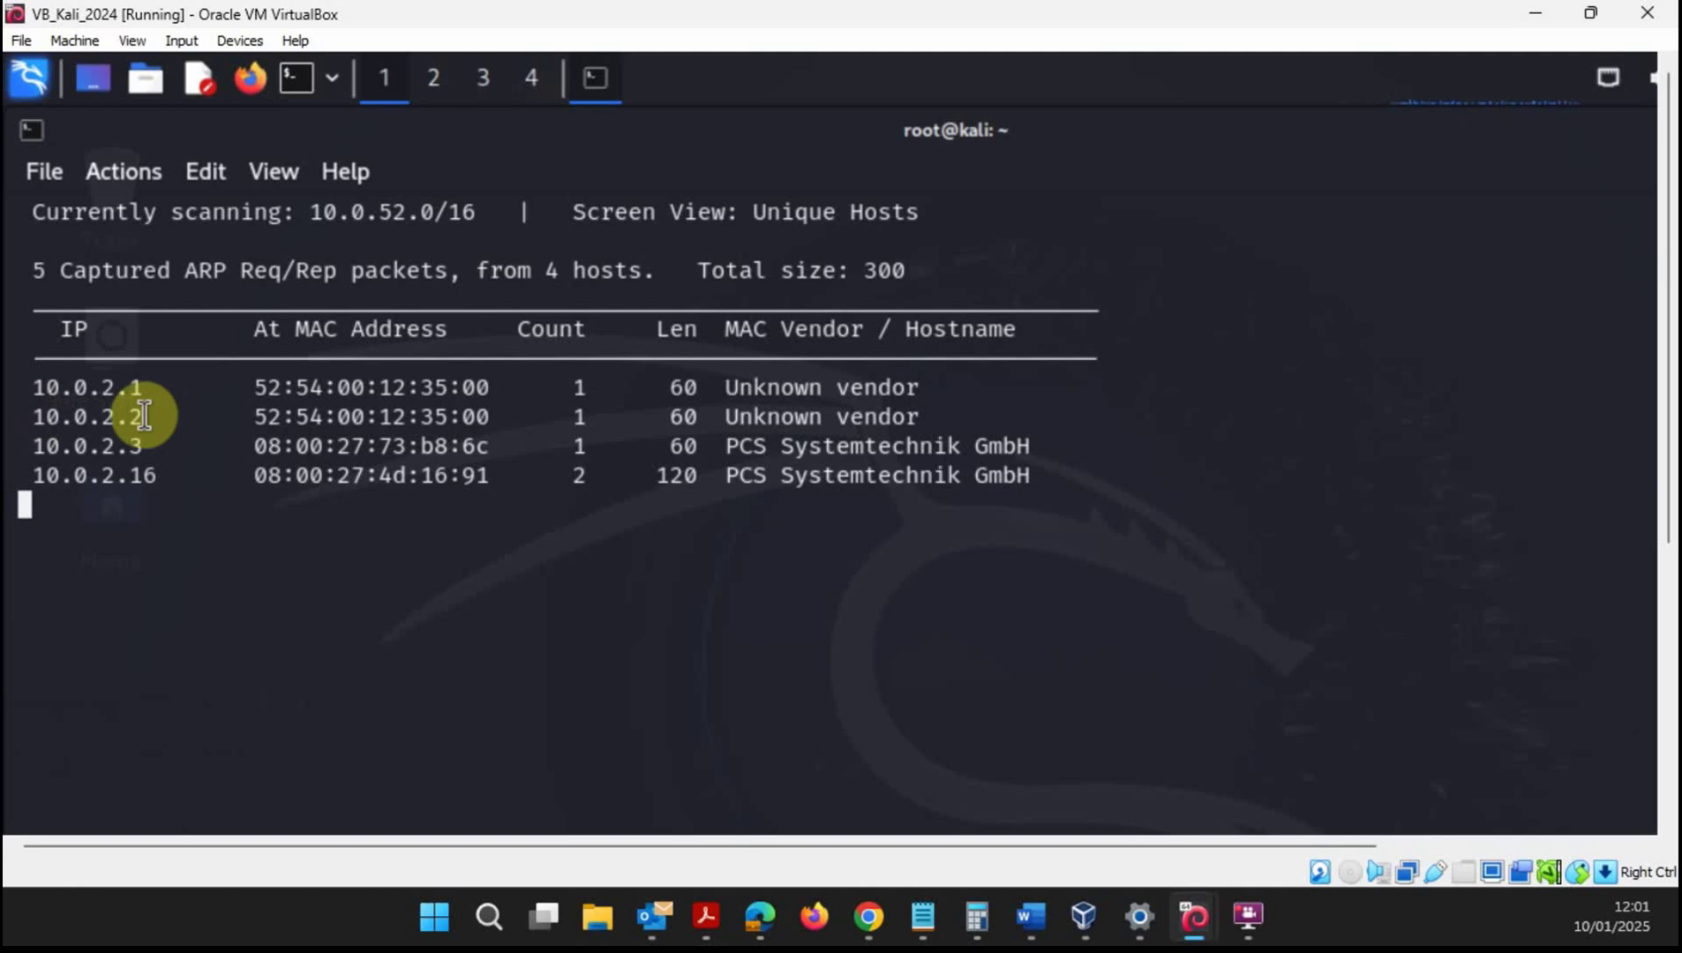
pyautogui.moveTo(35, 445); pyautogui.dragTo(143, 443)
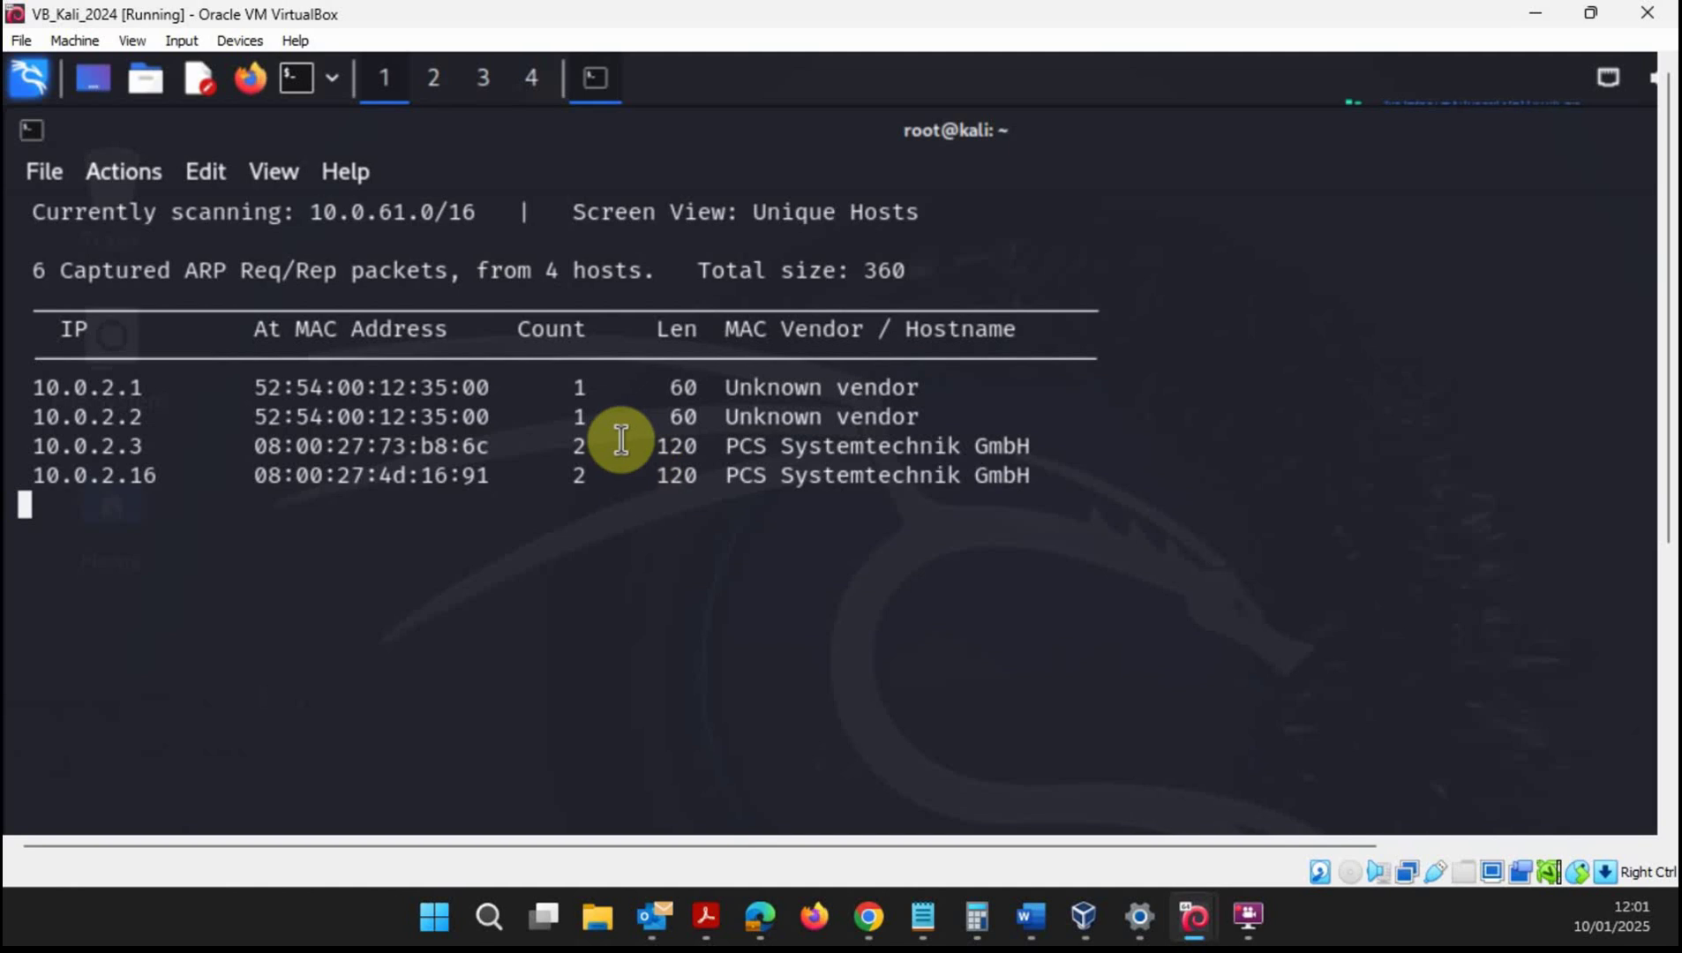
pyautogui.moveTo(181, 496)
pyautogui.mouseDown()
pyautogui.moveTo(158, 477)
pyautogui.moveTo(35, 477)
pyautogui.moveTo(342, 509)
pyautogui.mouseUp()
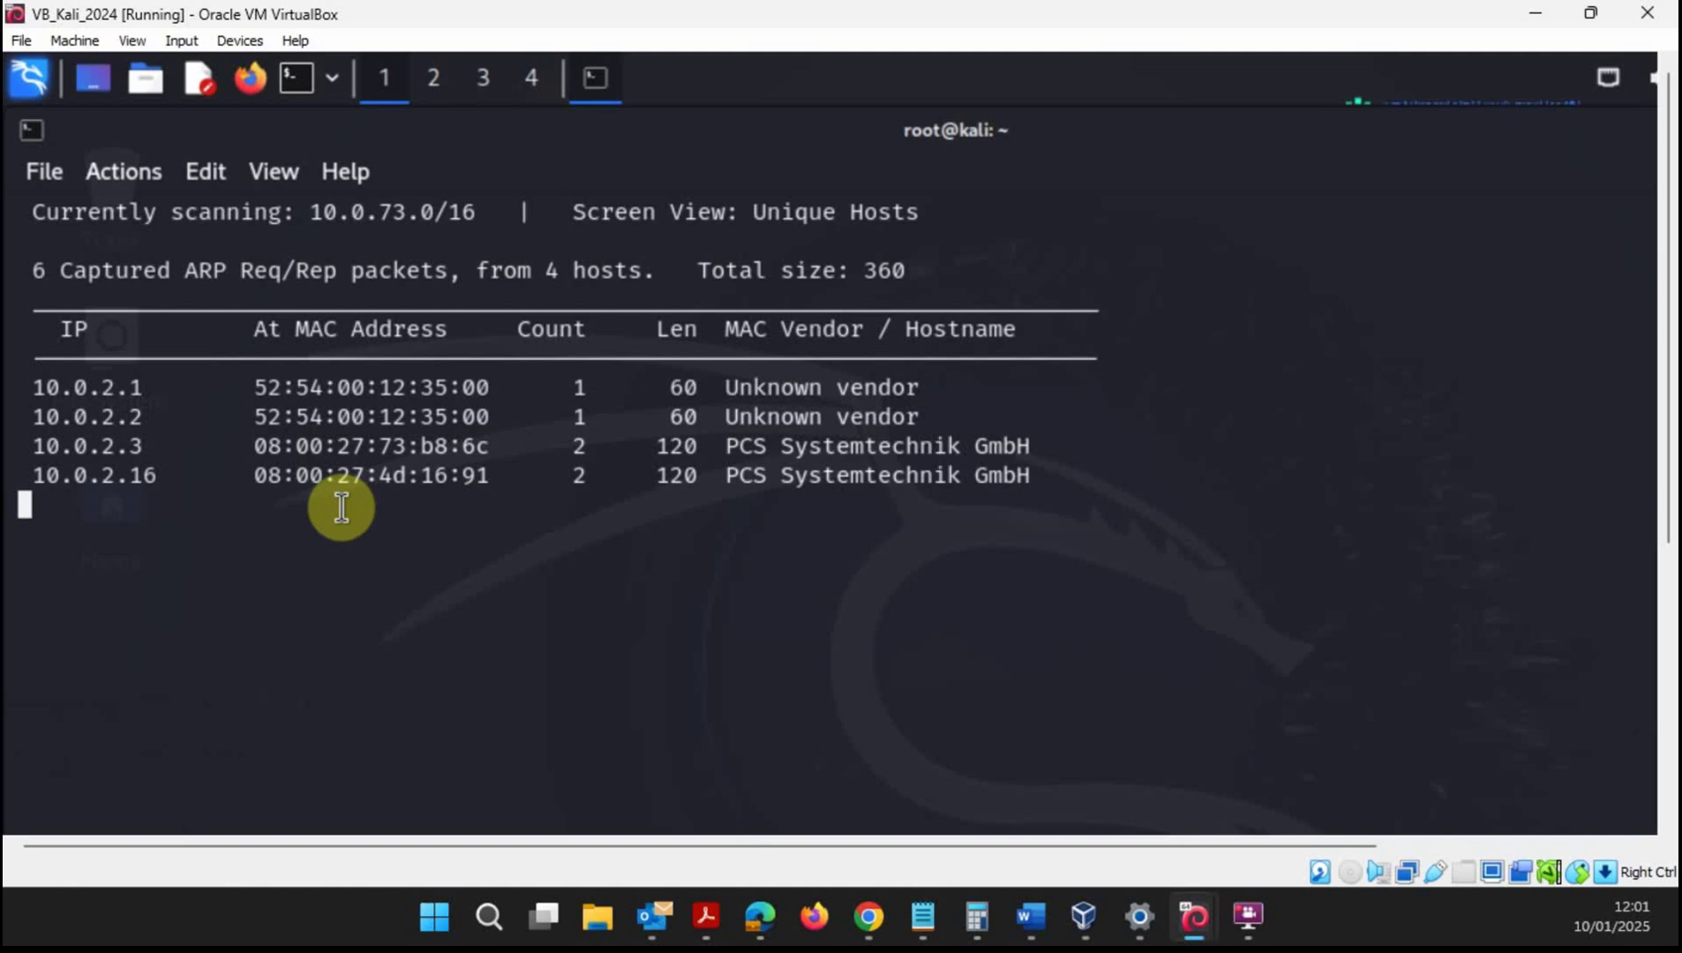
pyautogui.hotkey('ctrl', 'c')
# - Copy the discovered host IP 10.0.2.16 from the netdiscover results
pyautogui.doubleClick(122, 476)
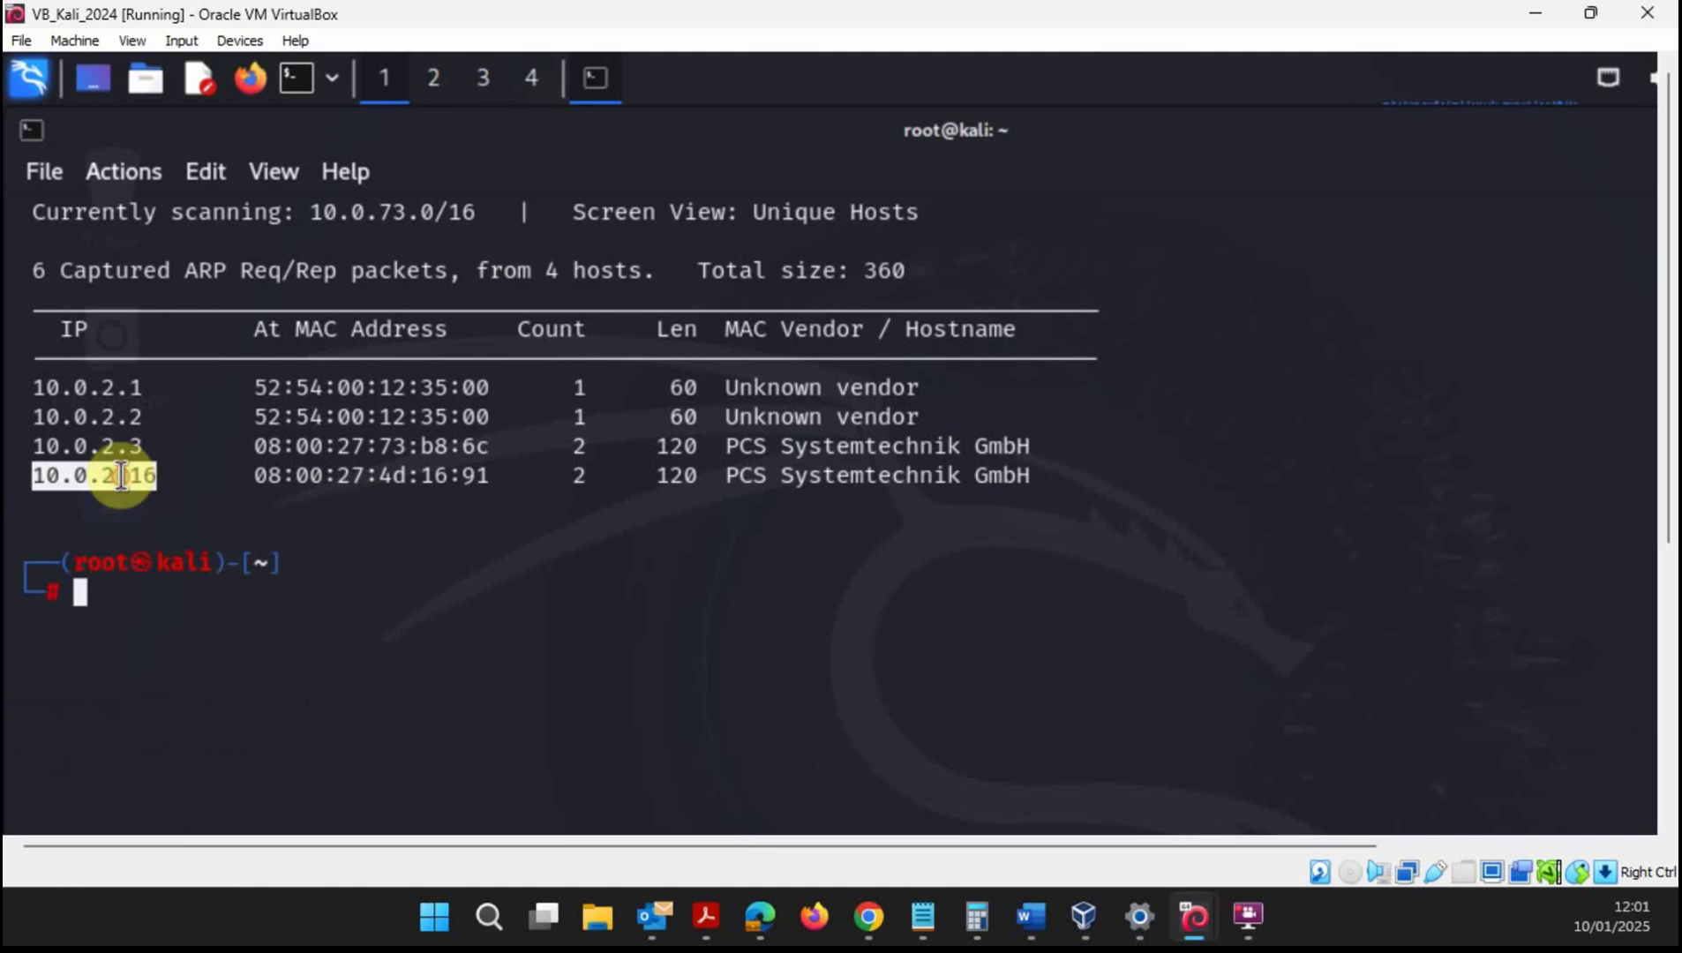
pyautogui.rightClick(122, 477)
pyautogui.click(177, 492)
# - Type nmap -A -p- 10.0.2.16 at the Kali root prompt
pyautogui.click(138, 598)
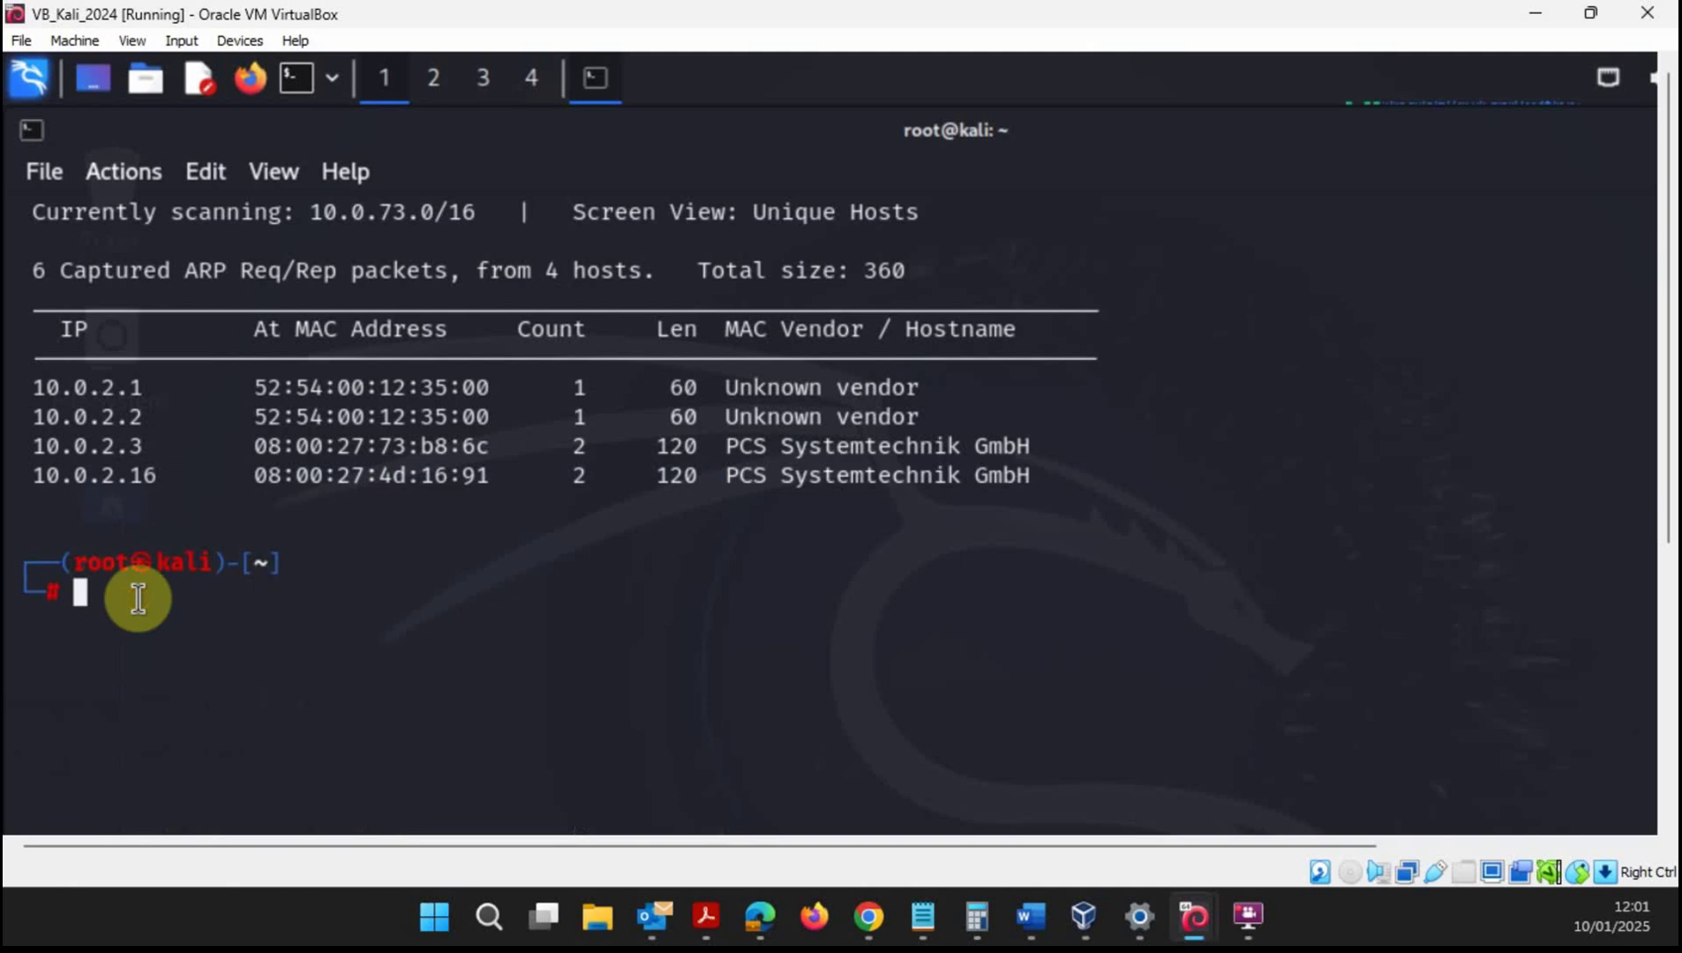
pyautogui.write('na')
pyautogui.press('BackSpace')
pyautogui.write('map -A -p-')
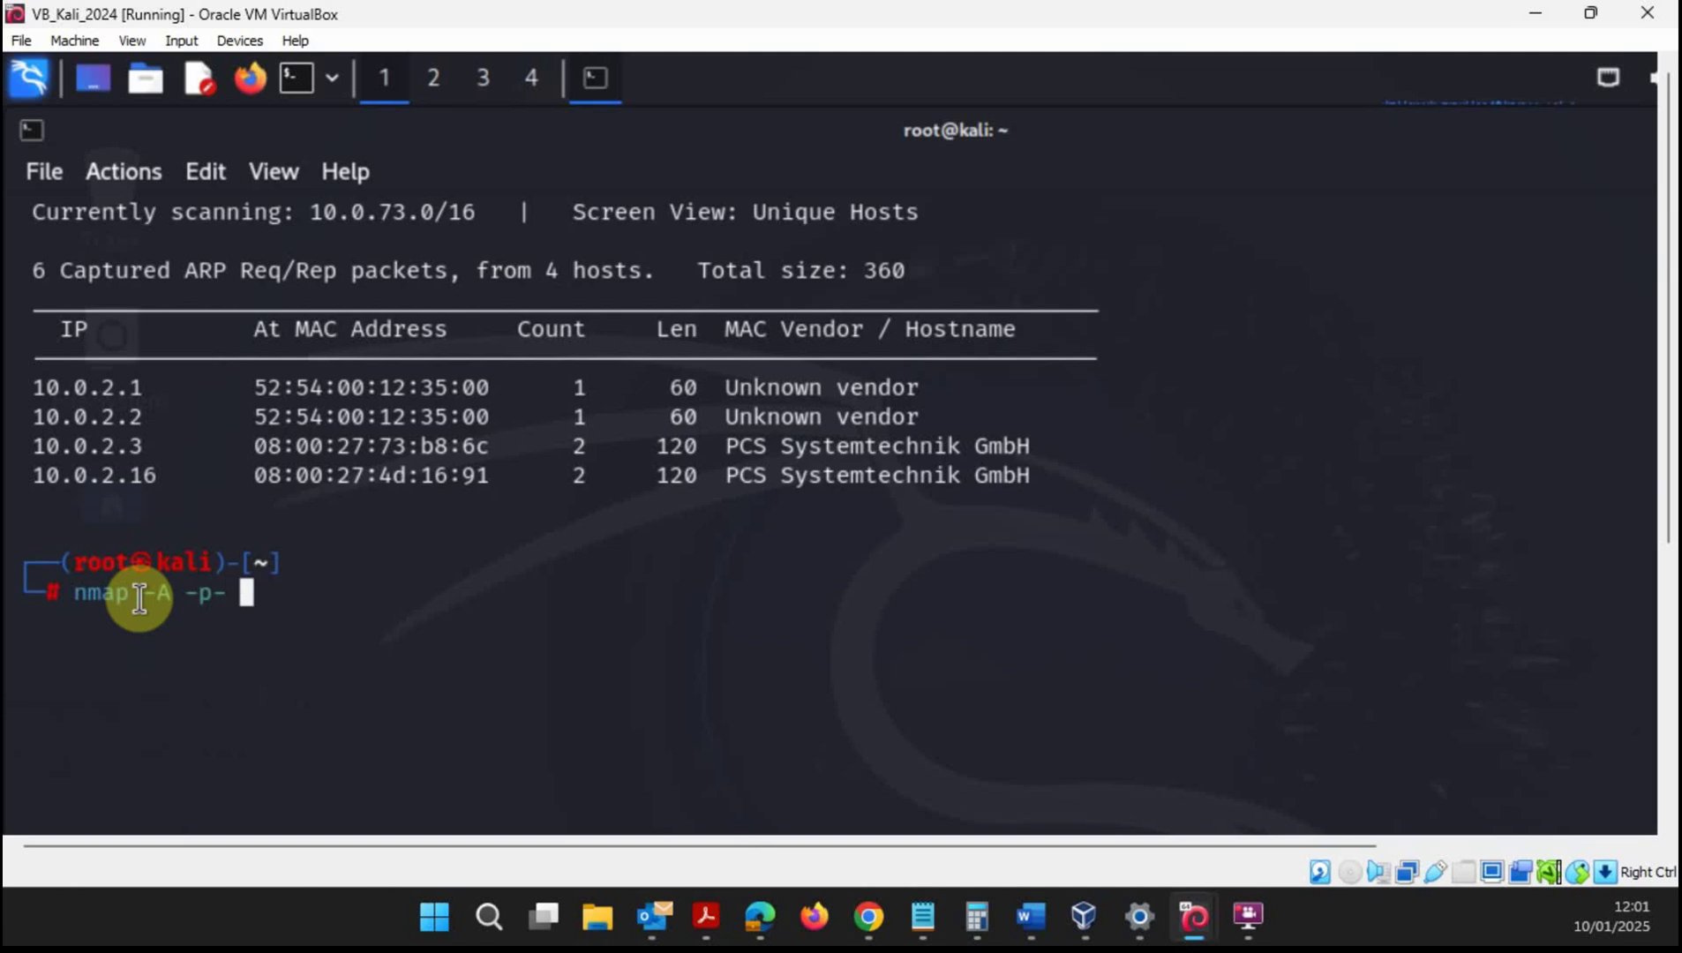
pyautogui.write(' 10.10')
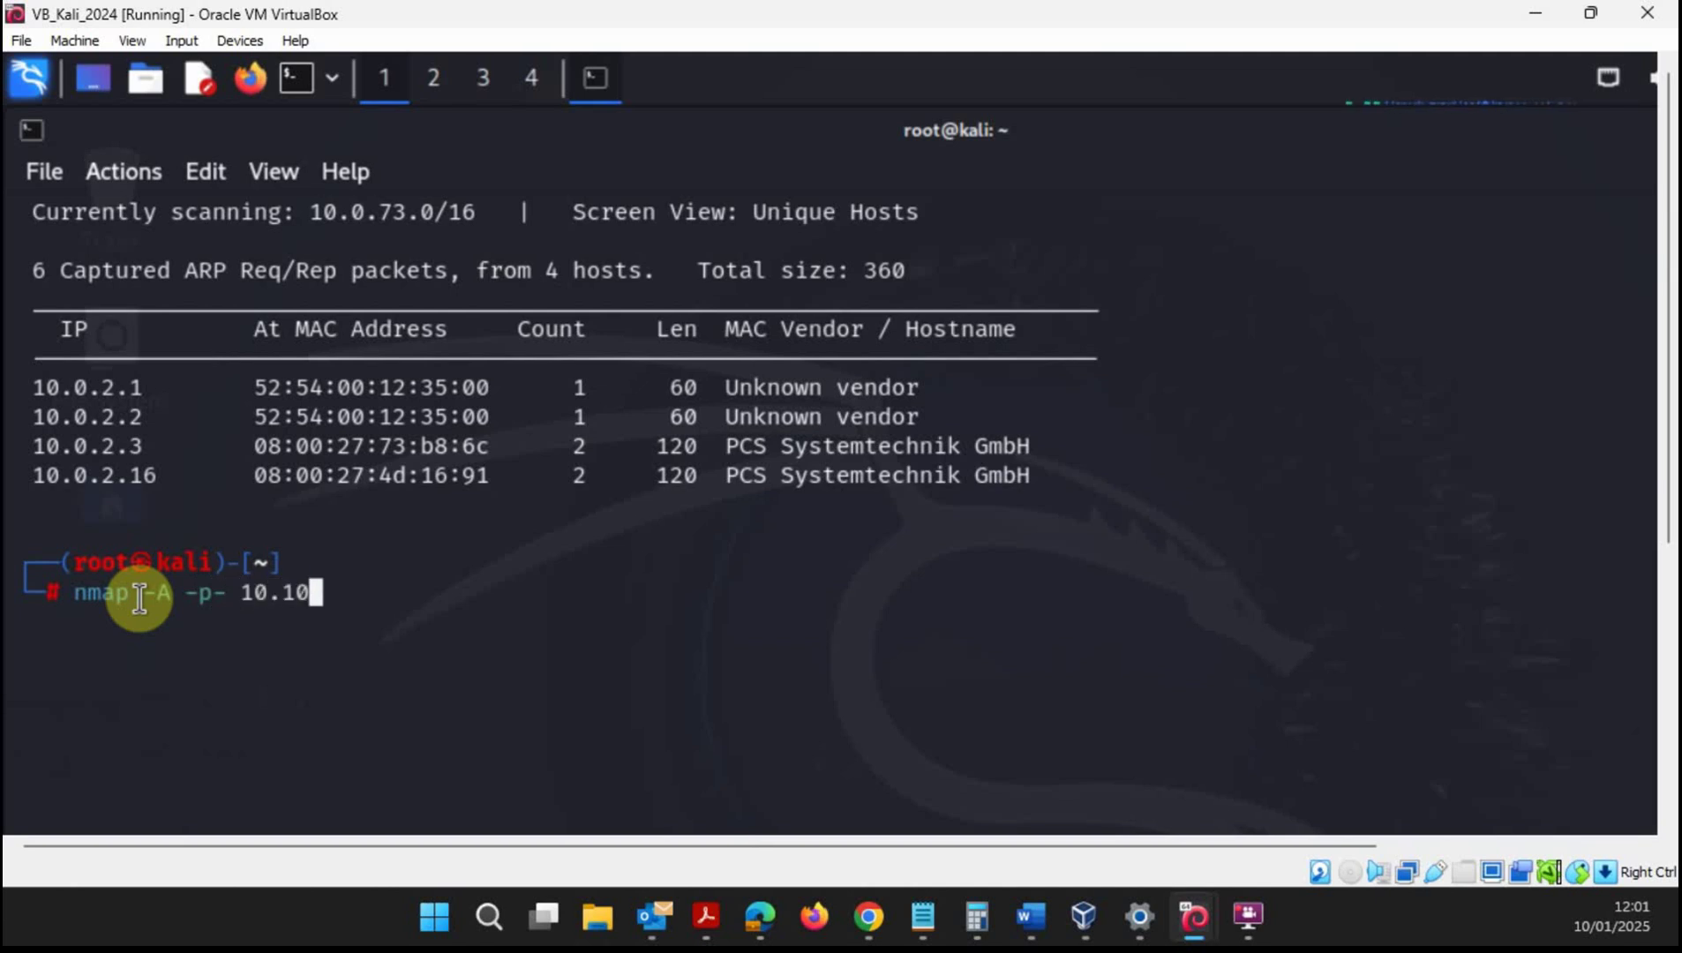
pyautogui.press('BackSpace')
pyautogui.press('BackSpace')
pyautogui.write('0.2.16')
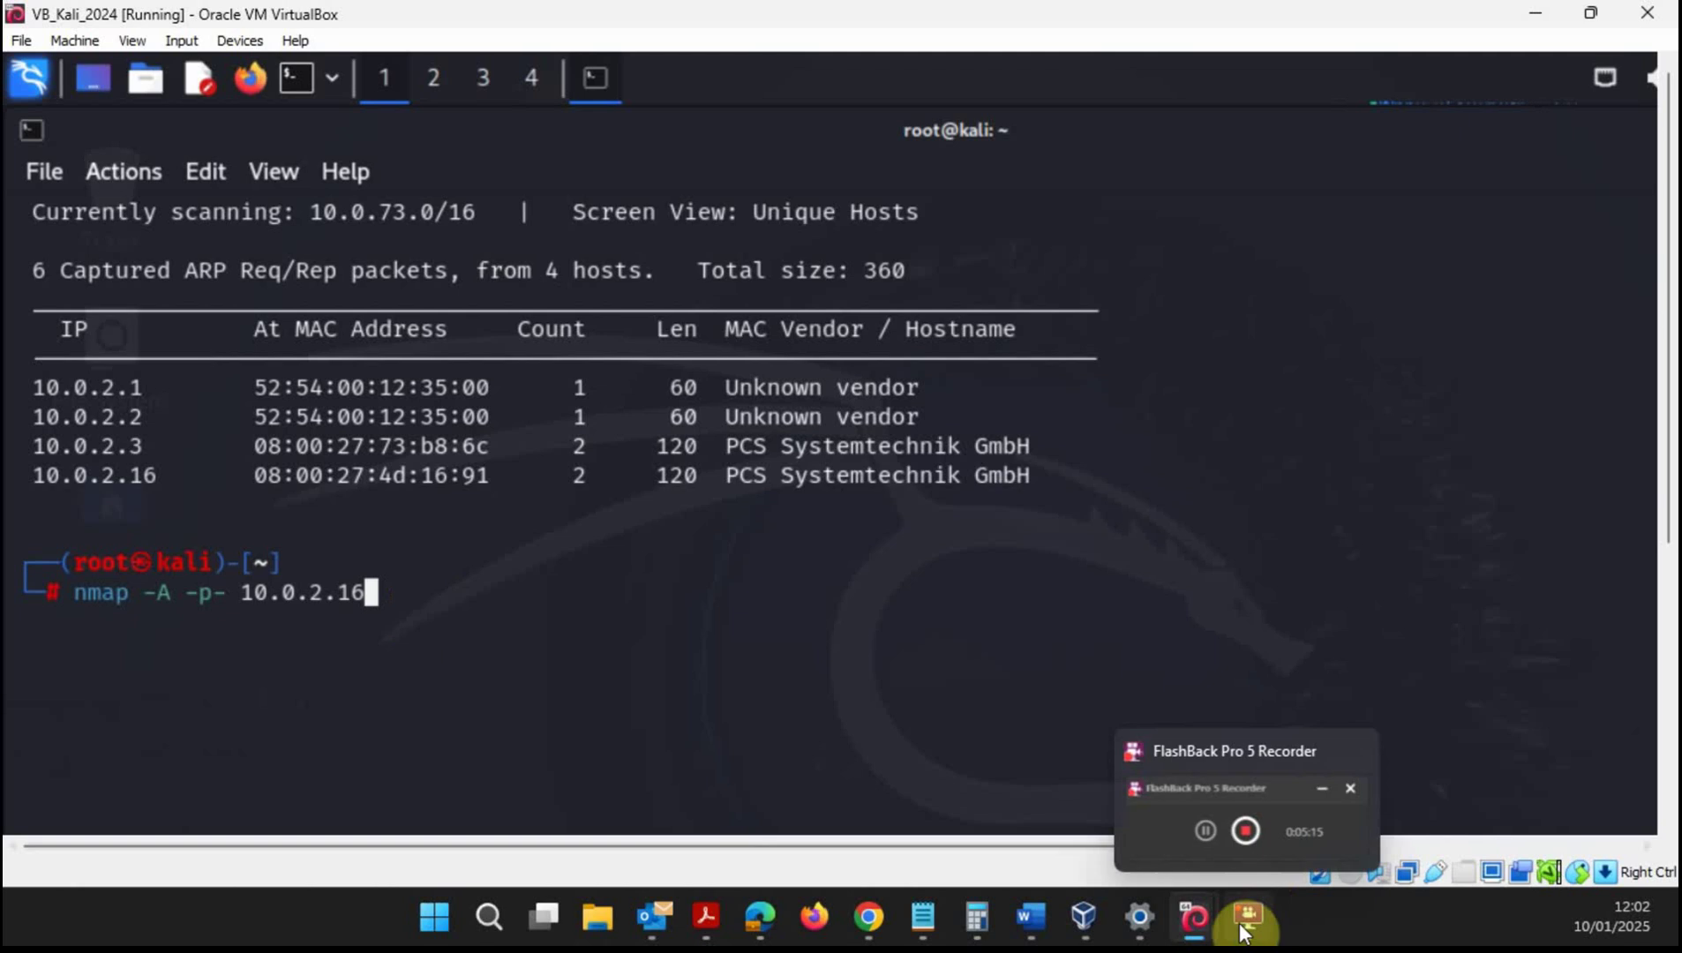
# - Briefly show then hide the Kong window, and launch the nmap -A -p- scan of 10.0.2.16
pyautogui.moveTo(1191, 928)
pyautogui.click(1271, 816)
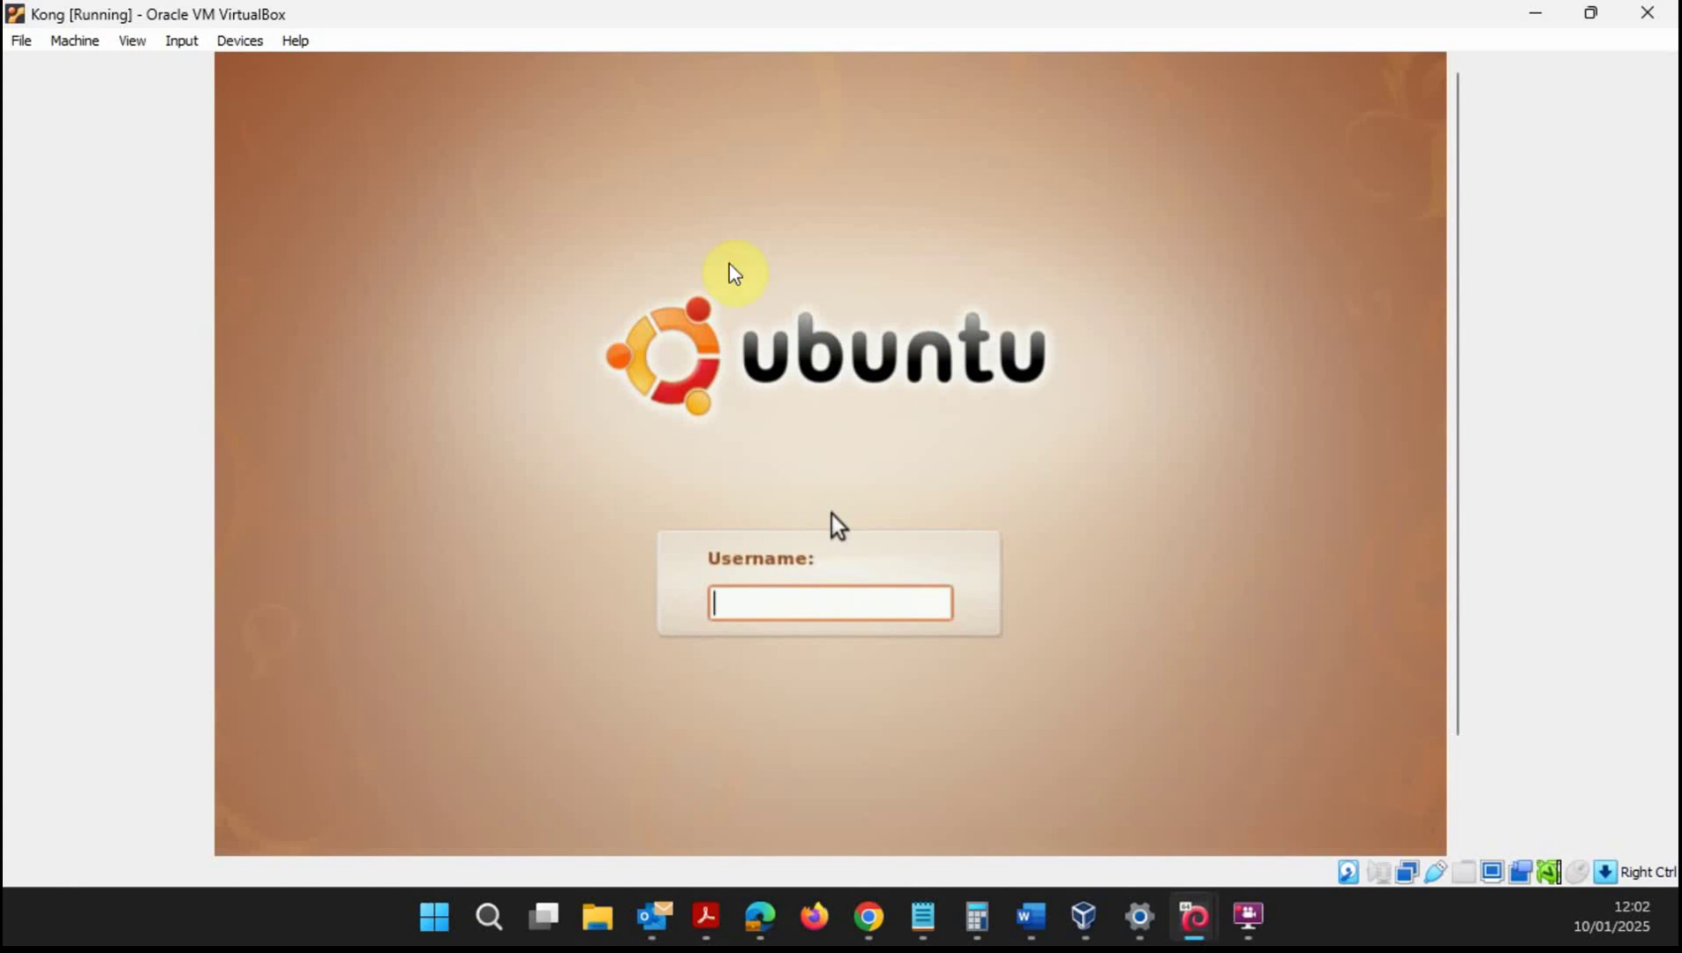
pyautogui.click(1534, 20)
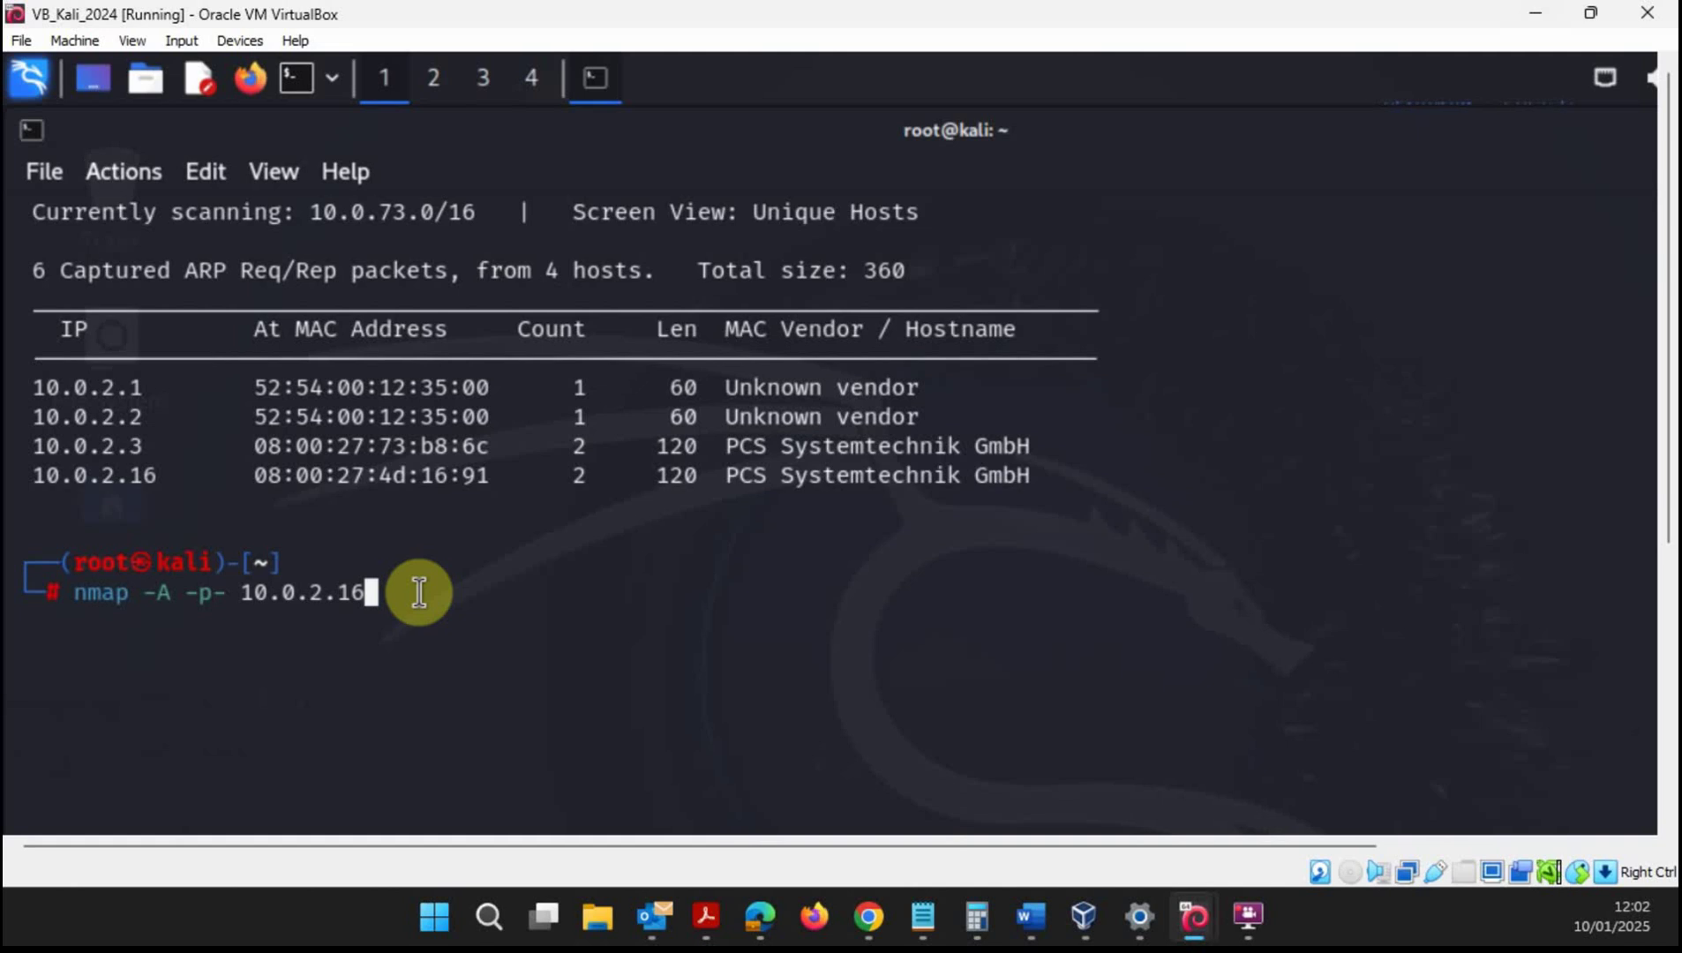
pyautogui.press('Return')
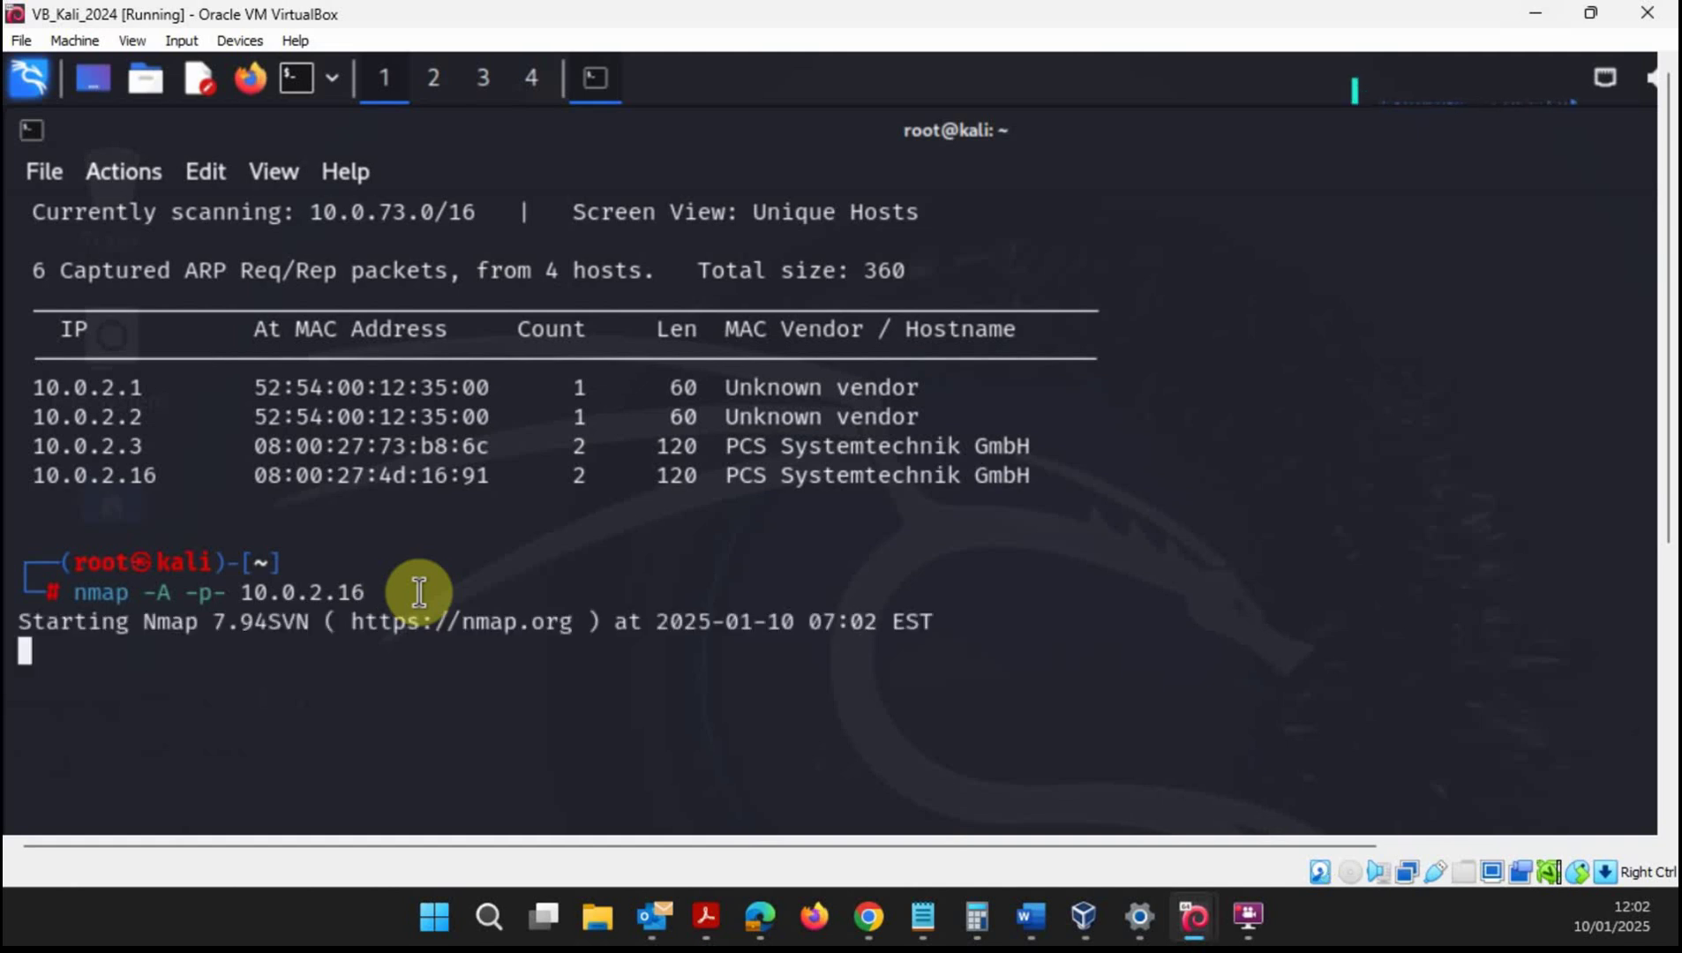
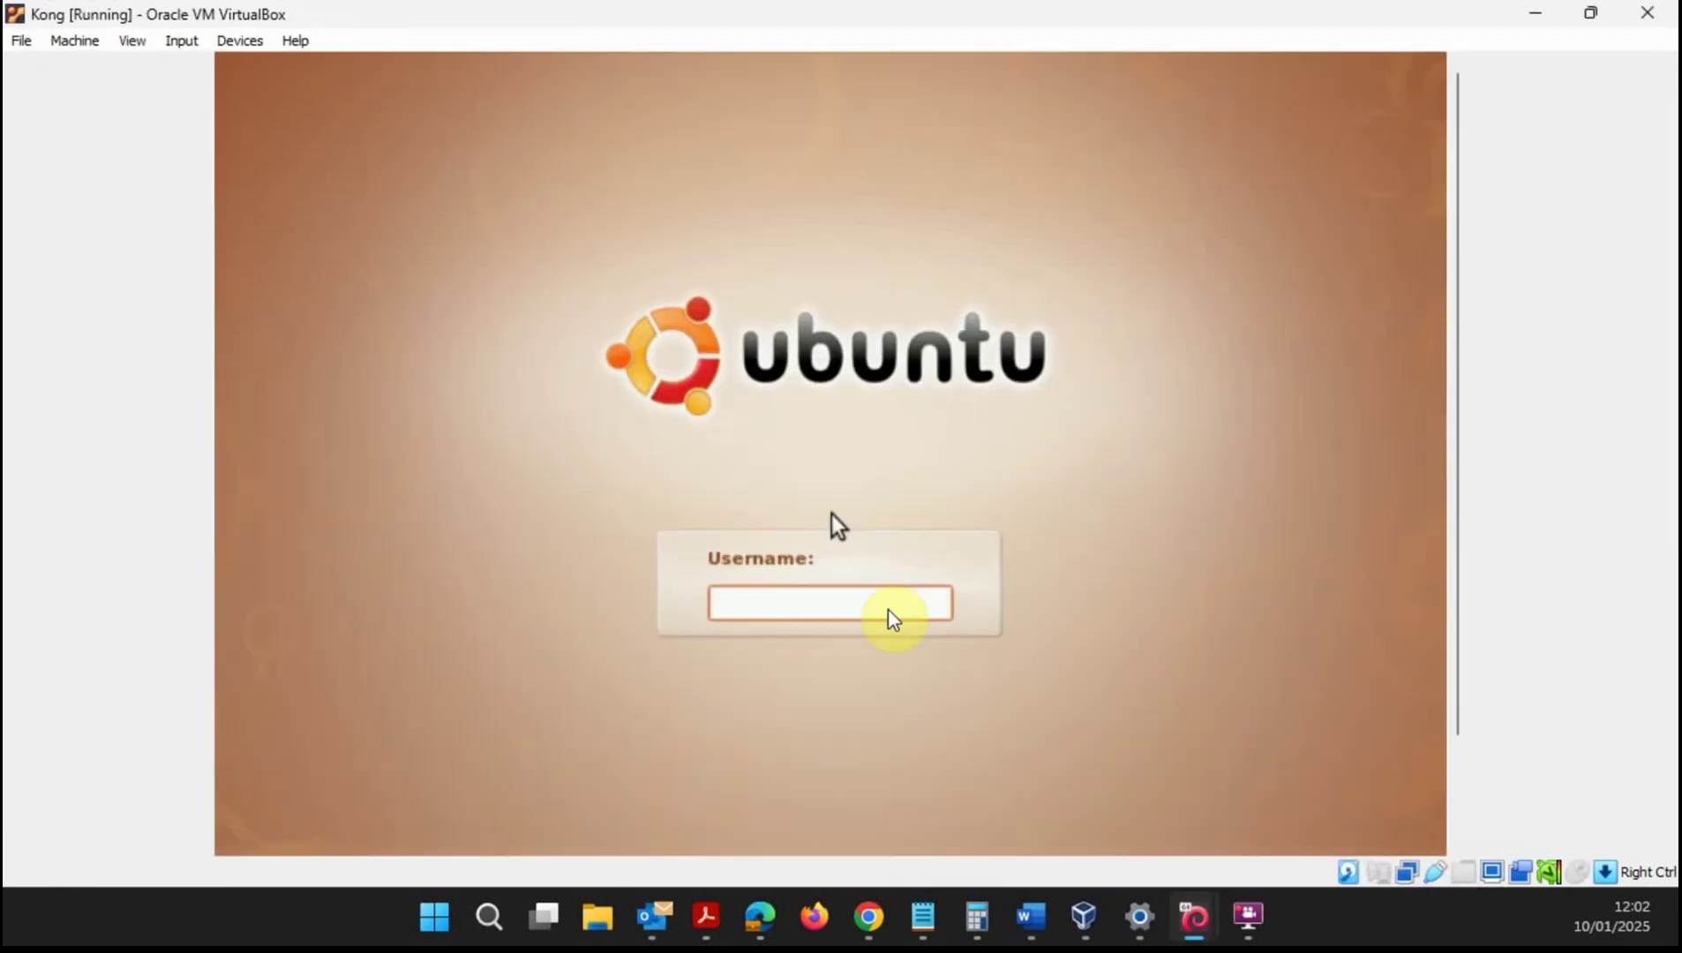
# - Select the Username field on the Kong VM's Ubuntu login screen to enter the login name
pyautogui.click(889, 615)
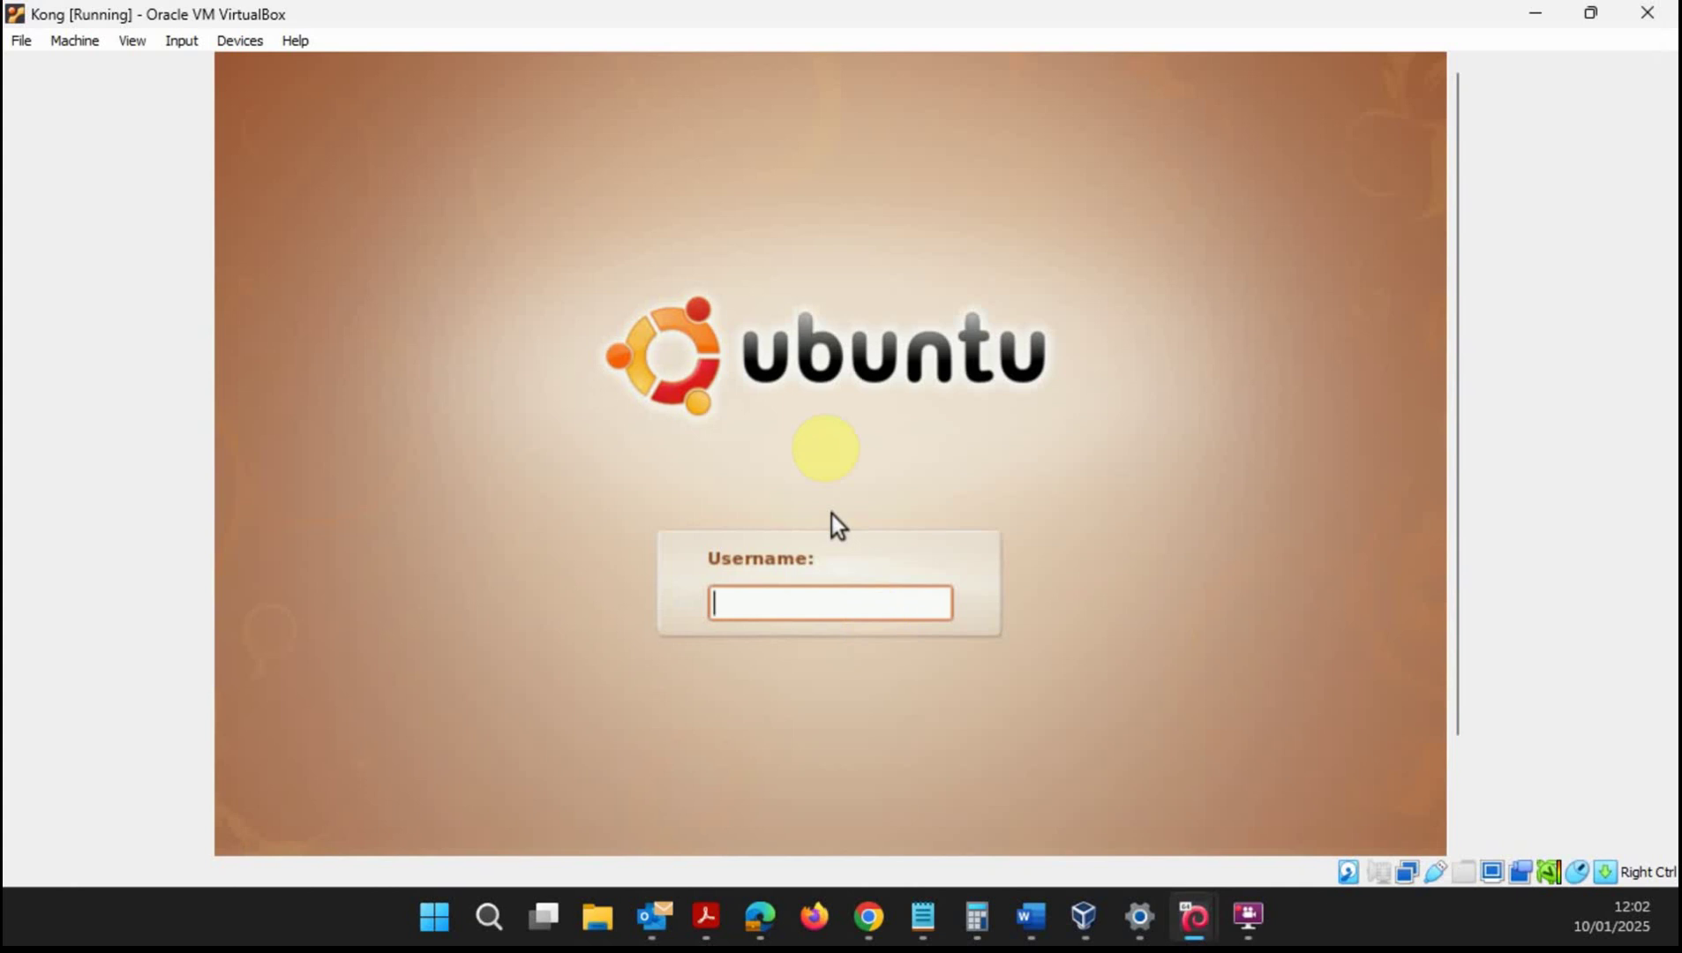
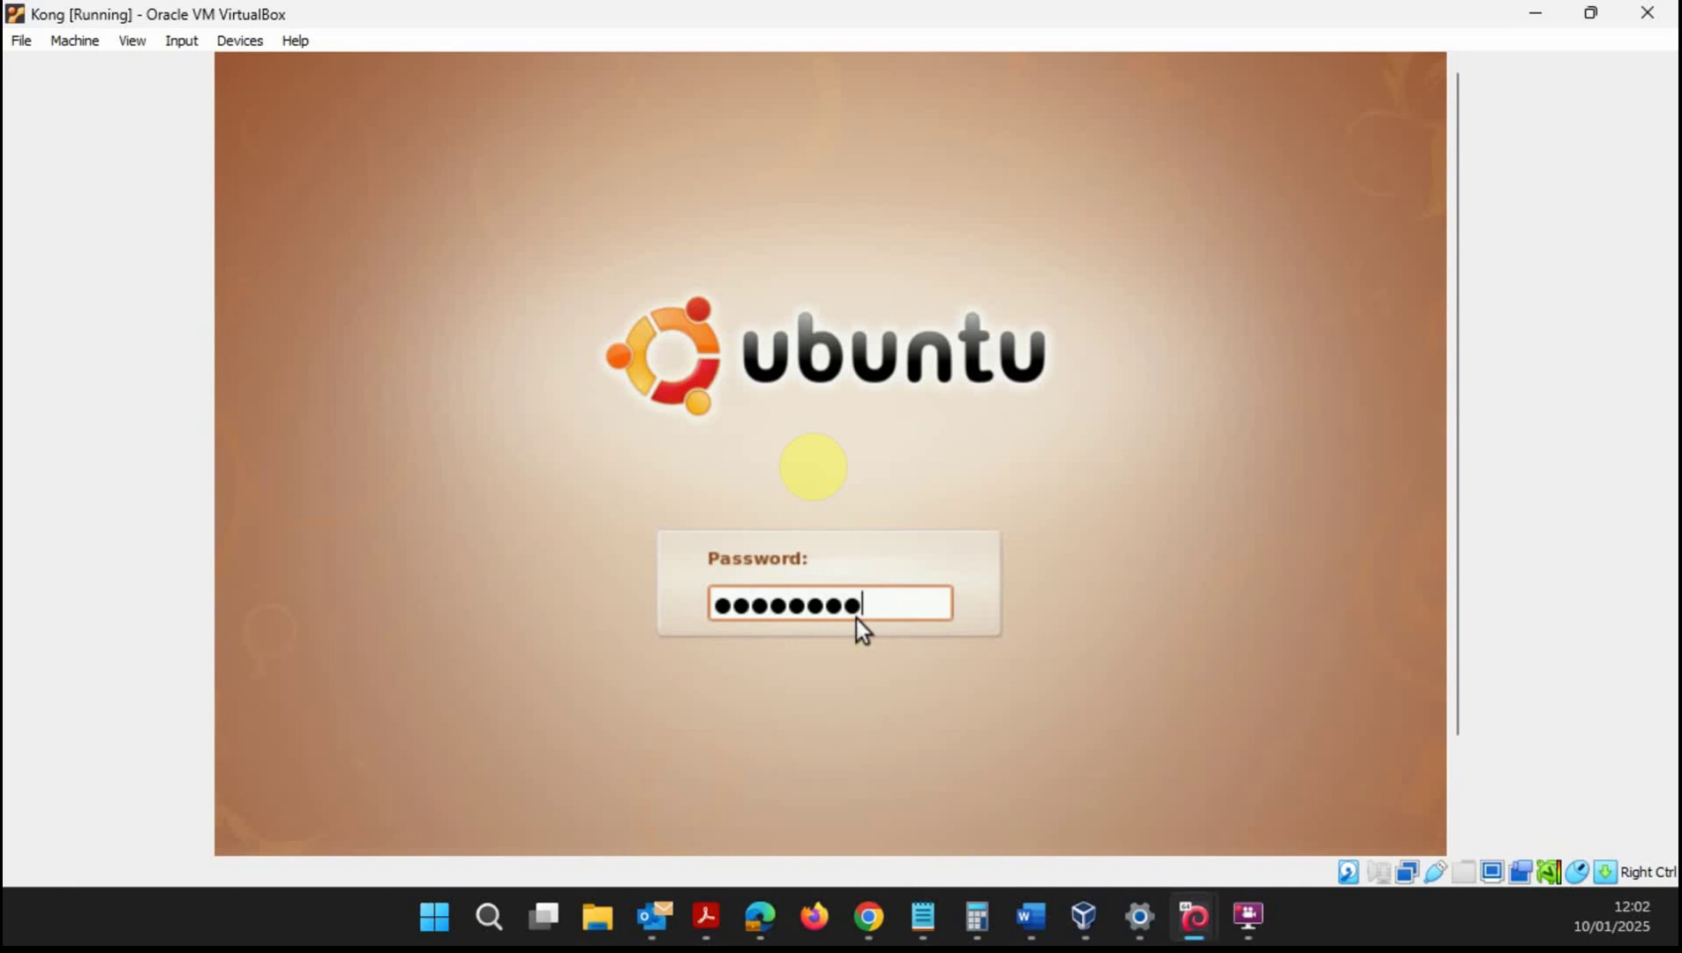
# - Submit the root password and accept the privileged-user warning to reach the Ubuntu desktop
pyautogui.press('Return')
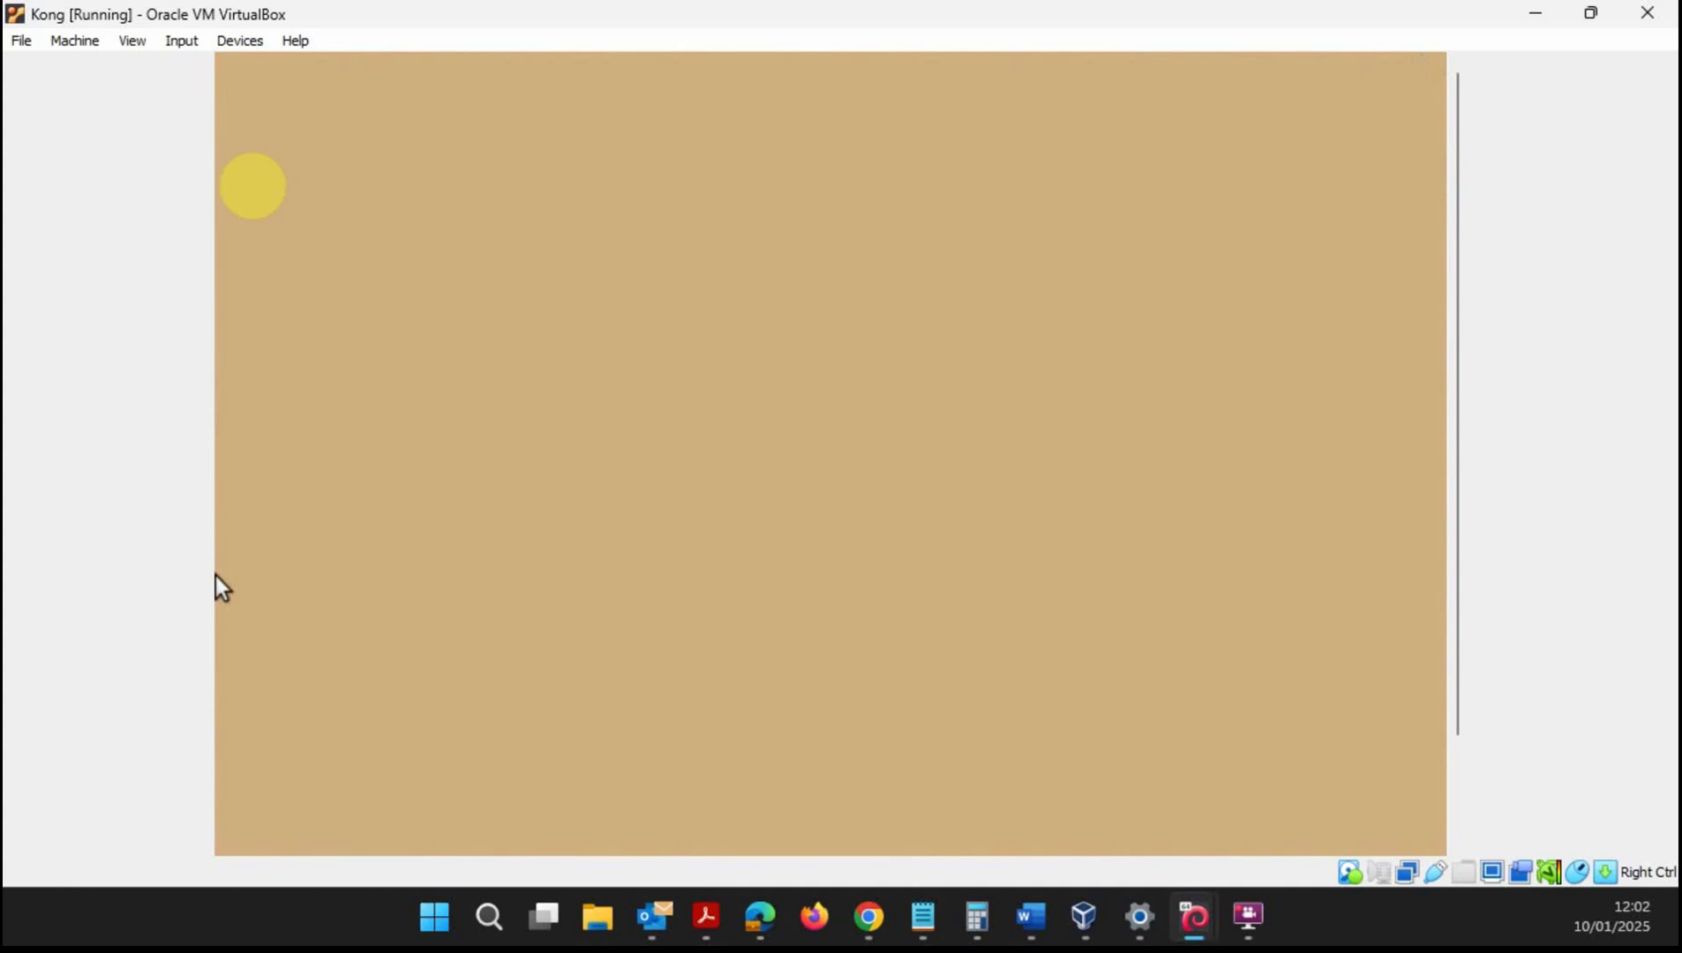
pyautogui.click(1002, 587)
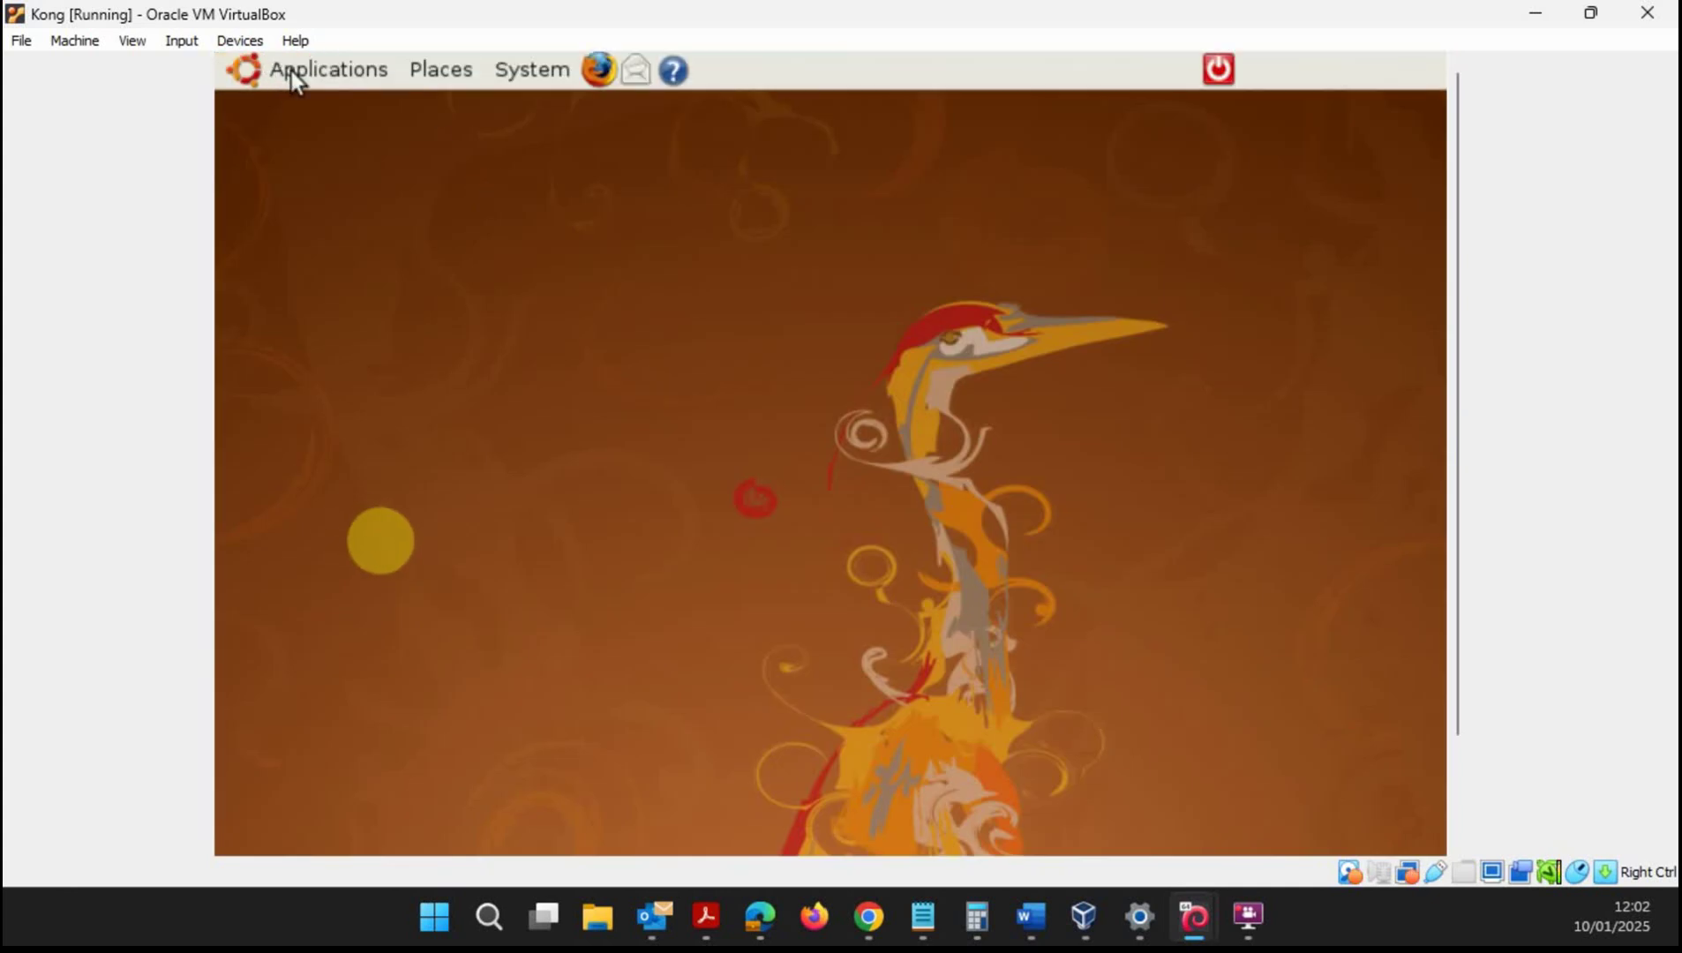
# - Open a Terminal from Applications > Accessories
pyautogui.click(292, 71)
pyautogui.moveTo(338, 122)
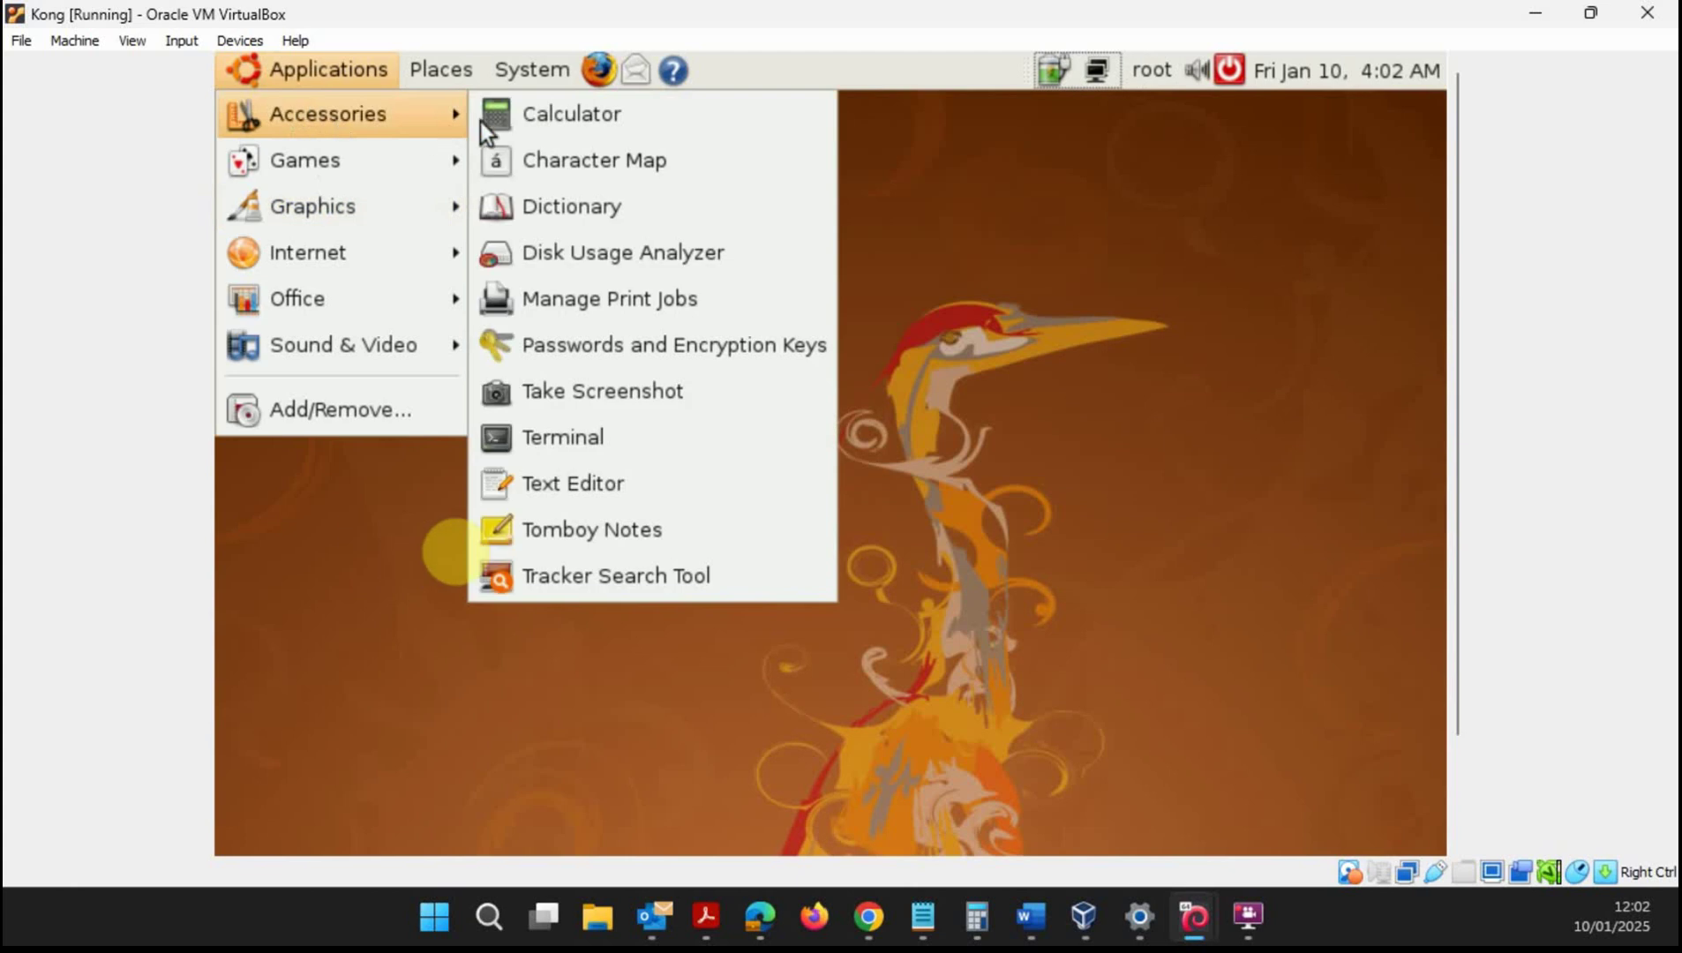
pyautogui.click(599, 438)
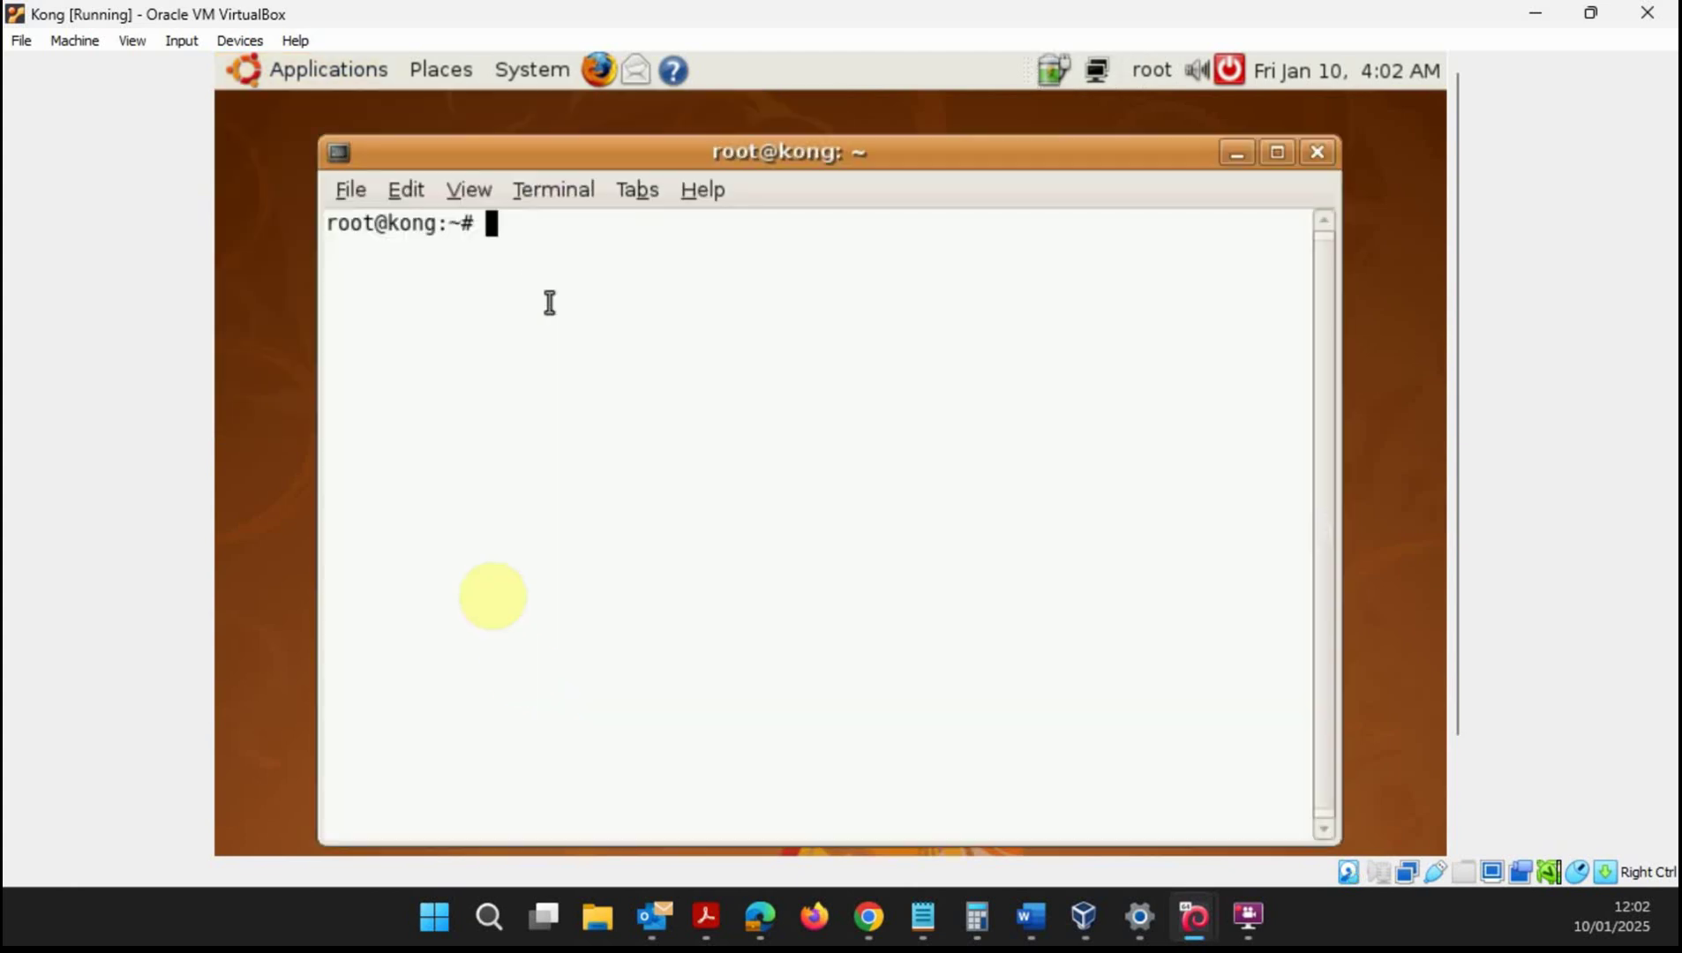
# - Run ifconfig and highlight the end of eth3's inet address 10.0.2.16
pyautogui.write('io')
pyautogui.write('con')
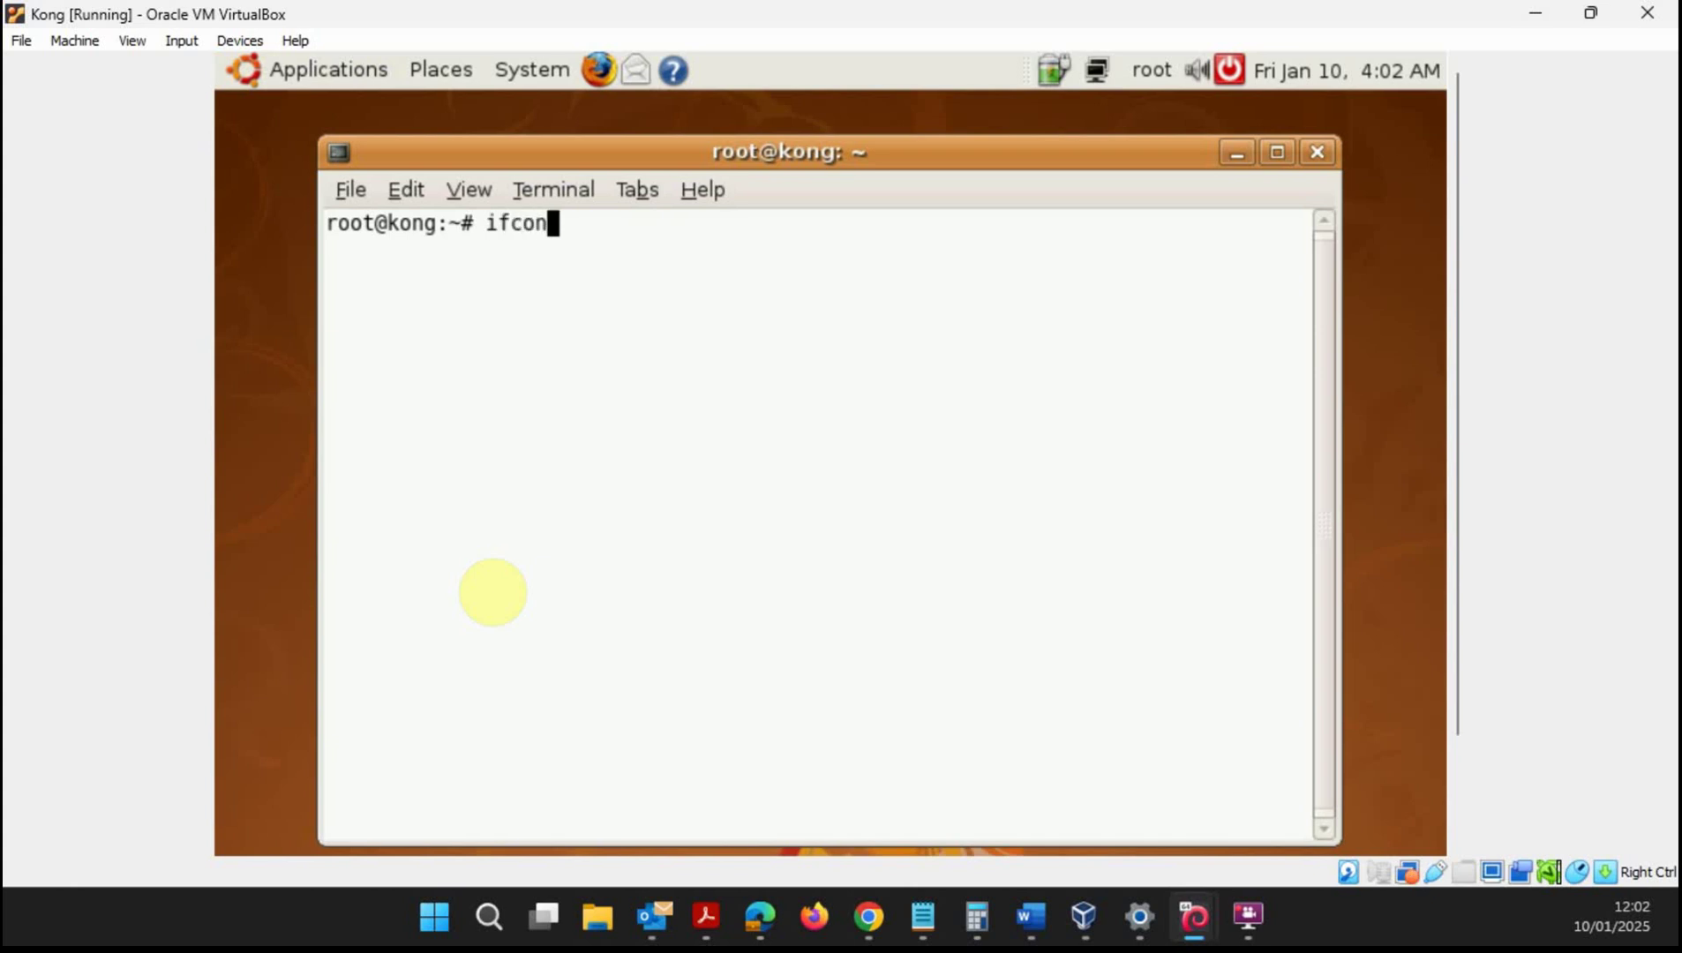
pyautogui.write('fig')
pyautogui.press('Return')
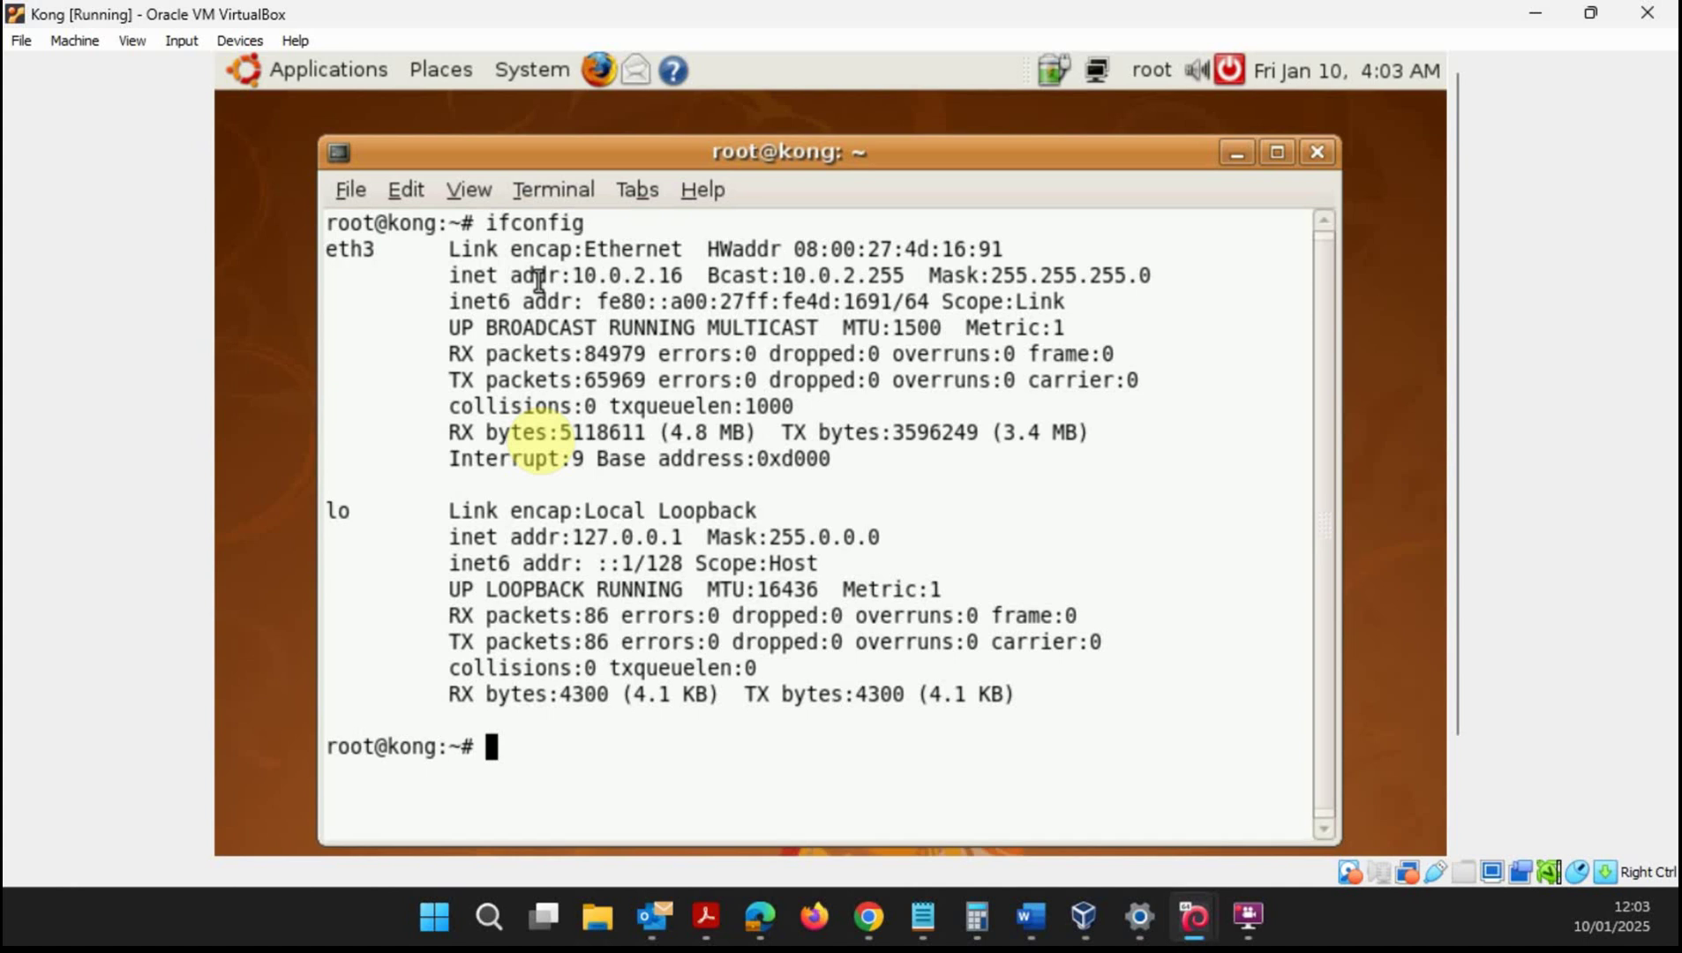
pyautogui.moveTo(683, 275); pyautogui.dragTo(614, 266)
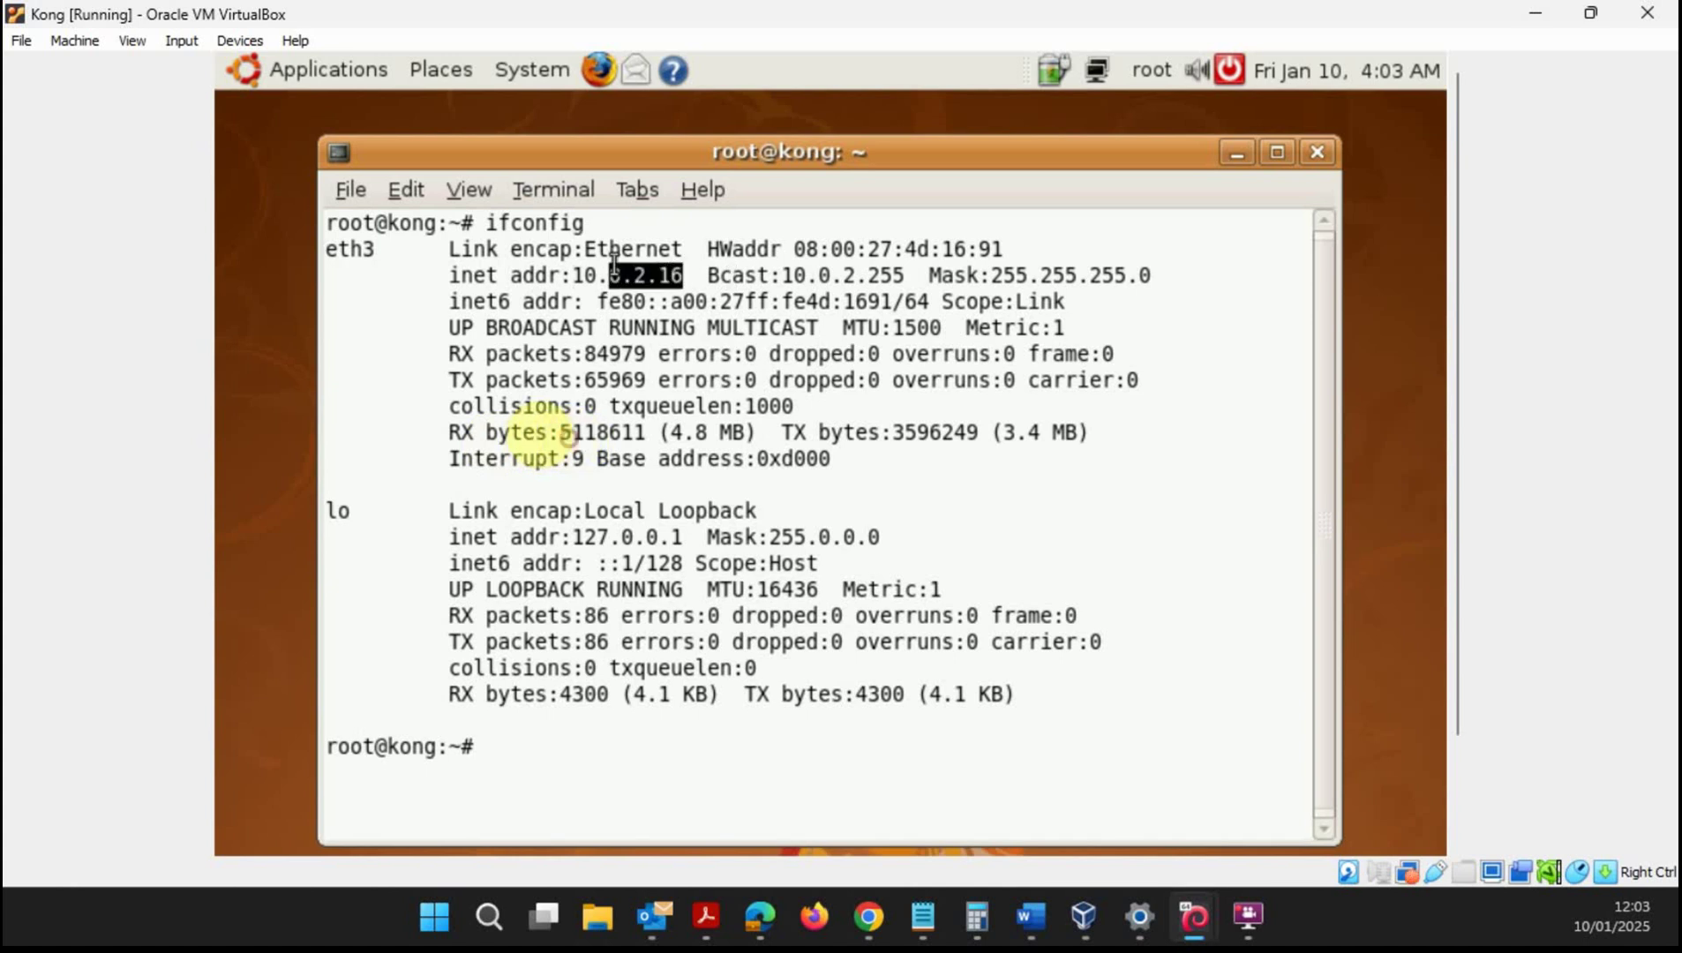
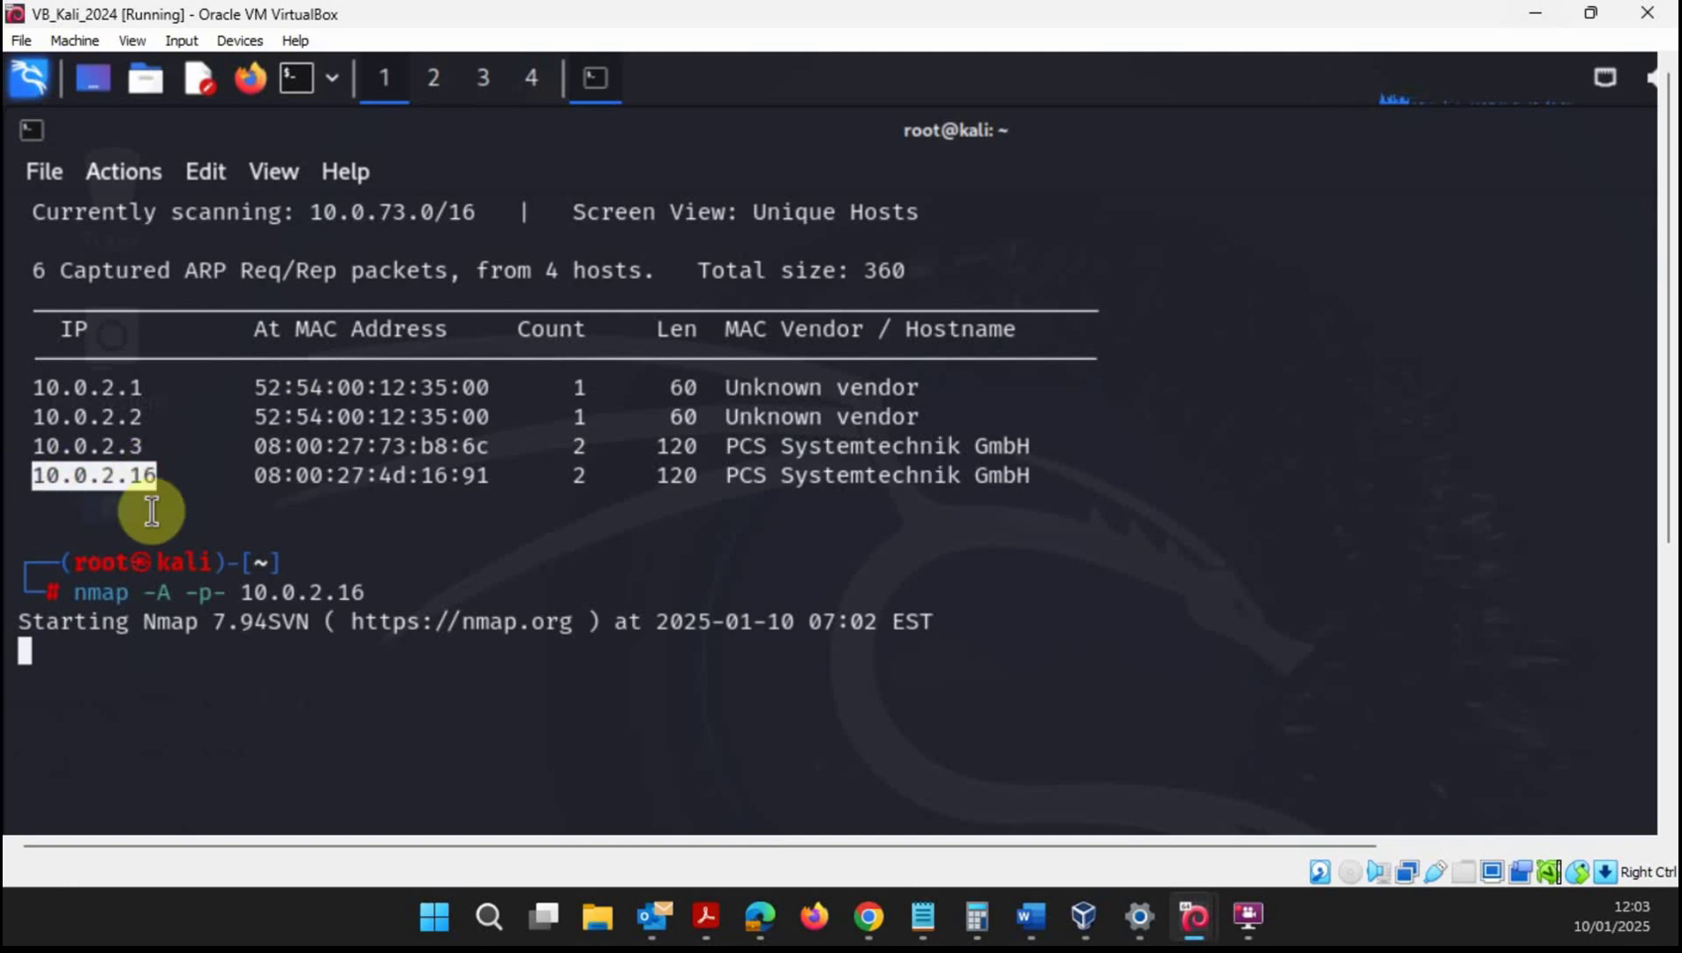
# - Run gvm-start in a new Kali terminal, then switch back to the nmap results terminal
pyautogui.click(314, 686)
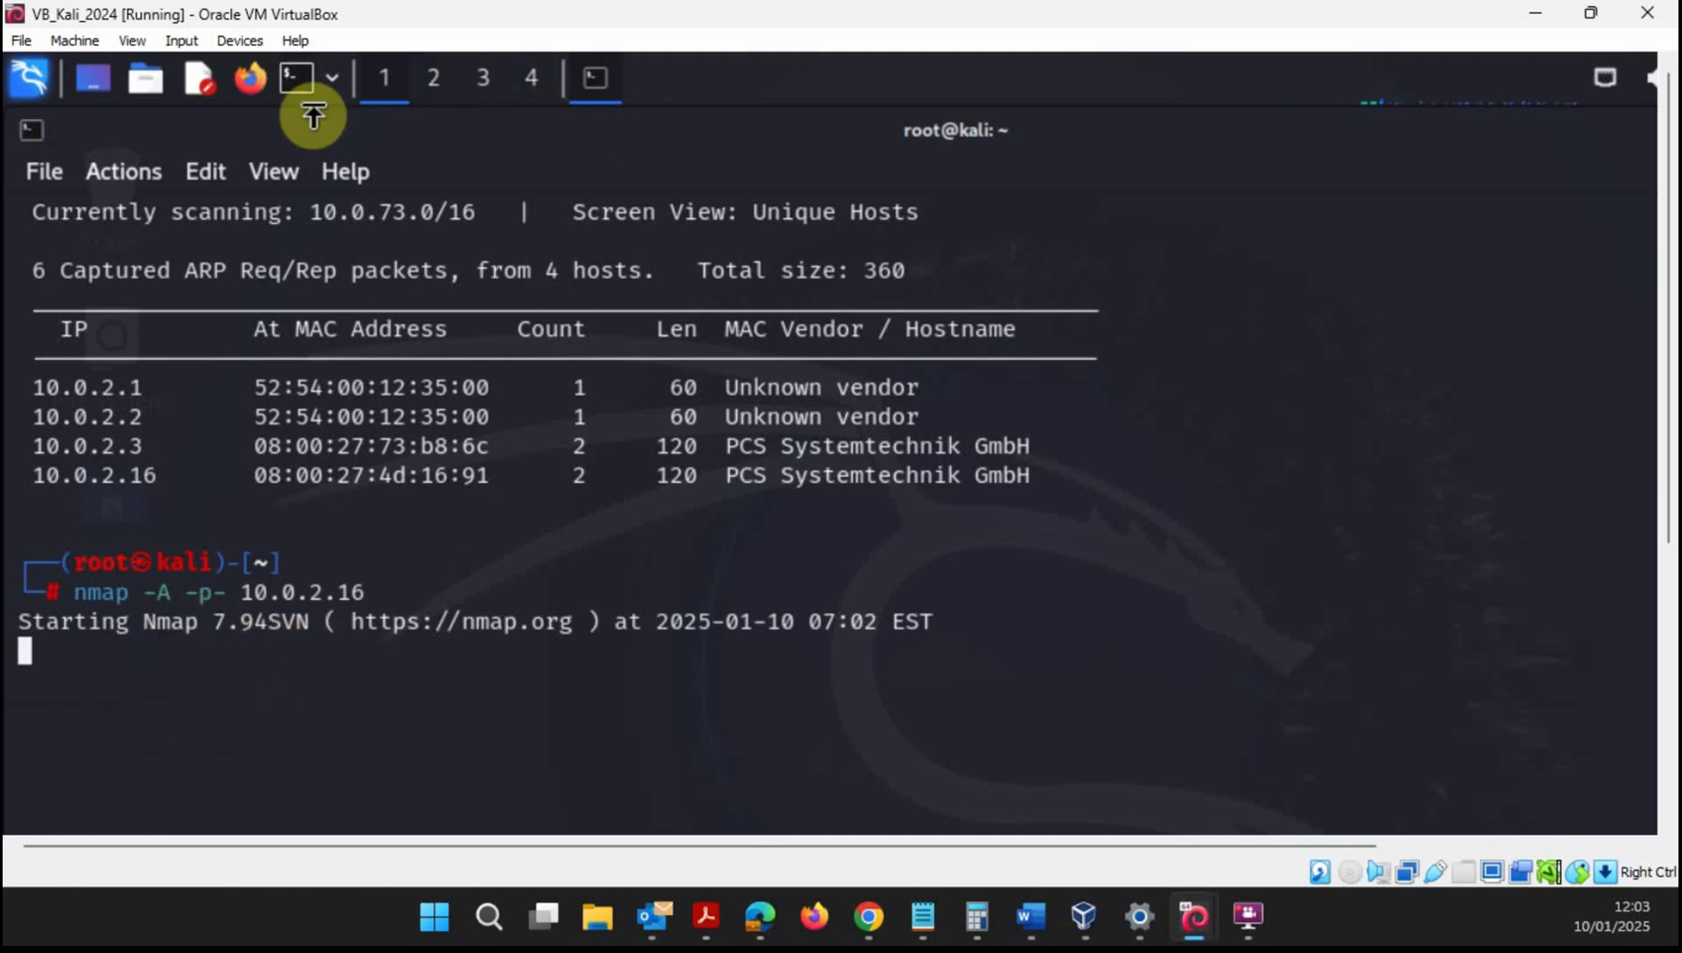
pyautogui.click(309, 86)
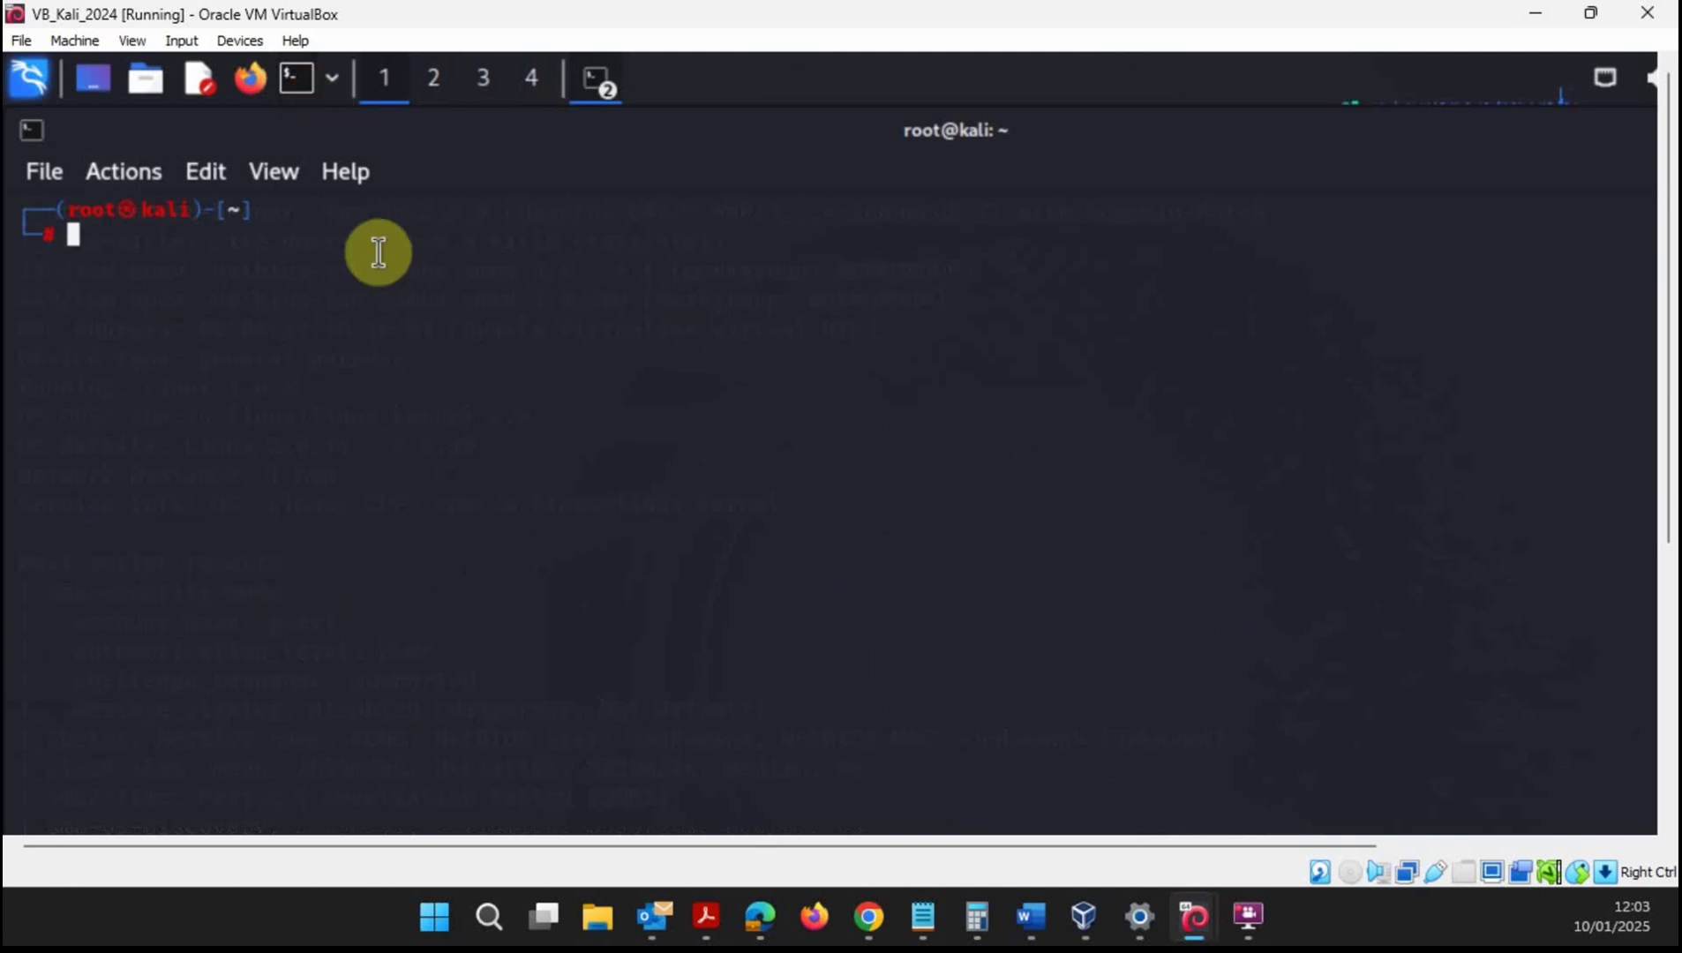
pyautogui.write('gvm')
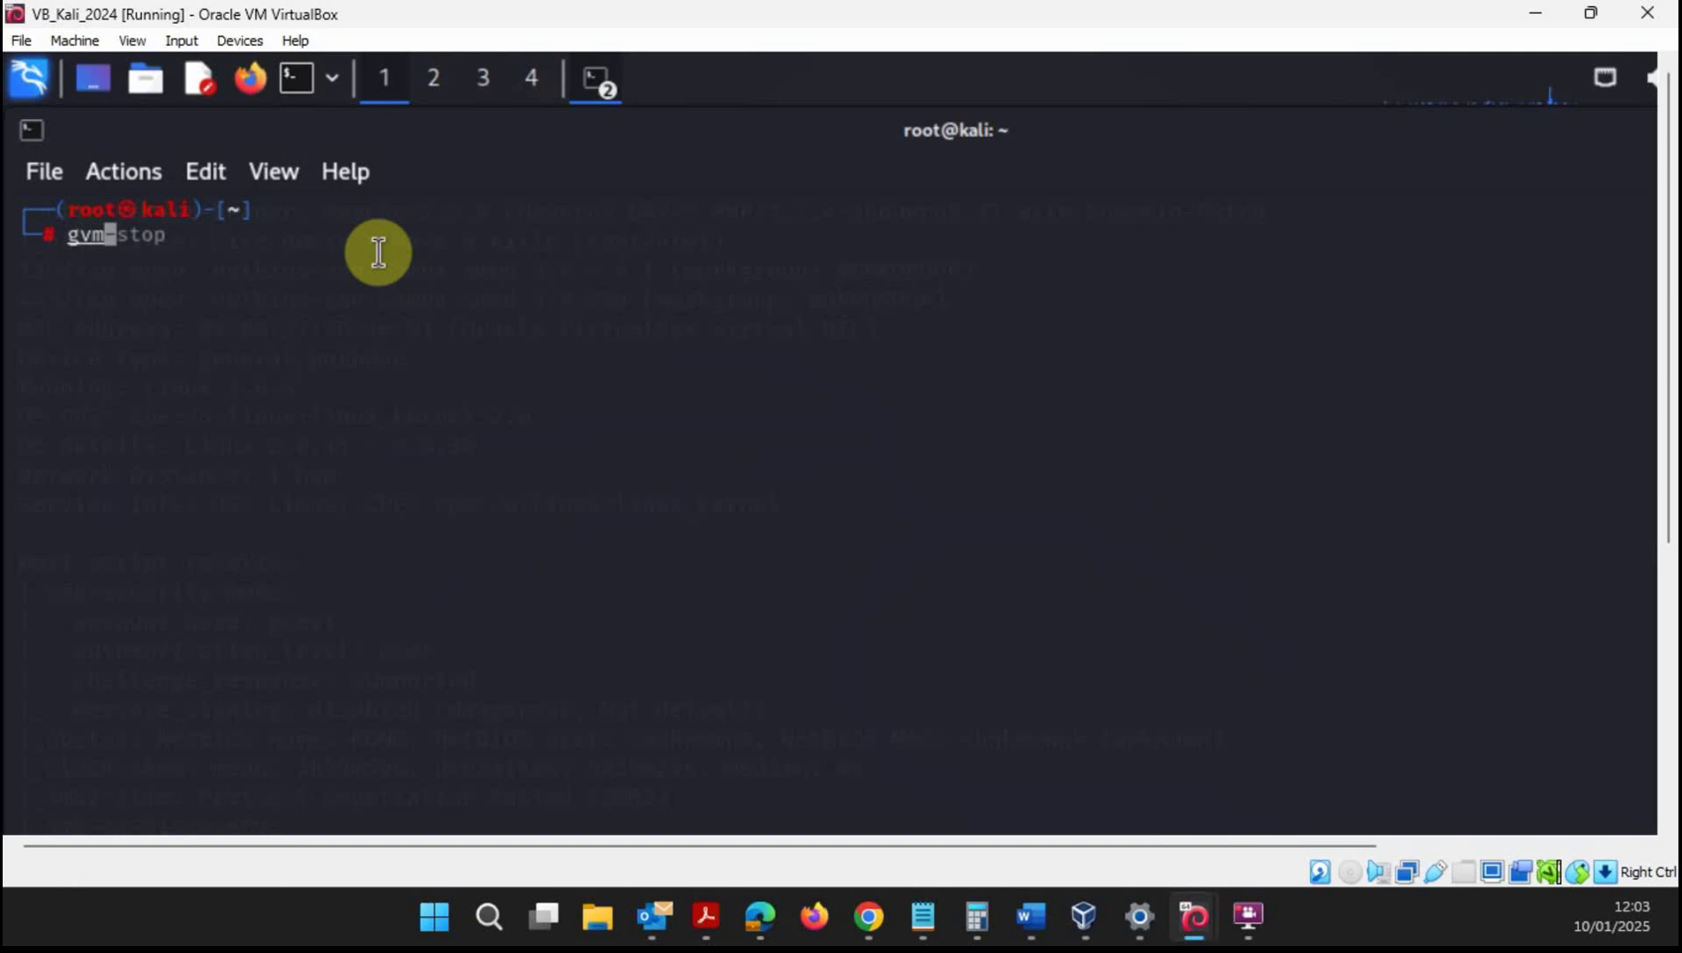
pyautogui.write('-start')
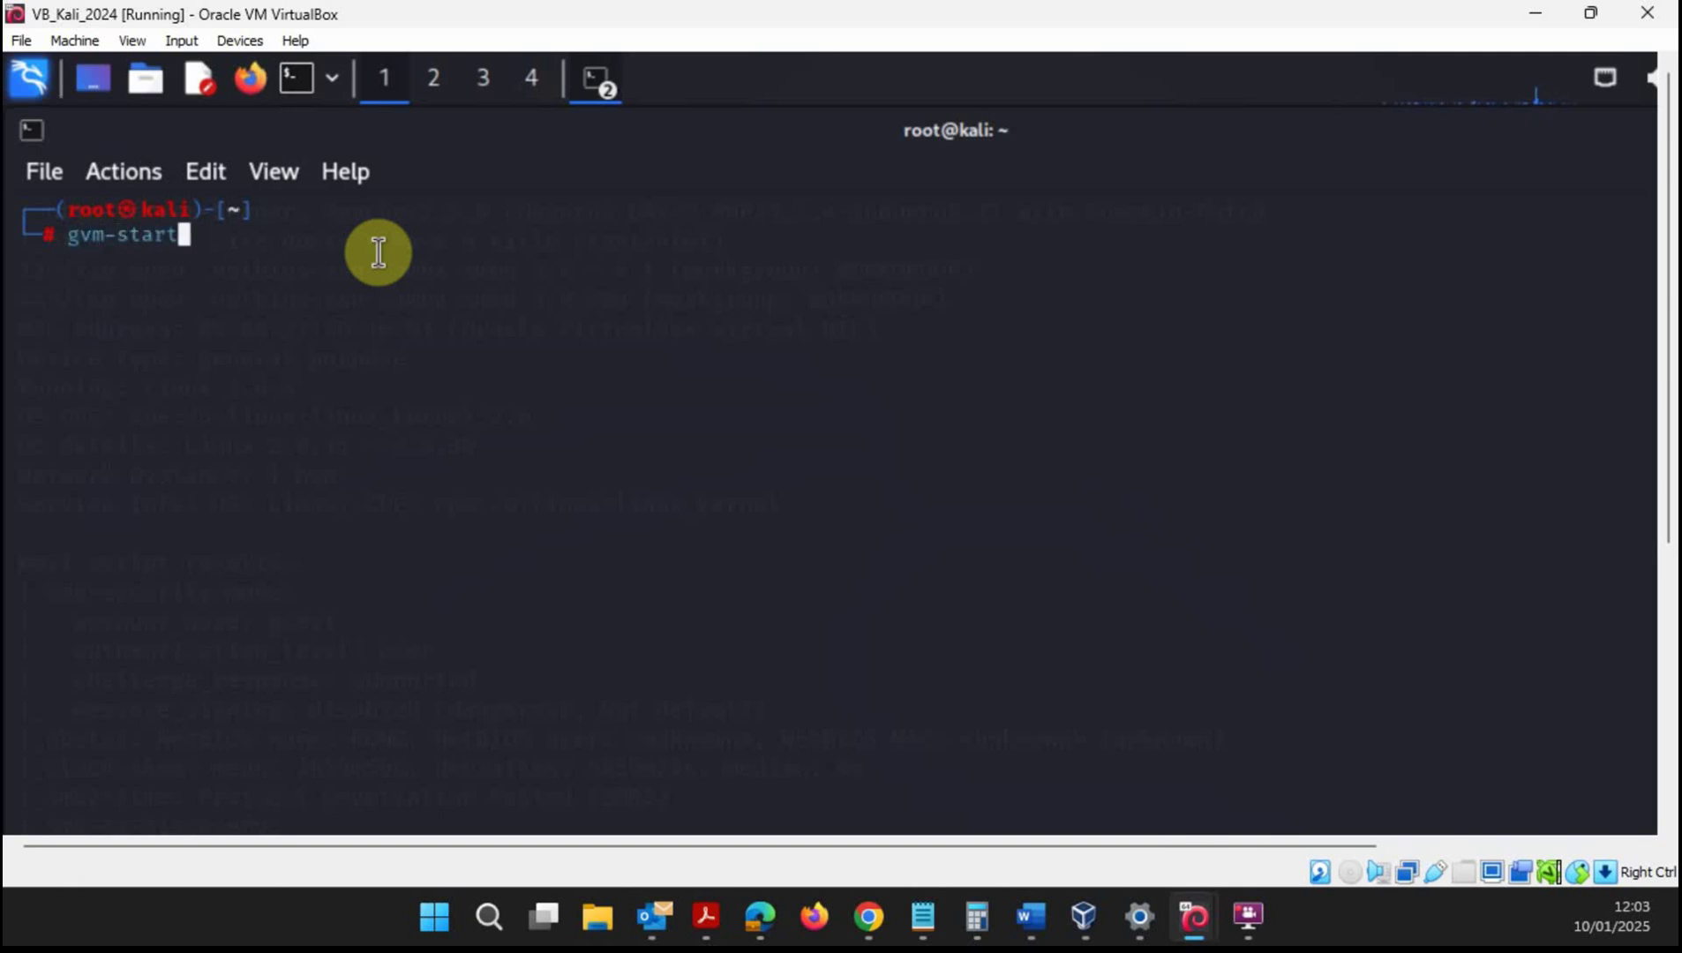
pyautogui.press('Return')
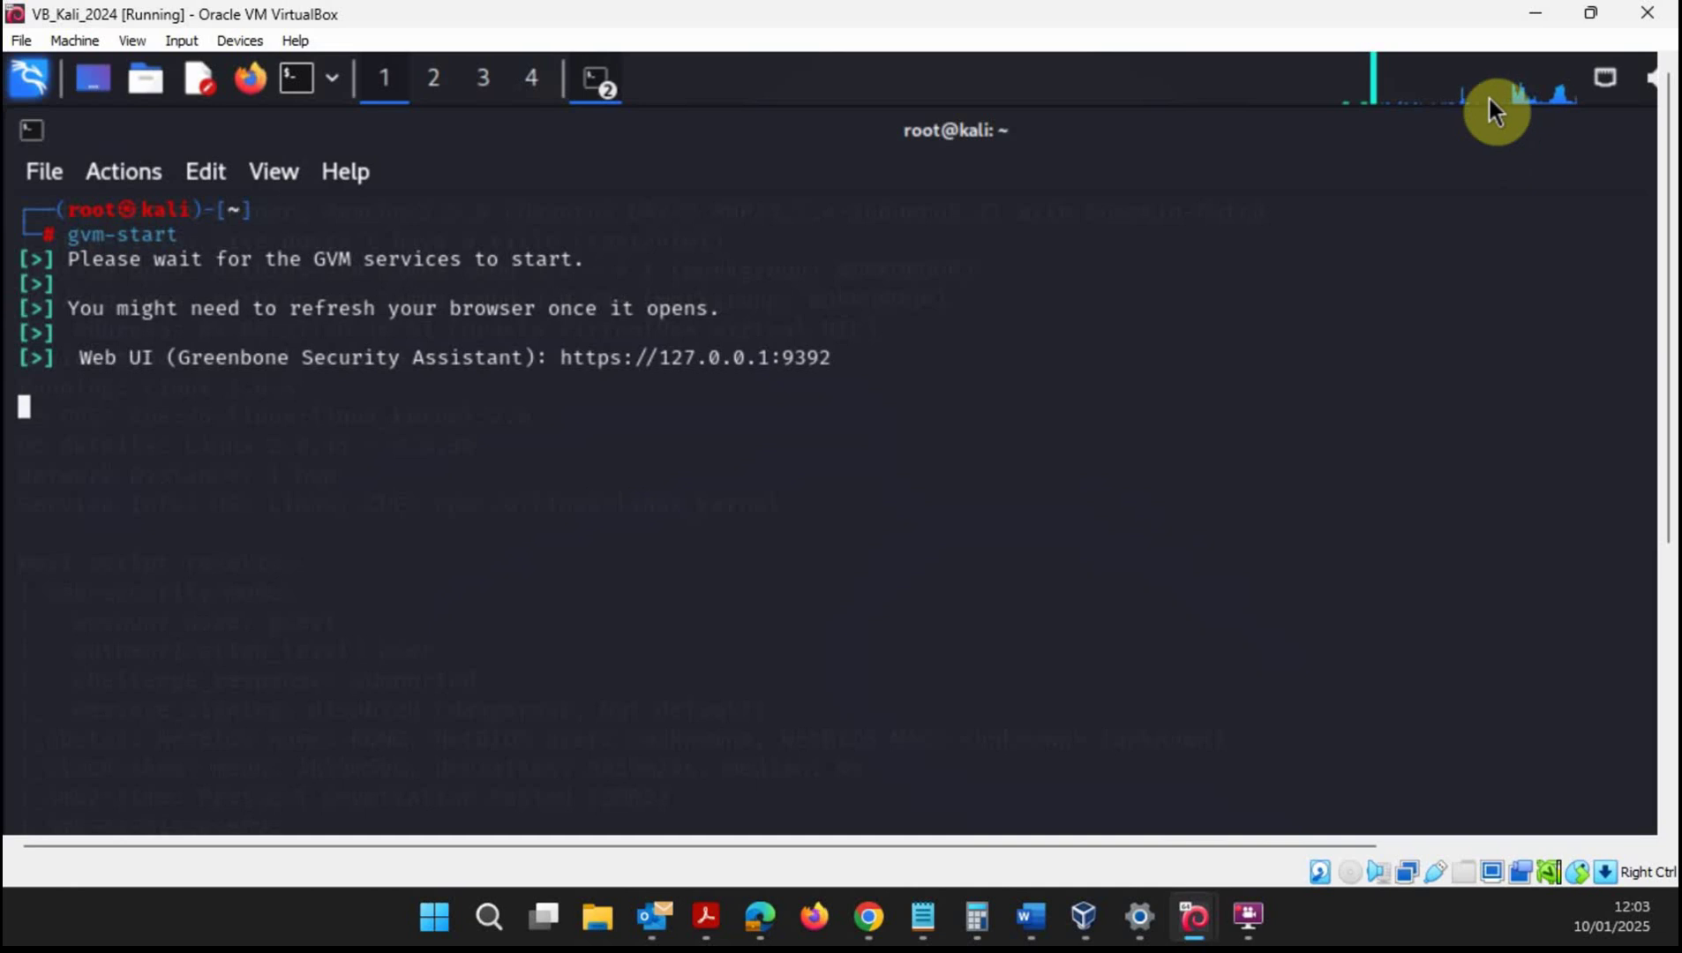
pyautogui.click(594, 81)
pyautogui.click(655, 132)
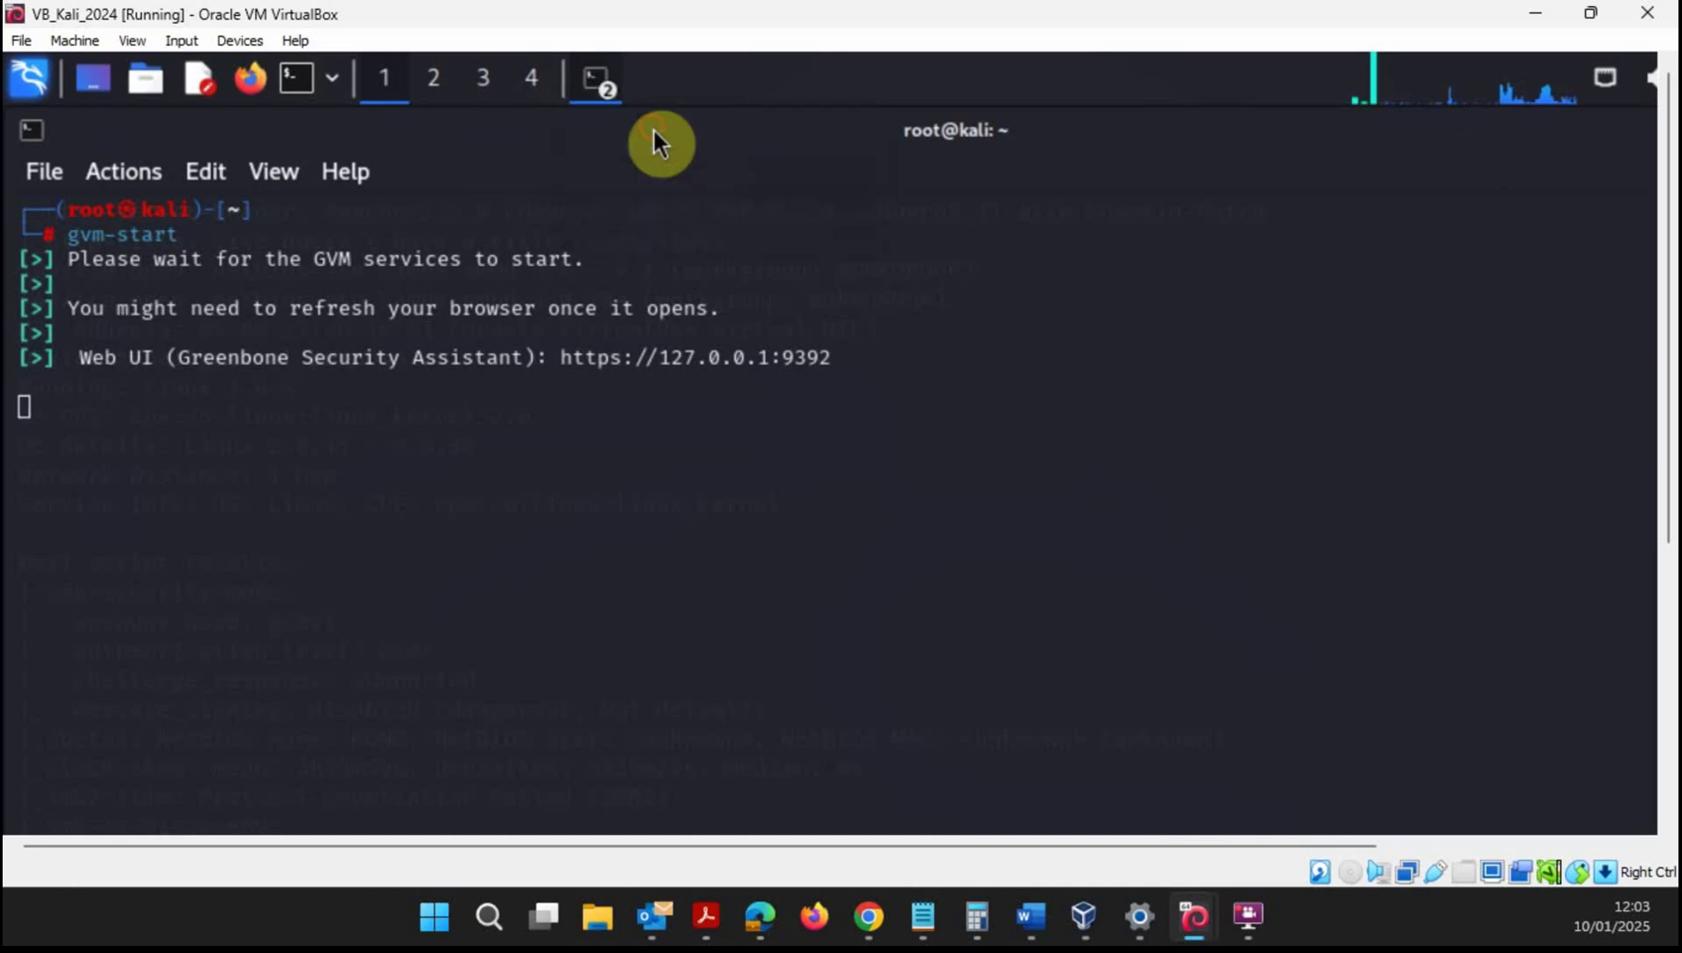
# - Scroll the nmap output for 10.0.2.16 and highlight the OS details line
pyautogui.scroll(7, 469, 556)
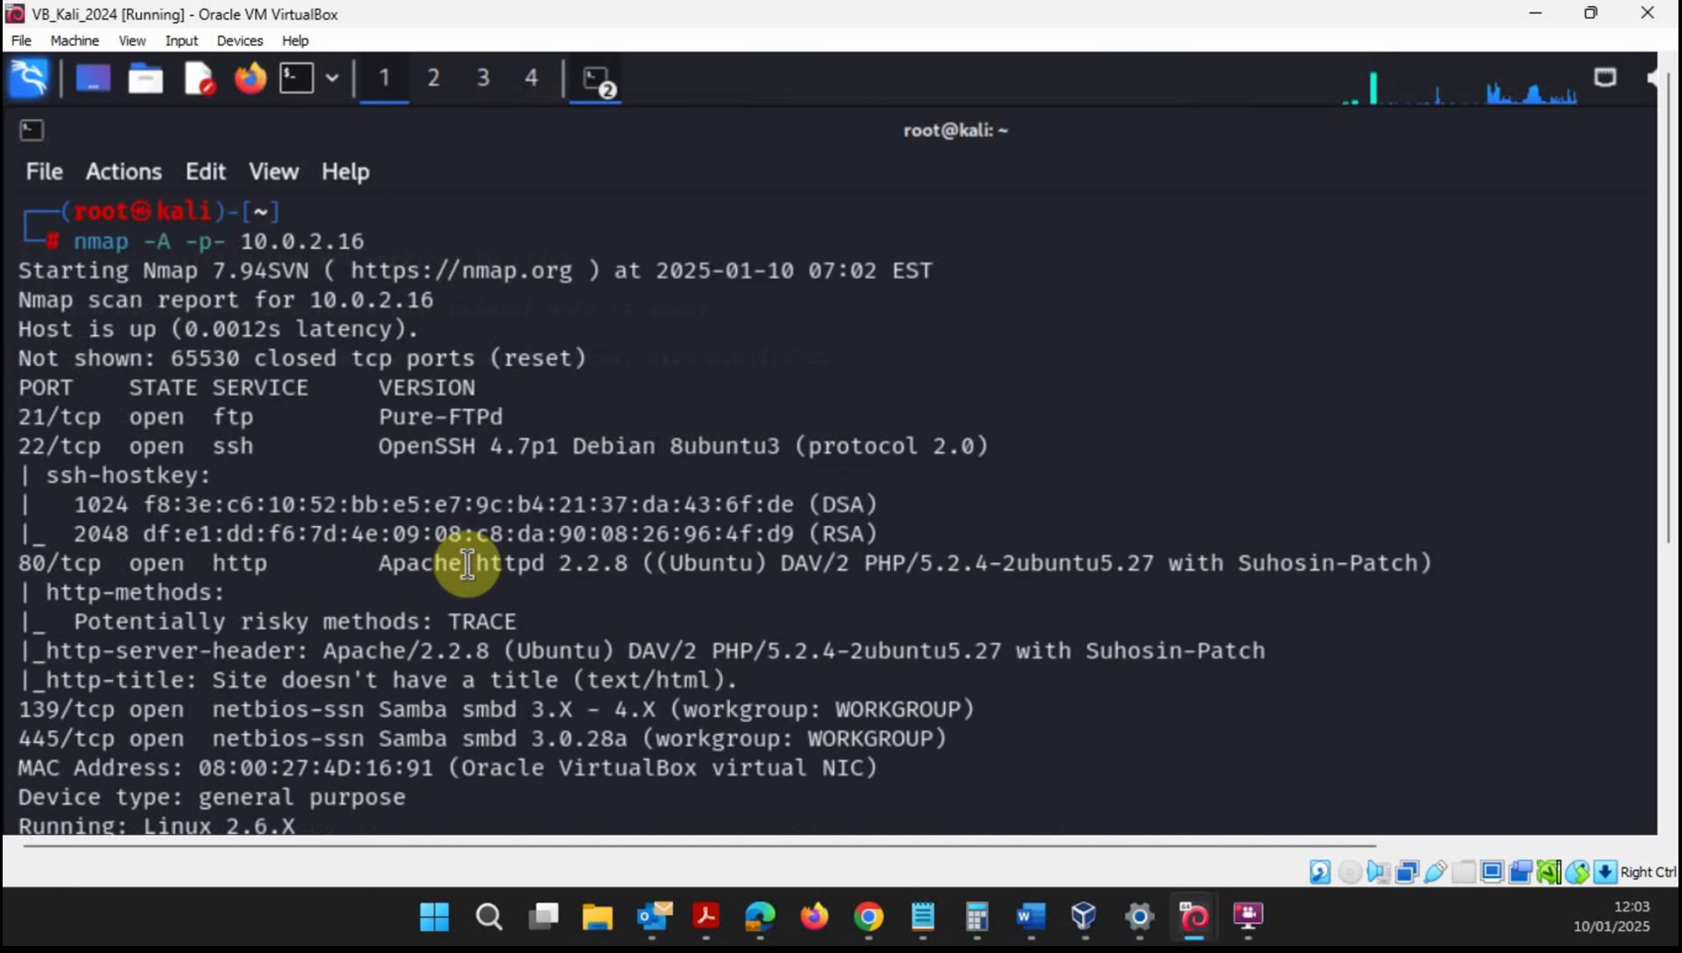
pyautogui.scroll(-7, 339, 565)
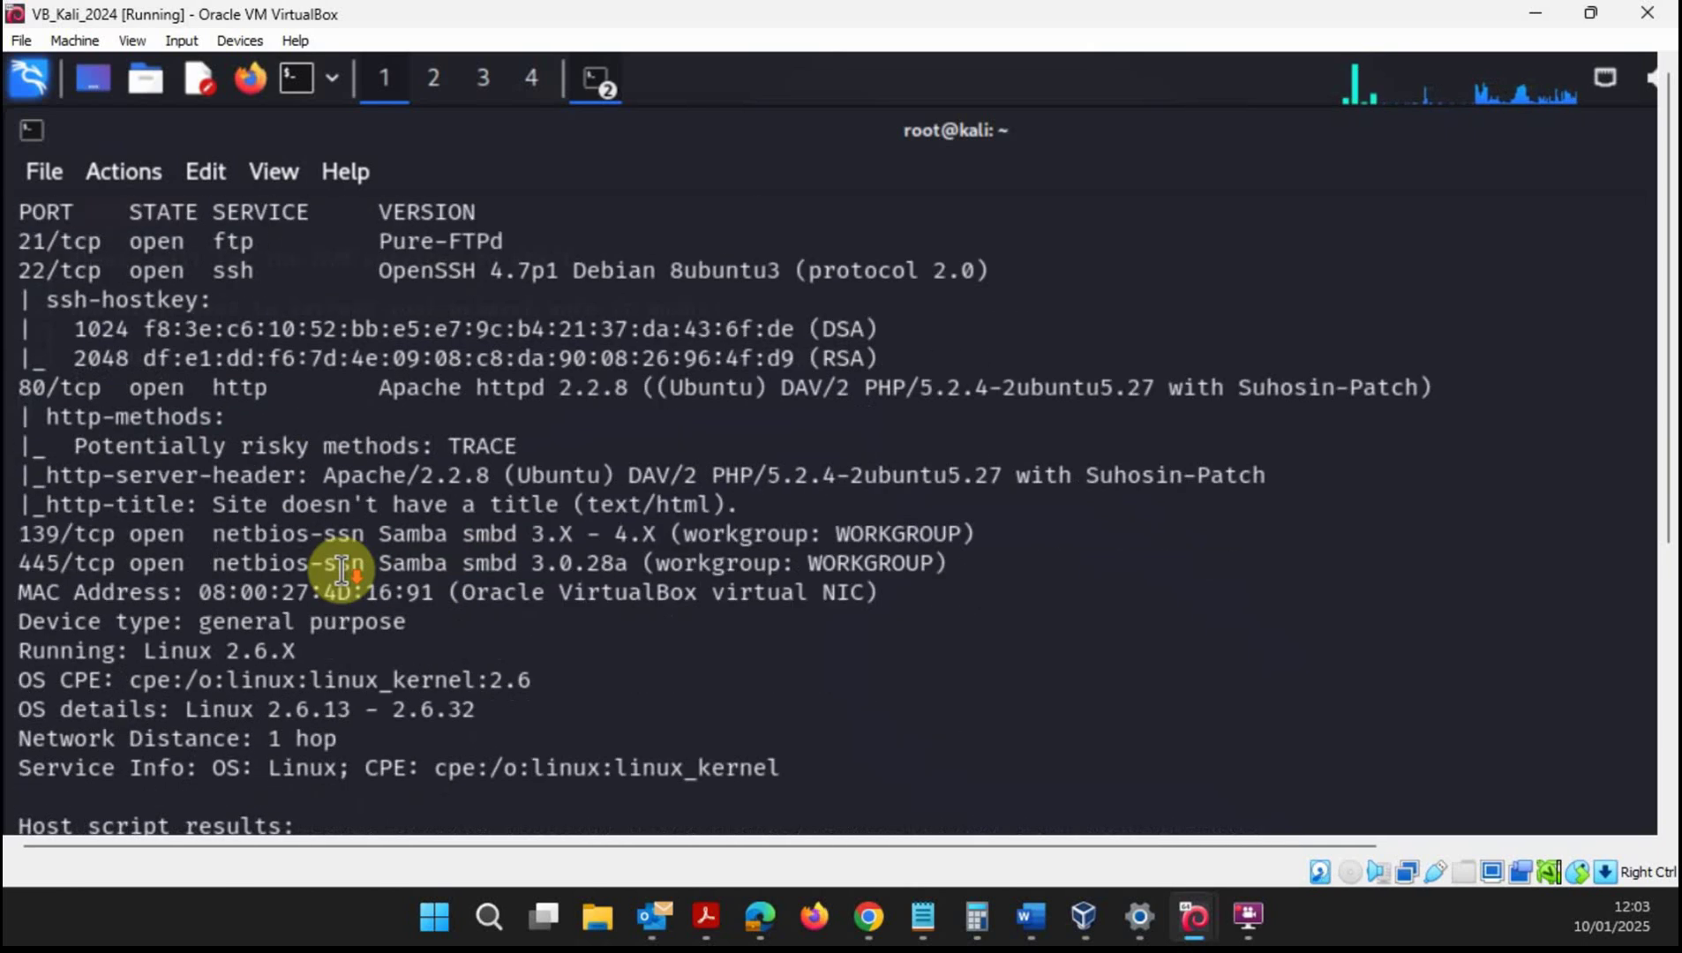
pyautogui.scroll(2, 342, 569)
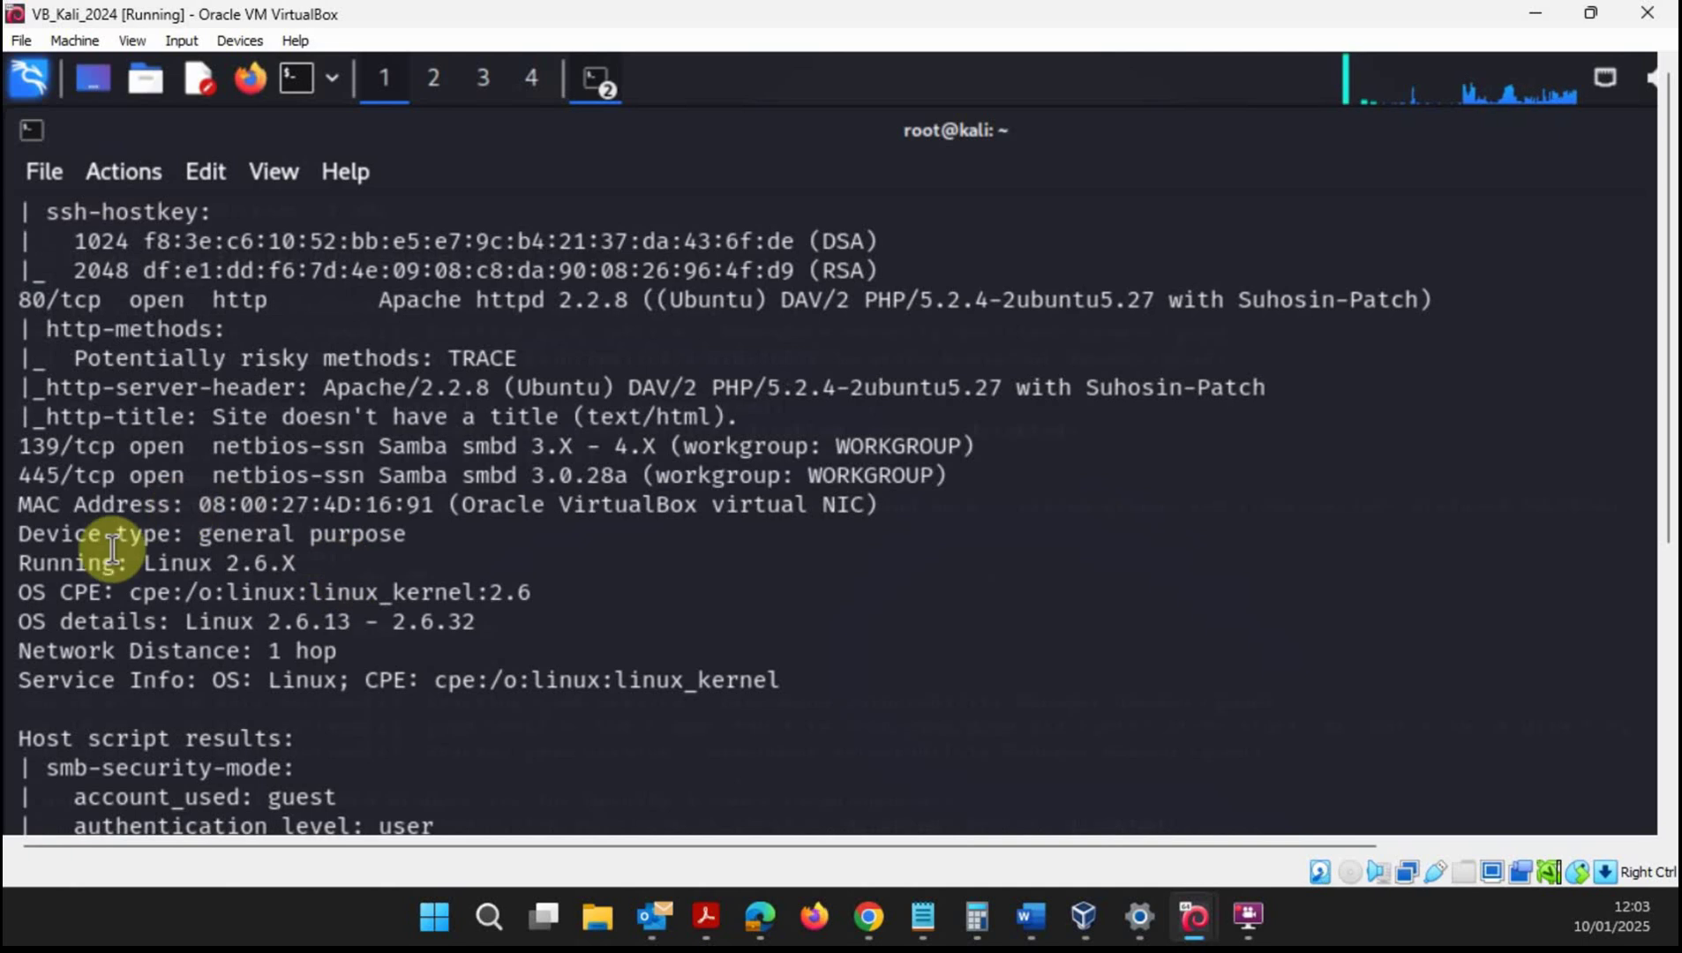
pyautogui.moveTo(21, 618); pyautogui.dragTo(491, 625)
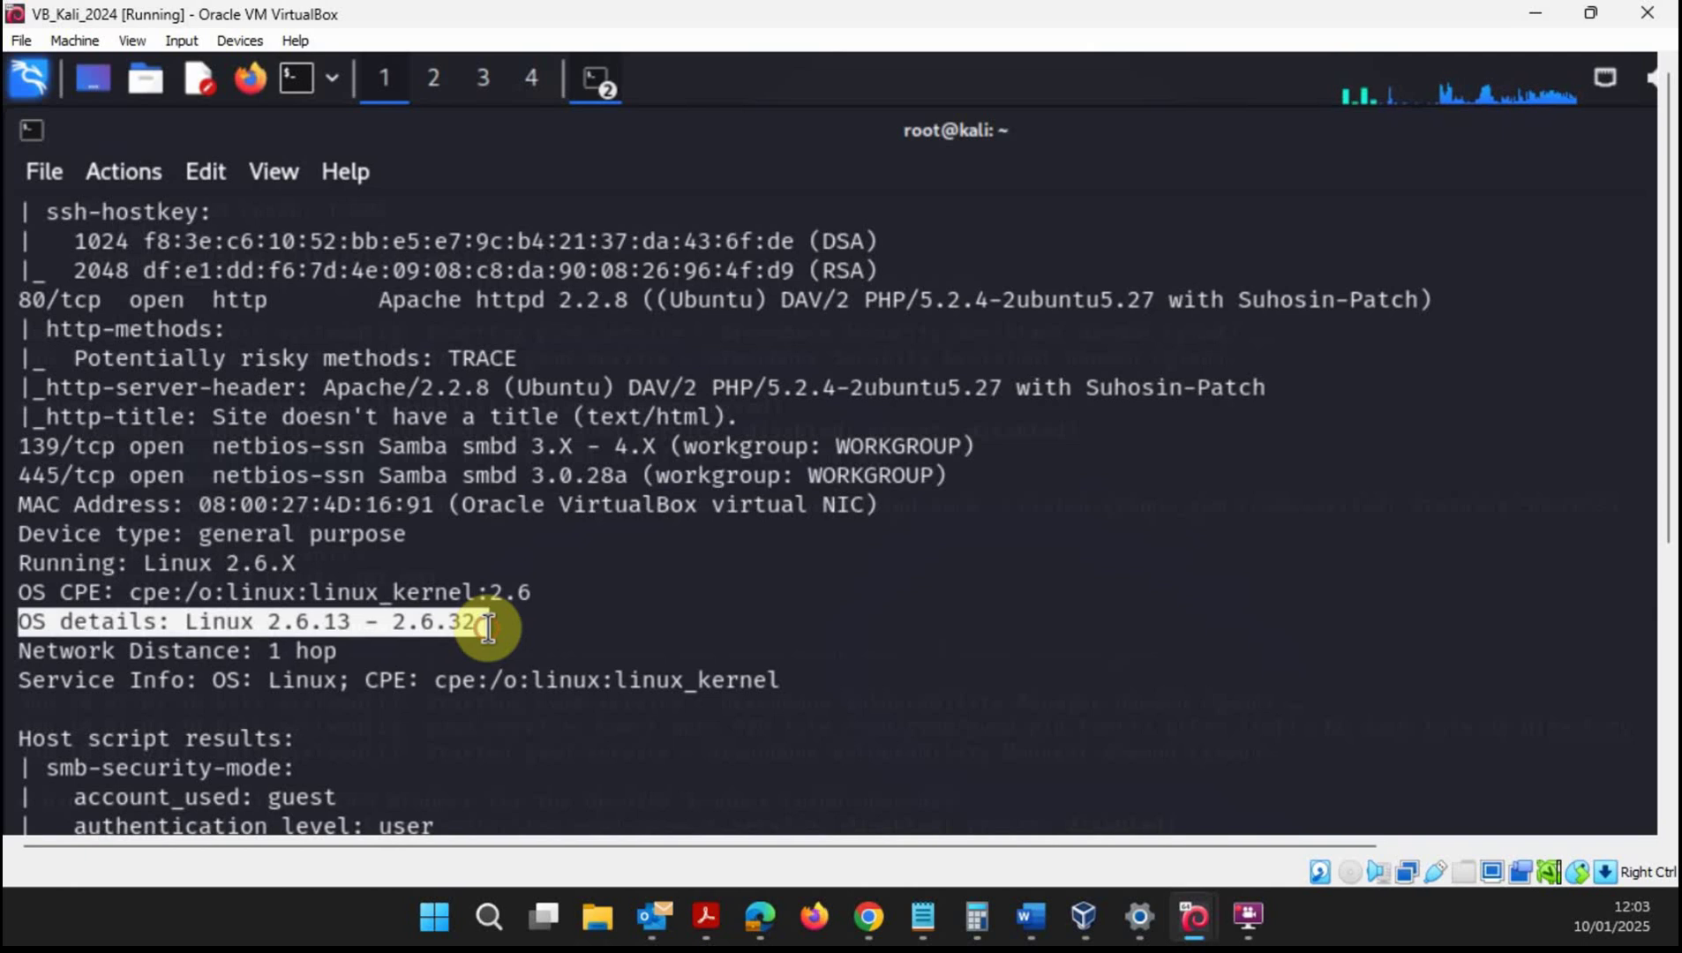
pyautogui.scroll(1, 524, 627)
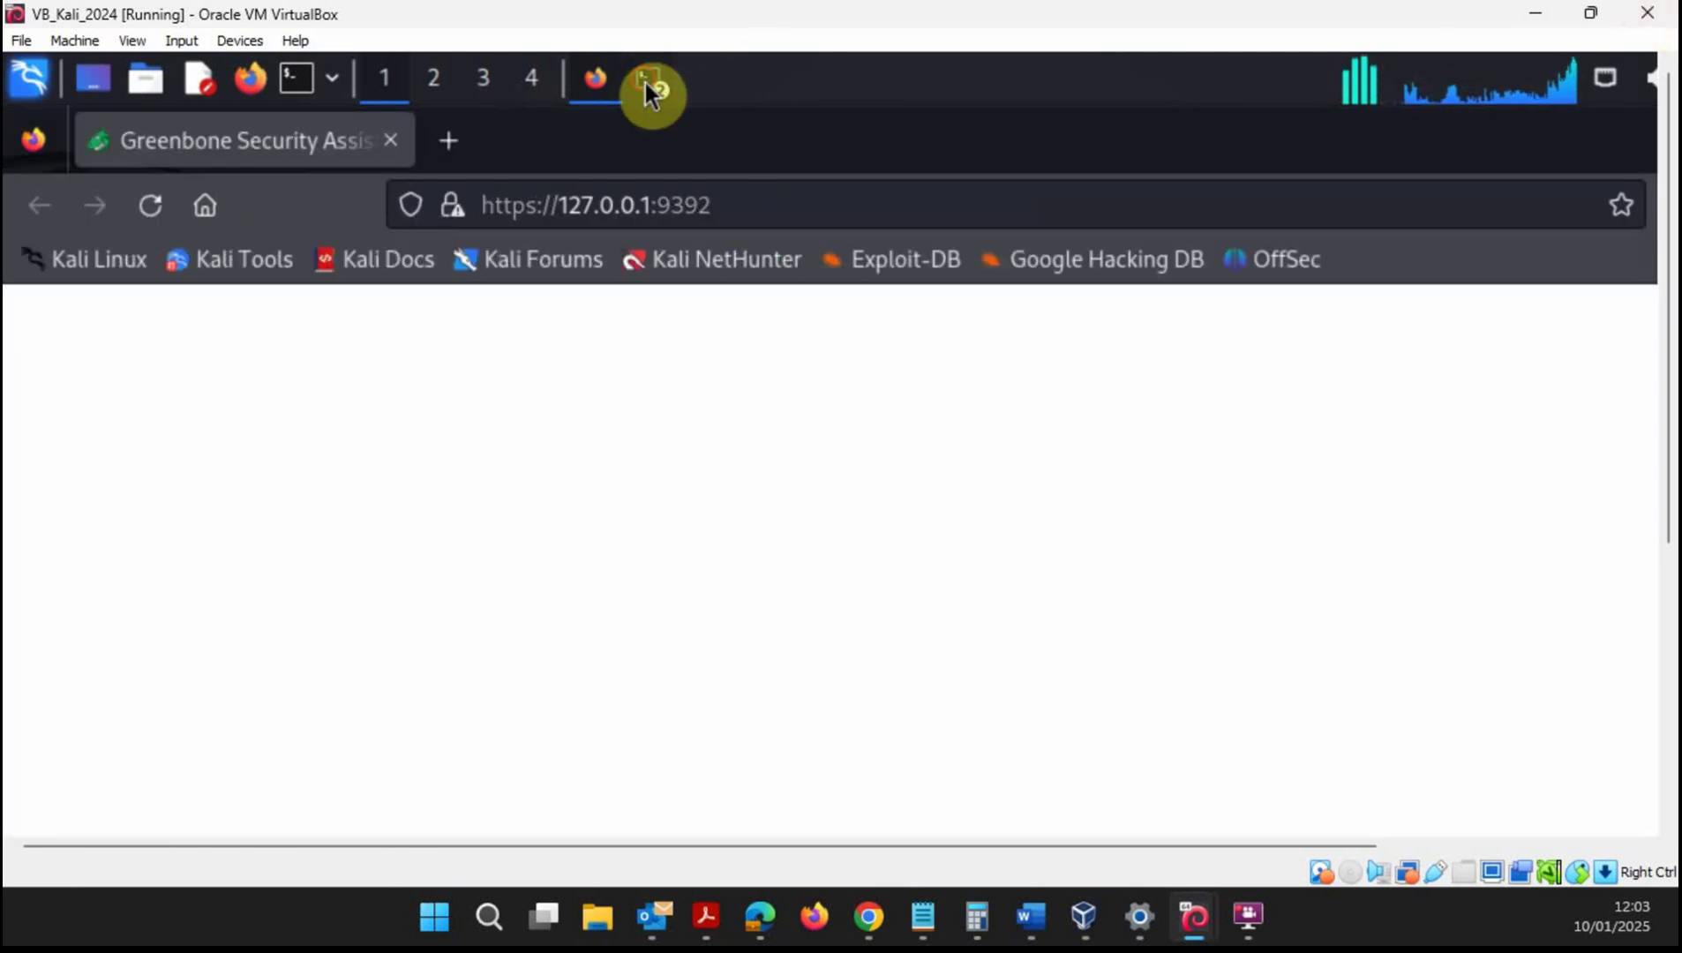
# - Glance at the GVM status terminal, return to the nmap results, then bring VirtualBox Manager forward
pyautogui.click(647, 84)
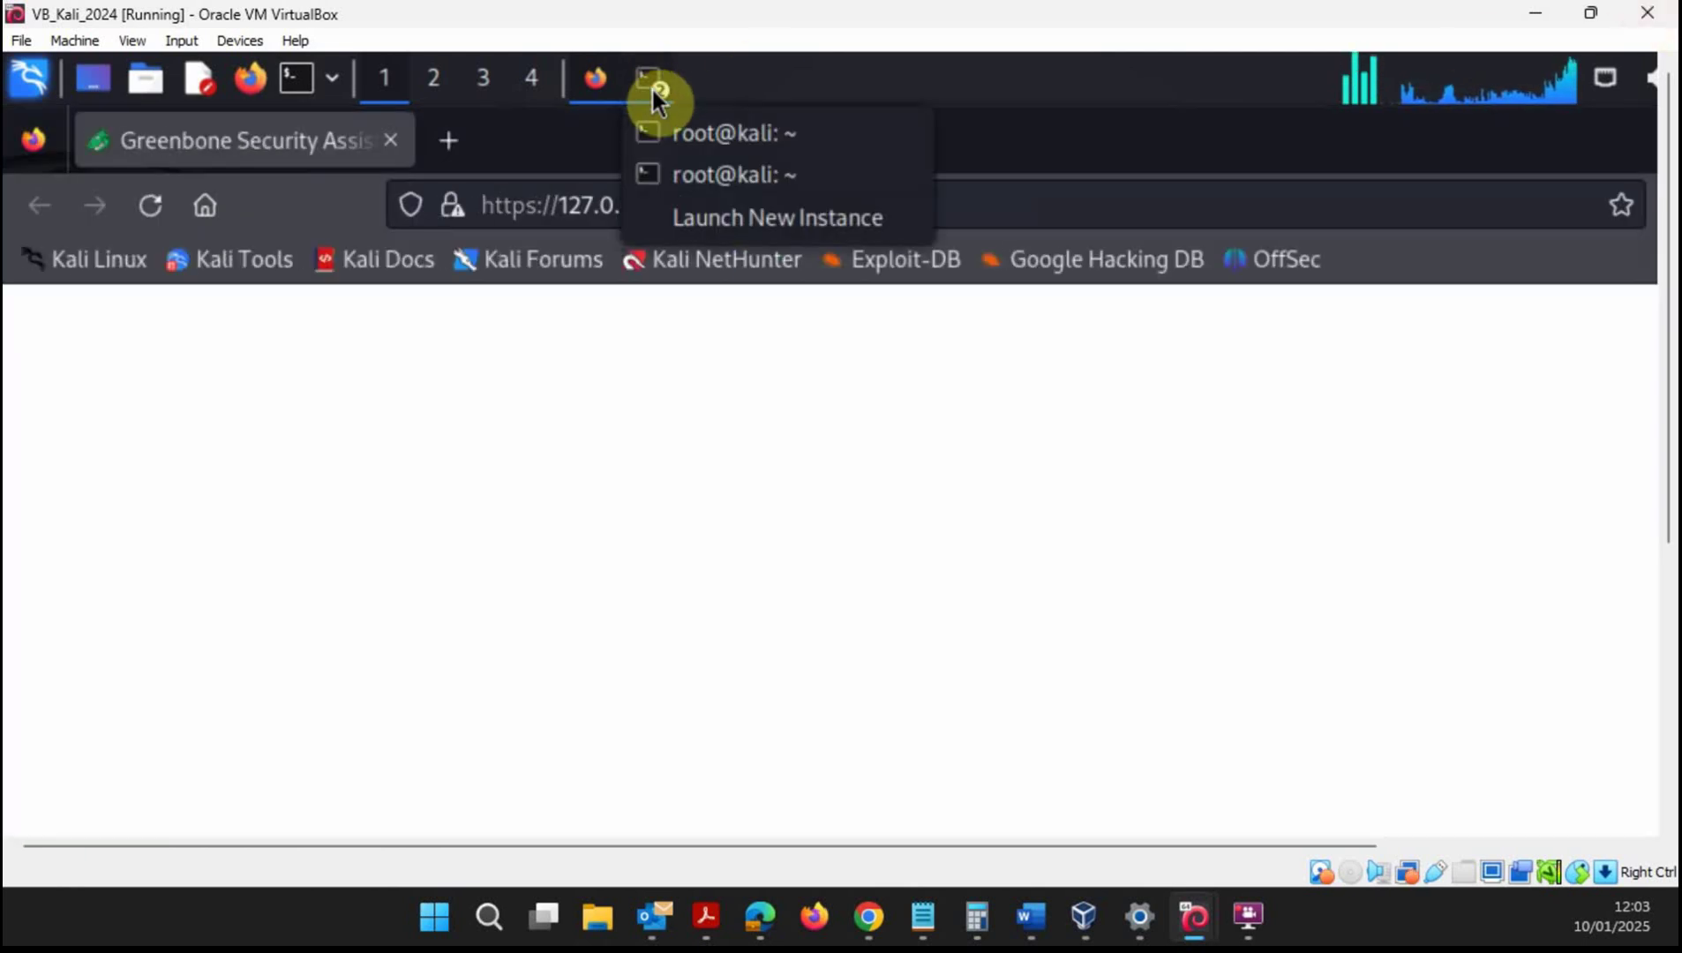
pyautogui.click(717, 168)
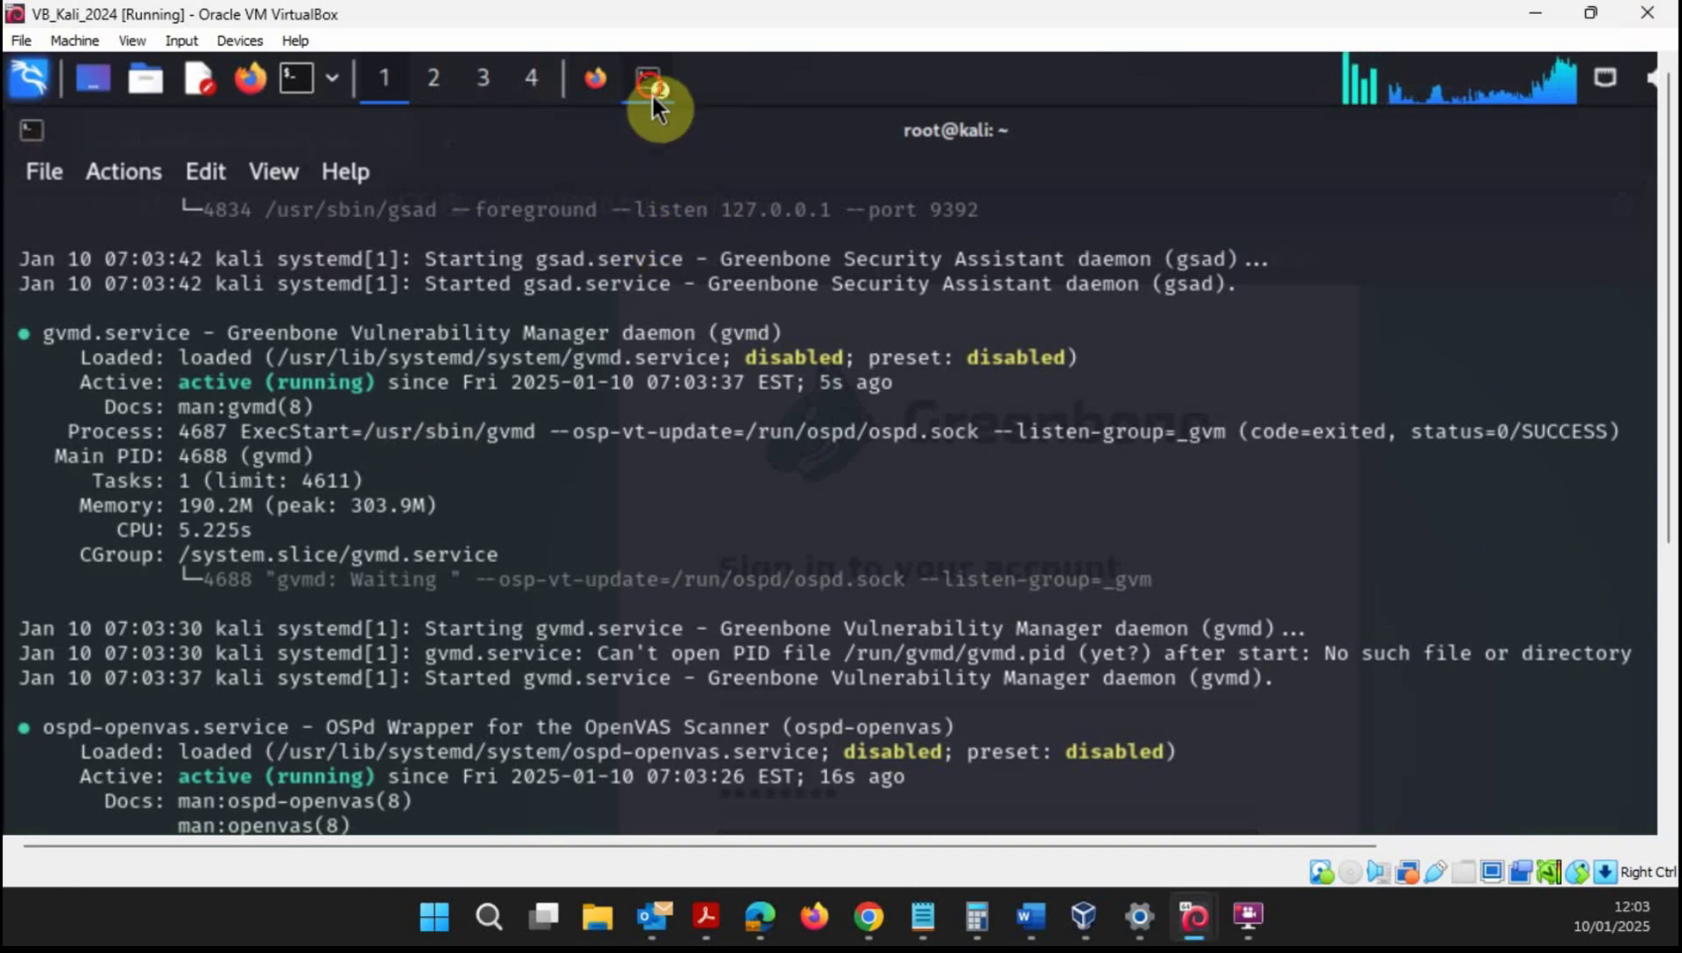
pyautogui.click(653, 89)
pyautogui.click(716, 143)
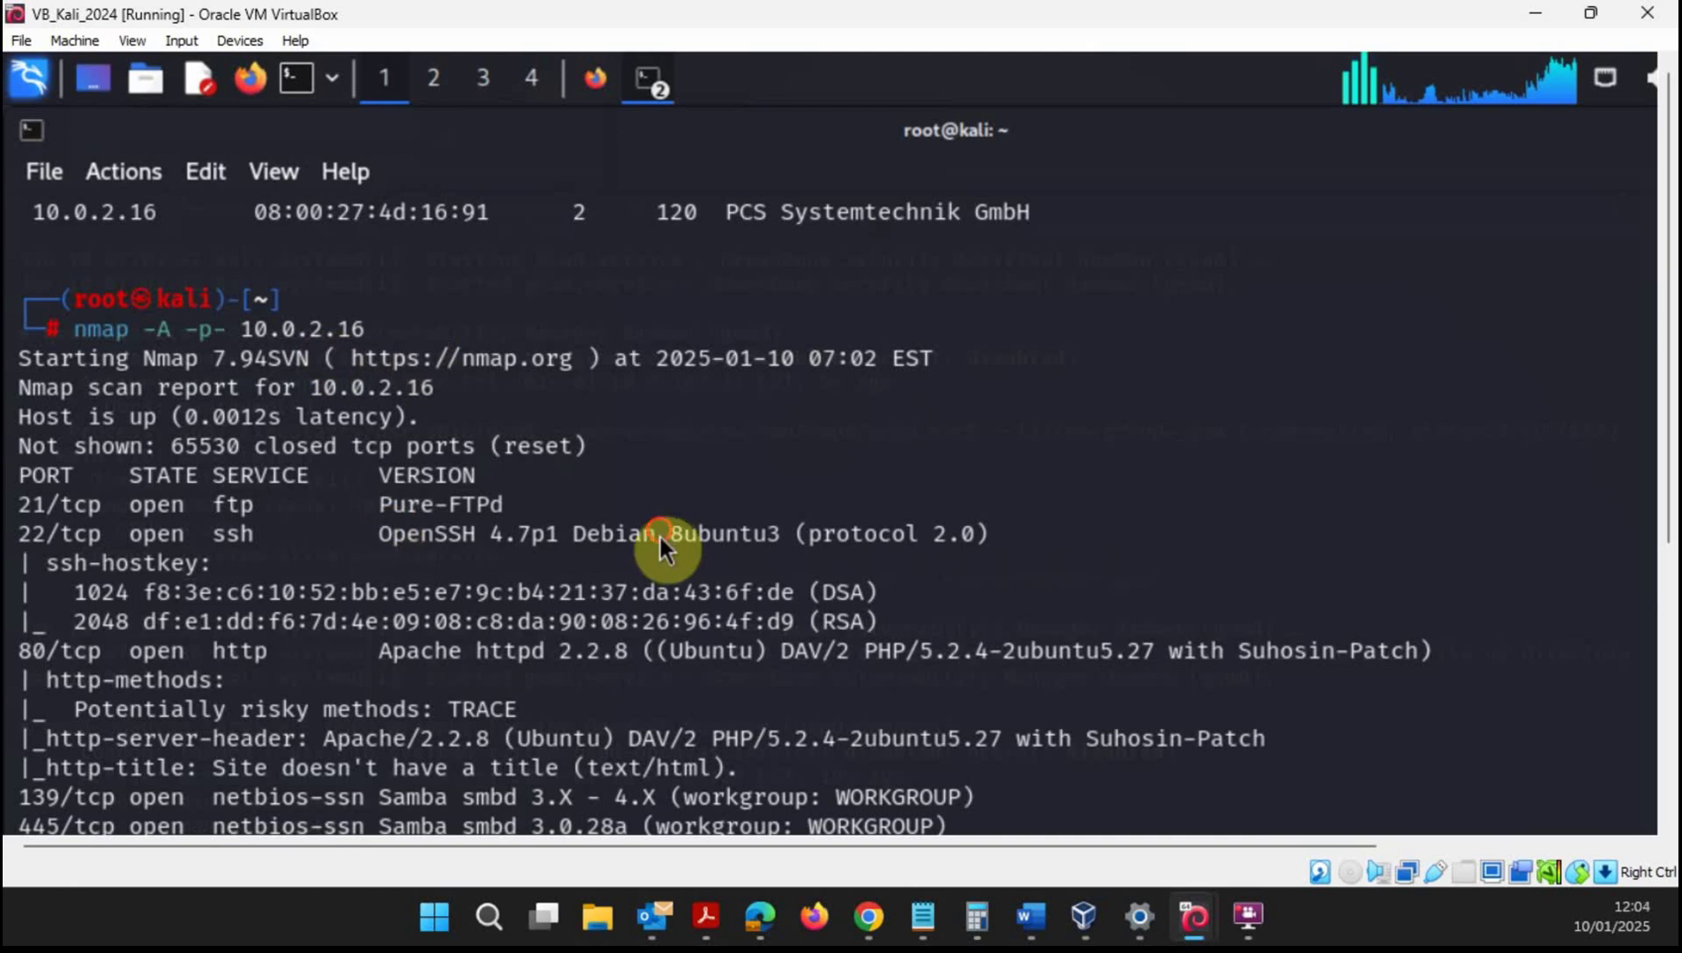
pyautogui.moveTo(1651, 349); pyautogui.dragTo(1668, 423)
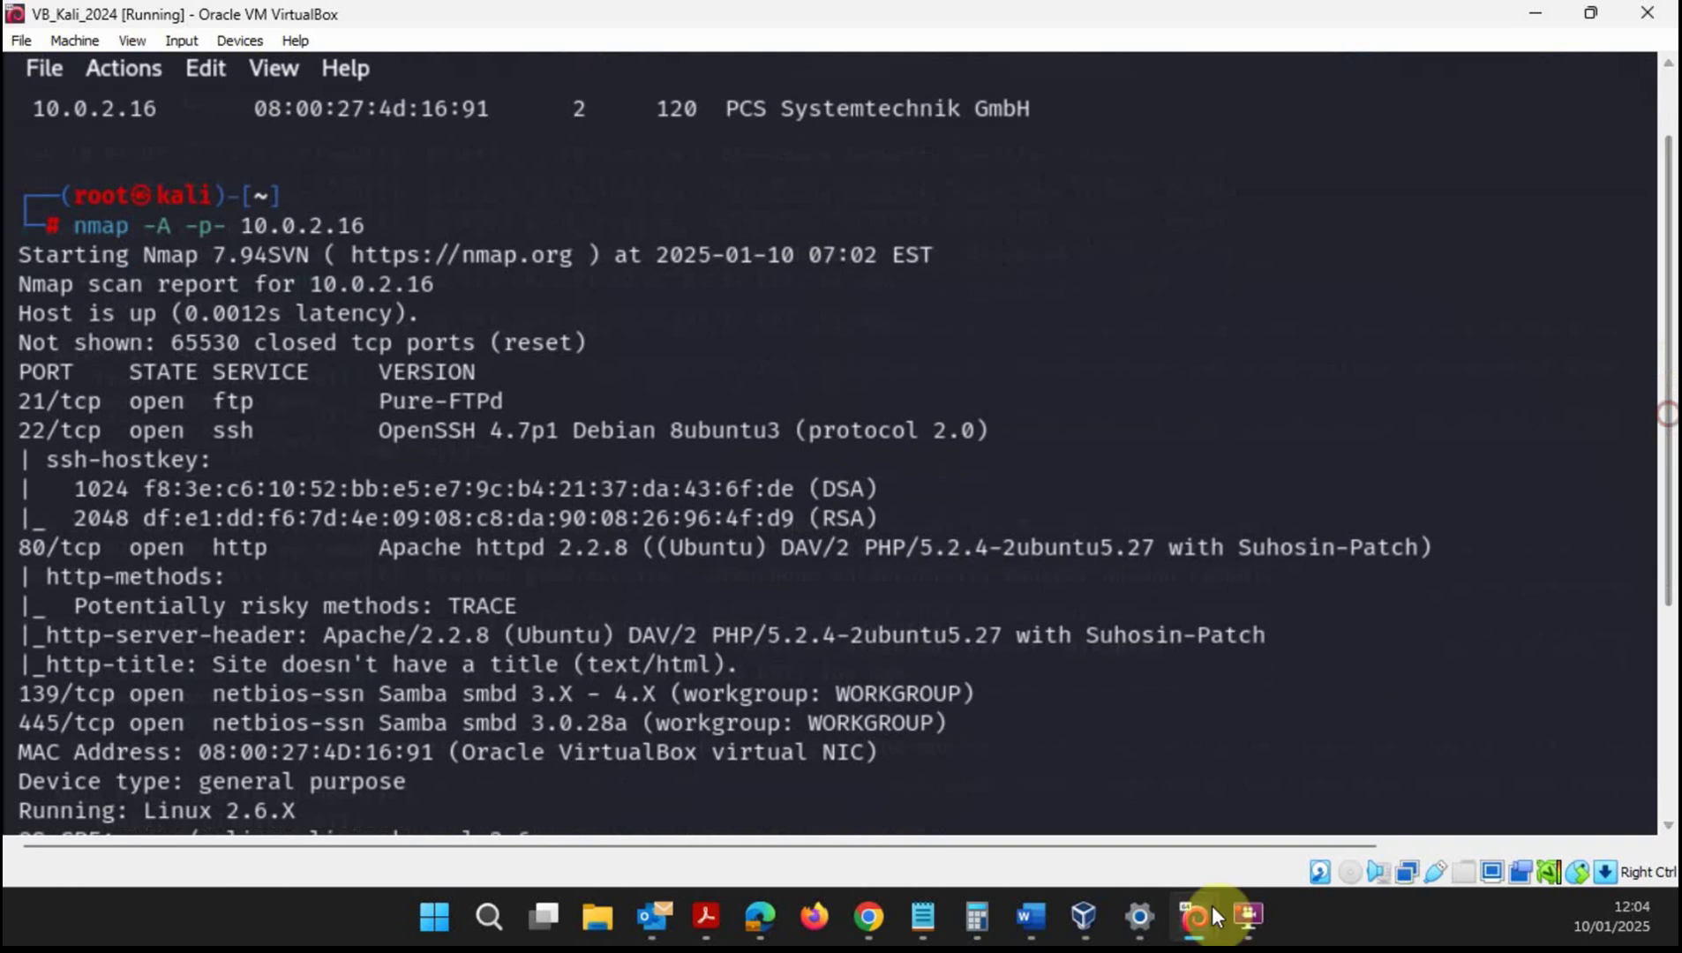
pyautogui.click(1089, 913)
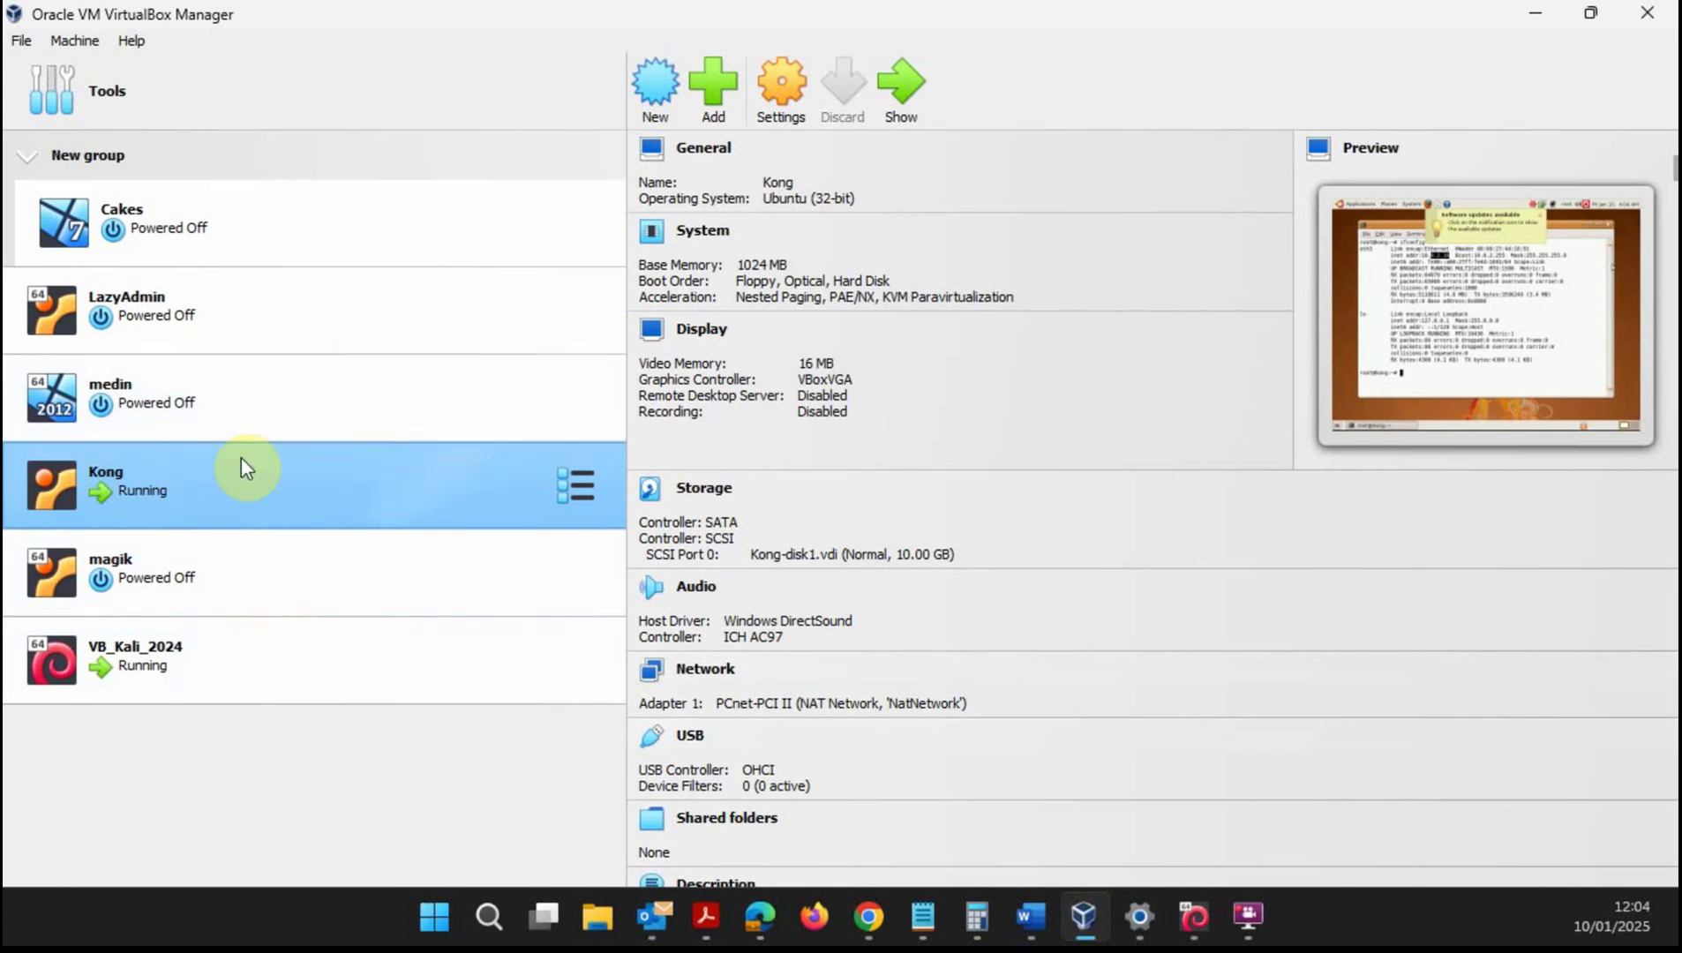
# - Minimize VirtualBox Manager and scroll the gvm-start output to gvmd active (running) and gsad started
pyautogui.click(1534, 14)
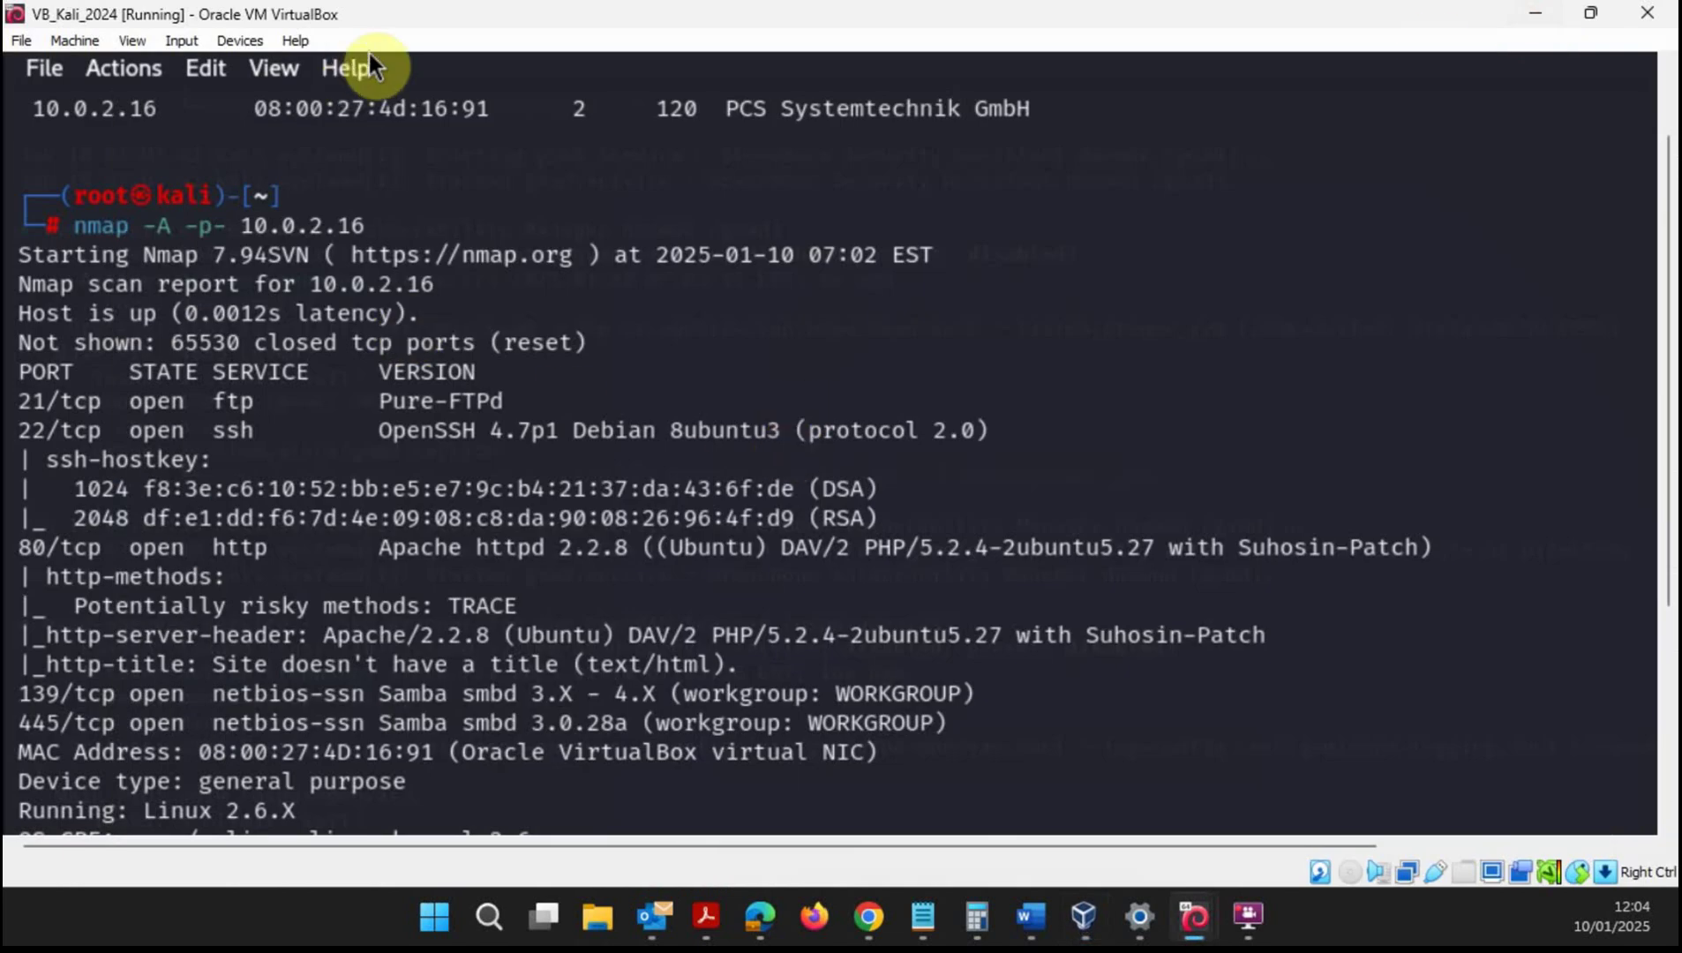
pyautogui.scroll(2, 1666, 280)
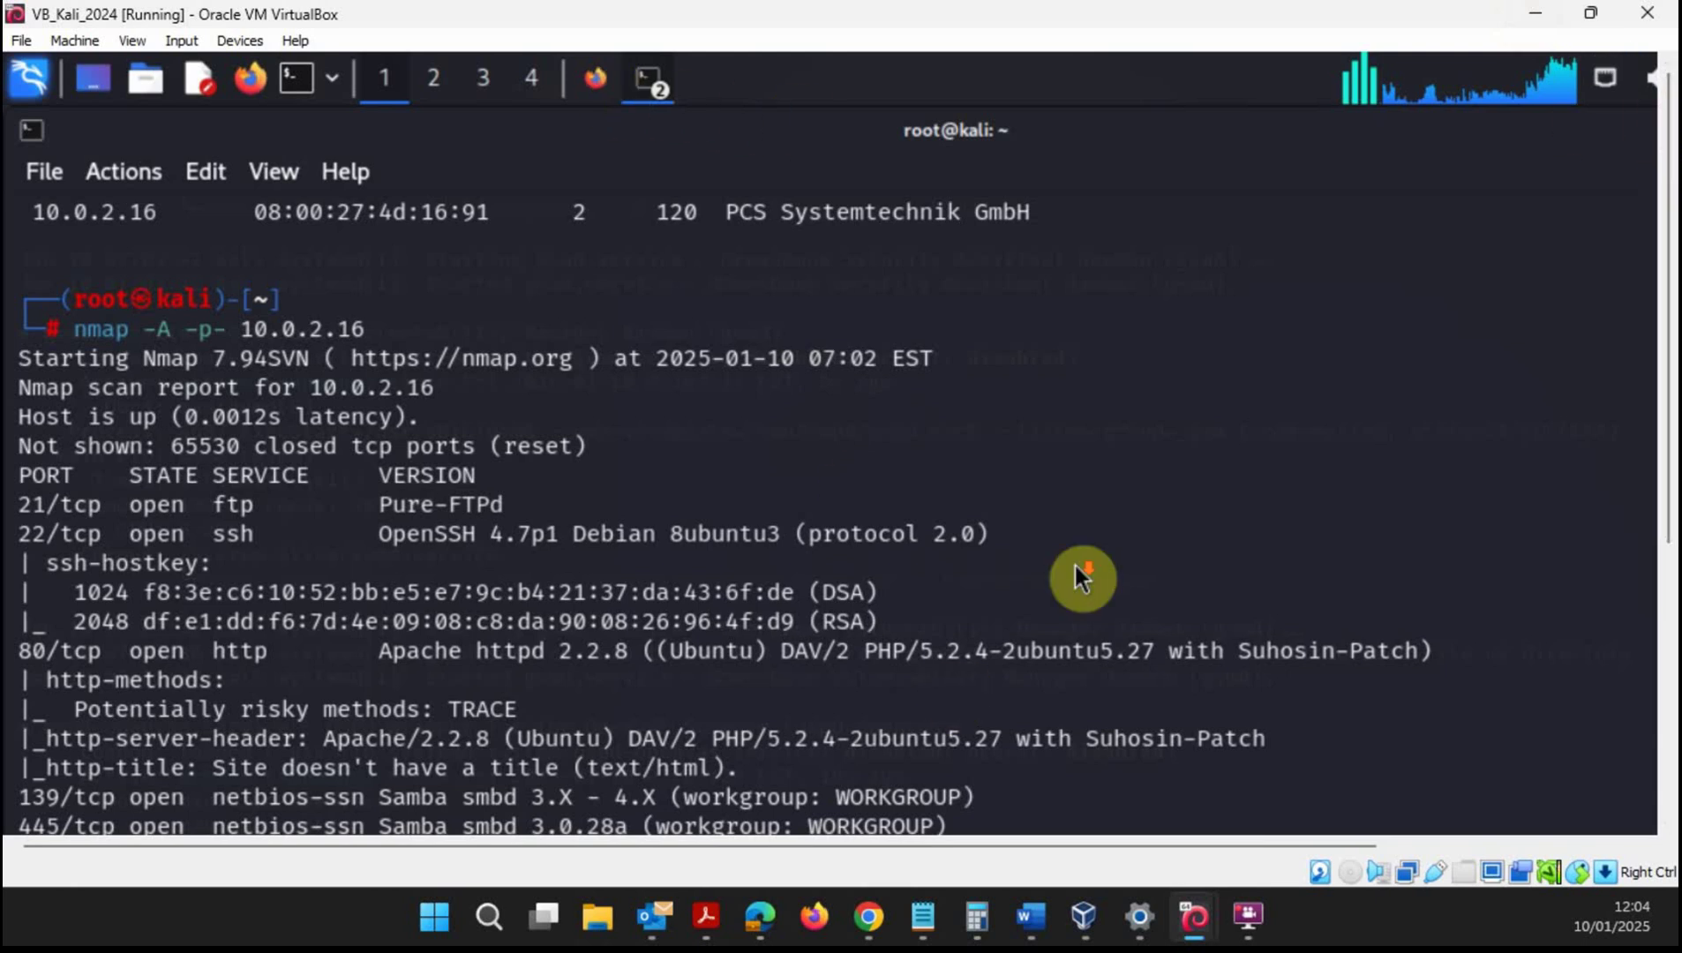
pyautogui.scroll(-6, 1663, 438)
pyautogui.scroll(6, 1664, 439)
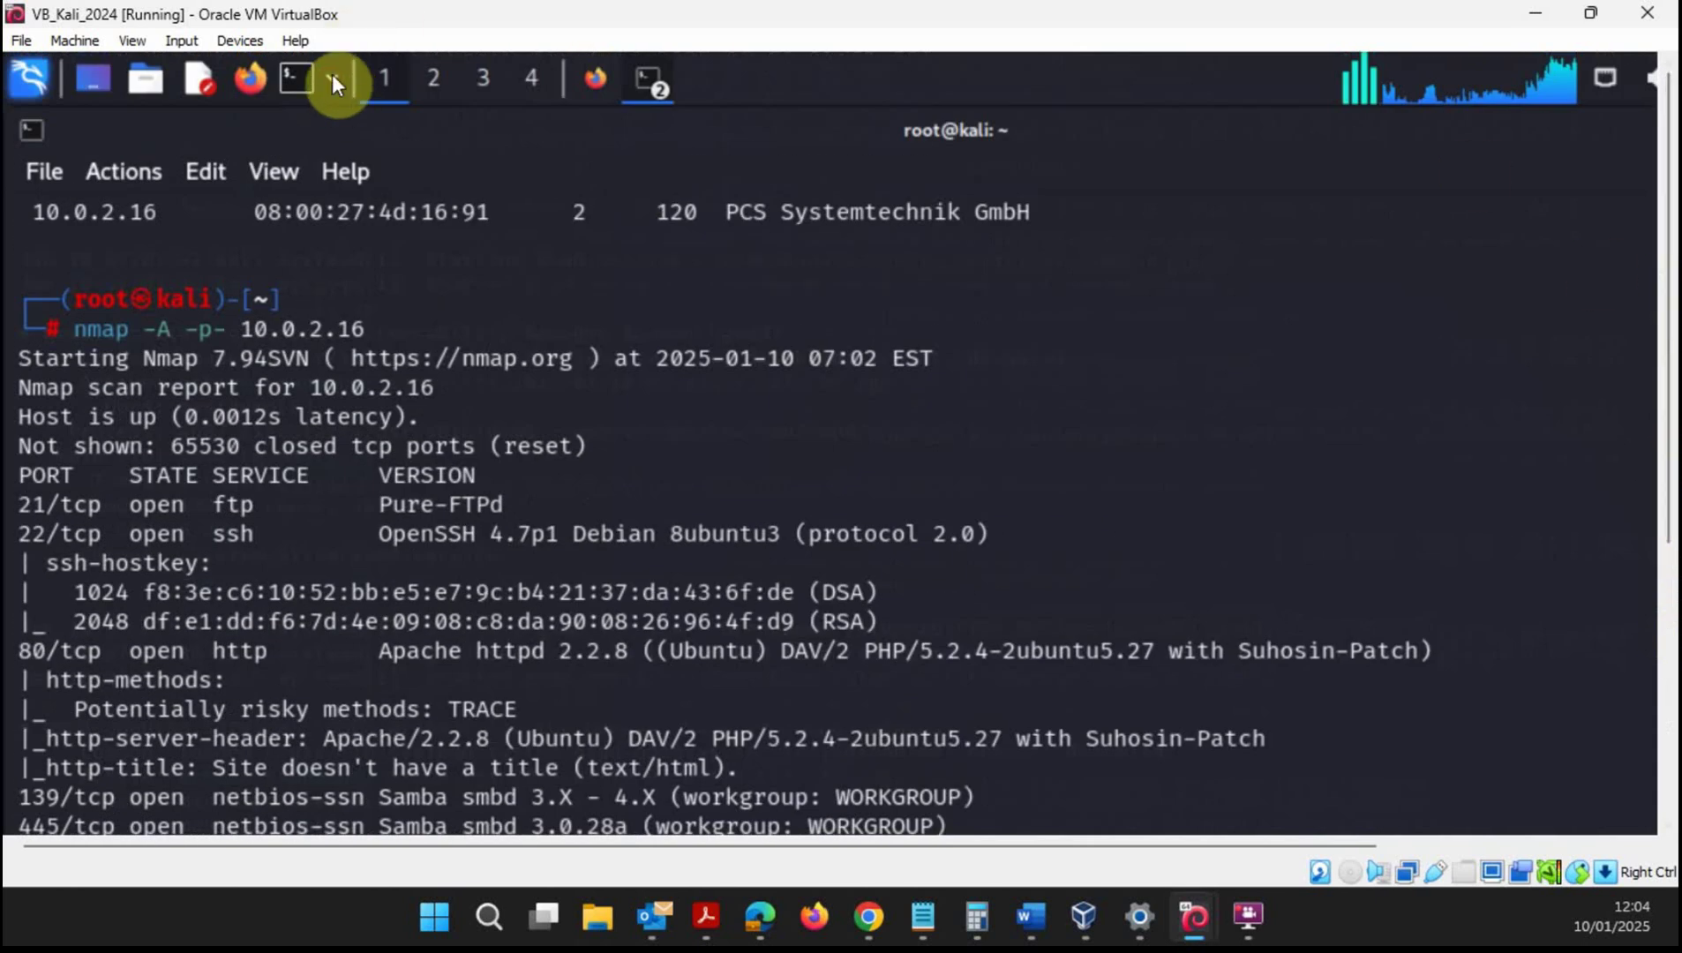
pyautogui.moveTo(1670, 182)
pyautogui.mouseDown()
pyautogui.moveTo(1674, 360)
pyautogui.moveTo(1671, 187)
pyautogui.mouseUp()
pyautogui.moveTo(1669, 296); pyautogui.dragTo(1666, 590)
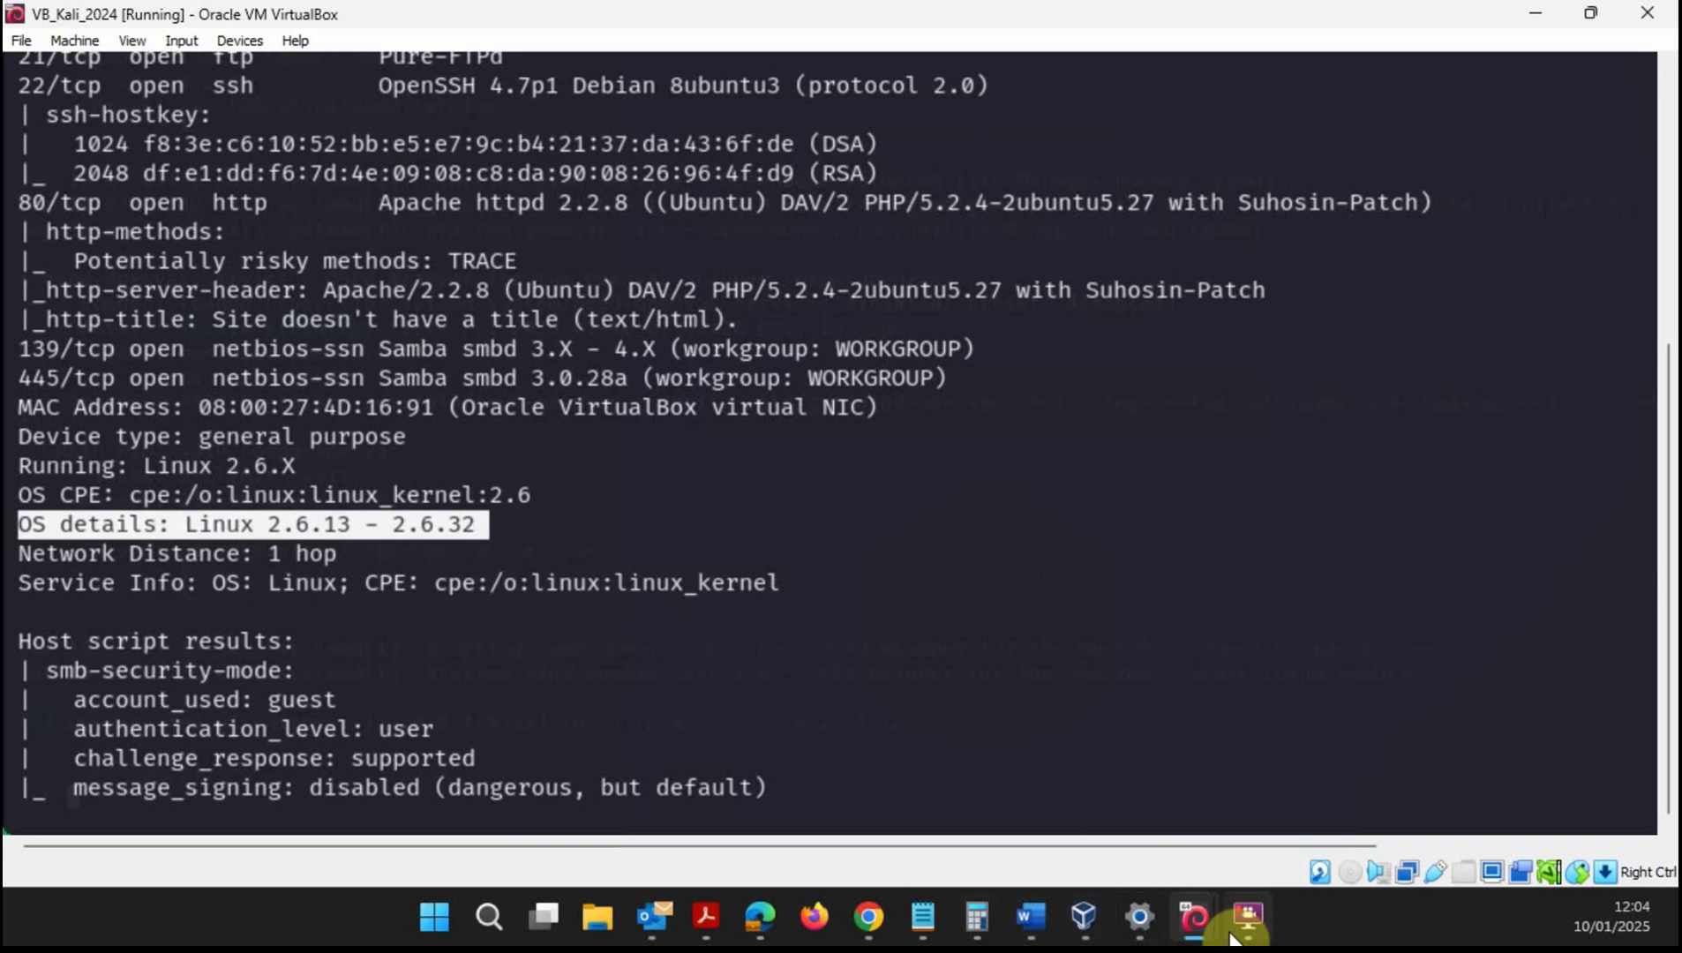
pyautogui.moveTo(1245, 914)
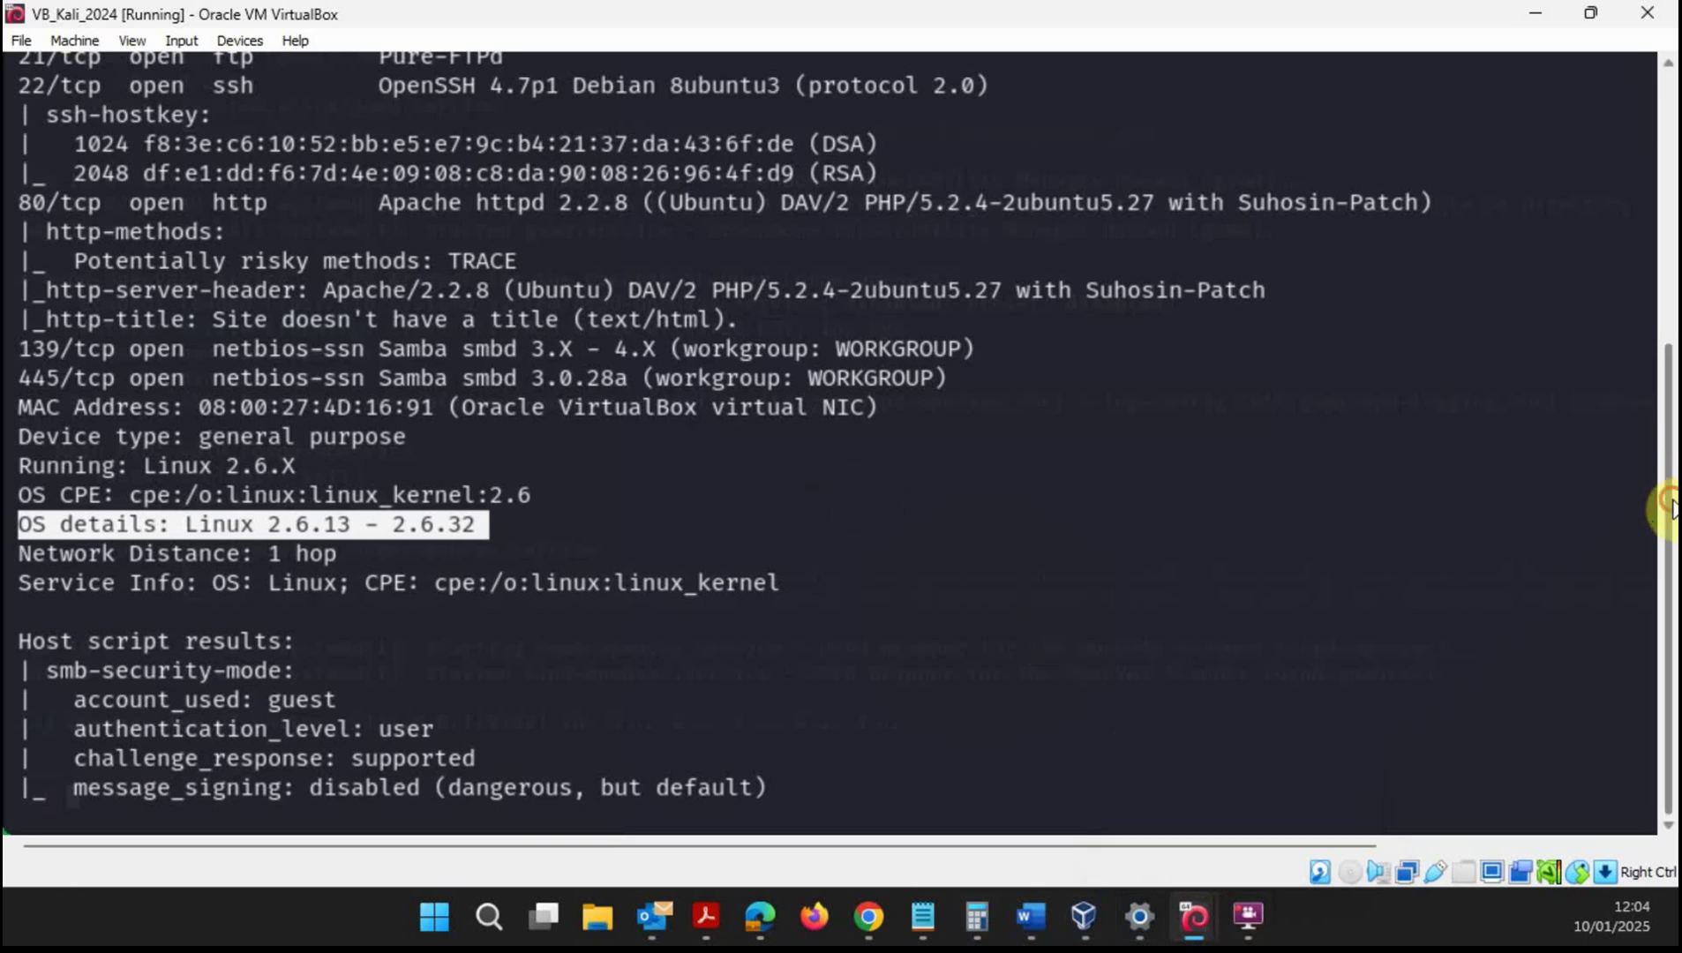
pyautogui.moveTo(1665, 508); pyautogui.dragTo(1668, 269)
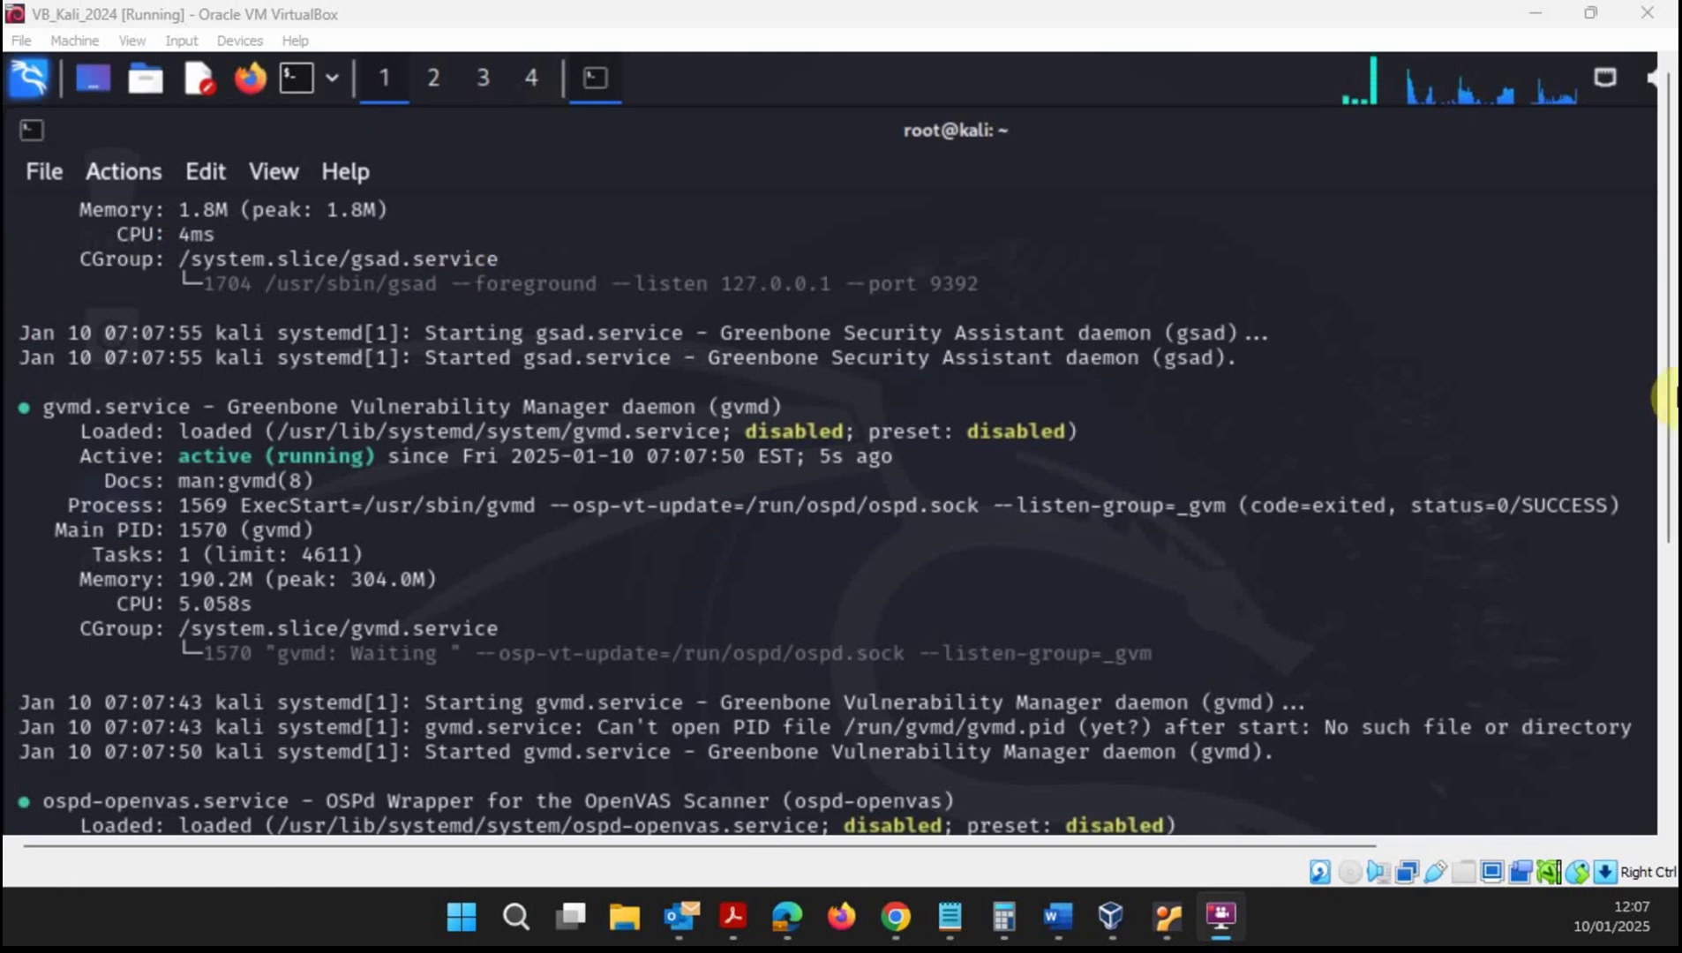
# - Scroll the service output, then sign in to Greenbone Security Assistant at 127.0.0.1:9392
pyautogui.moveTo(1671, 335); pyautogui.dragTo(1664, 375)
pyautogui.scroll(-1, 529, 383)
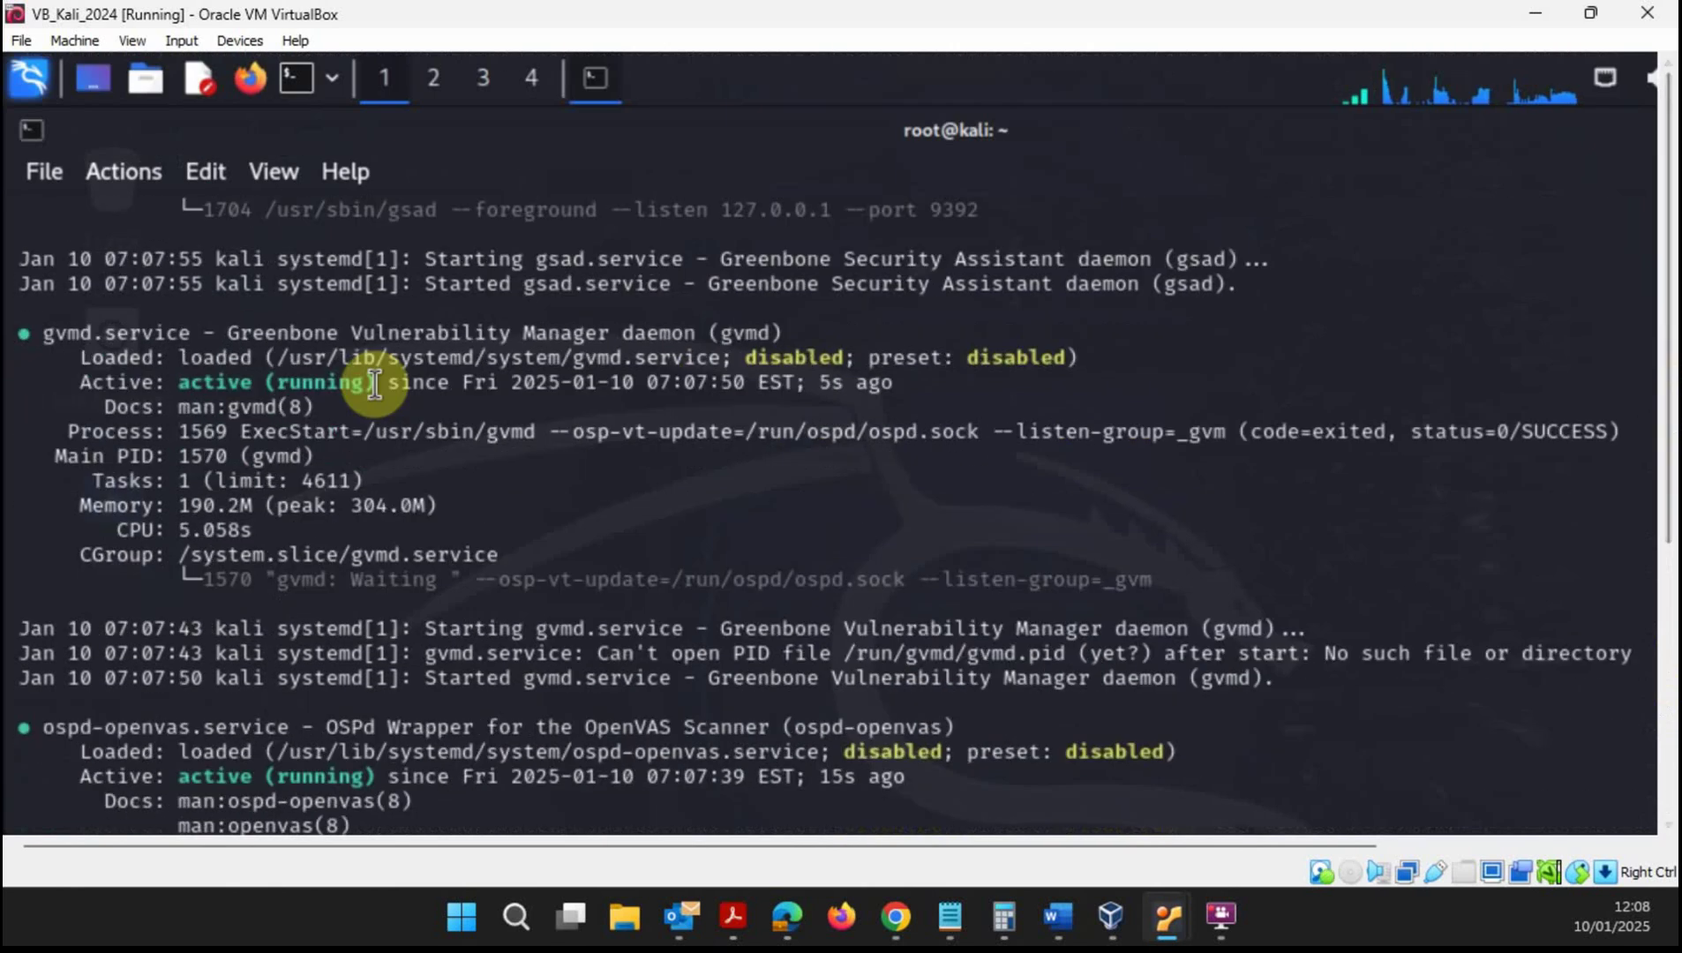
pyautogui.scroll(7, 1603, 322)
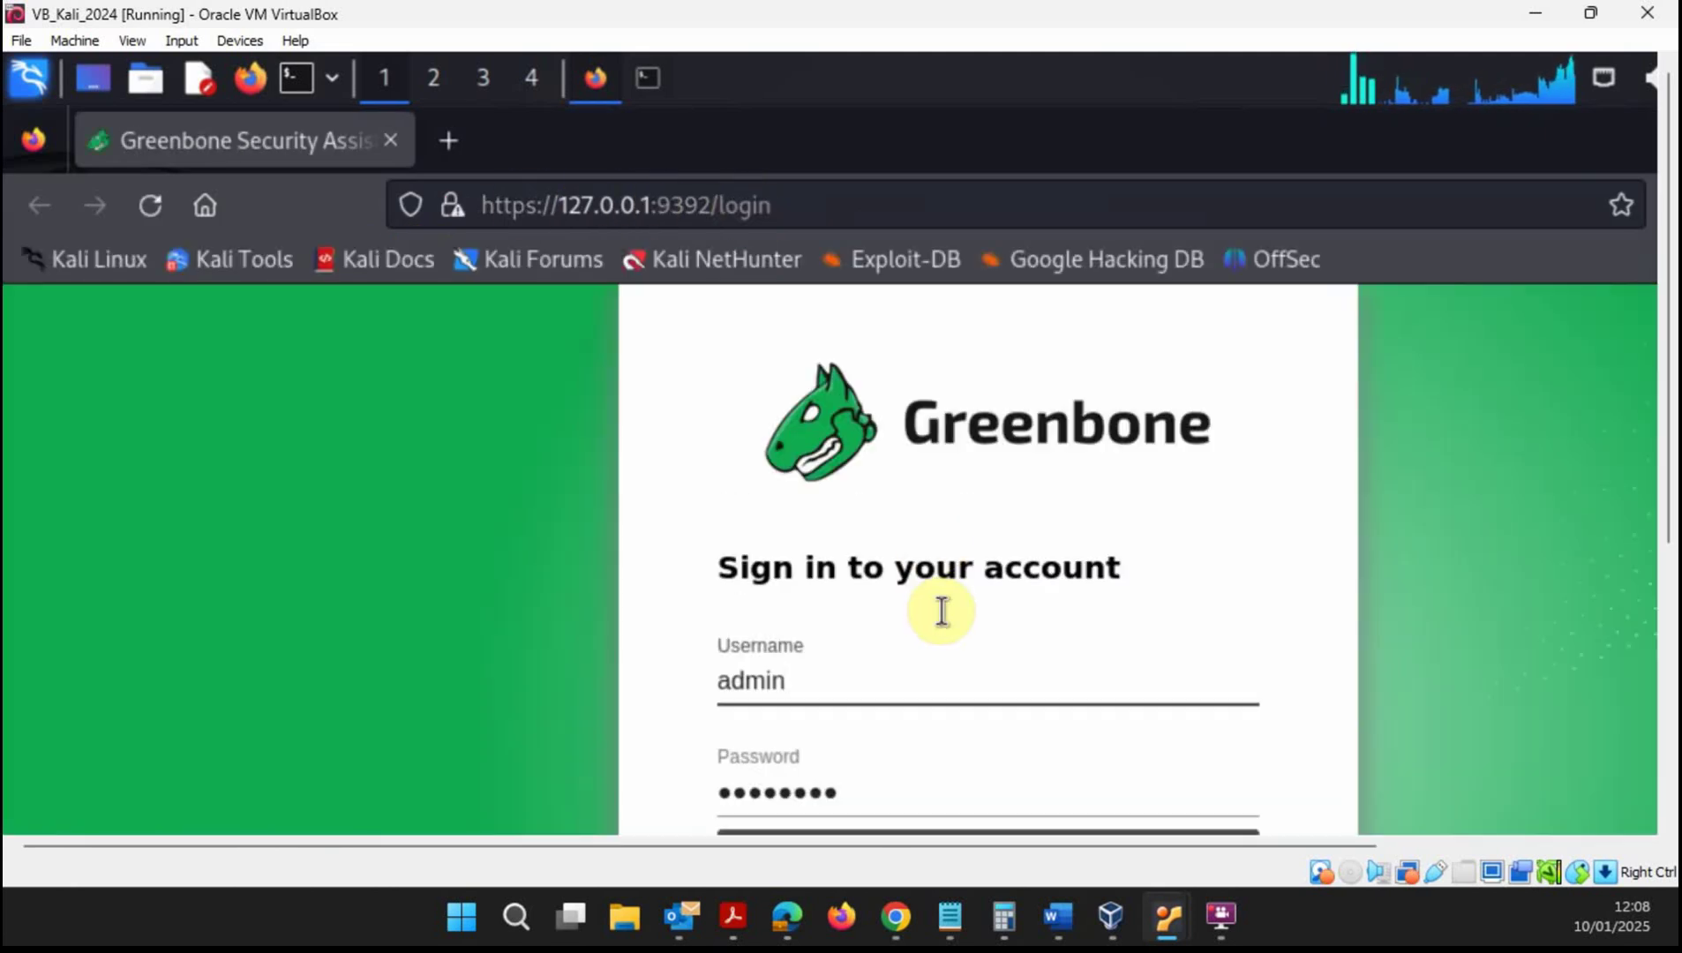
pyautogui.moveTo(1664, 319); pyautogui.dragTo(1667, 406)
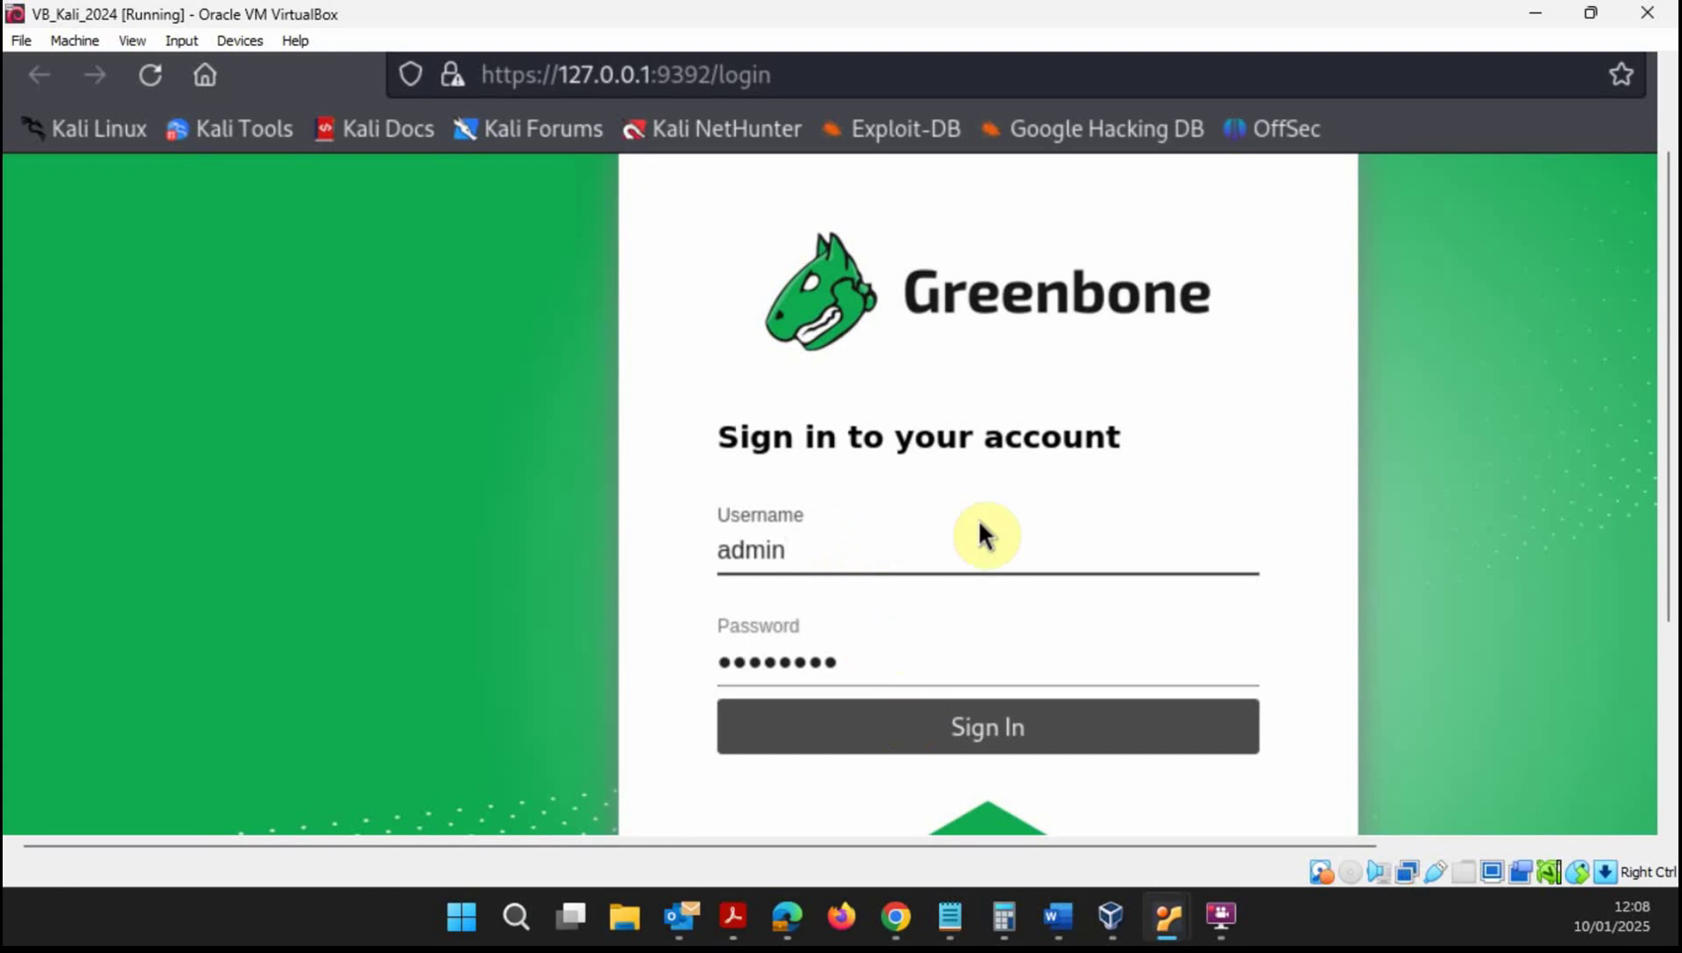
pyautogui.click(1054, 750)
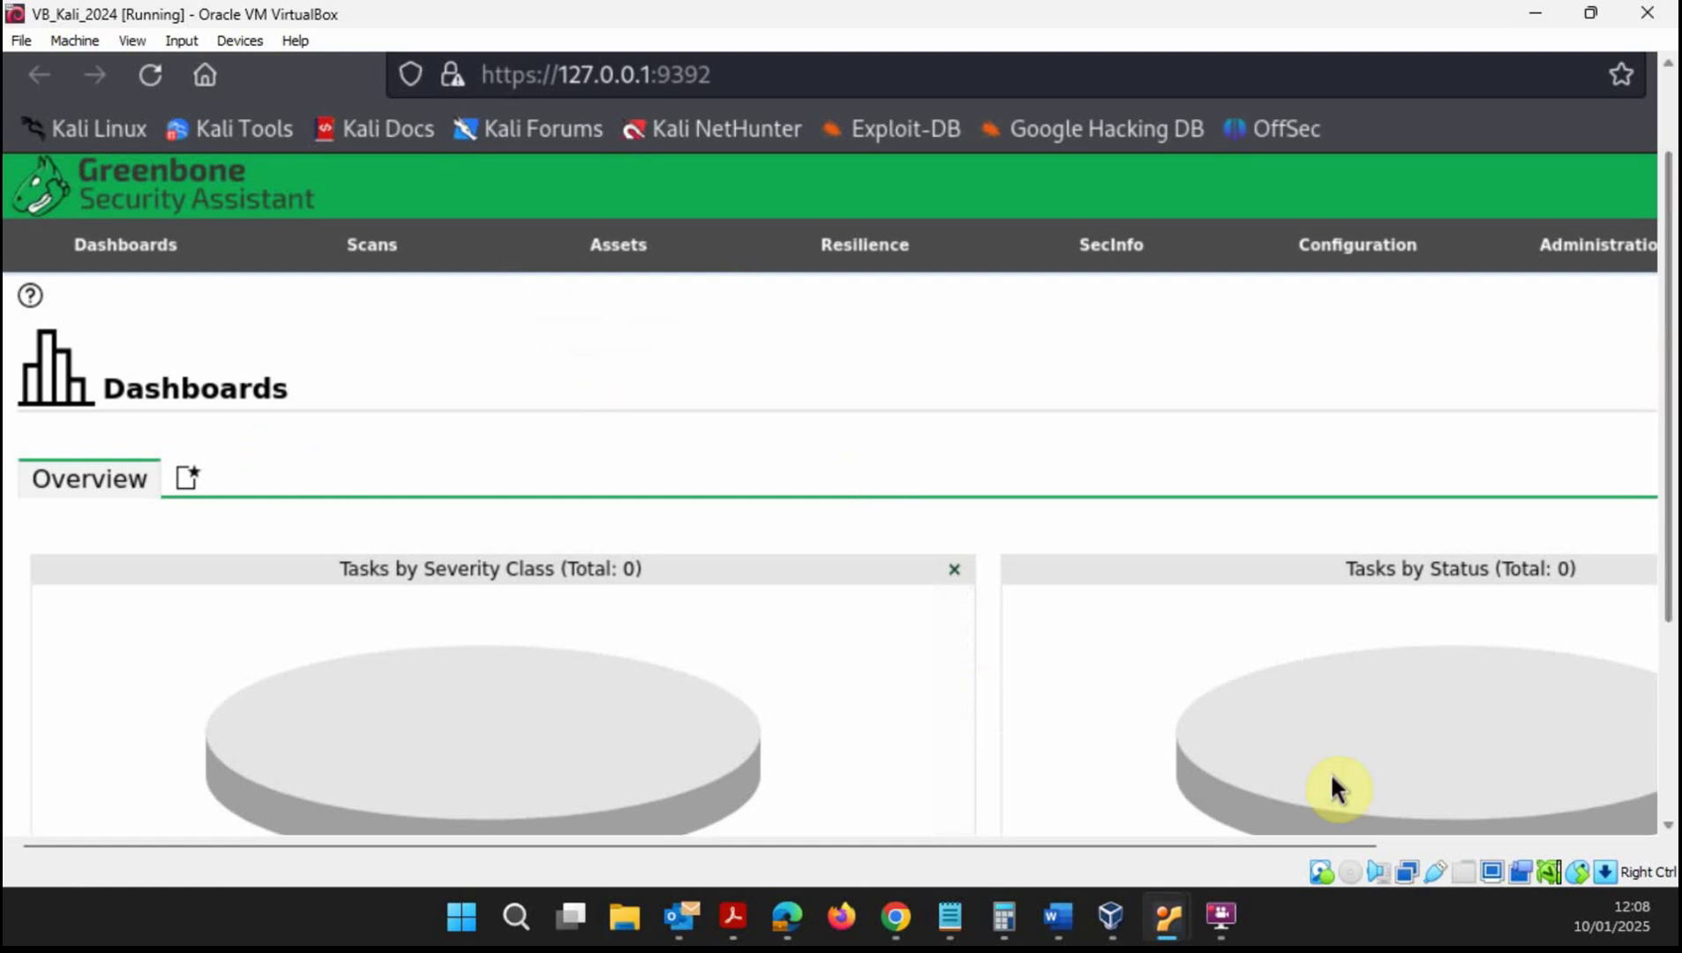
# - Briefly switch to the Kong VM, minimize it, and scroll the Greenbone dashboard back to the top
pyautogui.moveTo(1159, 897)
pyautogui.click(1086, 809)
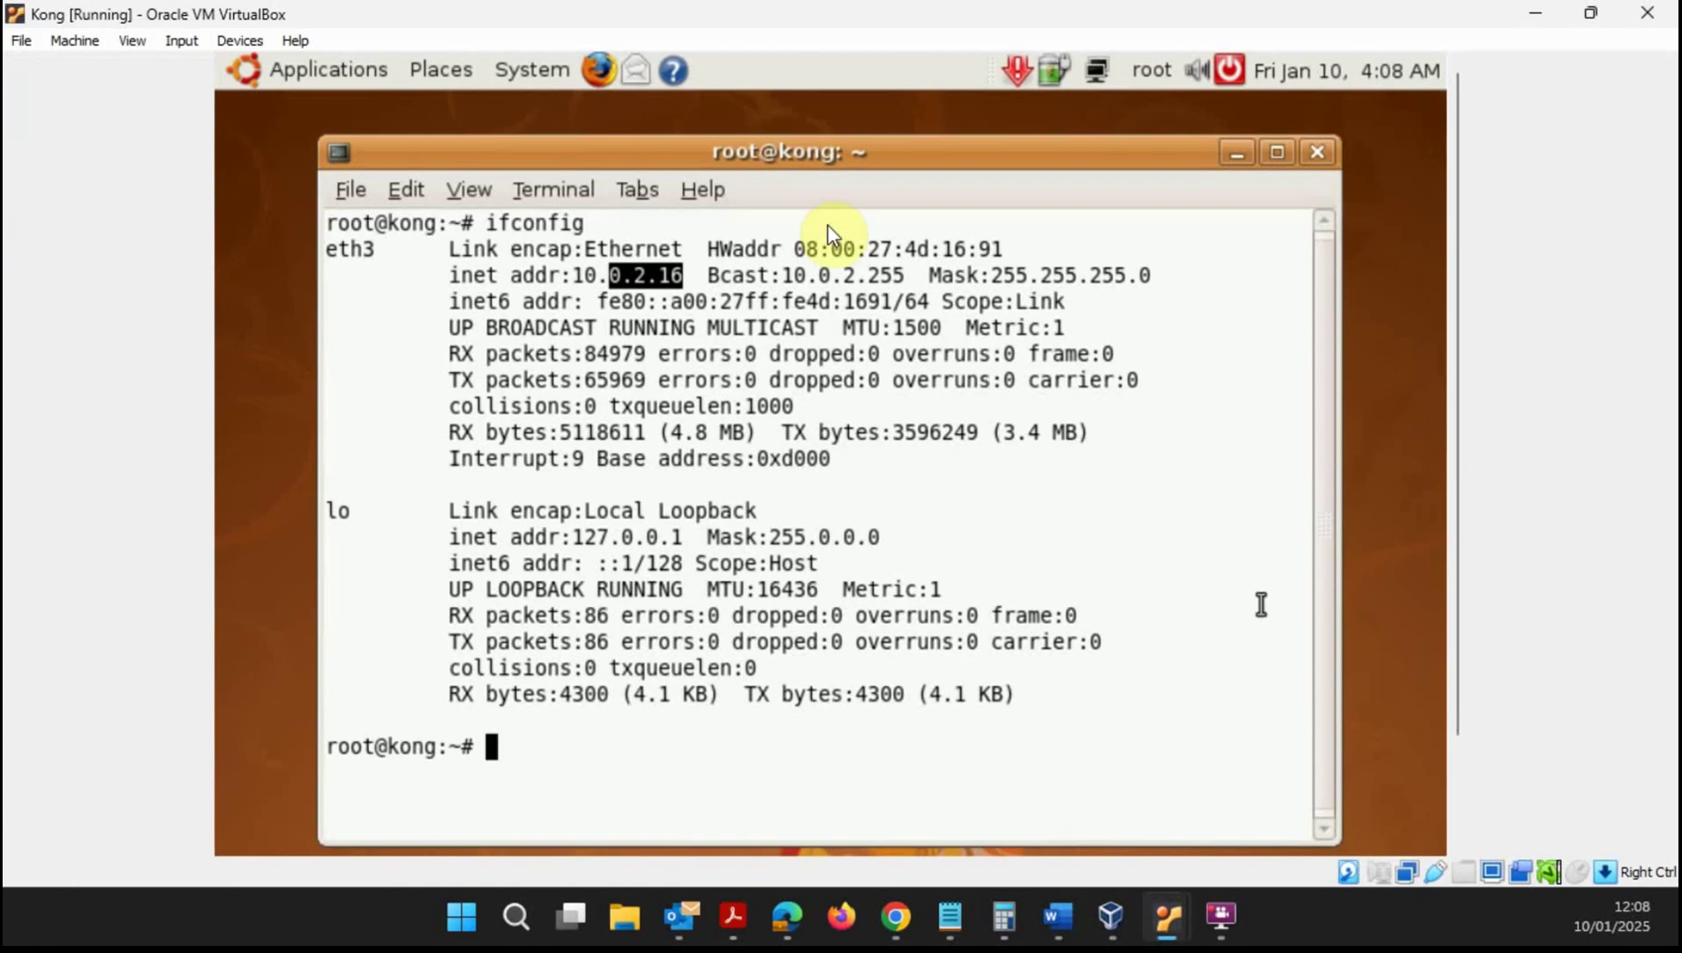
pyautogui.click(1536, 13)
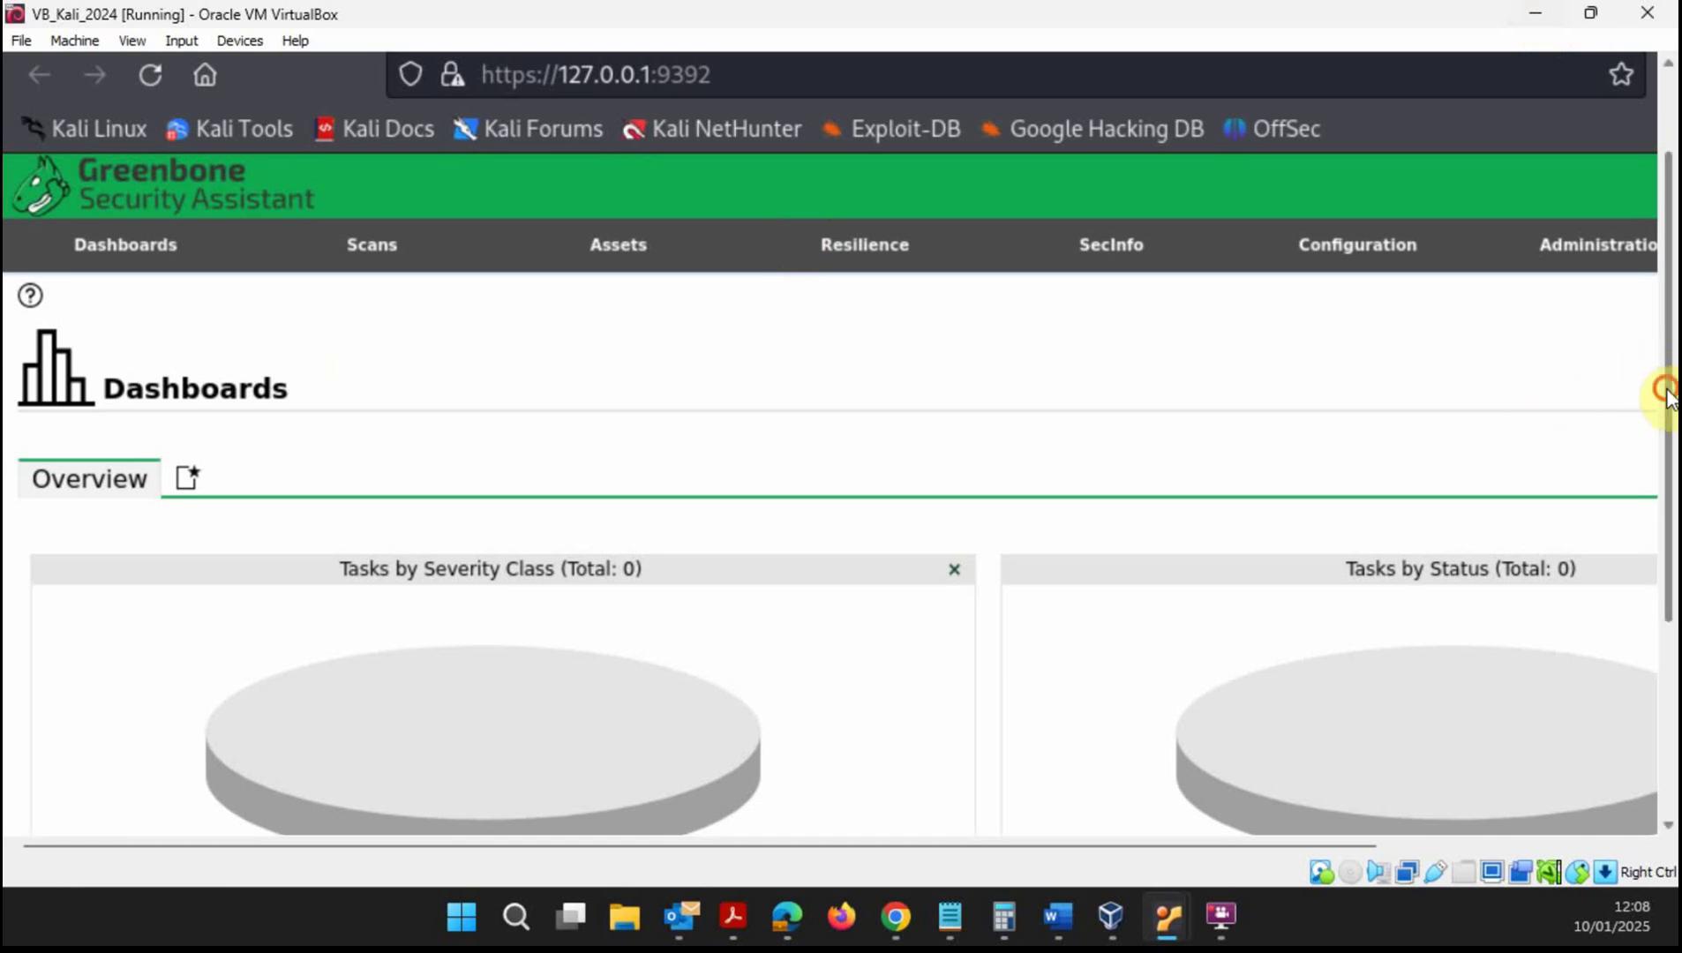
pyautogui.moveTo(1664, 386); pyautogui.dragTo(1668, 664)
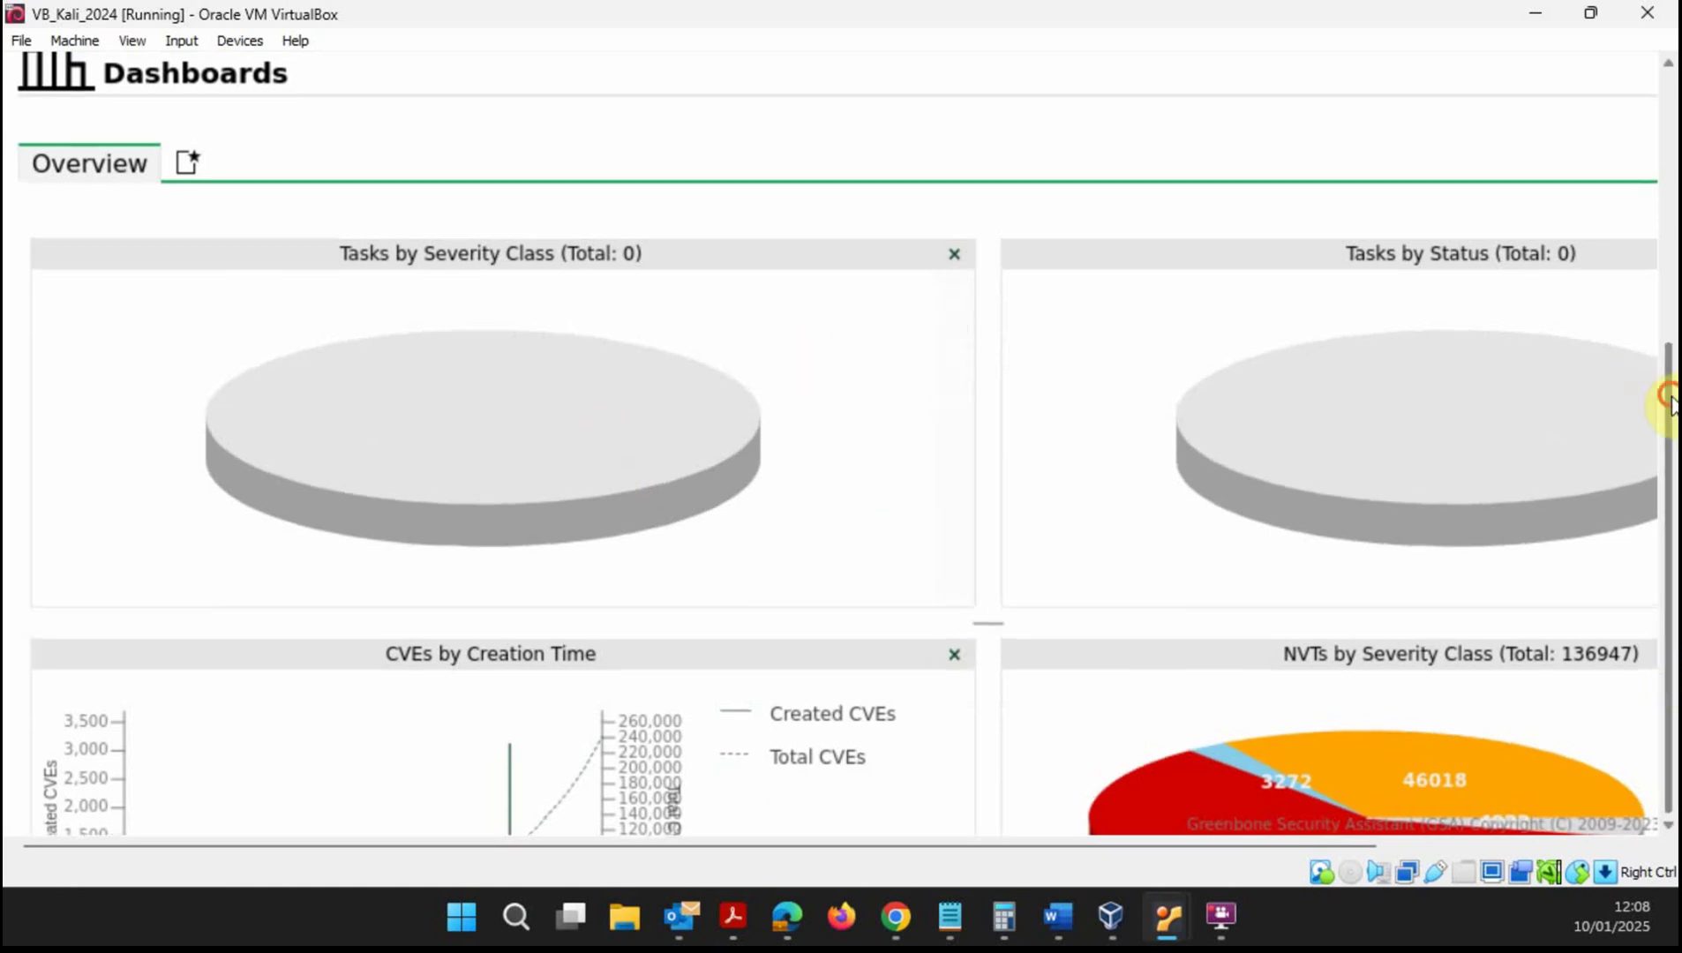
pyautogui.moveTo(1667, 405); pyautogui.dragTo(1671, 203)
pyautogui.moveTo(349, 300)
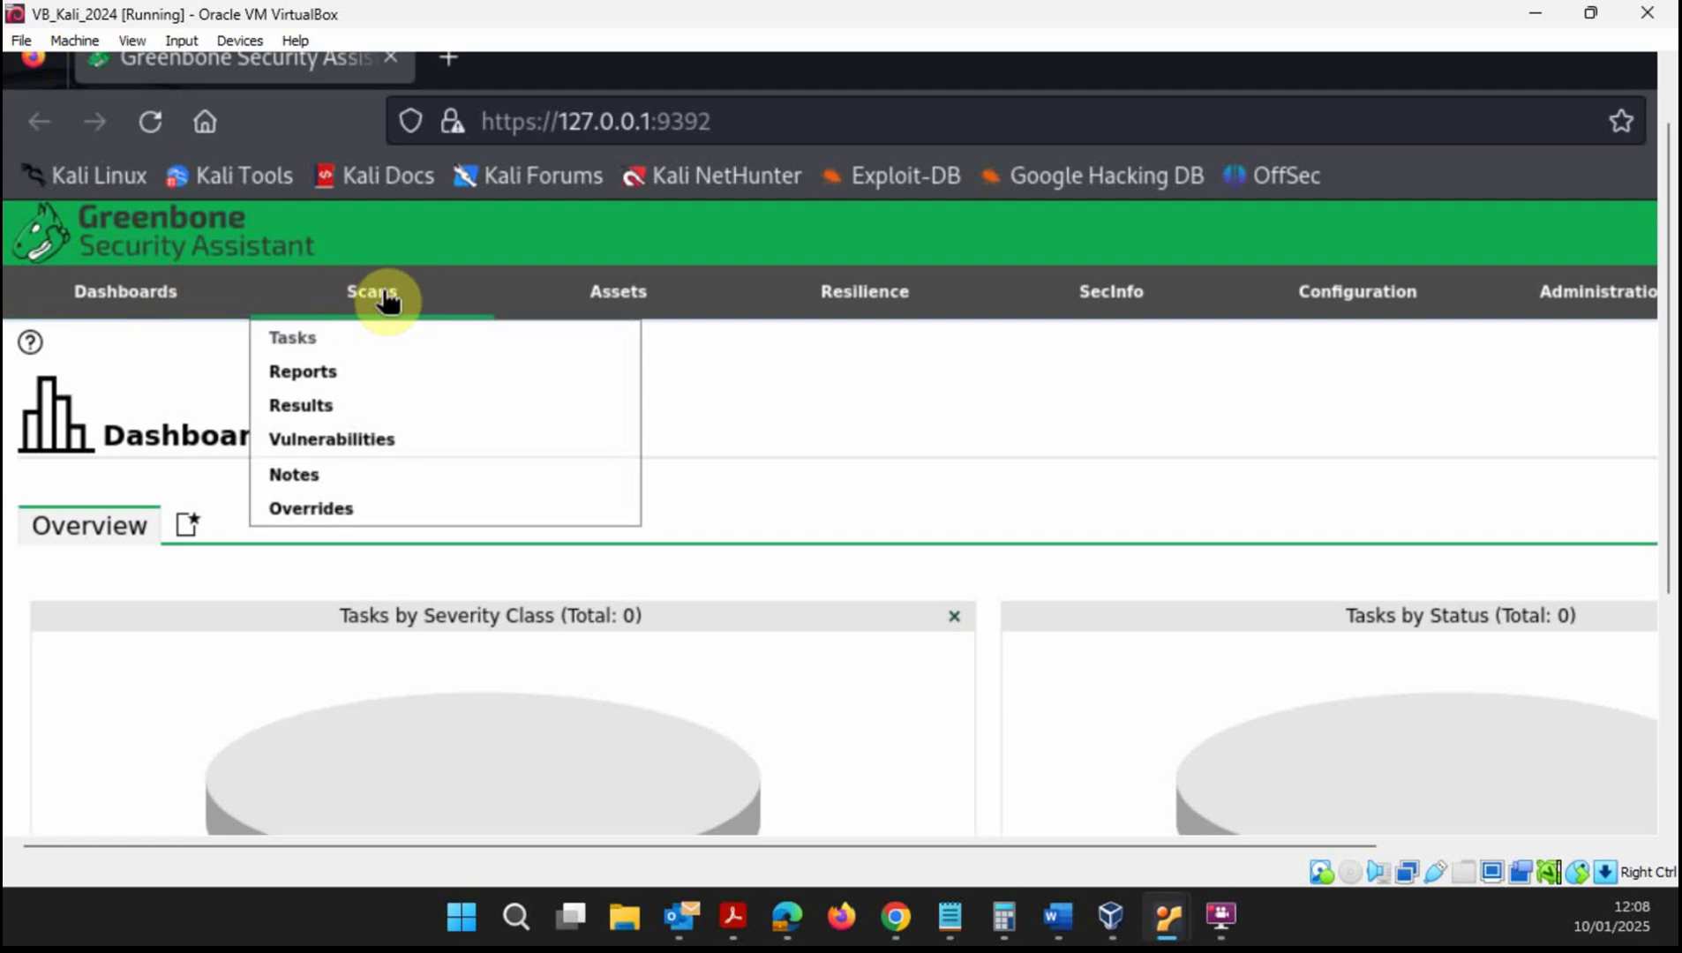
# - Go to Scans > Tasks and open the Task Wizard after closing the Advanced Task Wizard
pyautogui.click(300, 342)
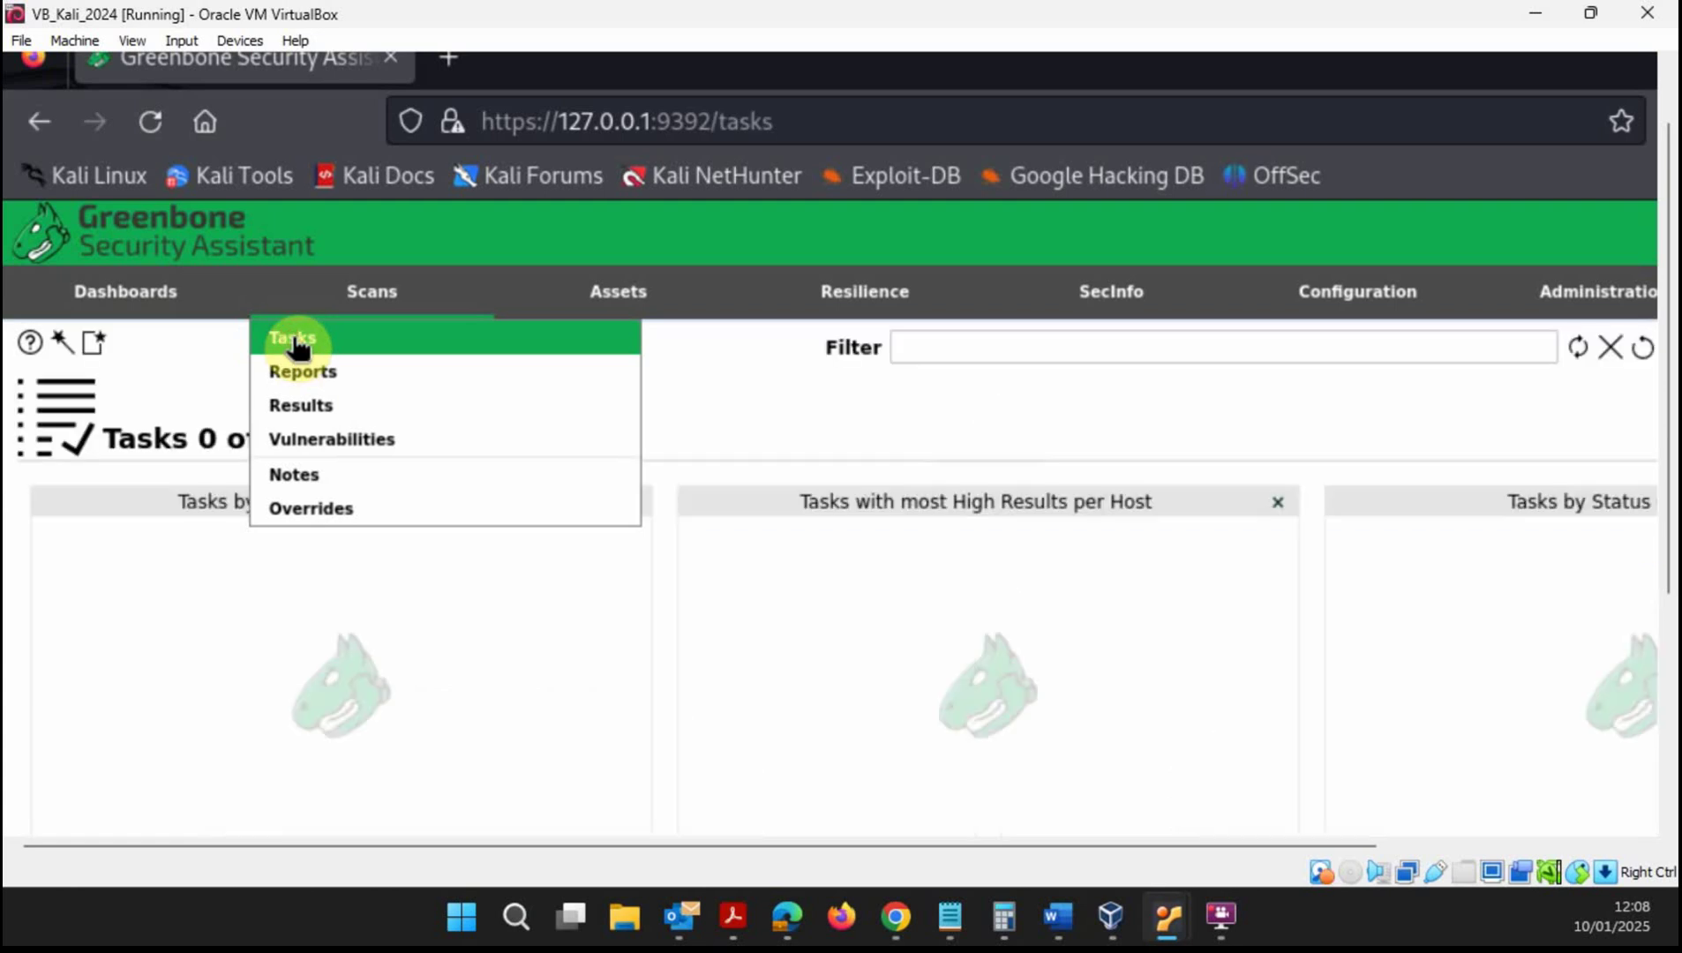
pyautogui.moveTo(95, 353)
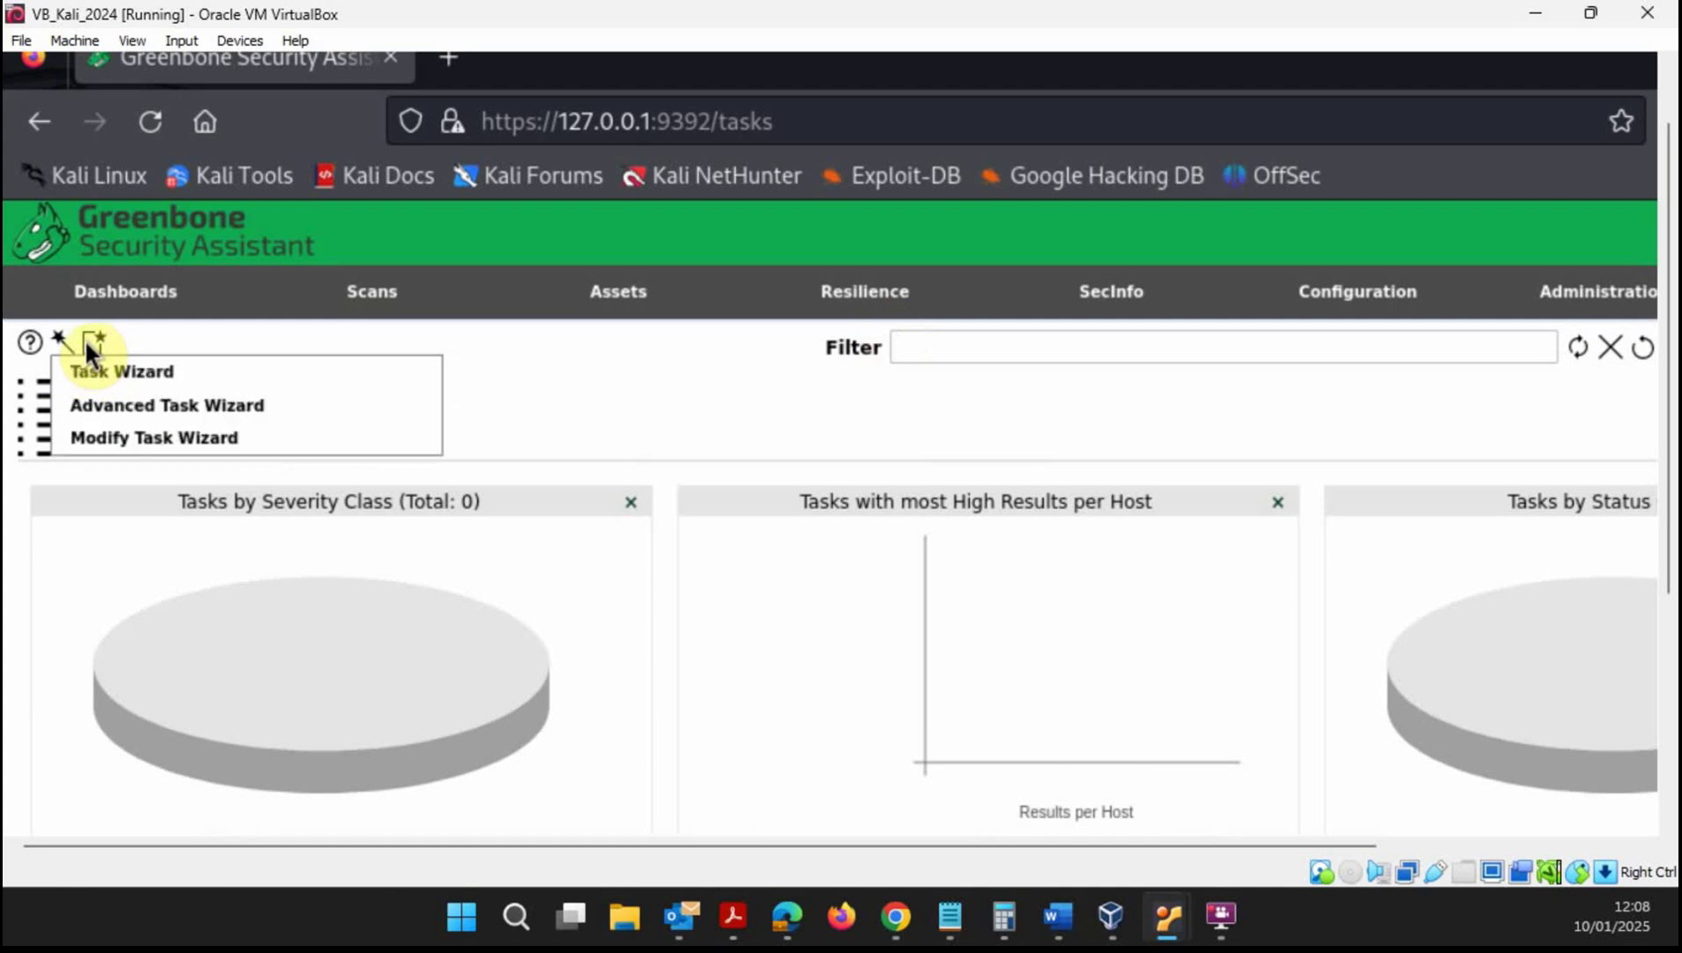
pyautogui.click(102, 405)
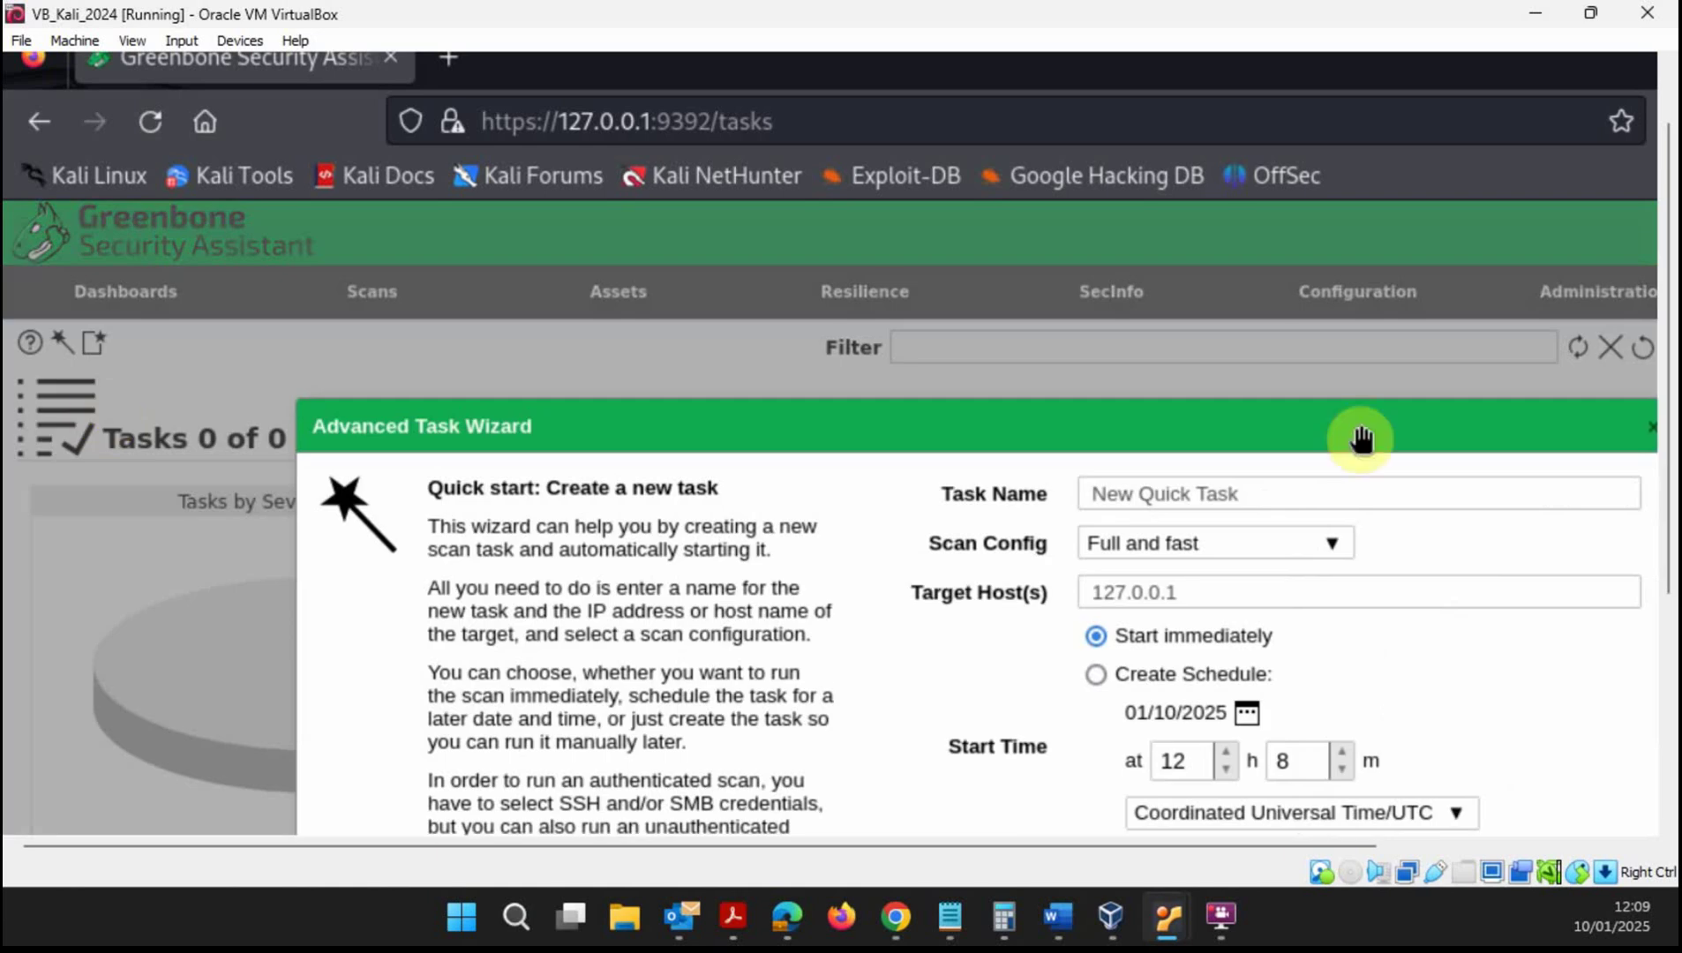
pyautogui.scroll(-2, 1671, 426)
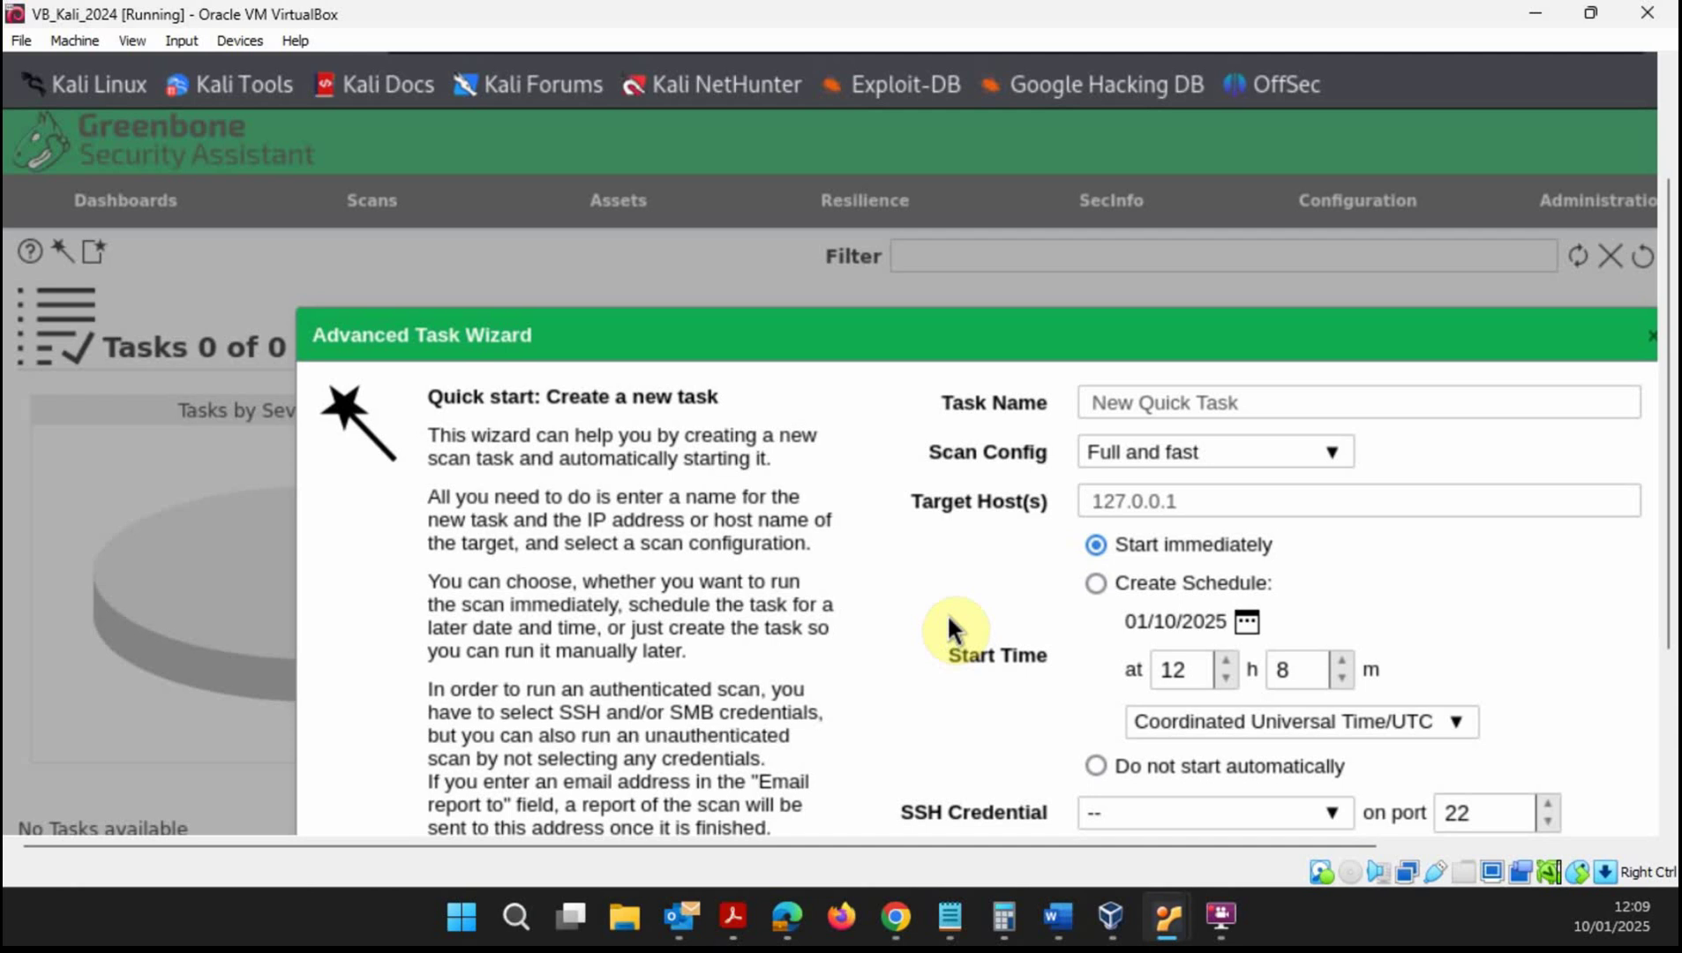
pyautogui.click(1652, 337)
pyautogui.moveTo(70, 248)
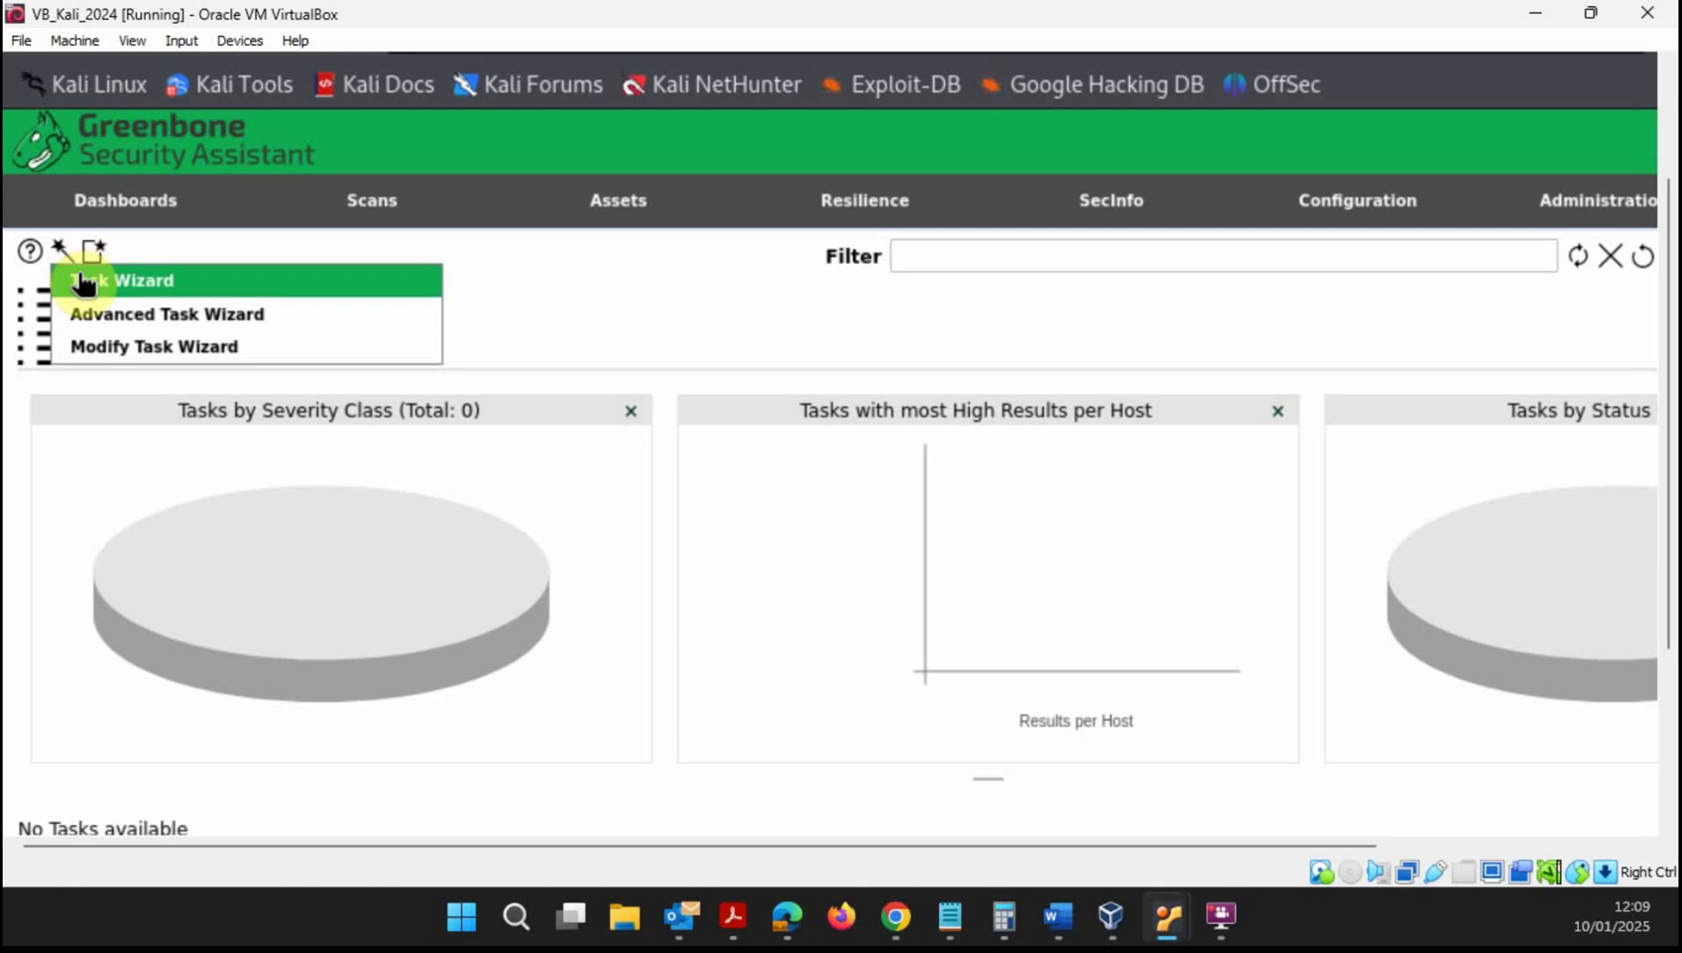
pyautogui.click(78, 279)
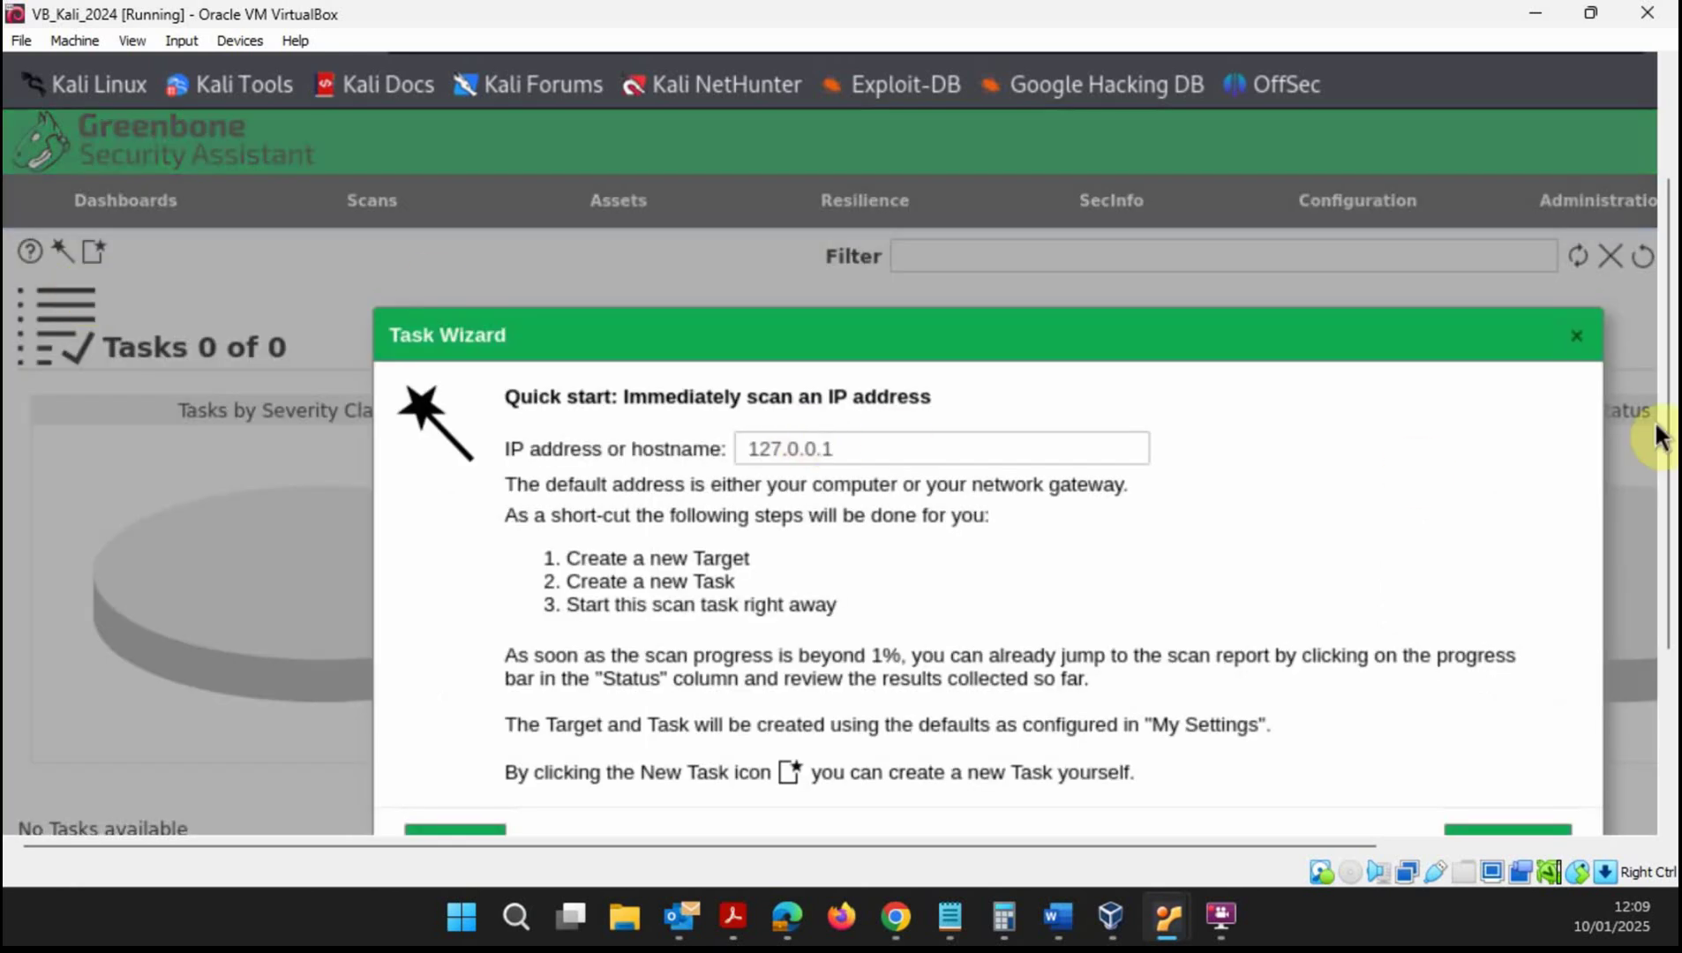
# - Replace 127.0.0.1 with 10.0.2.16 in the Task Wizard and start the scan
pyautogui.scroll(-2, 1663, 410)
pyautogui.click(866, 361)
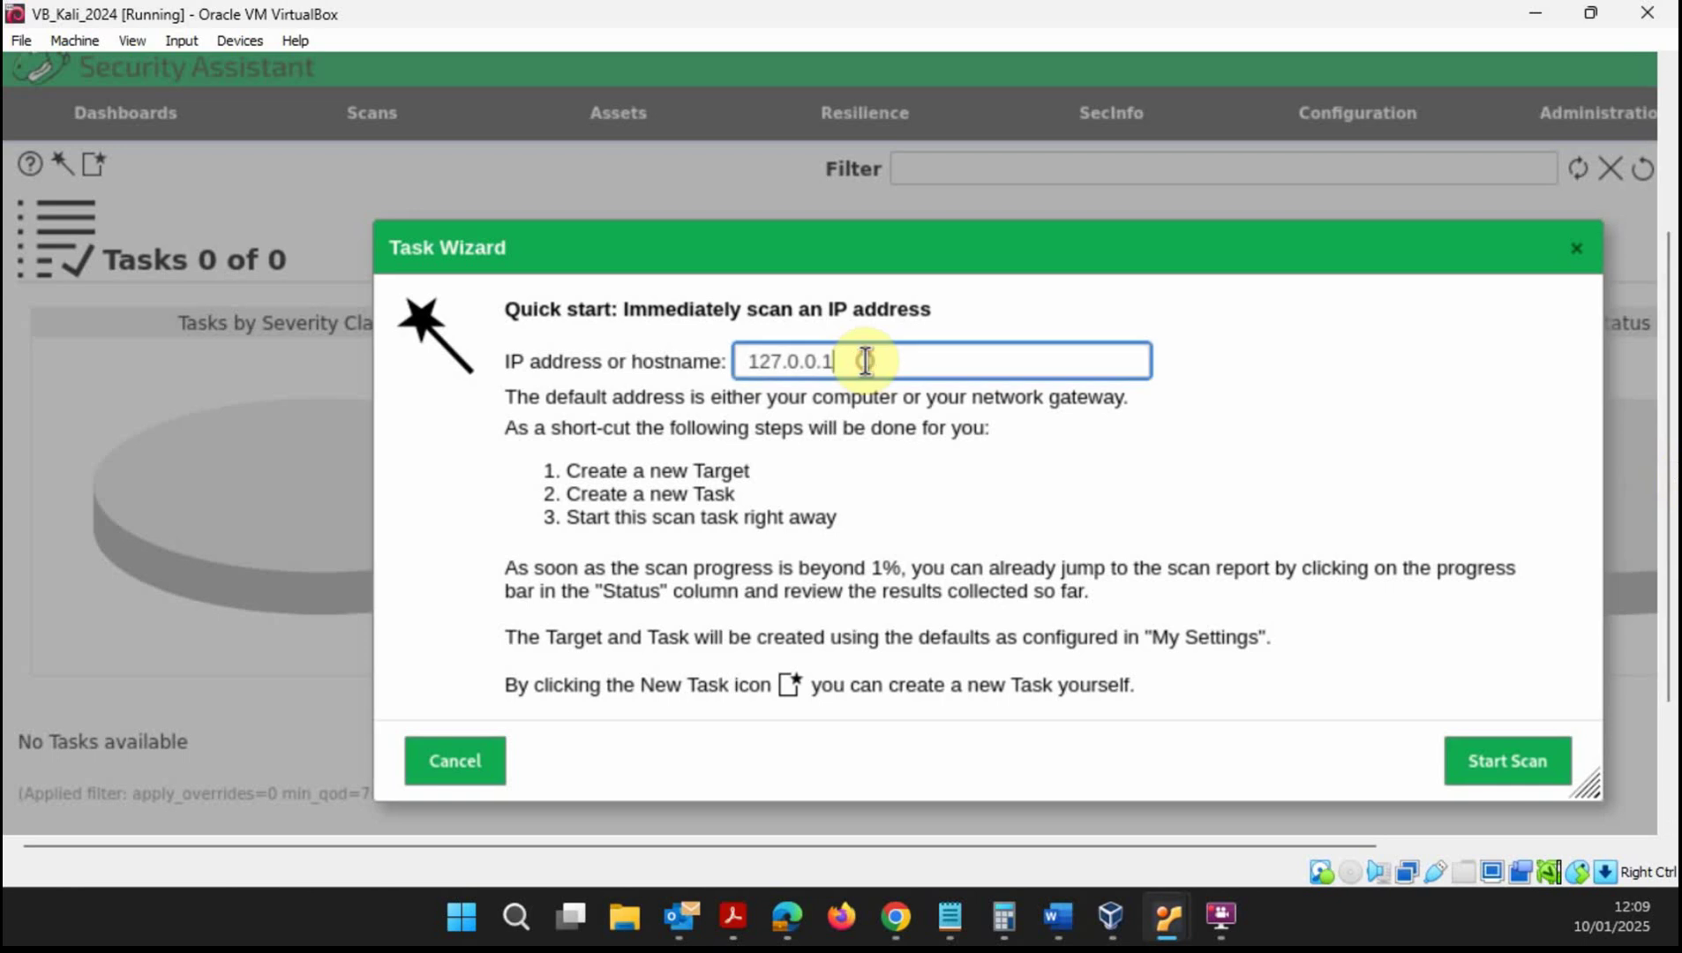
pyautogui.press('BackSpace')
pyautogui.press('BackSpace')
pyautogui.press('BackSpace')
pyautogui.press('BackSpace')
pyautogui.press('BackSpace')
pyautogui.press('BackSpace')
pyautogui.press('BackSpace')
pyautogui.write('10.0.')
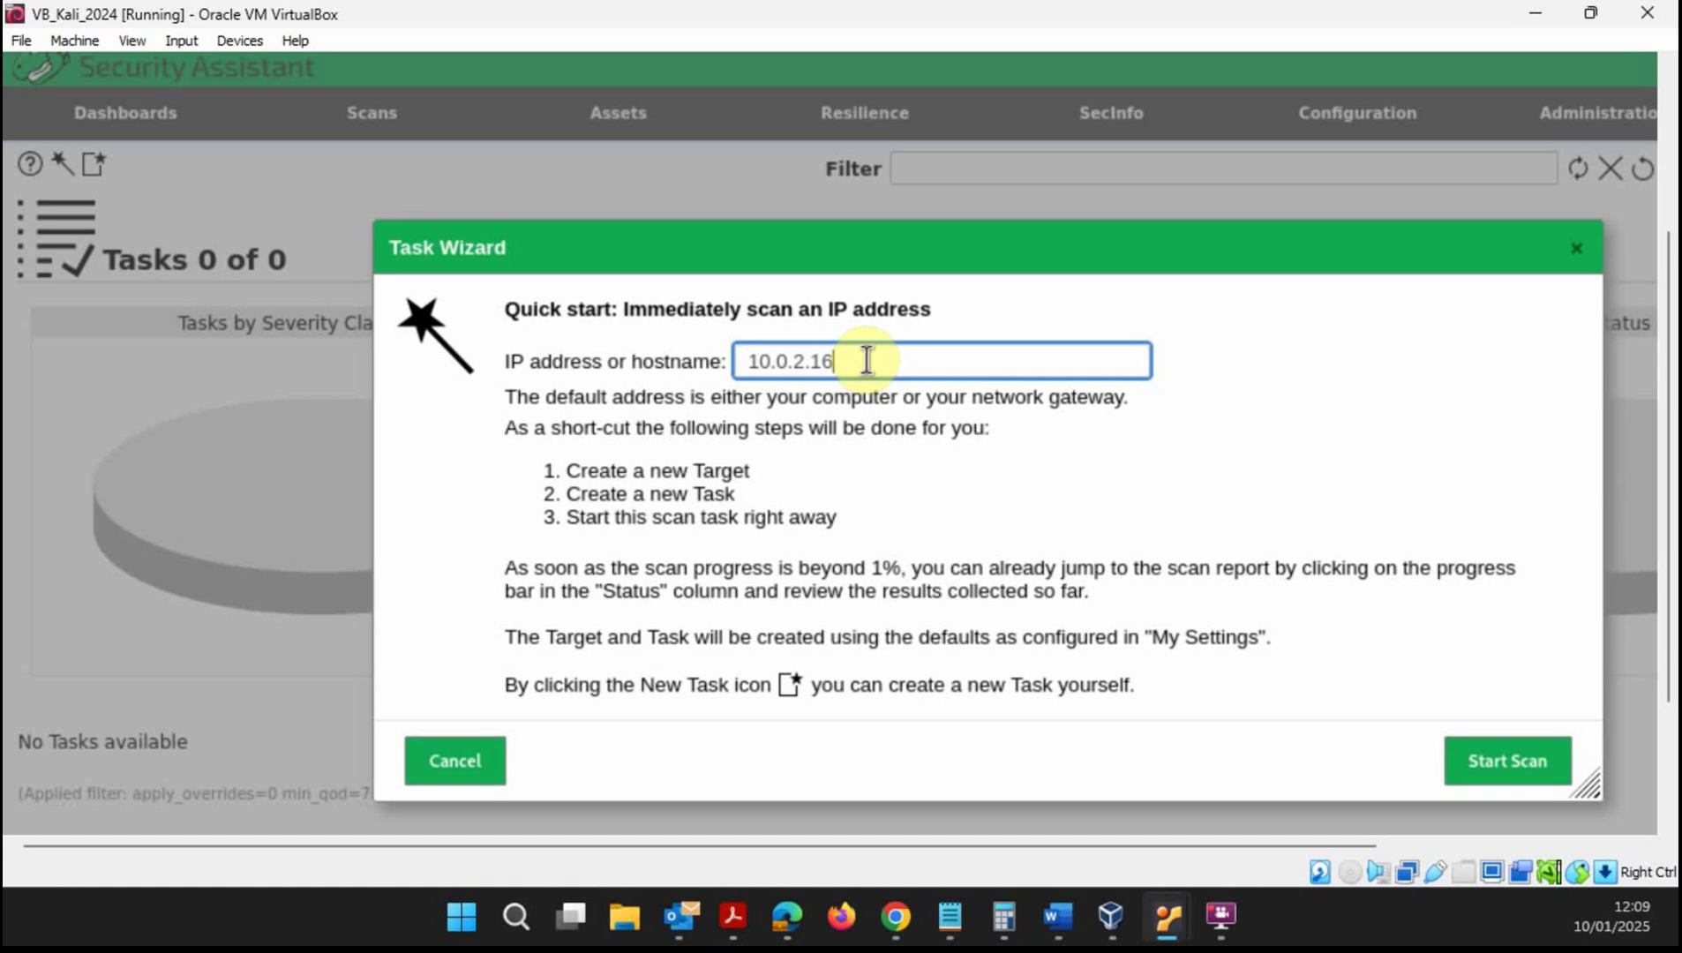
pyautogui.click(1507, 773)
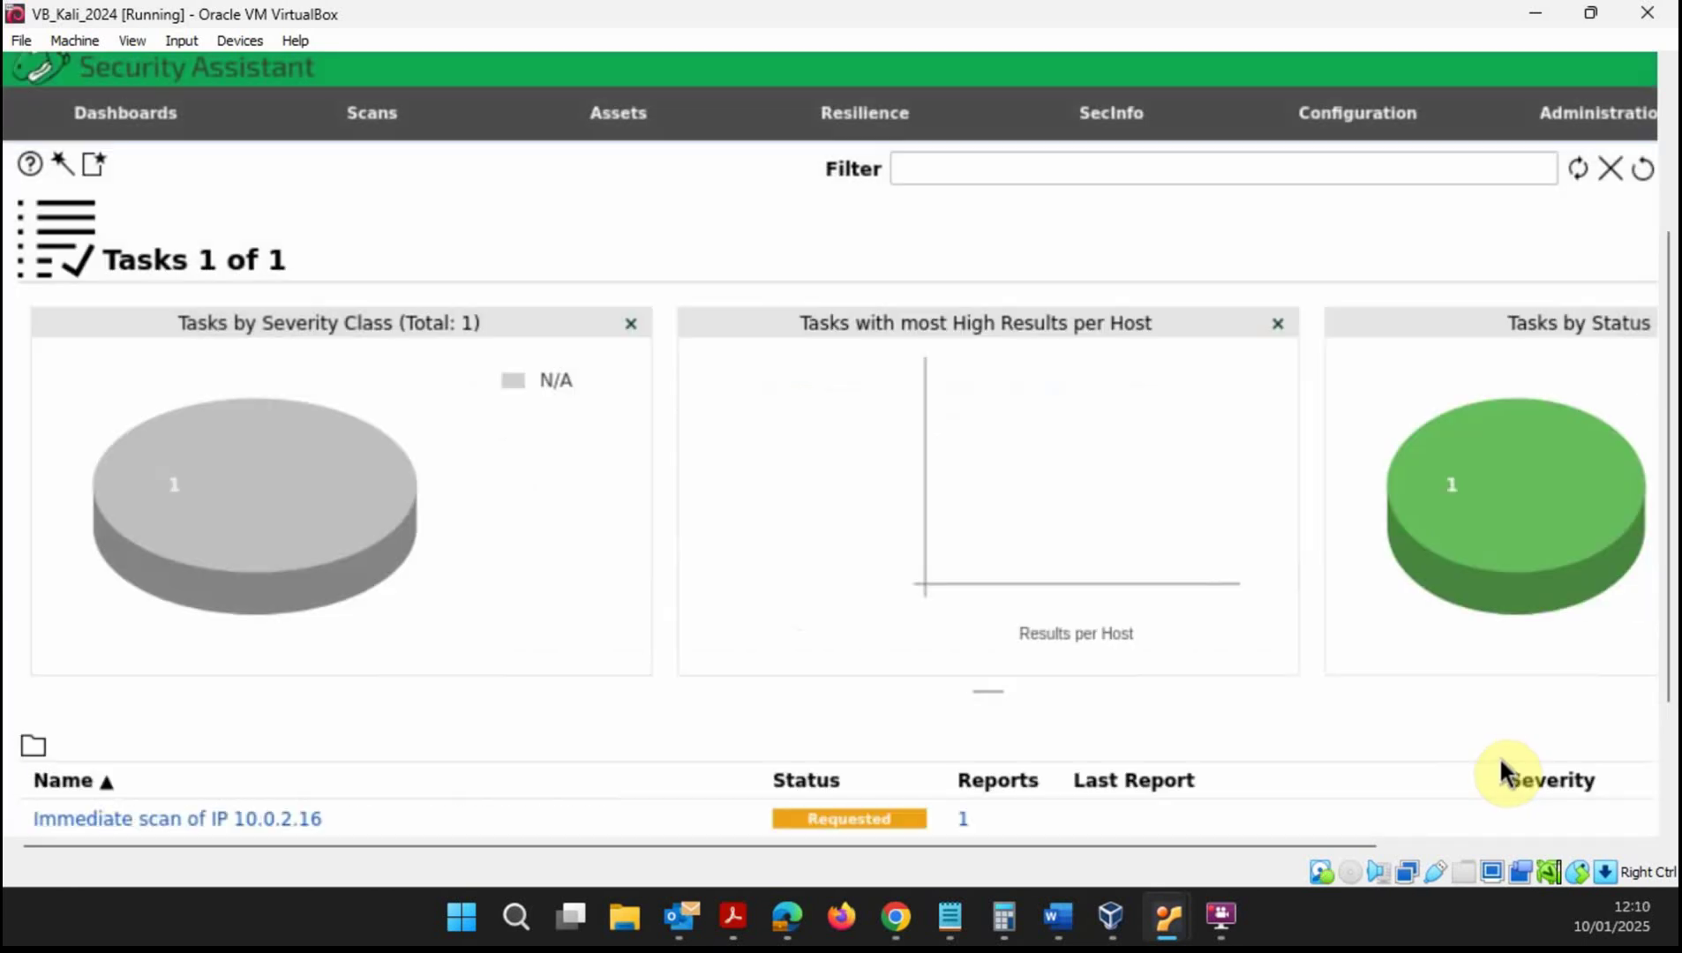
# - Watch the 10.0.2.16 task progress to 96%, then open its report from the status bar
pyautogui.moveTo(1667, 340); pyautogui.dragTo(1672, 435)
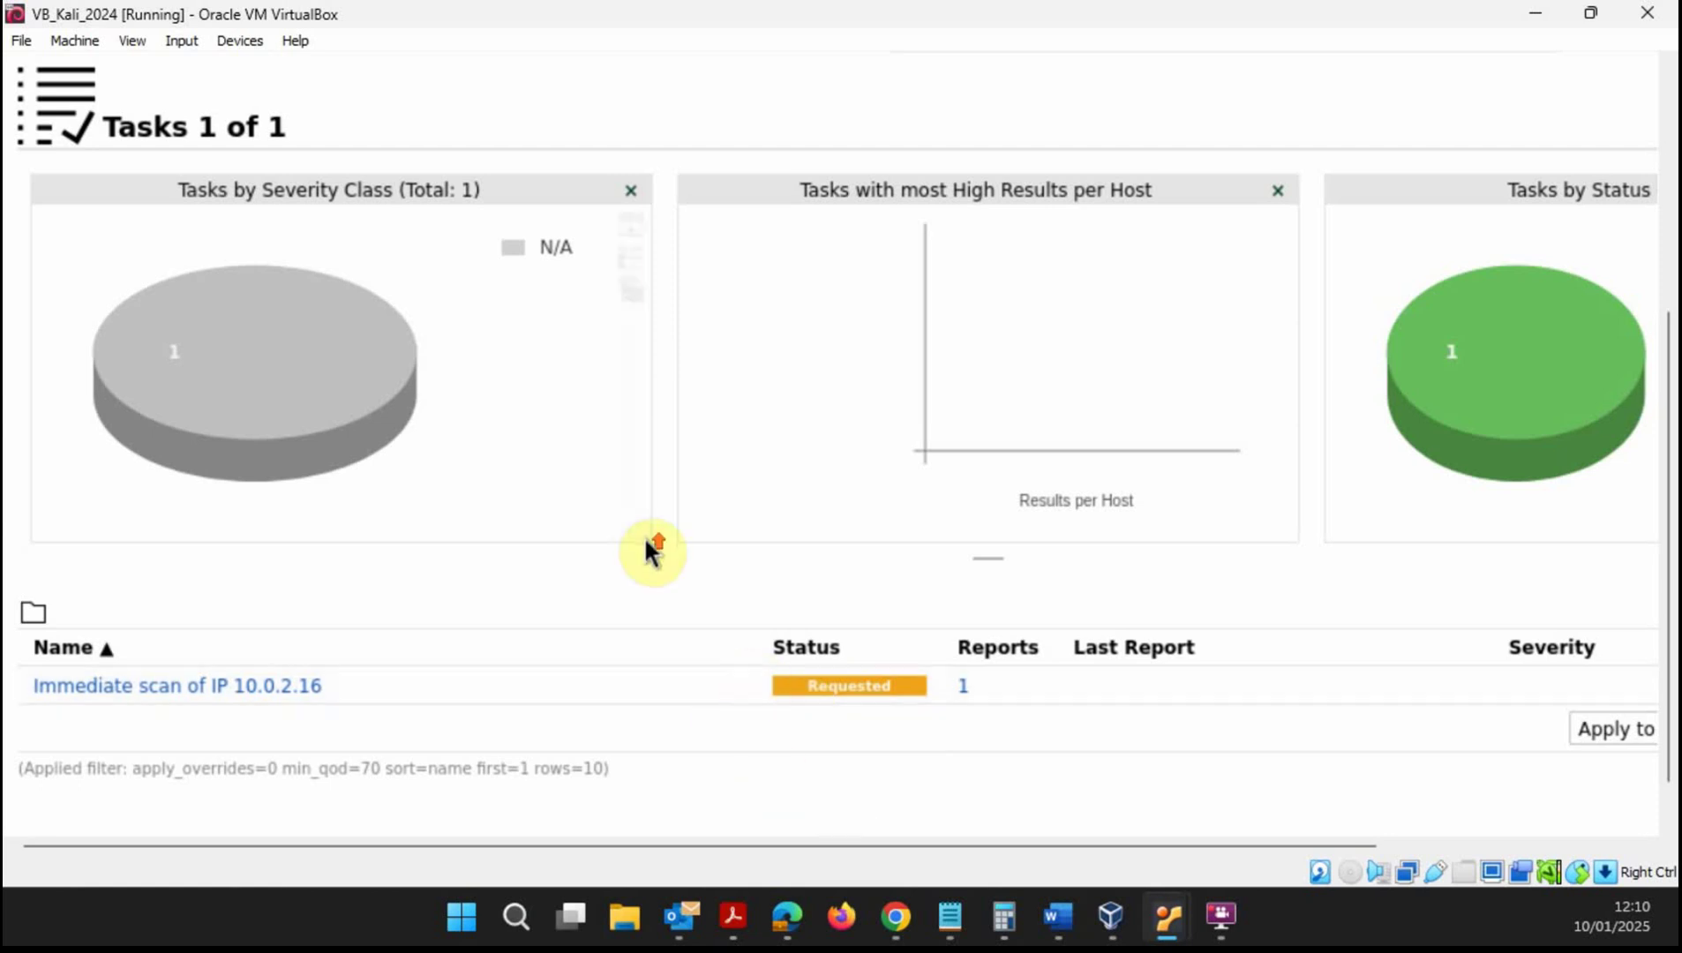
pyautogui.moveTo(645, 543)
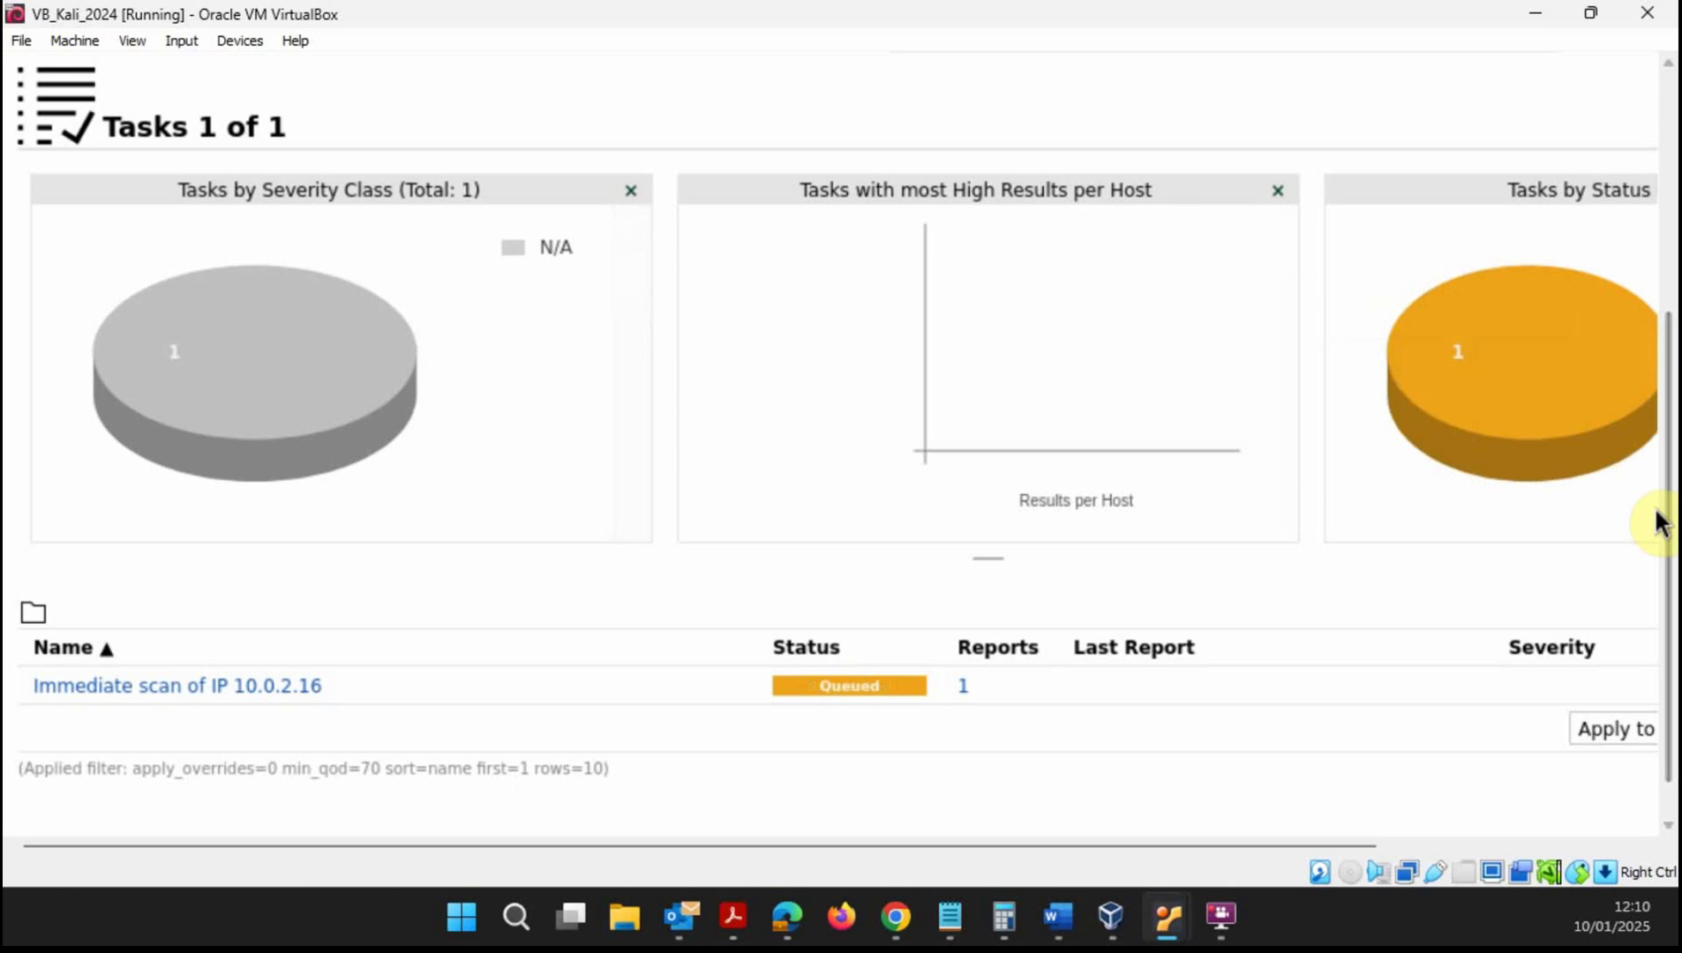
pyautogui.moveTo(1663, 518)
pyautogui.mouseDown()
pyautogui.moveTo(1660, 388)
pyautogui.moveTo(1667, 500)
pyautogui.mouseUp()
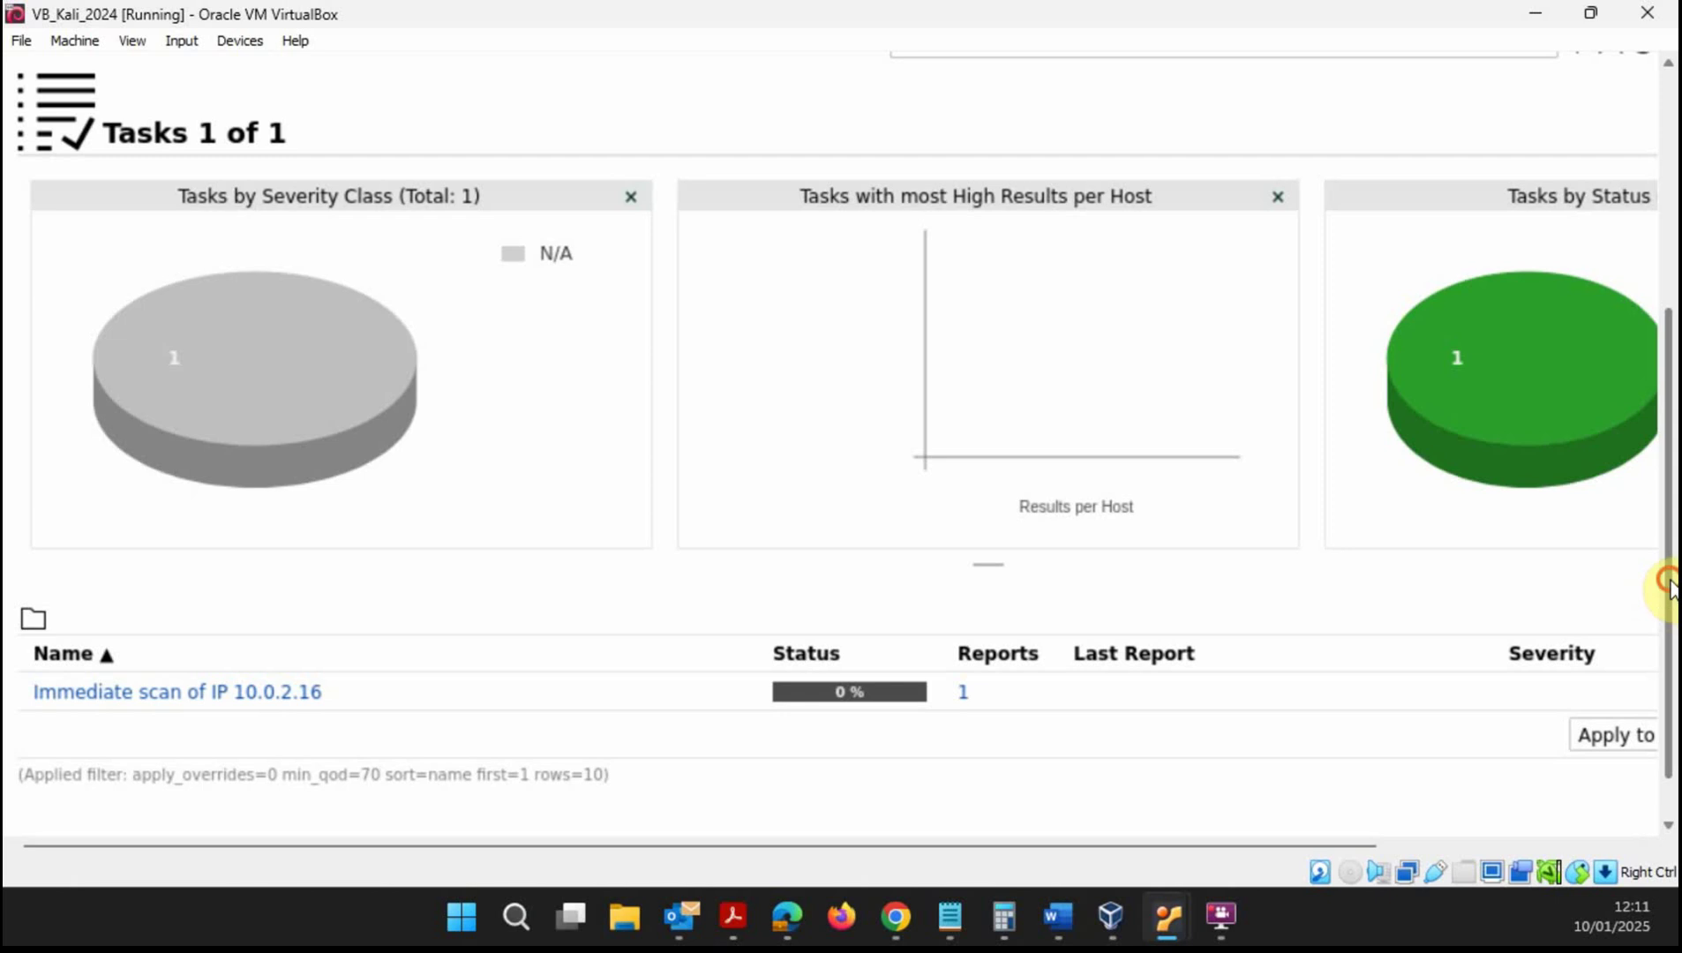
pyautogui.moveTo(1666, 585)
pyautogui.mouseDown()
pyautogui.moveTo(1663, 507)
pyautogui.moveTo(1663, 587)
pyautogui.mouseUp()
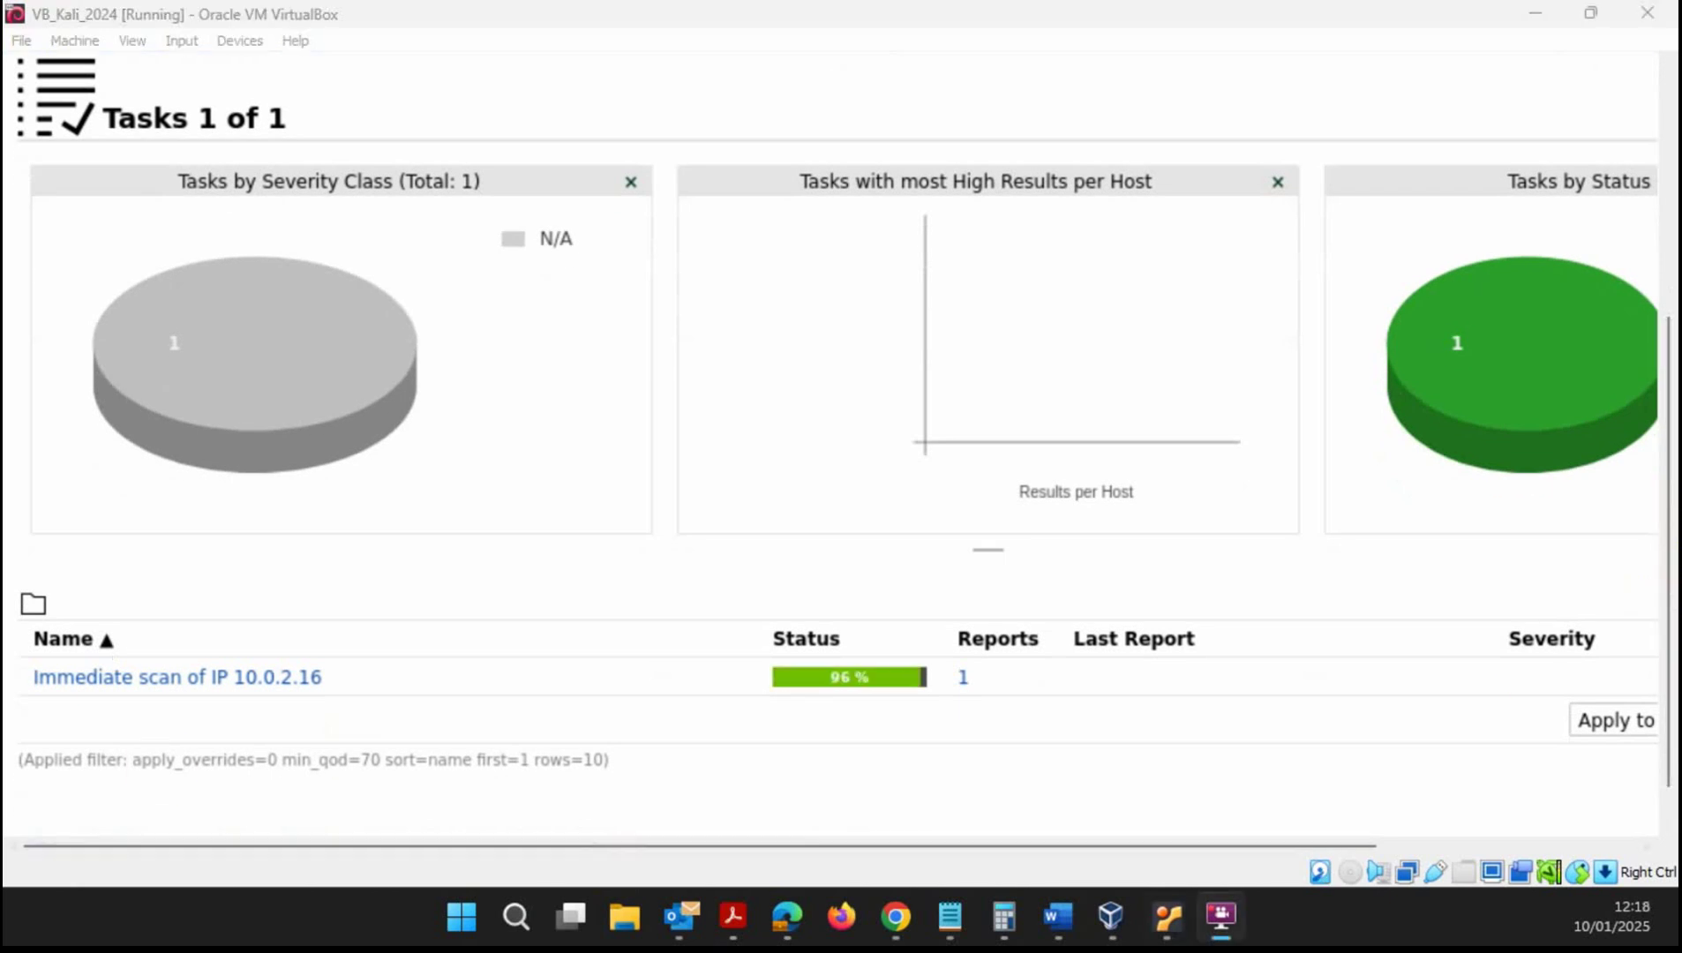
pyautogui.moveTo(1231, 238)
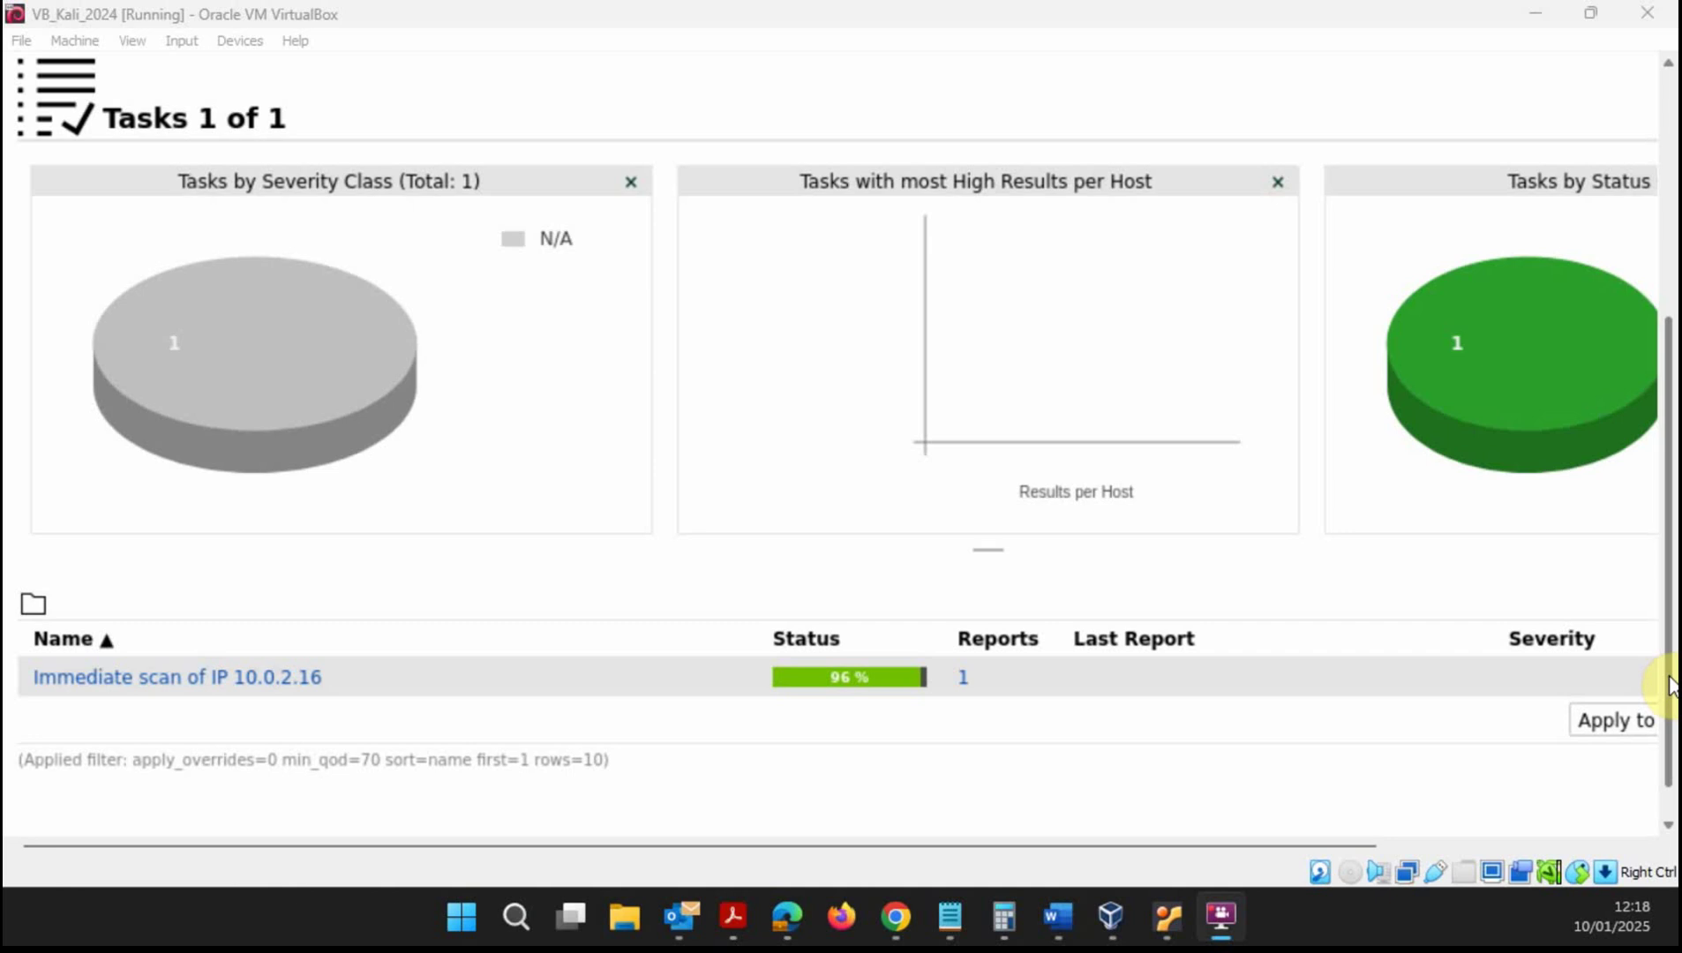
pyautogui.moveTo(1671, 684); pyautogui.dragTo(1671, 622)
pyautogui.click(843, 731)
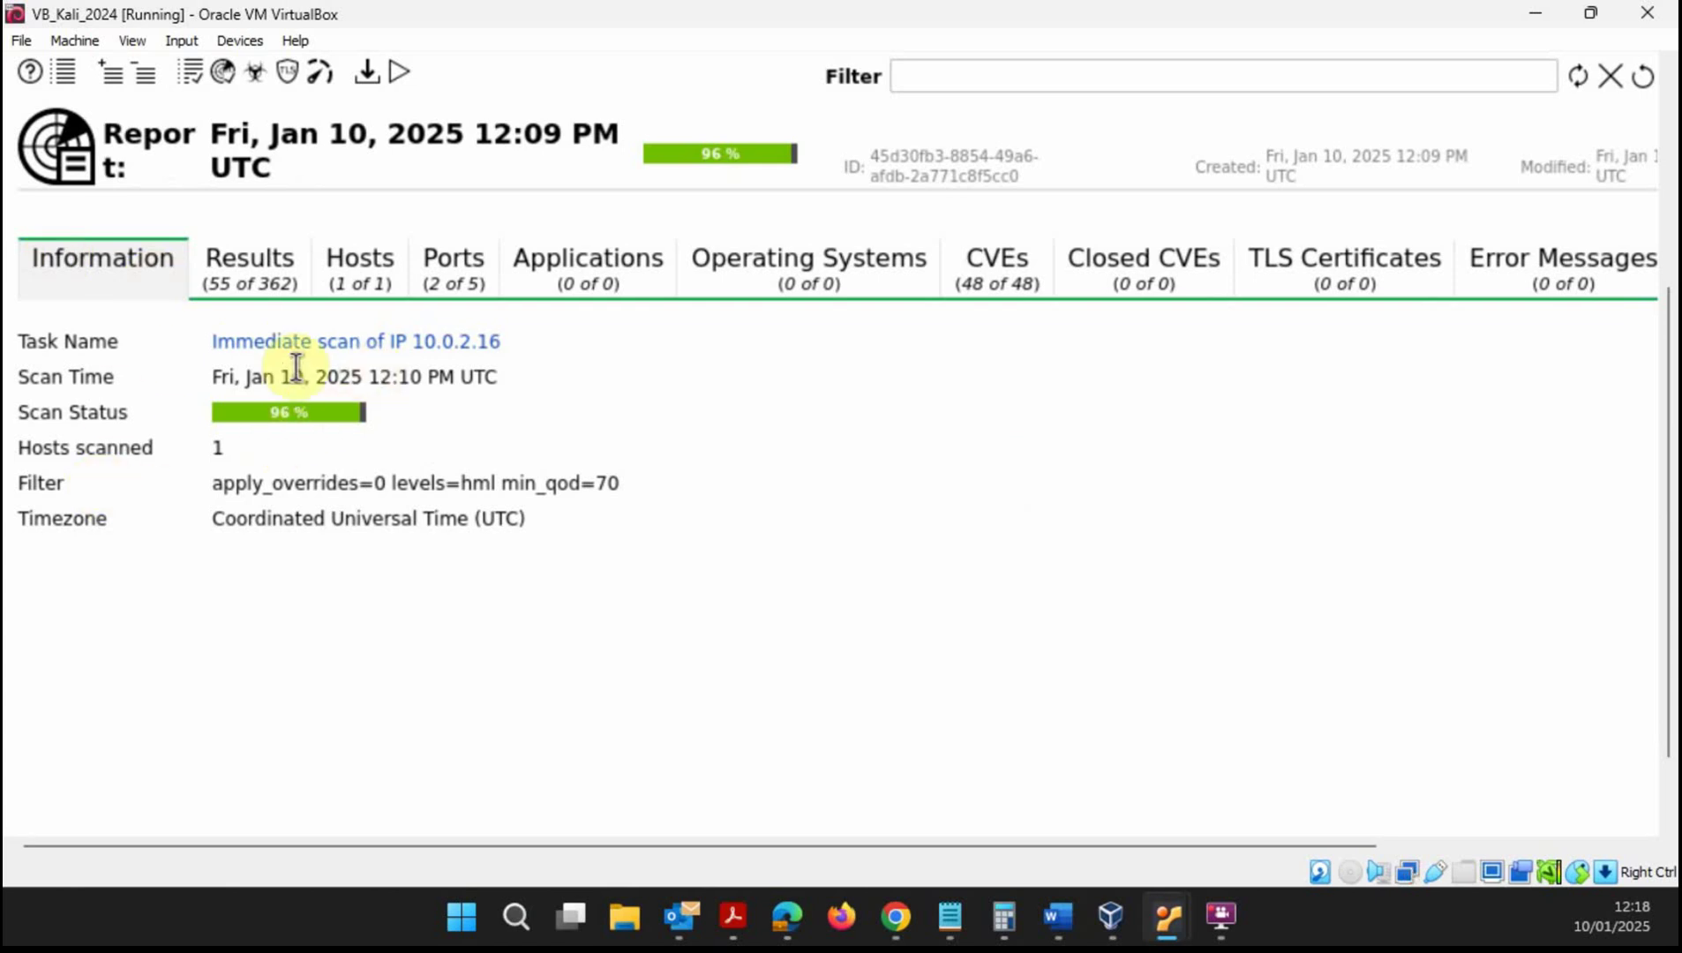
# - Open the report's CVEs tab and scroll through the 49 CVEs, led by a 10.0 End-of-Life detection
pyautogui.click(256, 277)
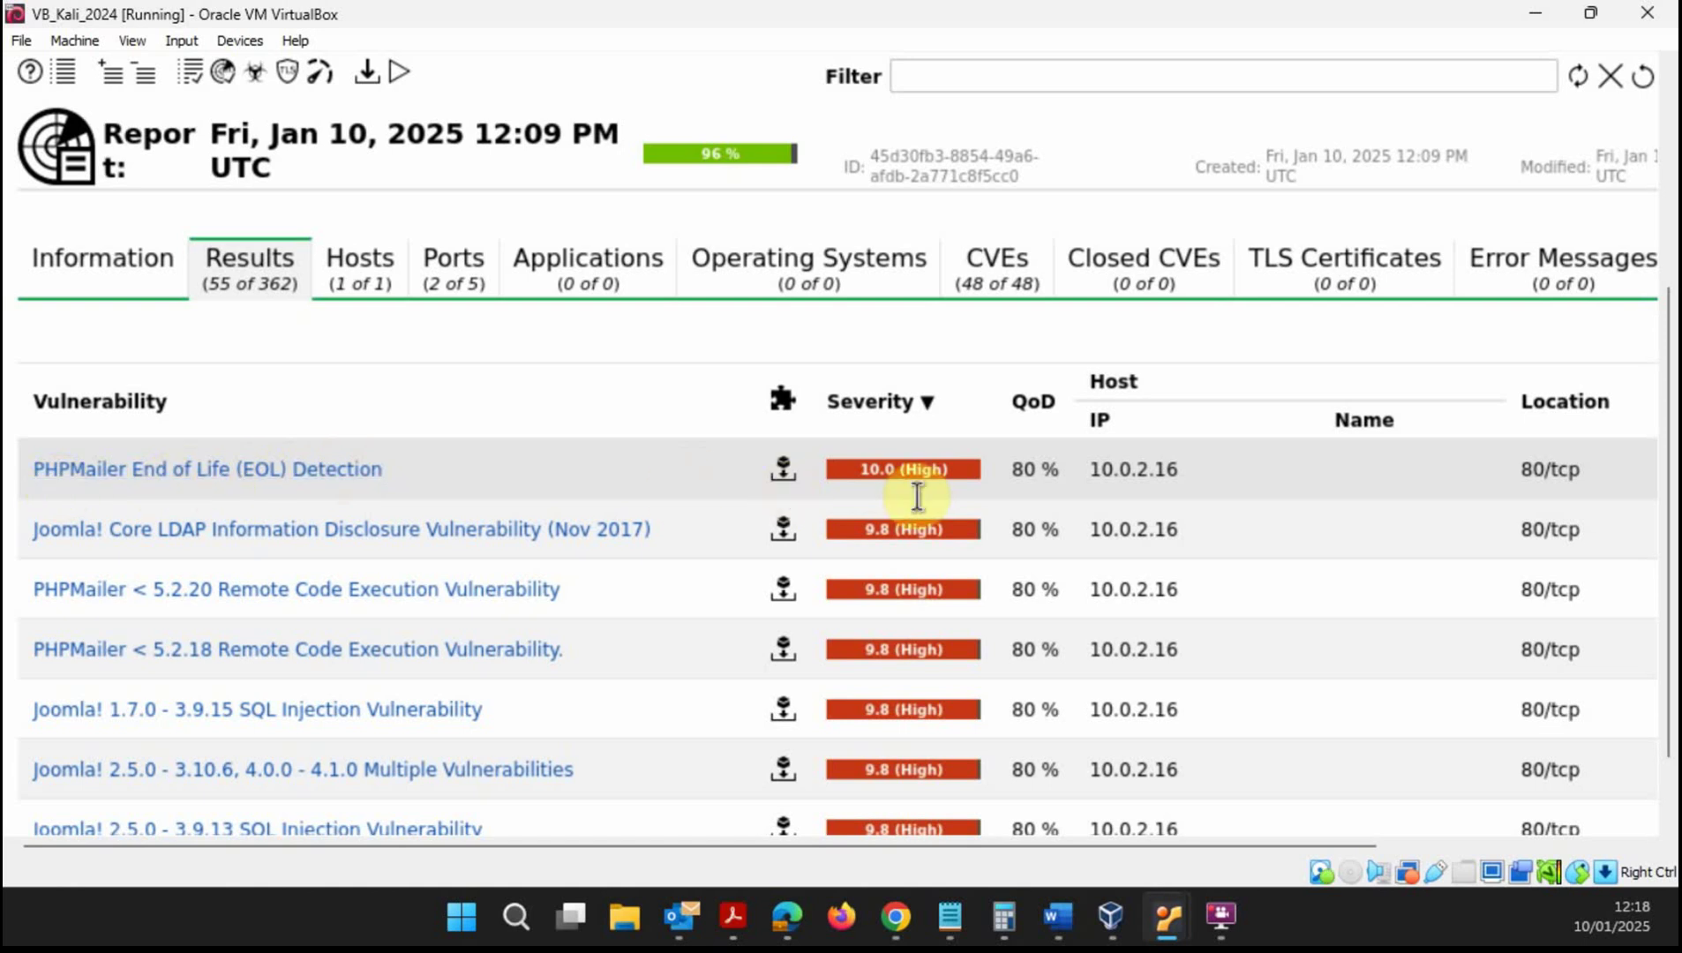
pyautogui.scroll(-3, 444, 471)
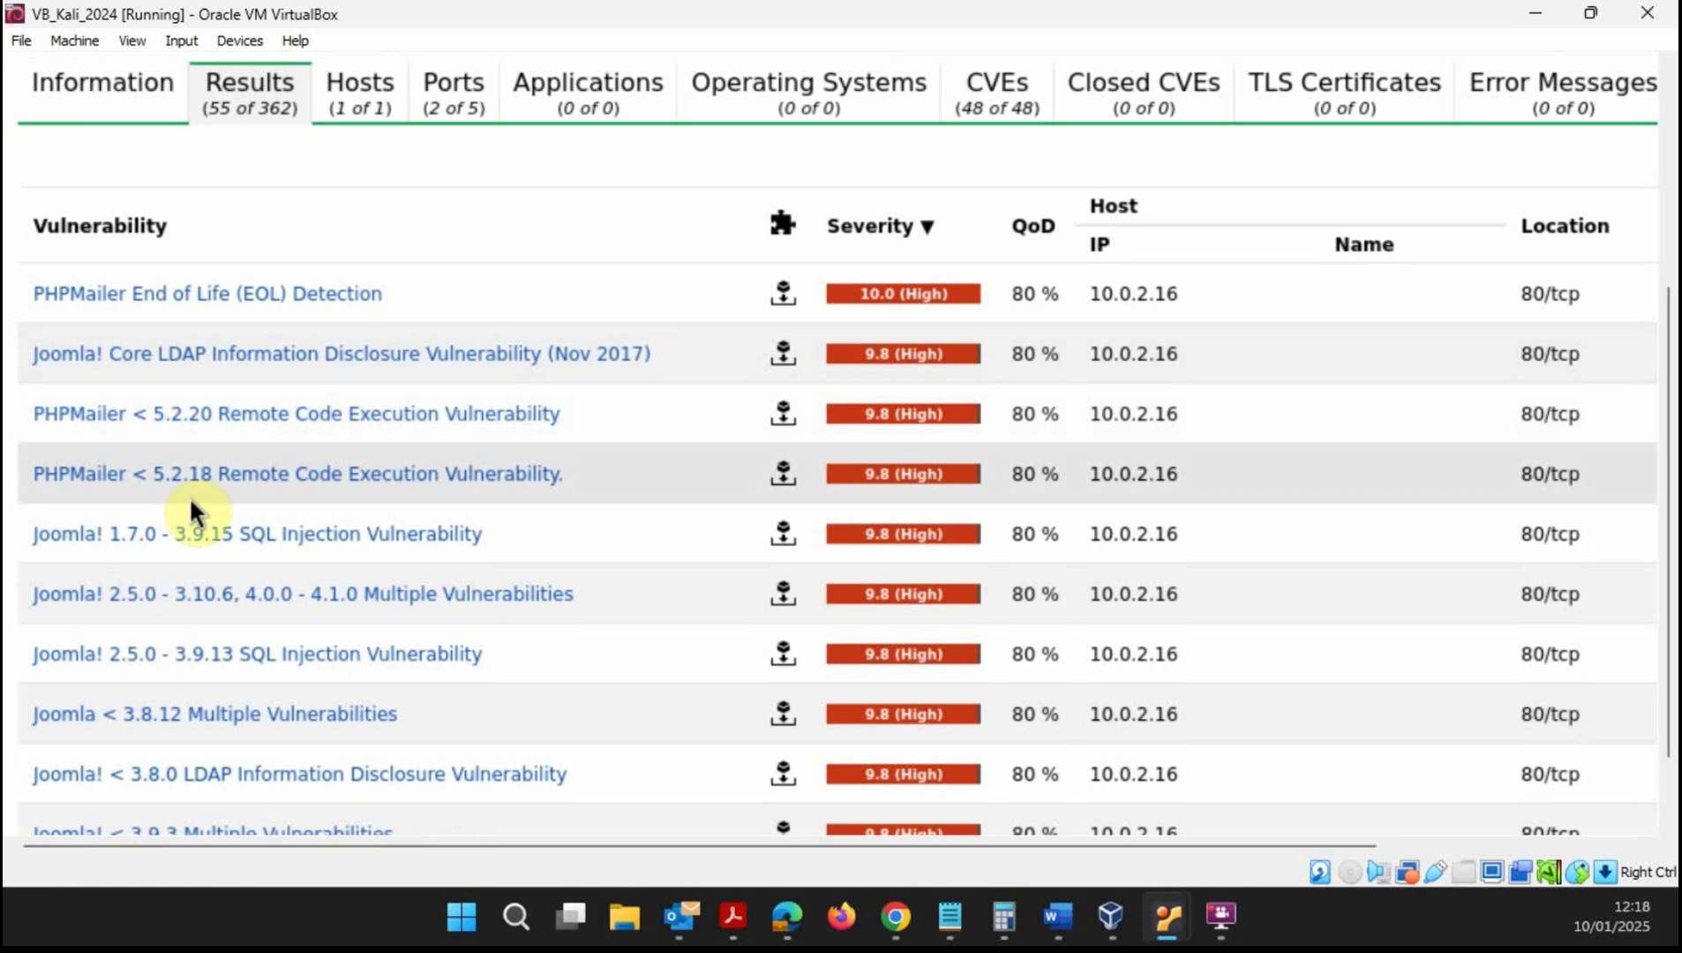
pyautogui.scroll(-10, 282, 583)
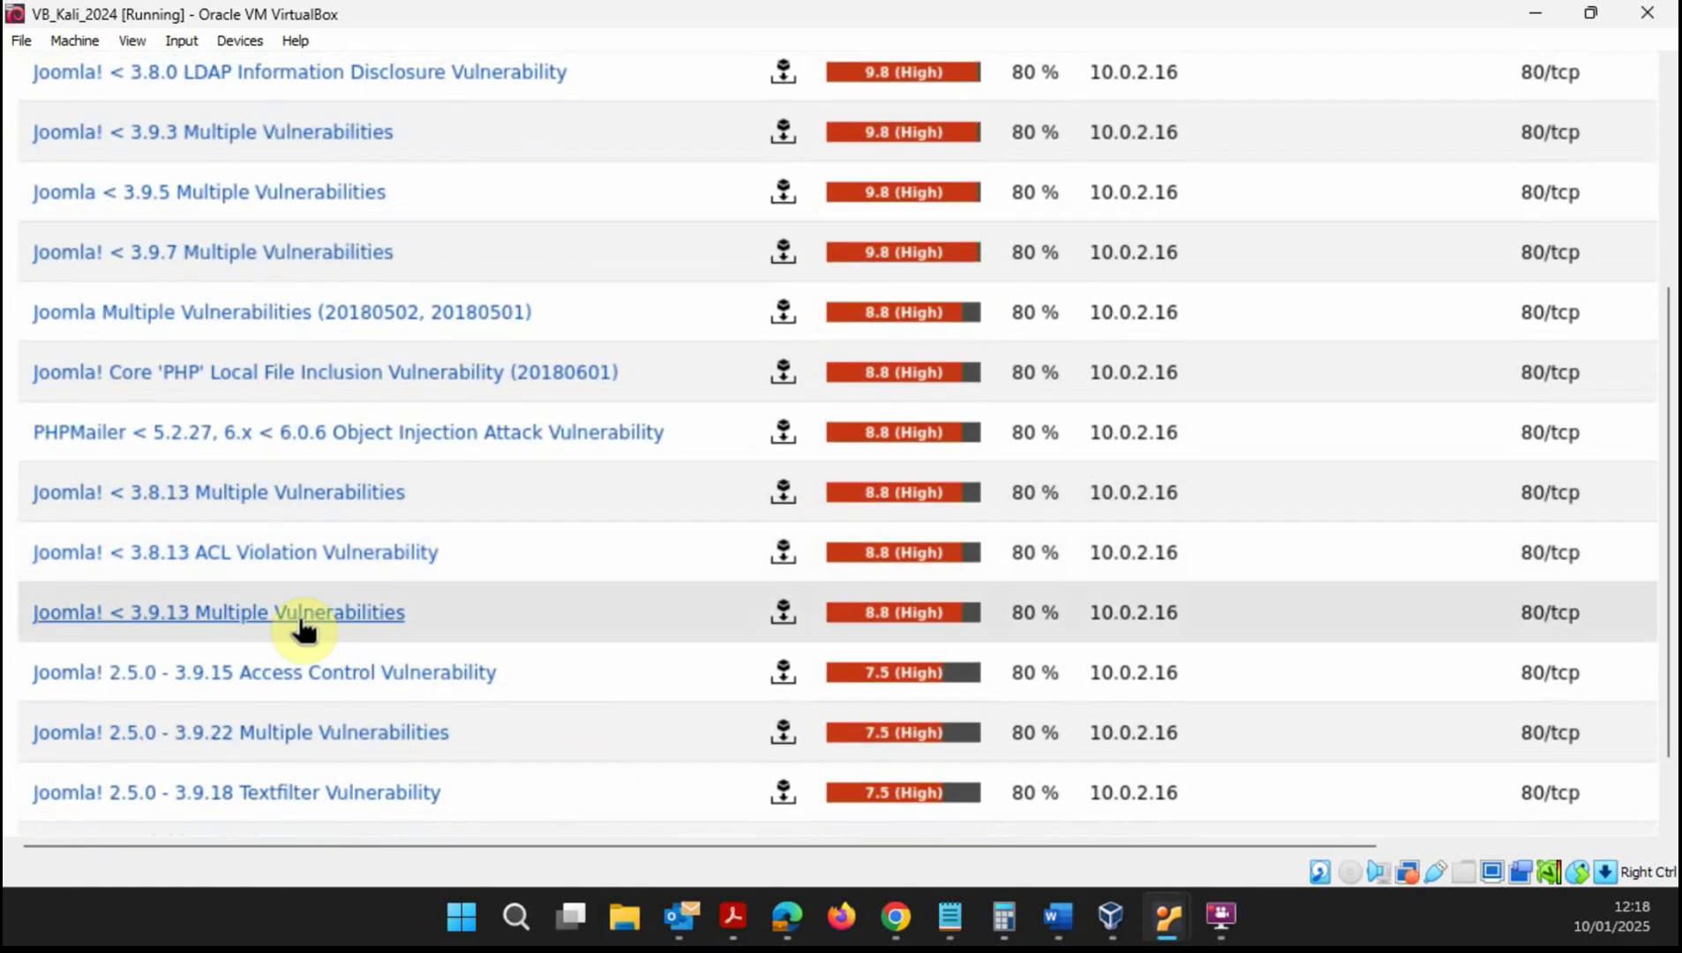
pyautogui.scroll(-10, 305, 631)
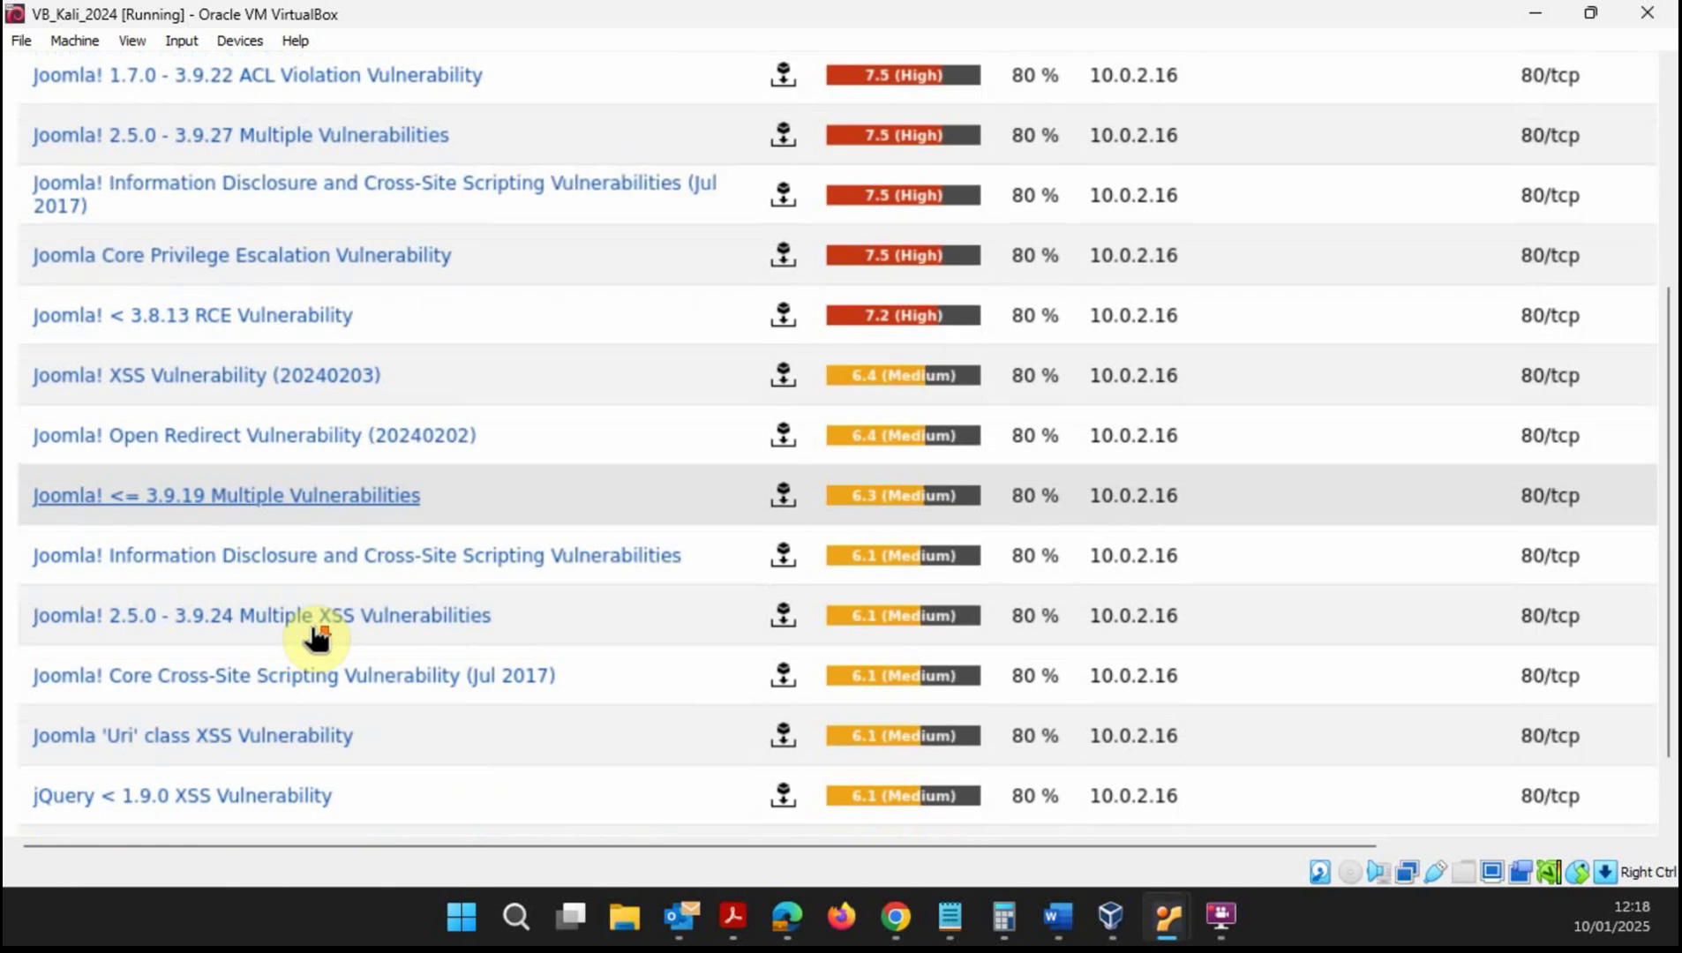
pyautogui.scroll(-3, 316, 637)
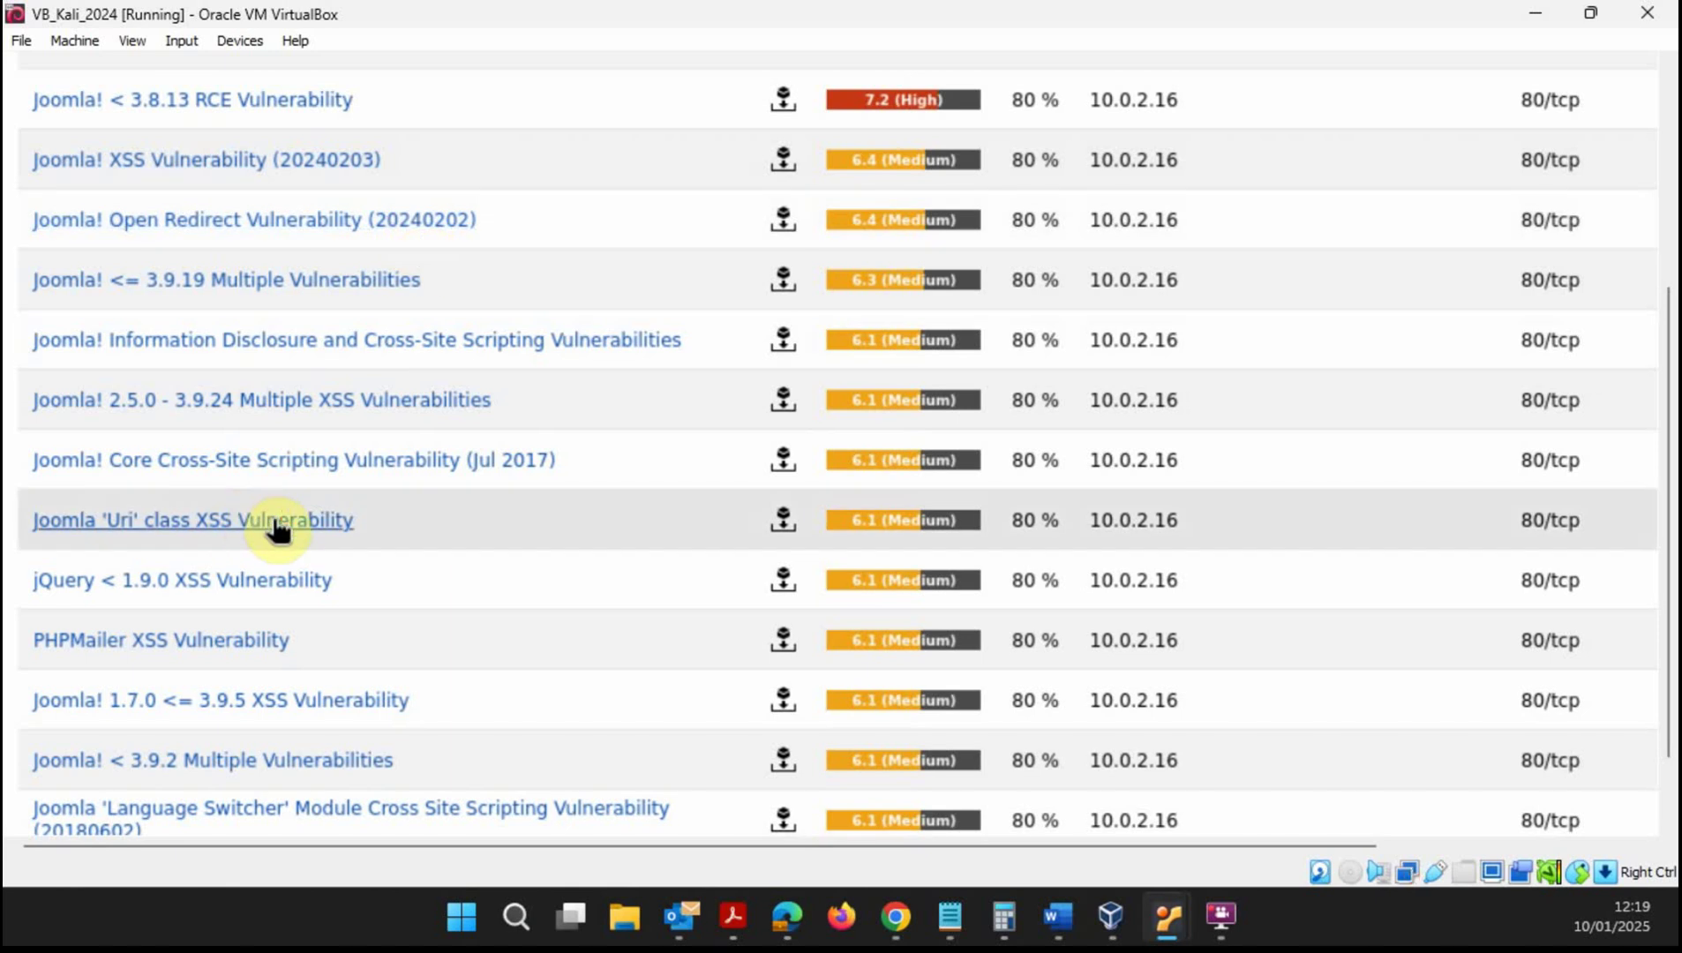
pyautogui.scroll(-3, 433, 556)
pyautogui.scroll(3, 440, 565)
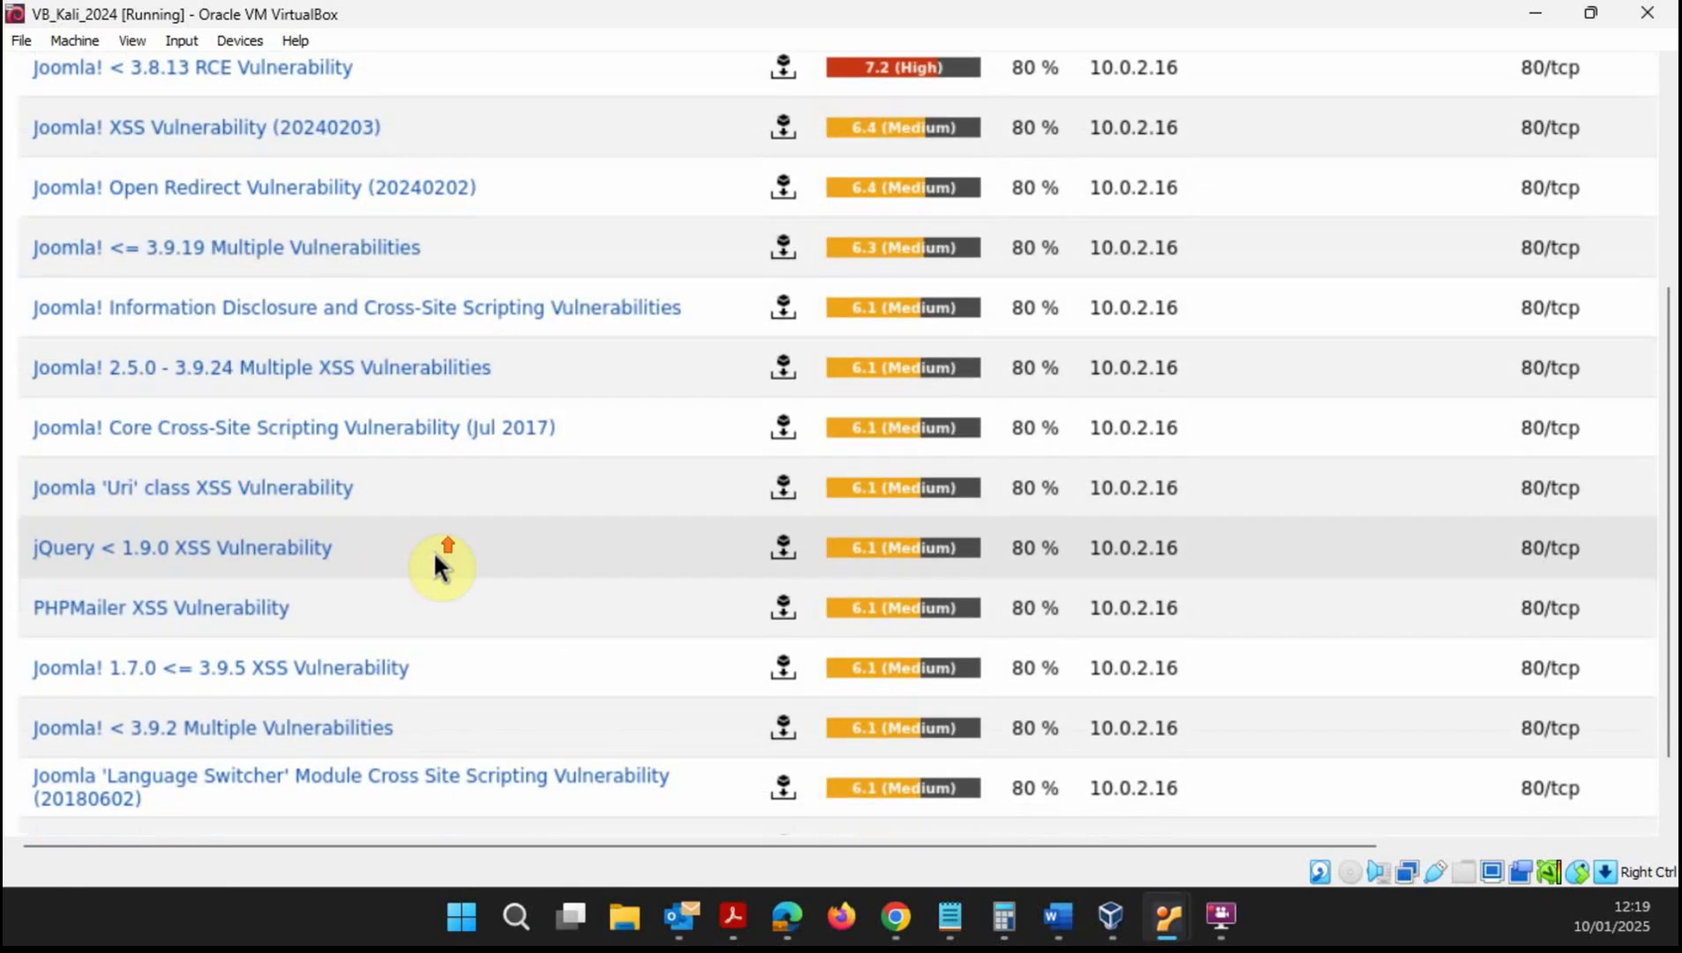
pyautogui.scroll(20, 433, 551)
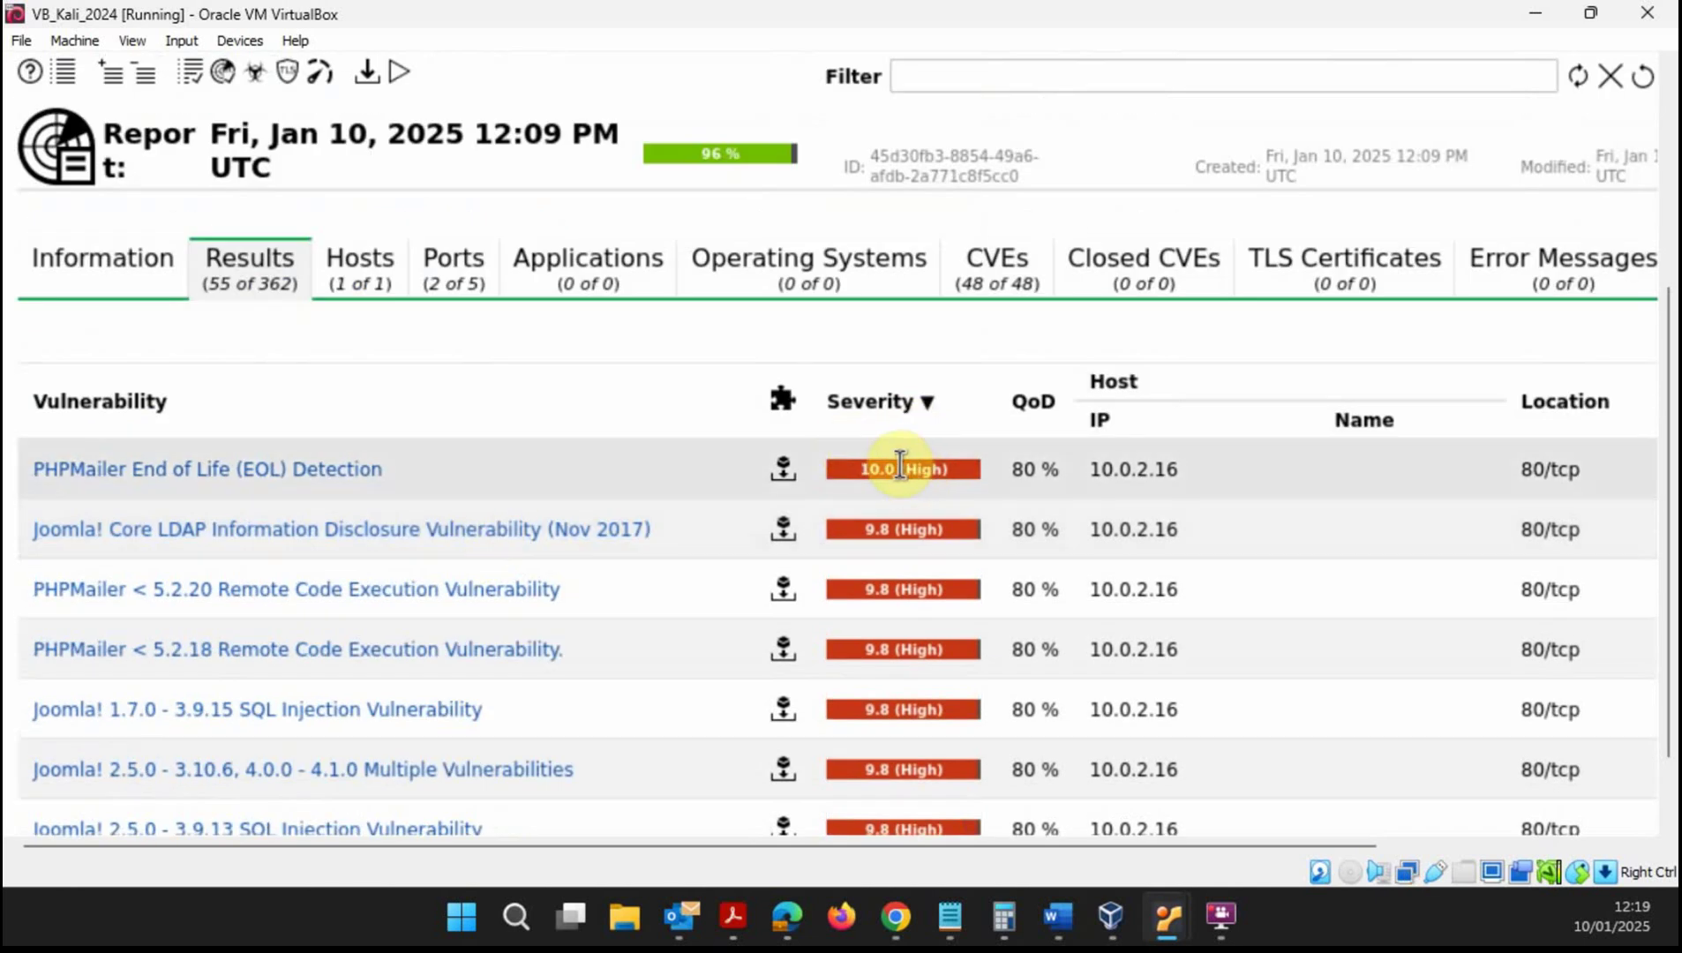
pyautogui.scroll(-20, 900, 466)
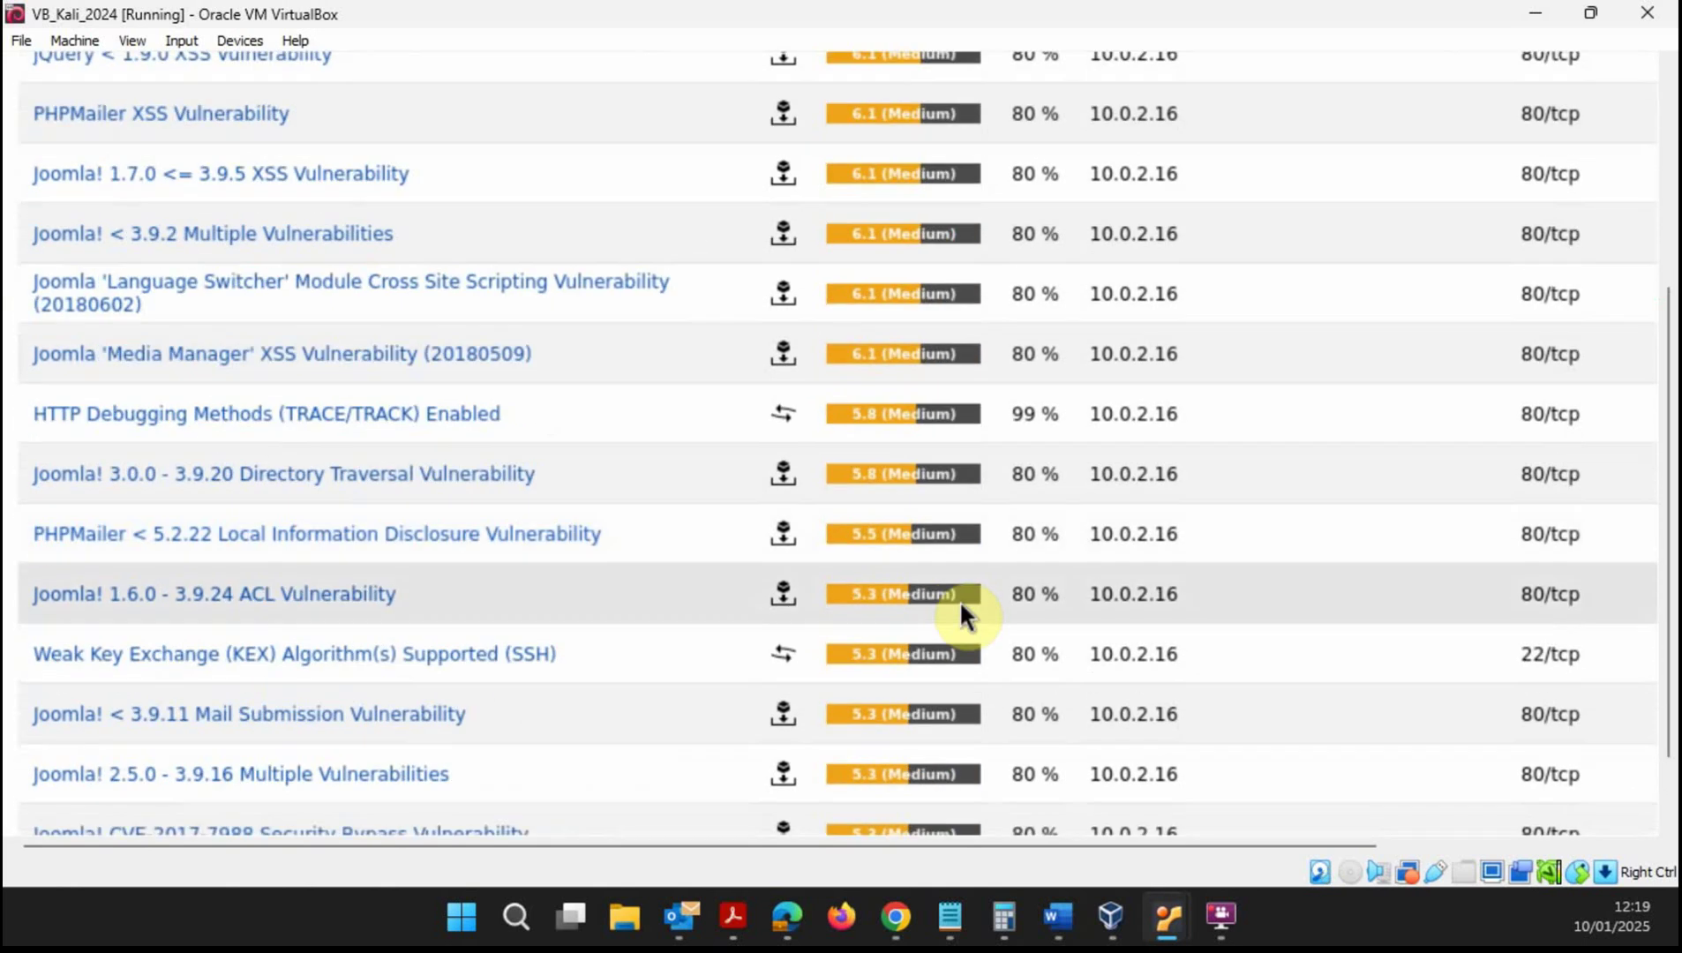
pyautogui.scroll(-5, 922, 557)
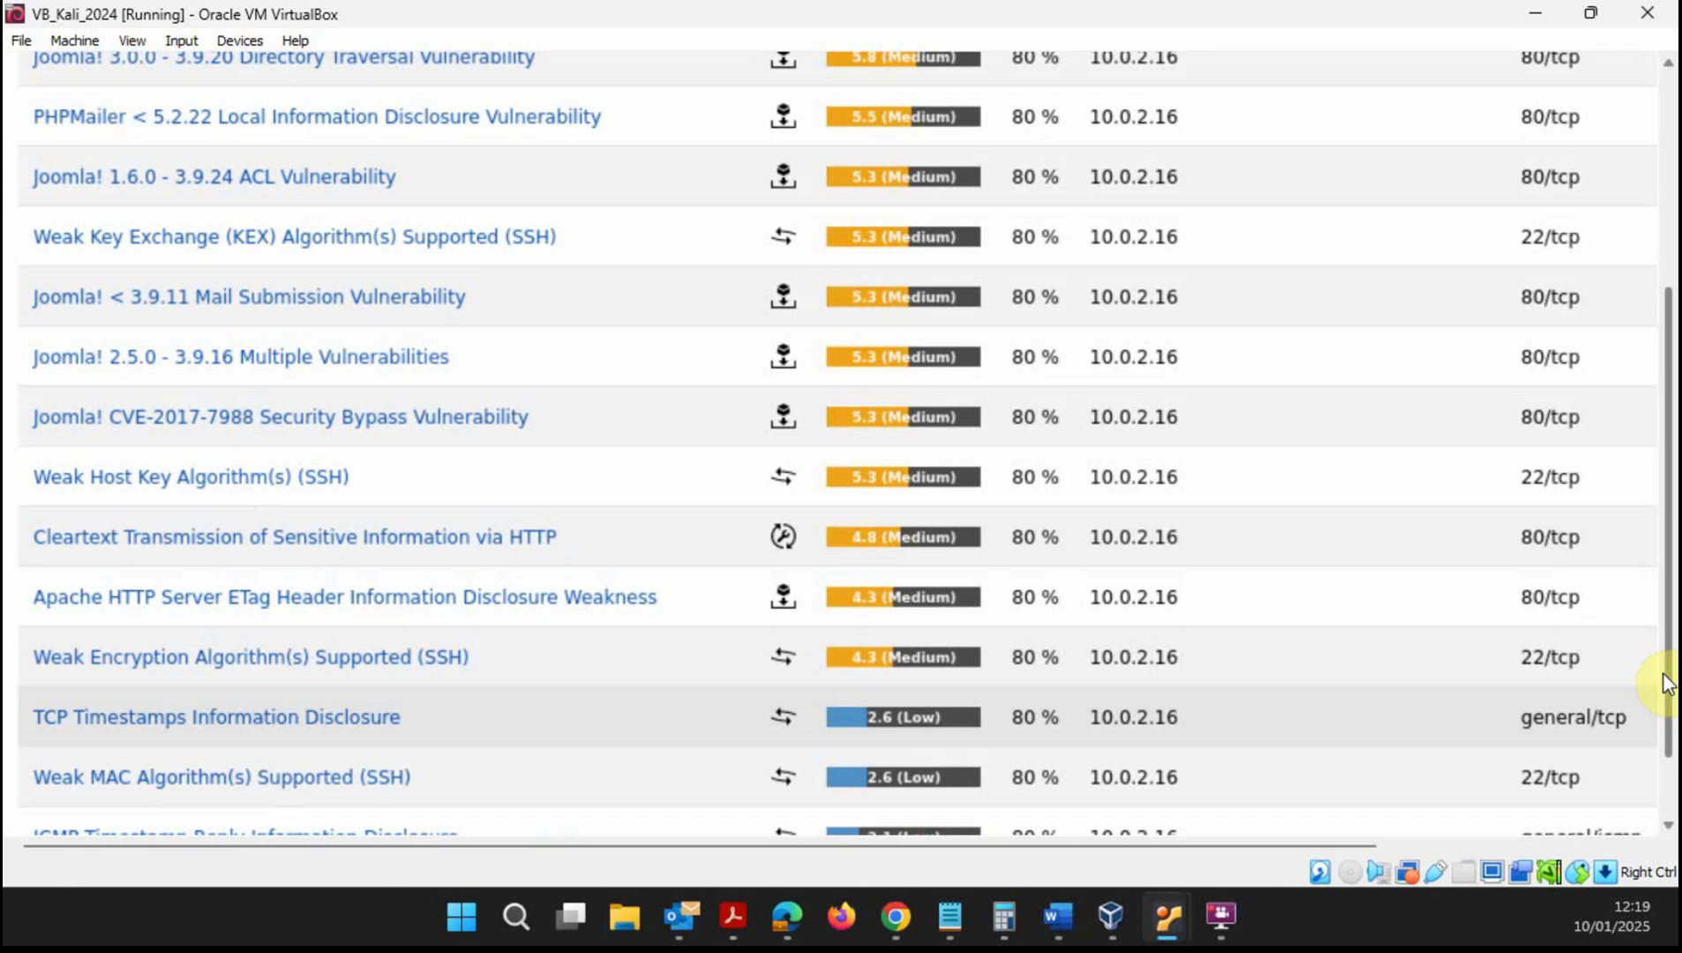
pyautogui.scroll(5, 1663, 672)
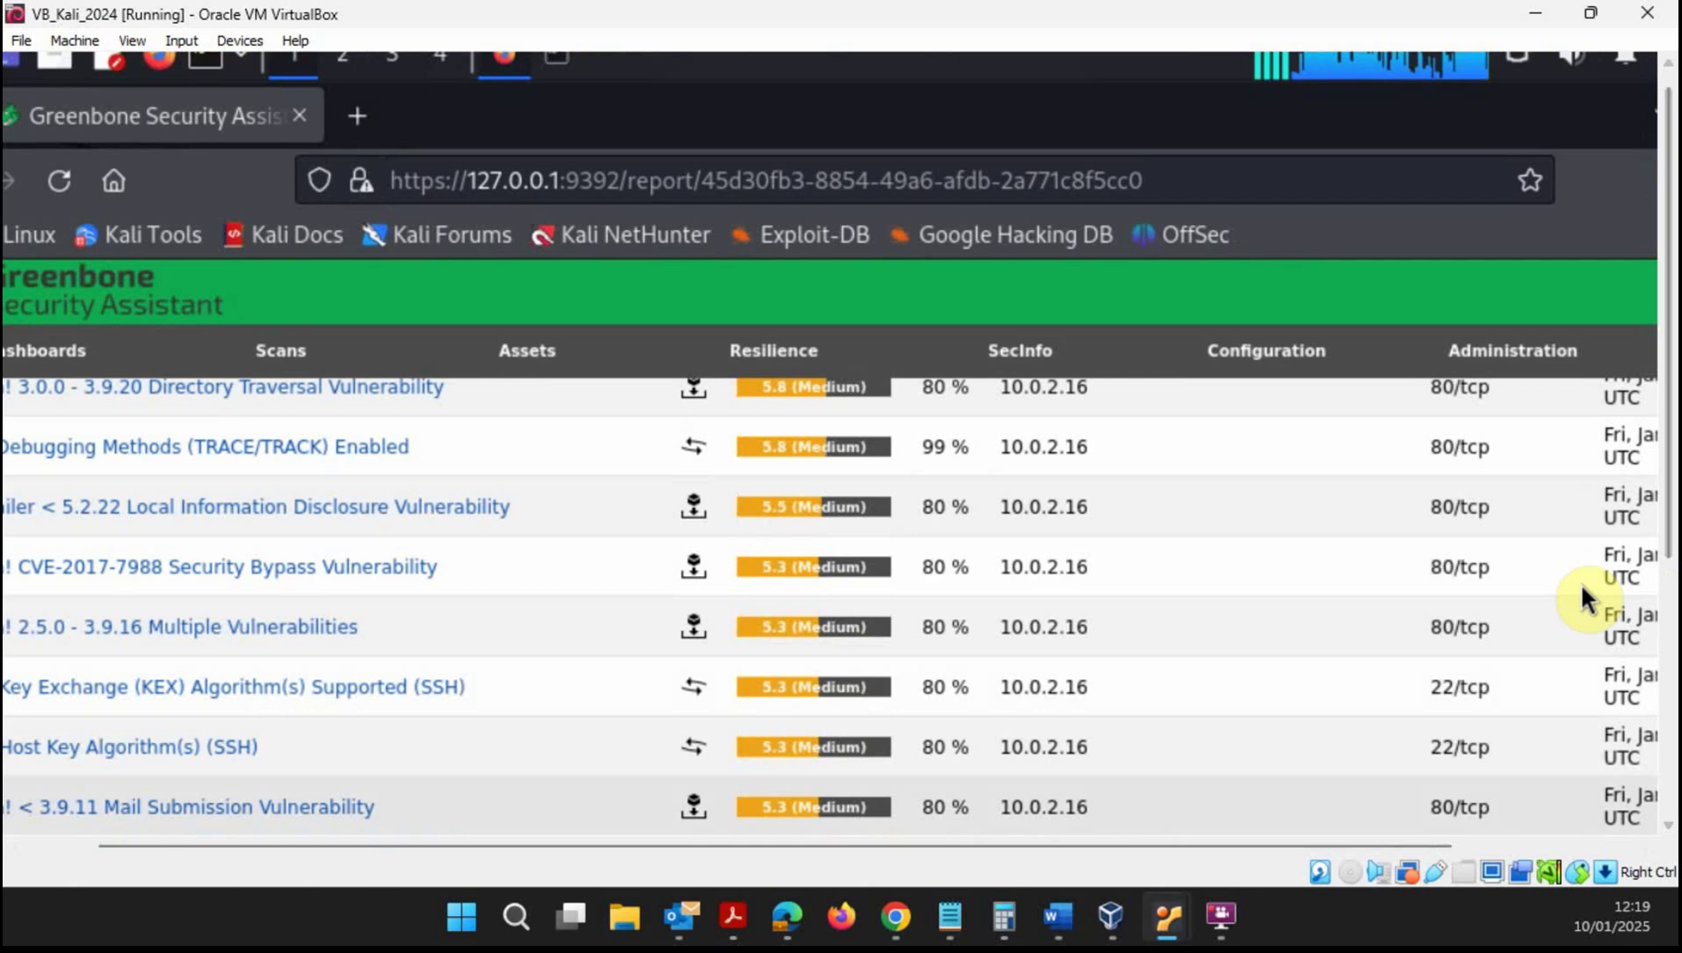
pyautogui.scroll(10, 1480, 692)
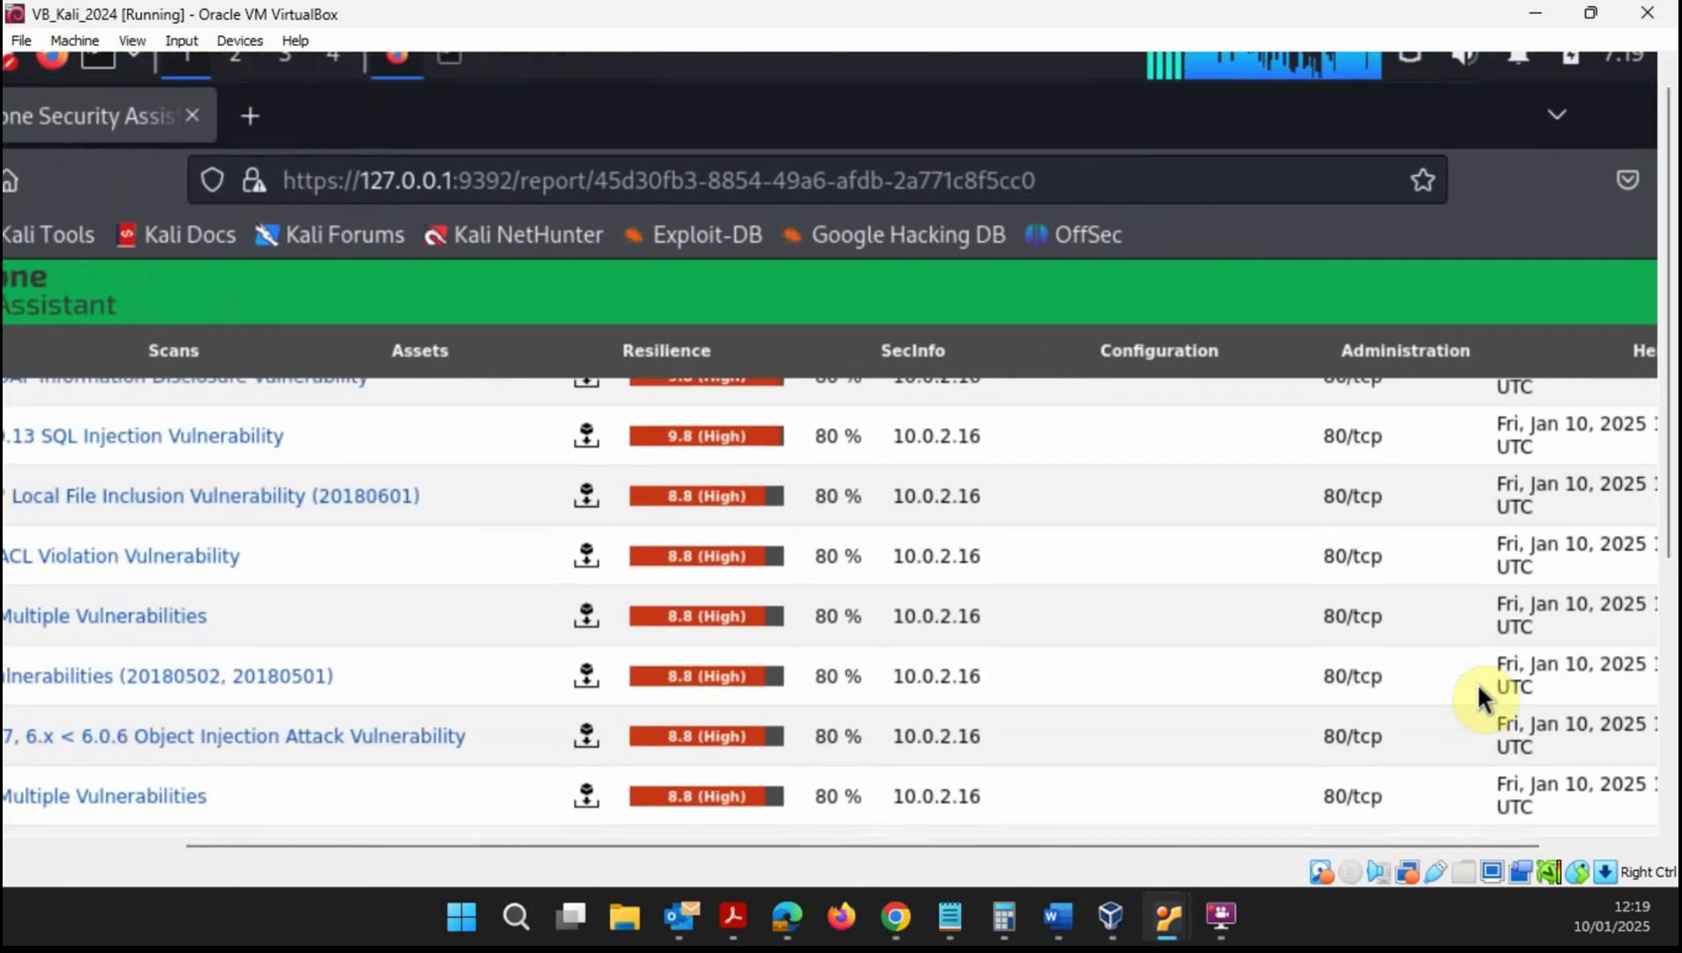
pyautogui.scroll(10, 1478, 682)
pyautogui.scroll(-3, 1386, 736)
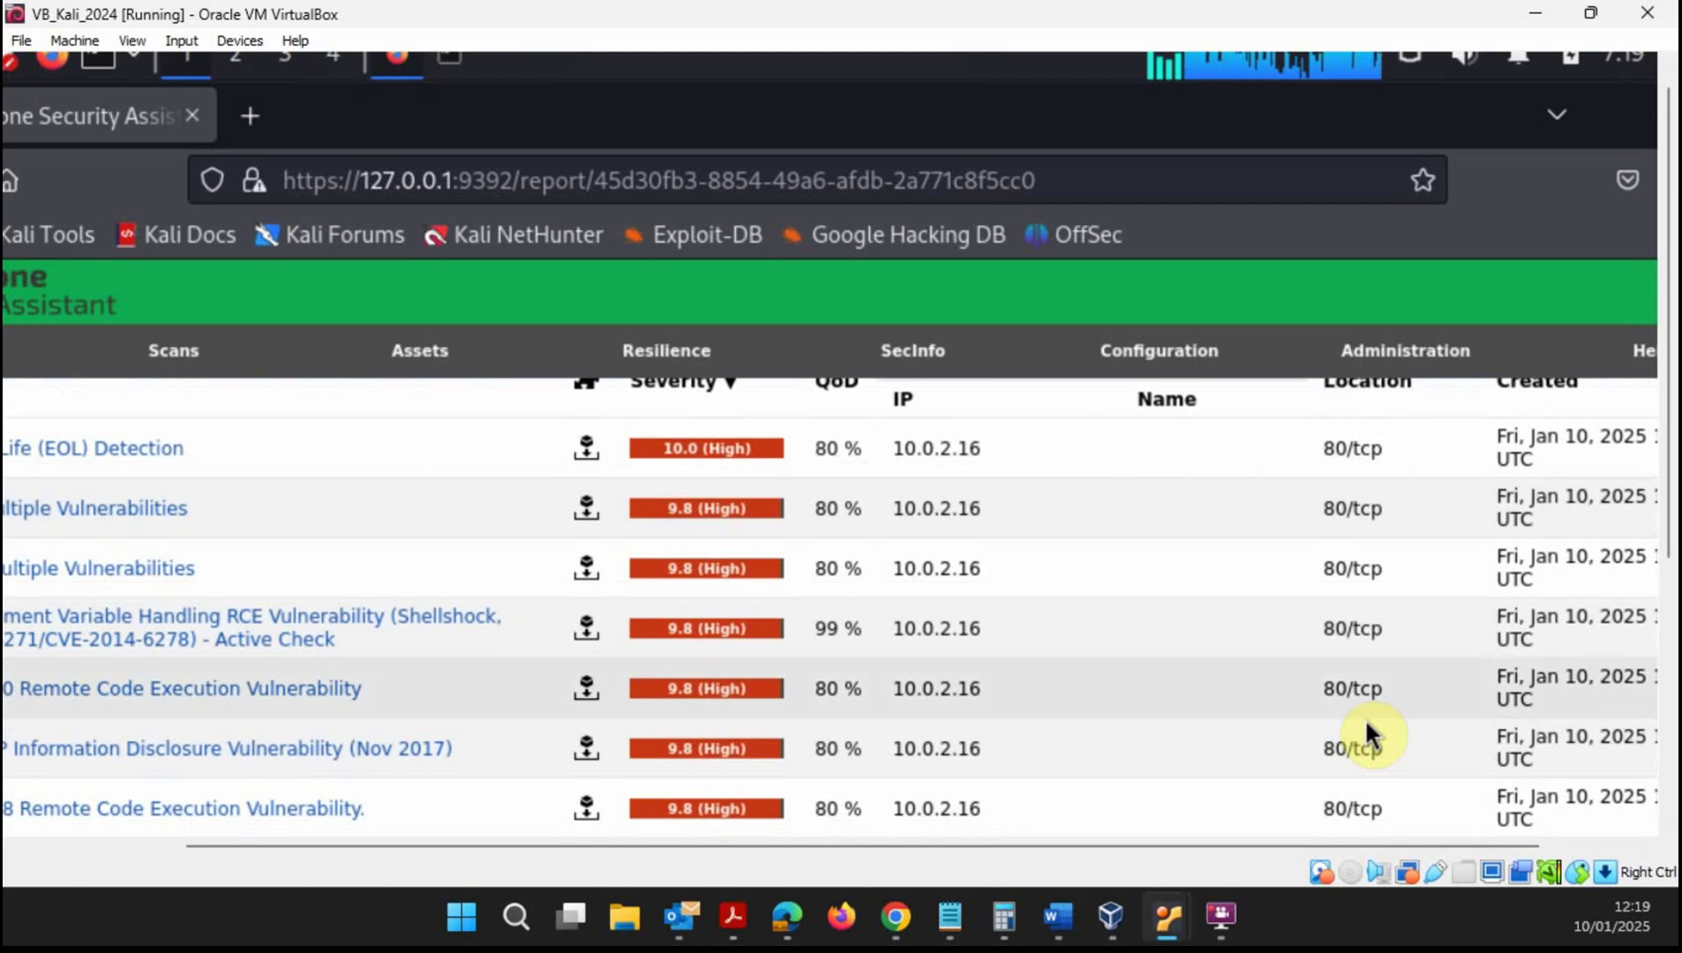
pyautogui.scroll(2, 1361, 552)
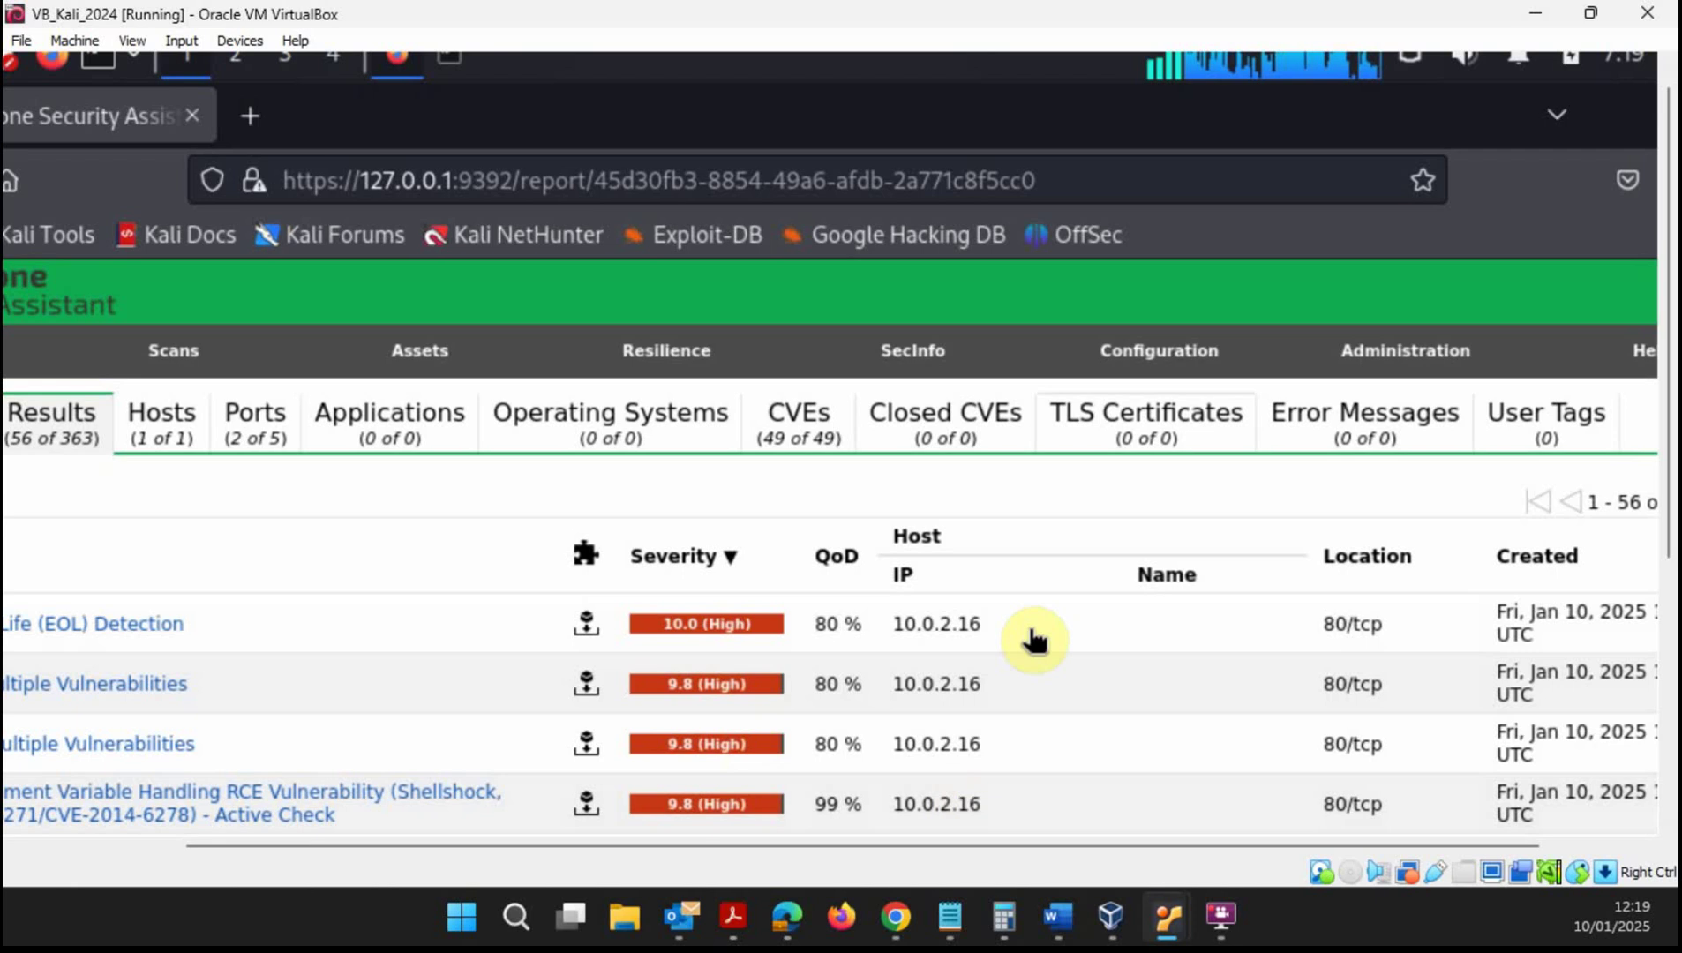
# - Reopen the CVEs tab and review the top entries: PHPMailer EOL at 10.0, Joomla flaws at 9.8
pyautogui.click(810, 432)
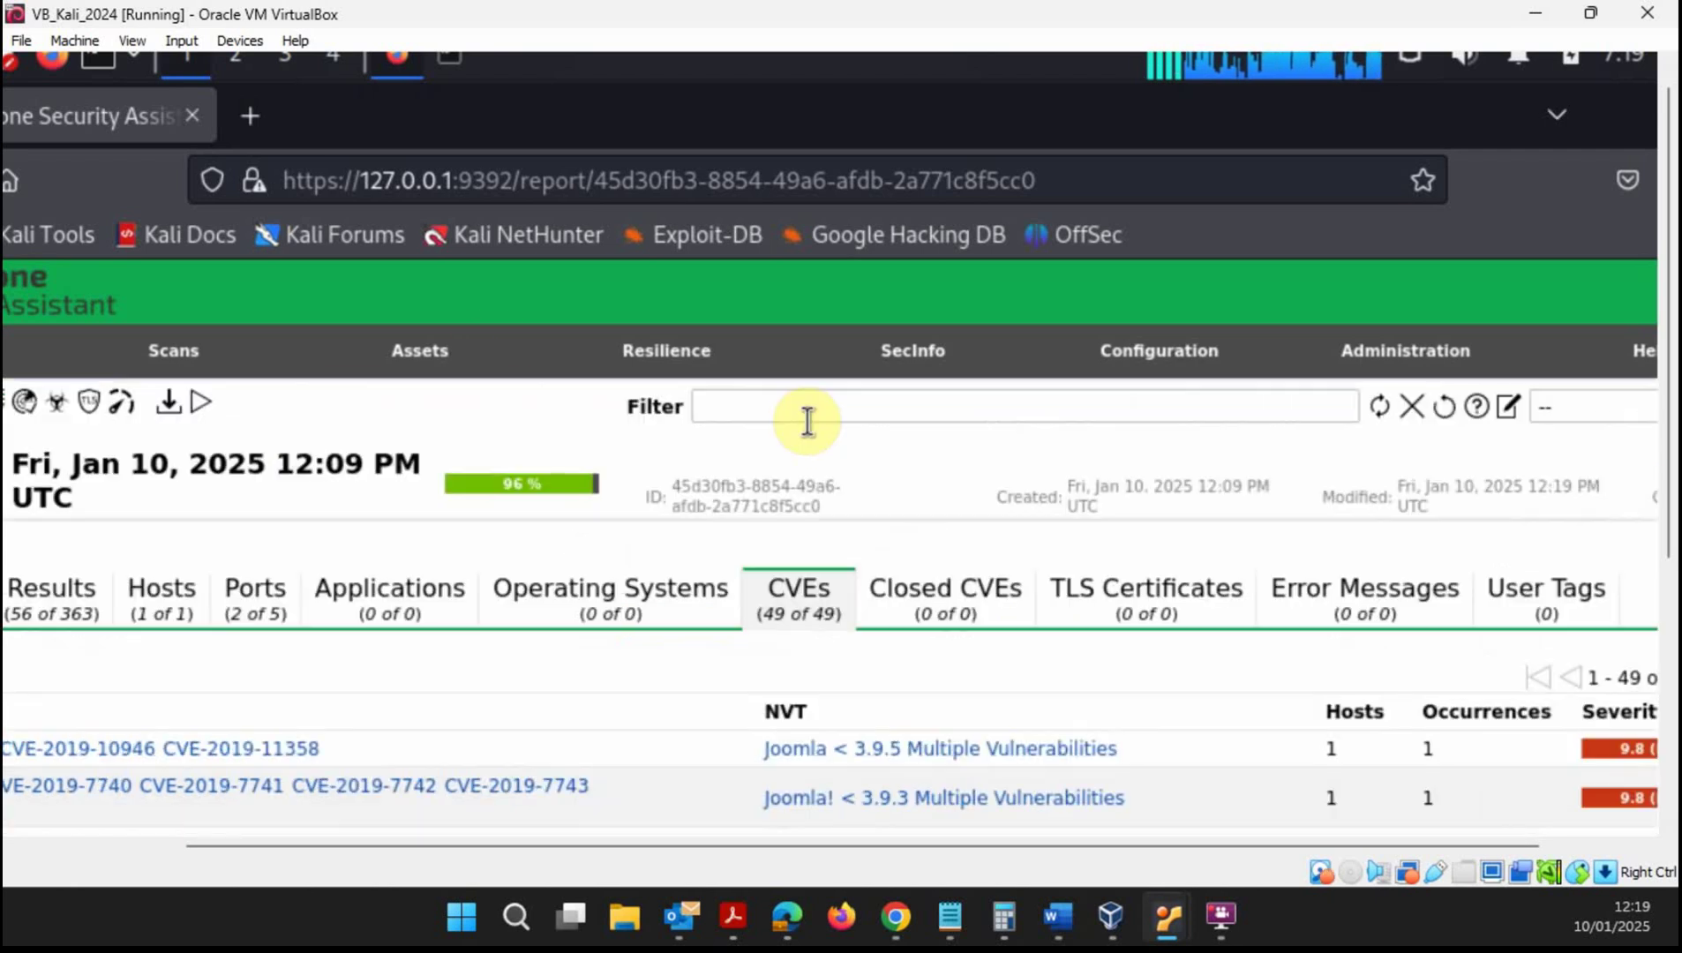
pyautogui.scroll(-4, 618, 706)
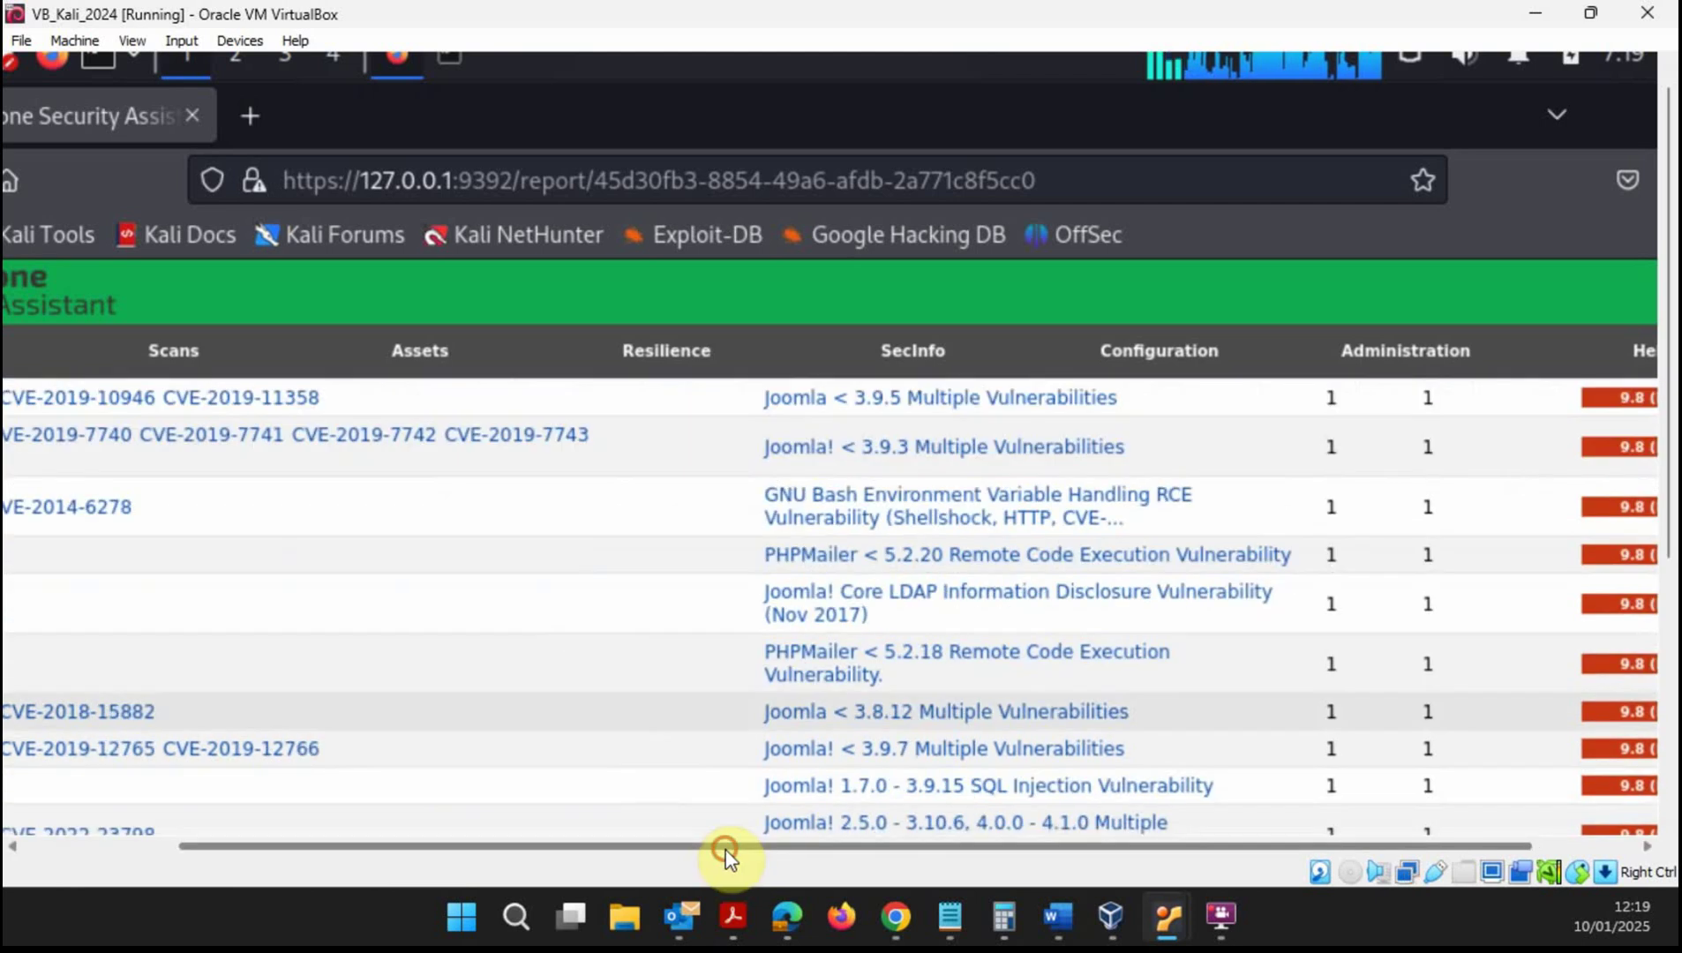
pyautogui.moveTo(725, 849); pyautogui.dragTo(514, 808)
pyautogui.scroll(5, 252, 428)
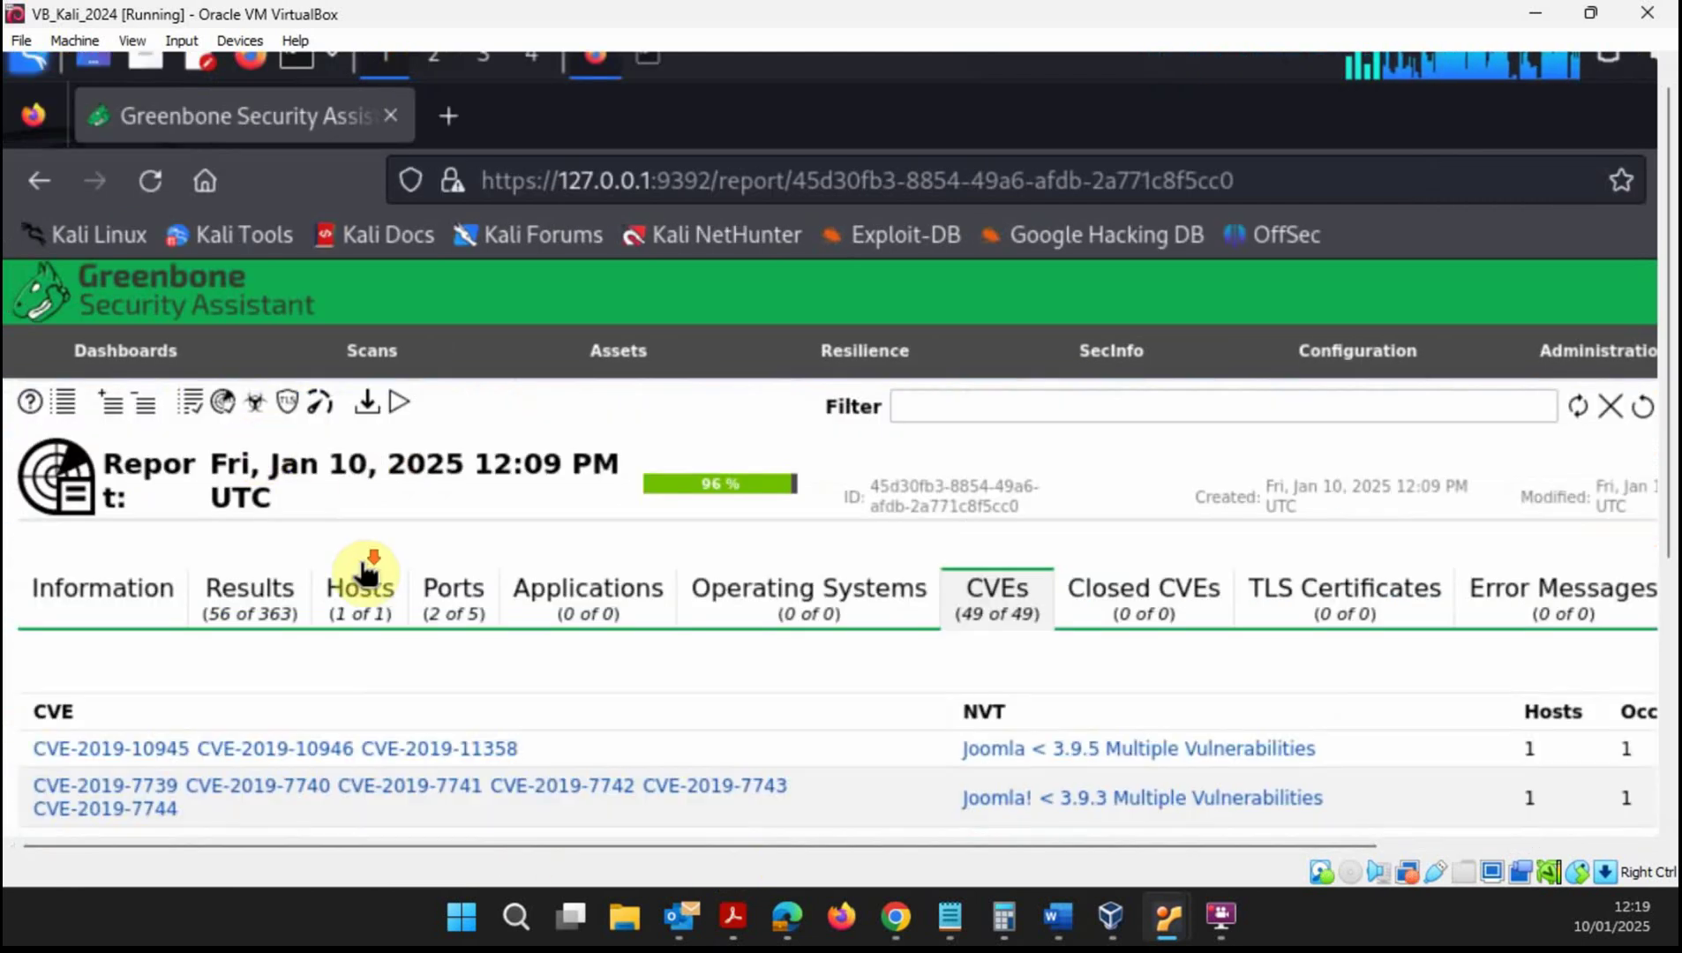
pyautogui.scroll(-2, 363, 562)
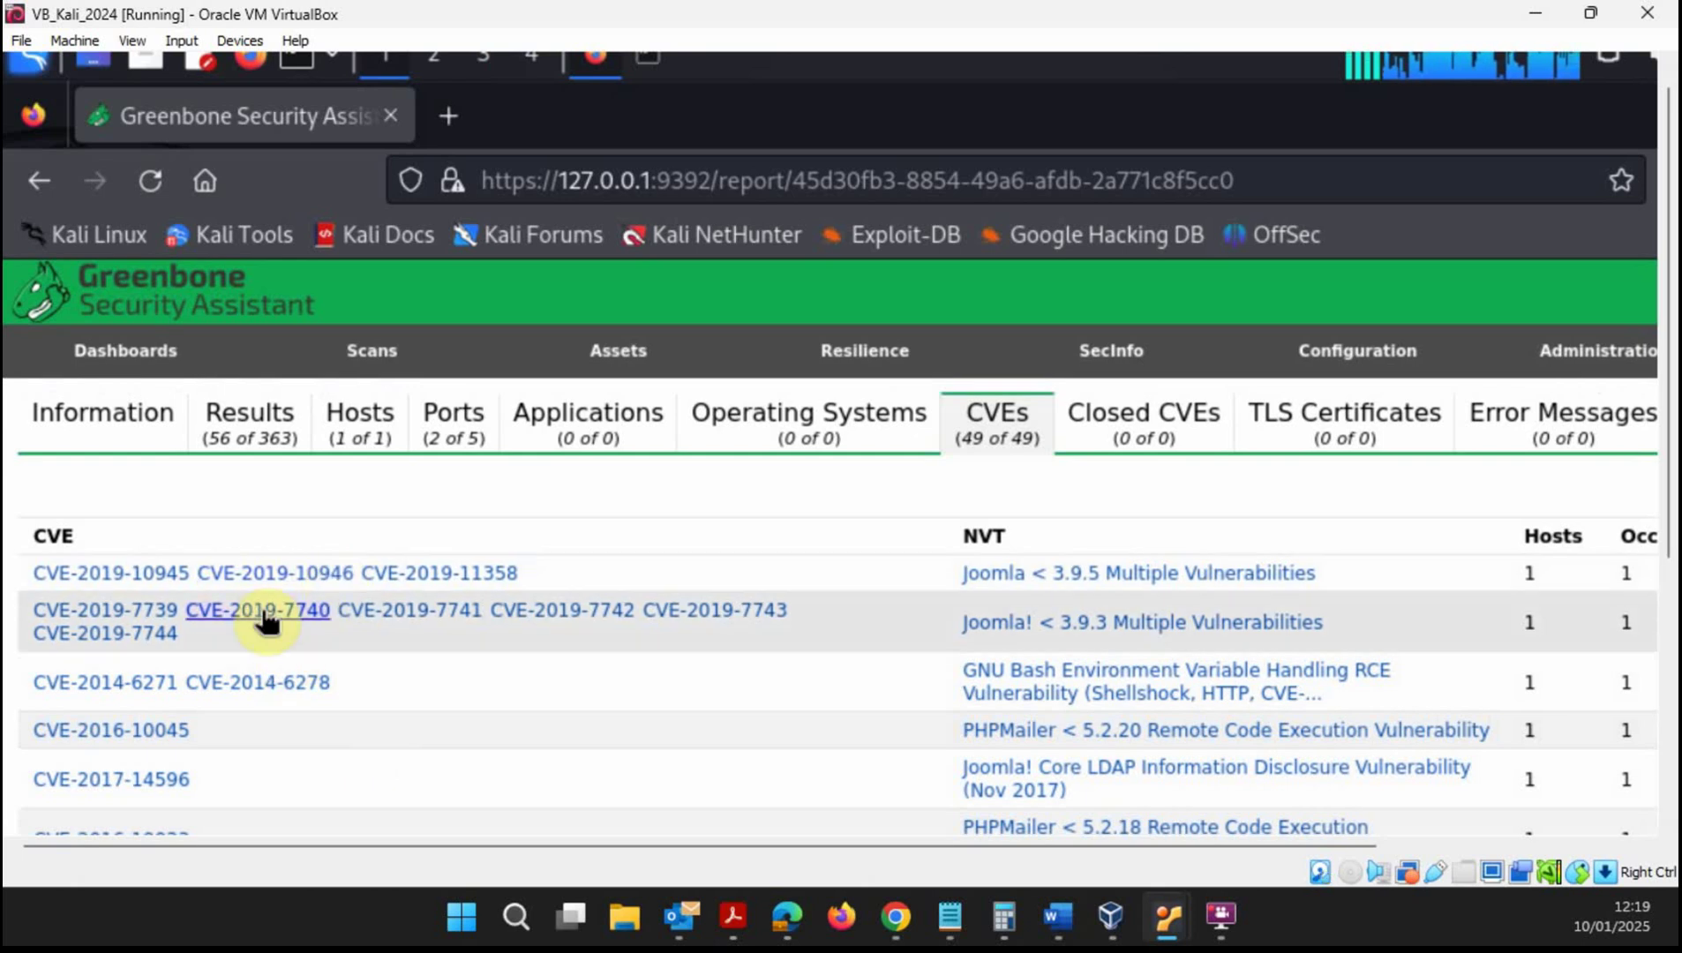
pyautogui.scroll(-2, 1121, 671)
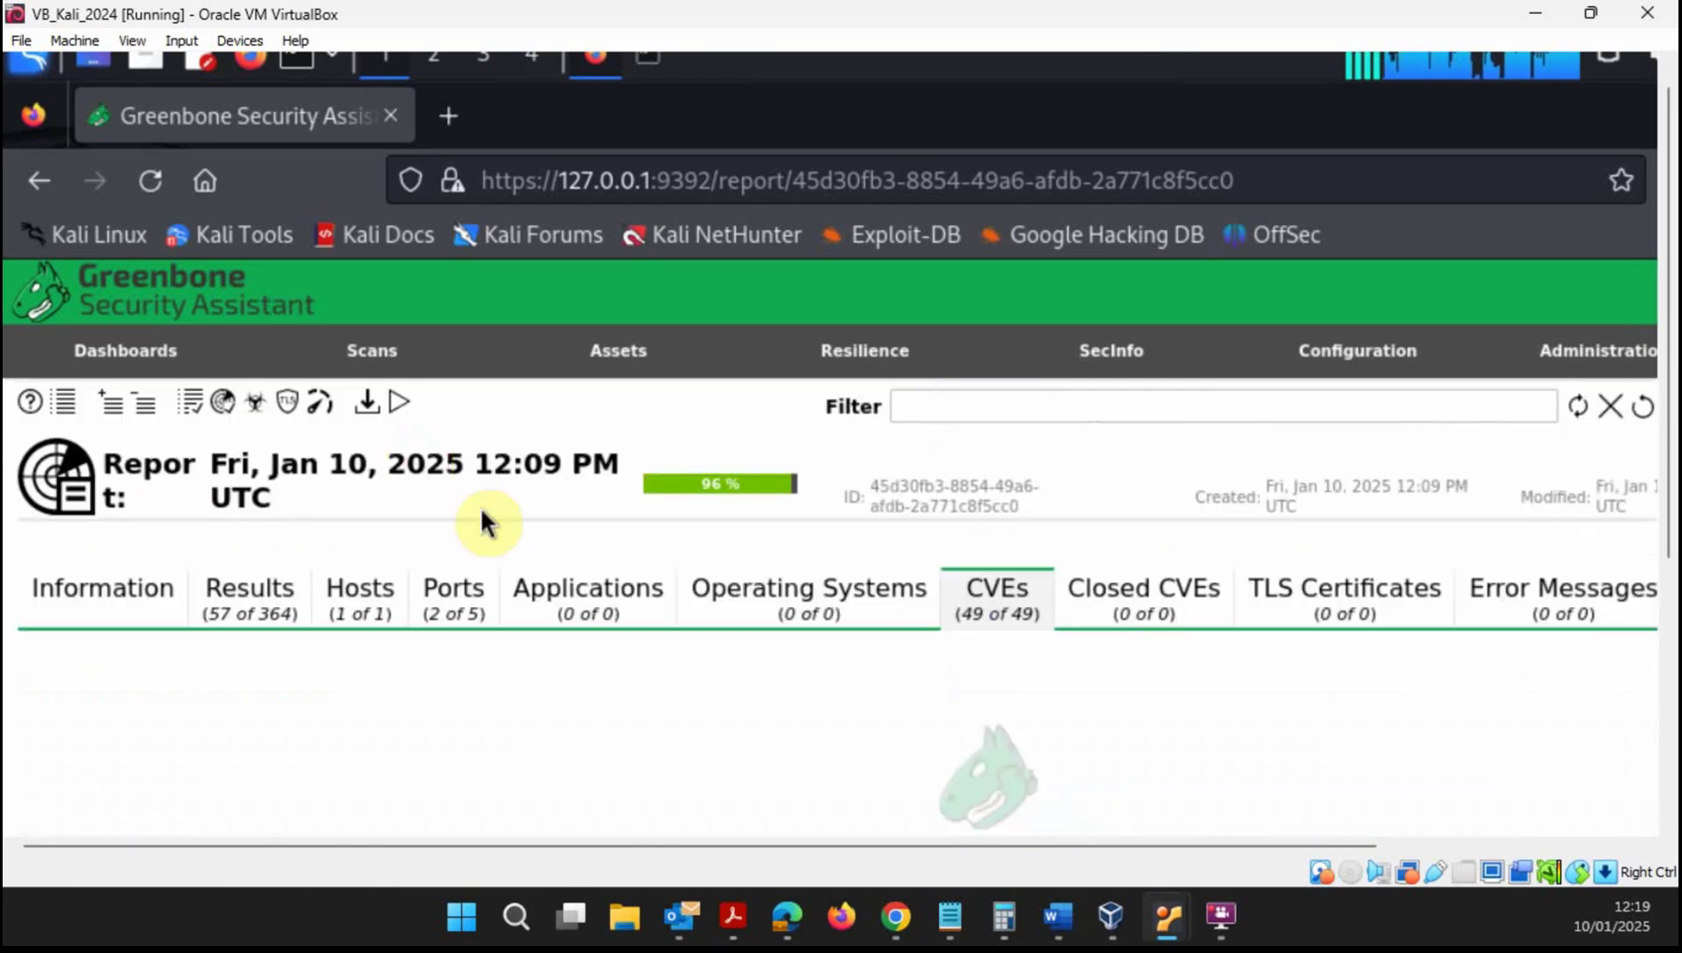
pyautogui.scroll(-2, 821, 583)
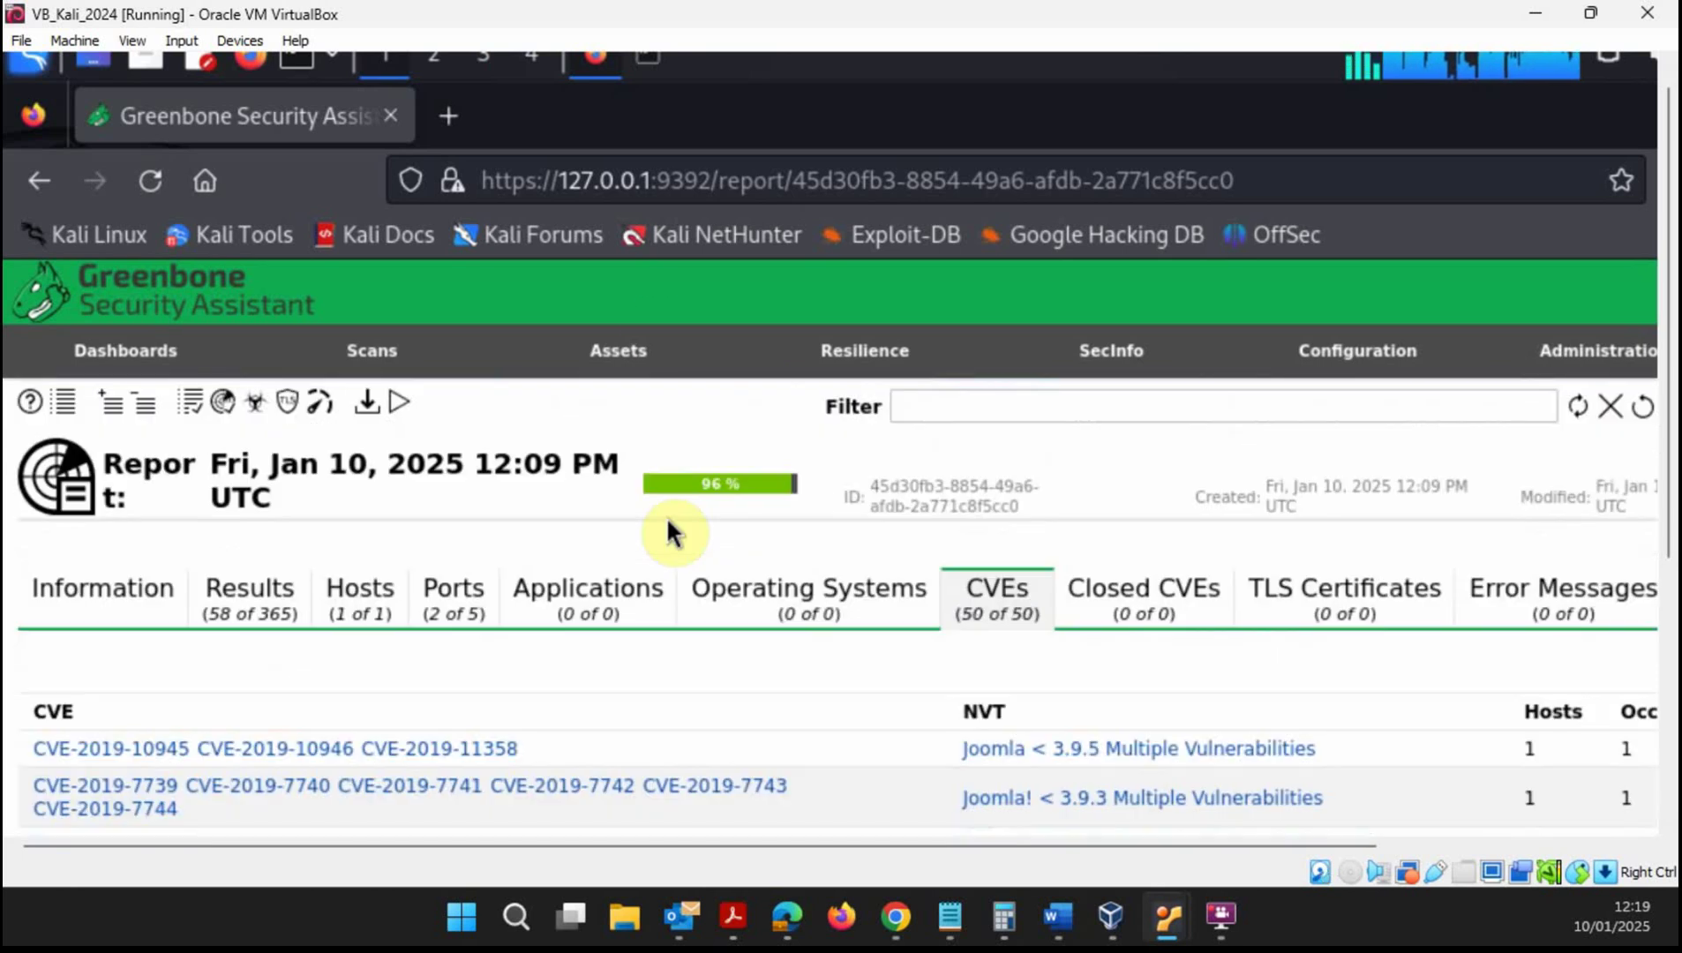
# - Scroll through the rest of the 53 CVEs, then return to the Results list
pyautogui.scroll(-2, 732, 542)
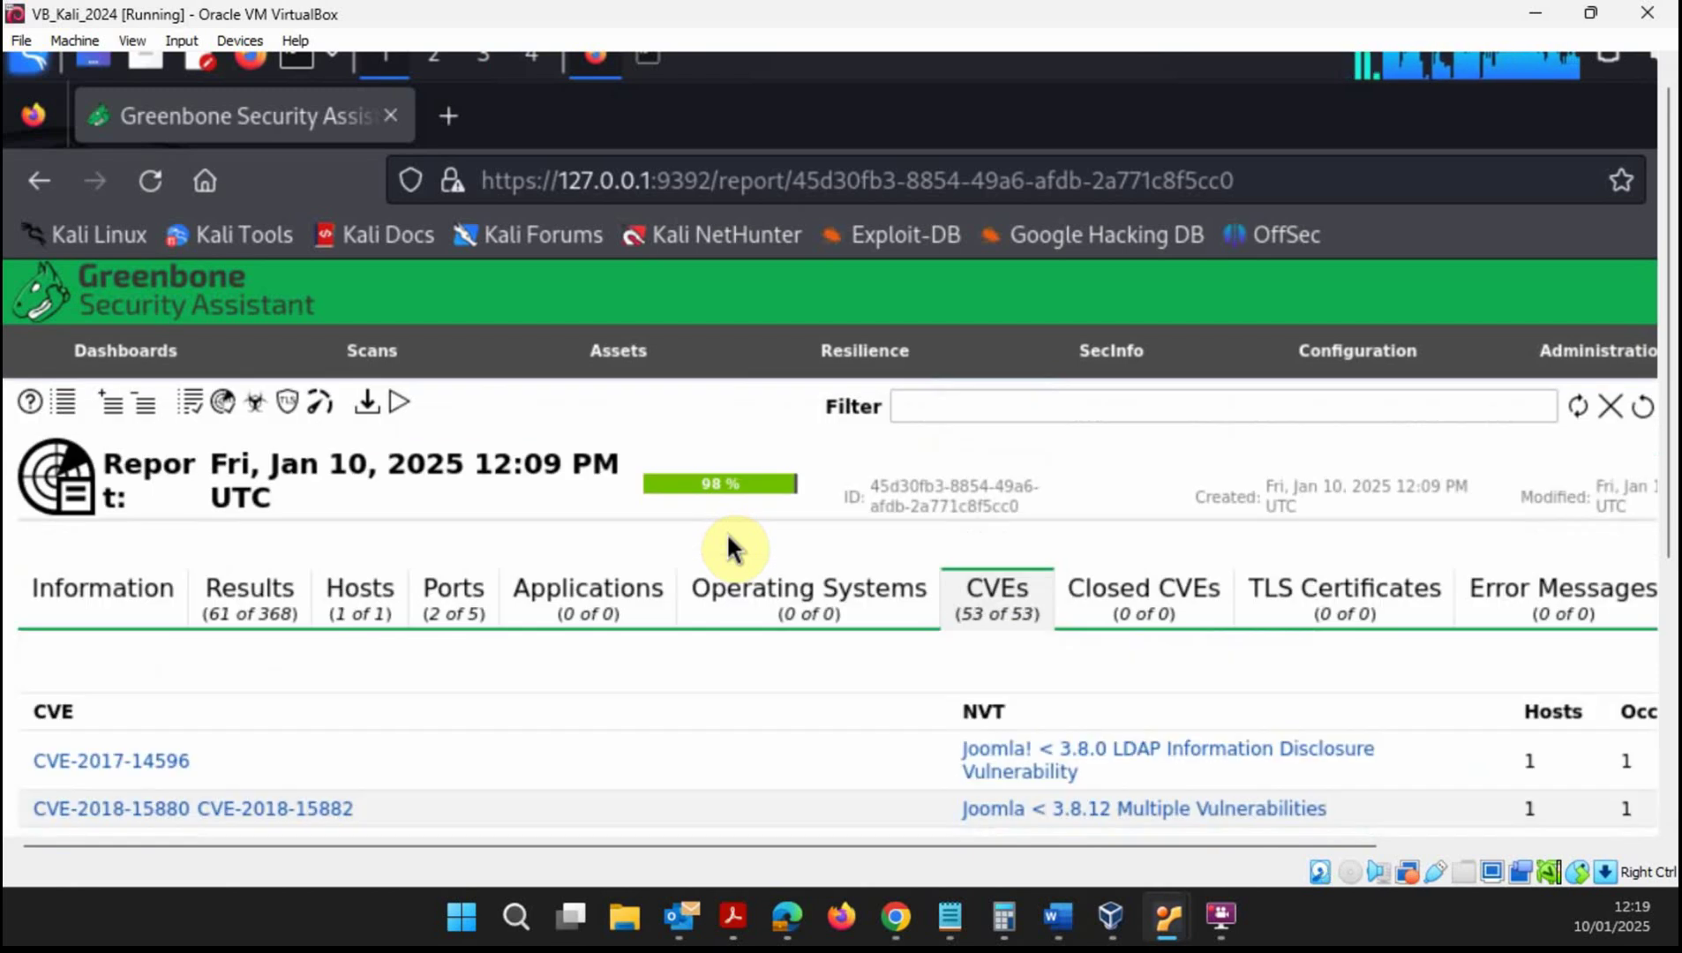
pyautogui.scroll(-2, 729, 548)
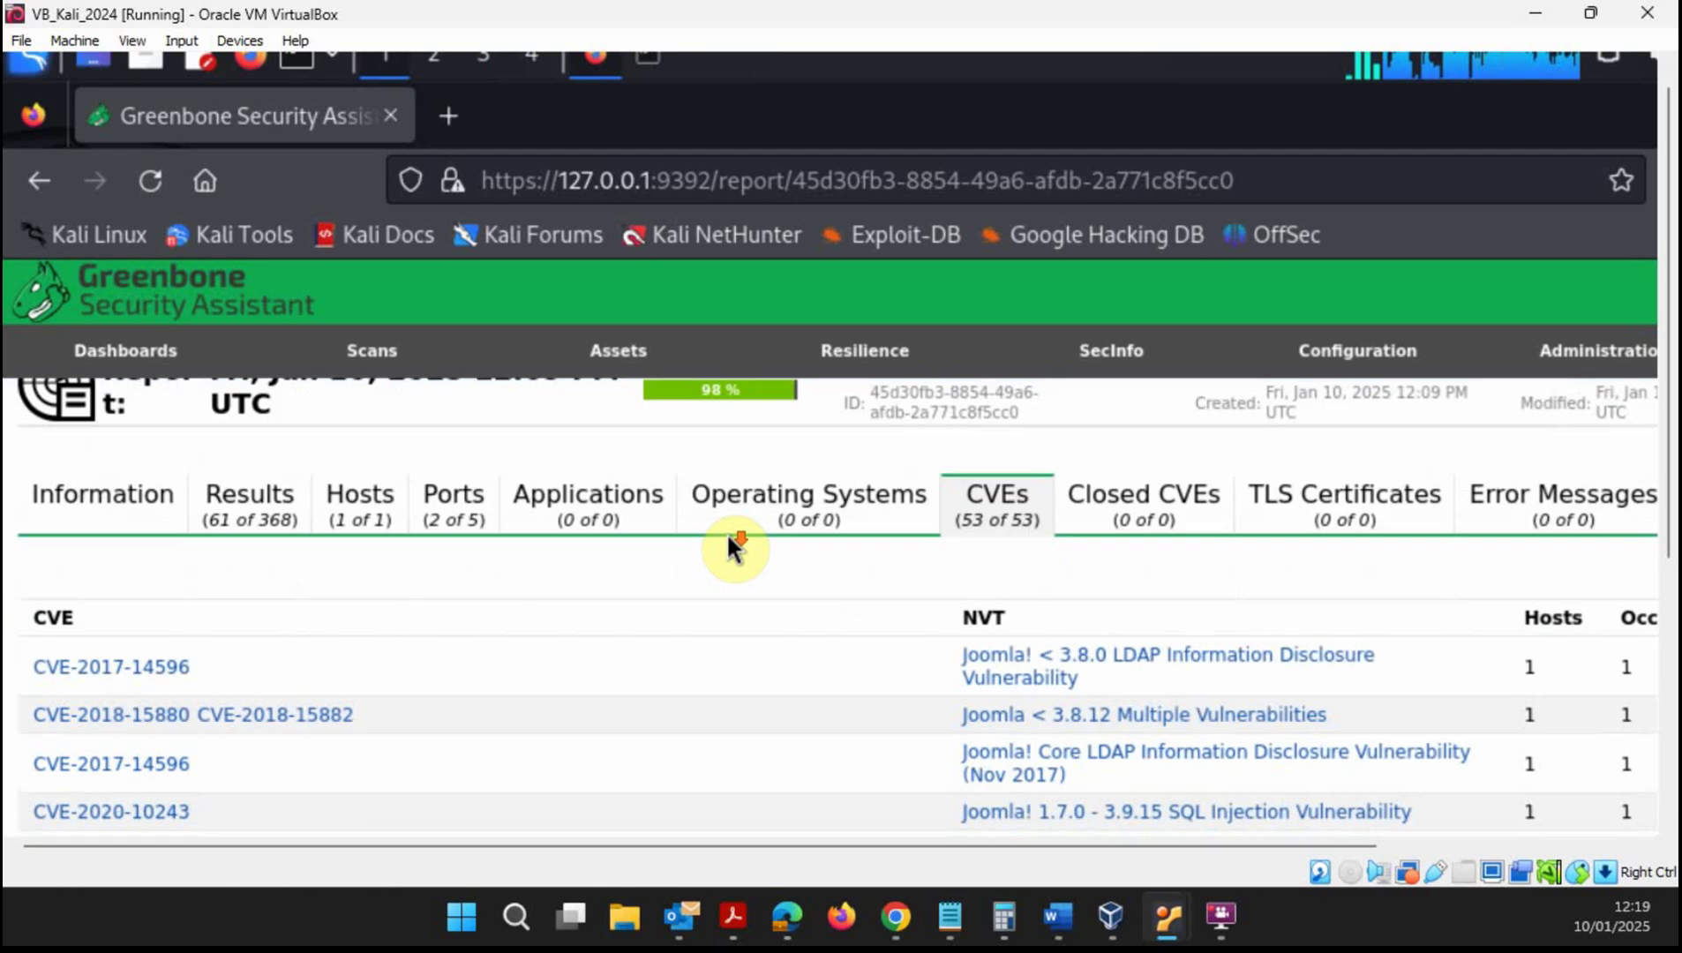
pyautogui.scroll(-2, 1103, 693)
pyautogui.scroll(-4, 1105, 688)
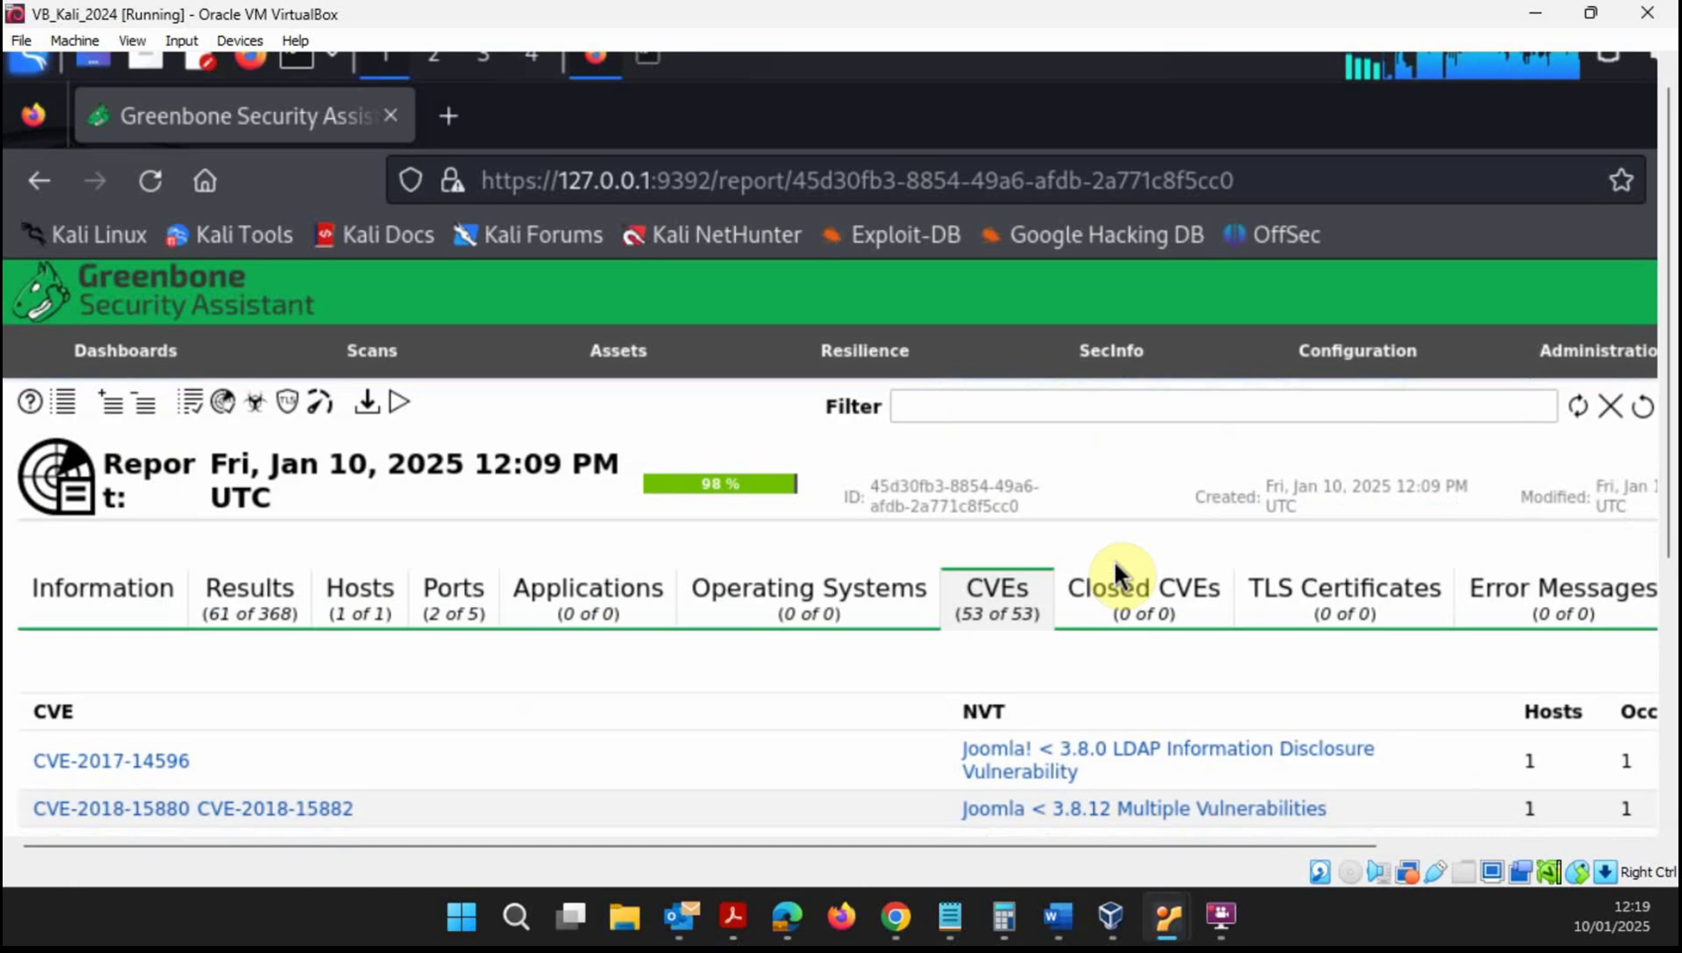
pyautogui.scroll(-2, 1114, 759)
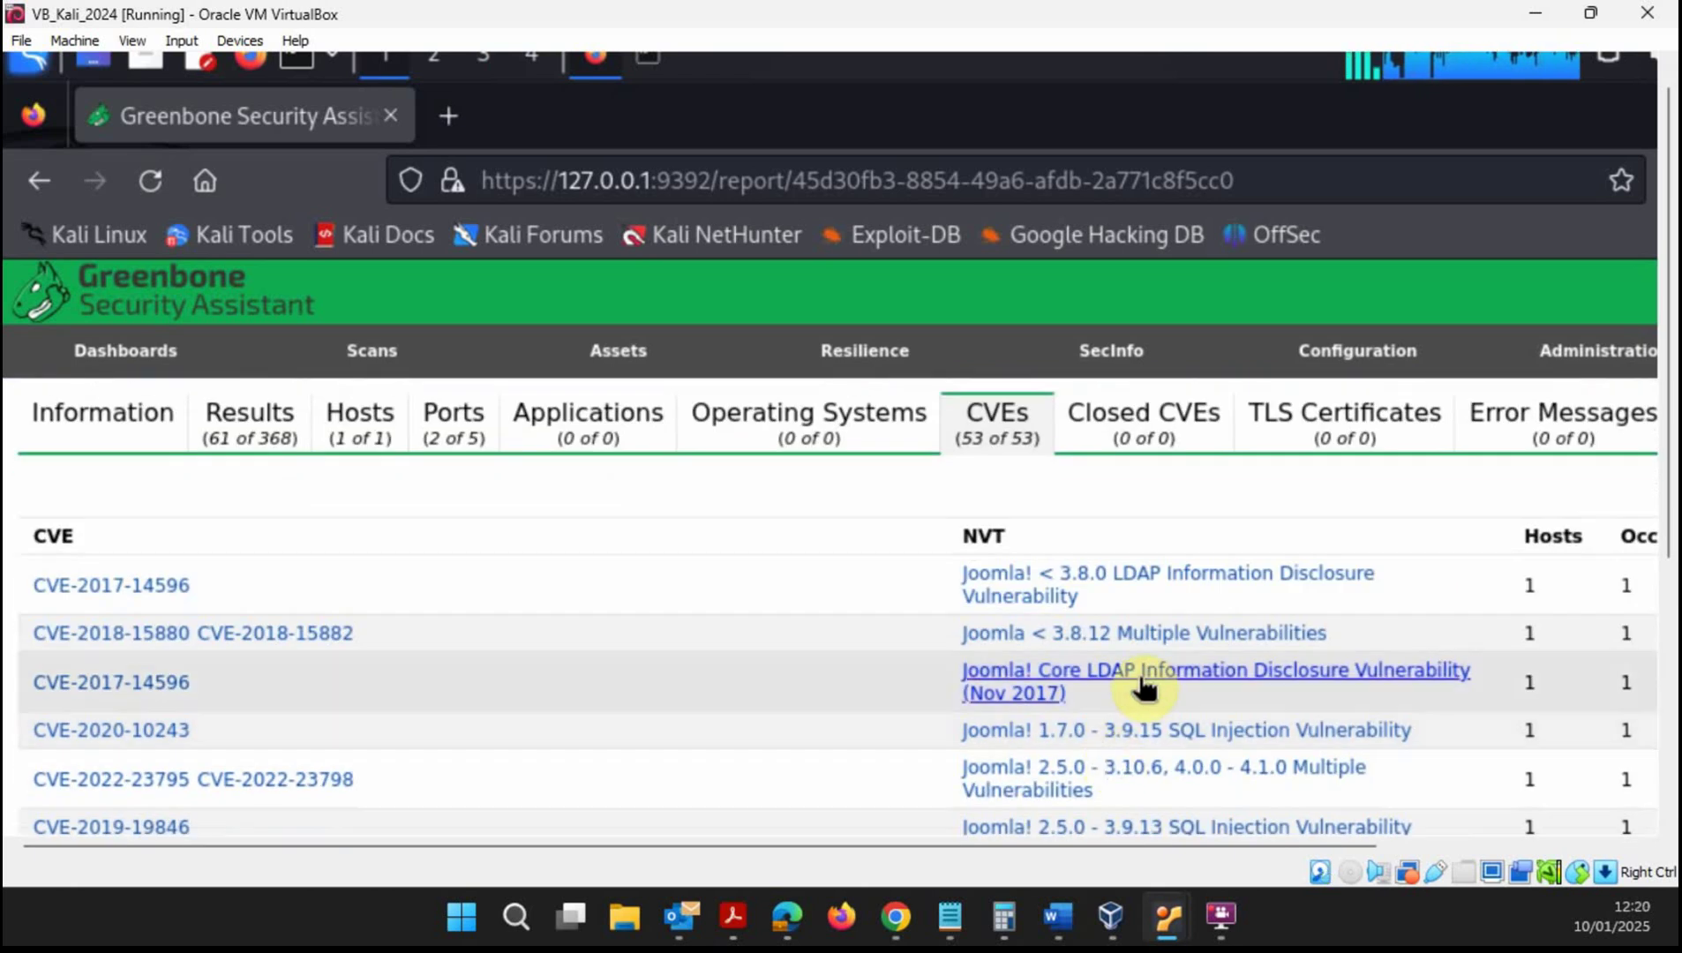
pyautogui.scroll(-2, 1139, 693)
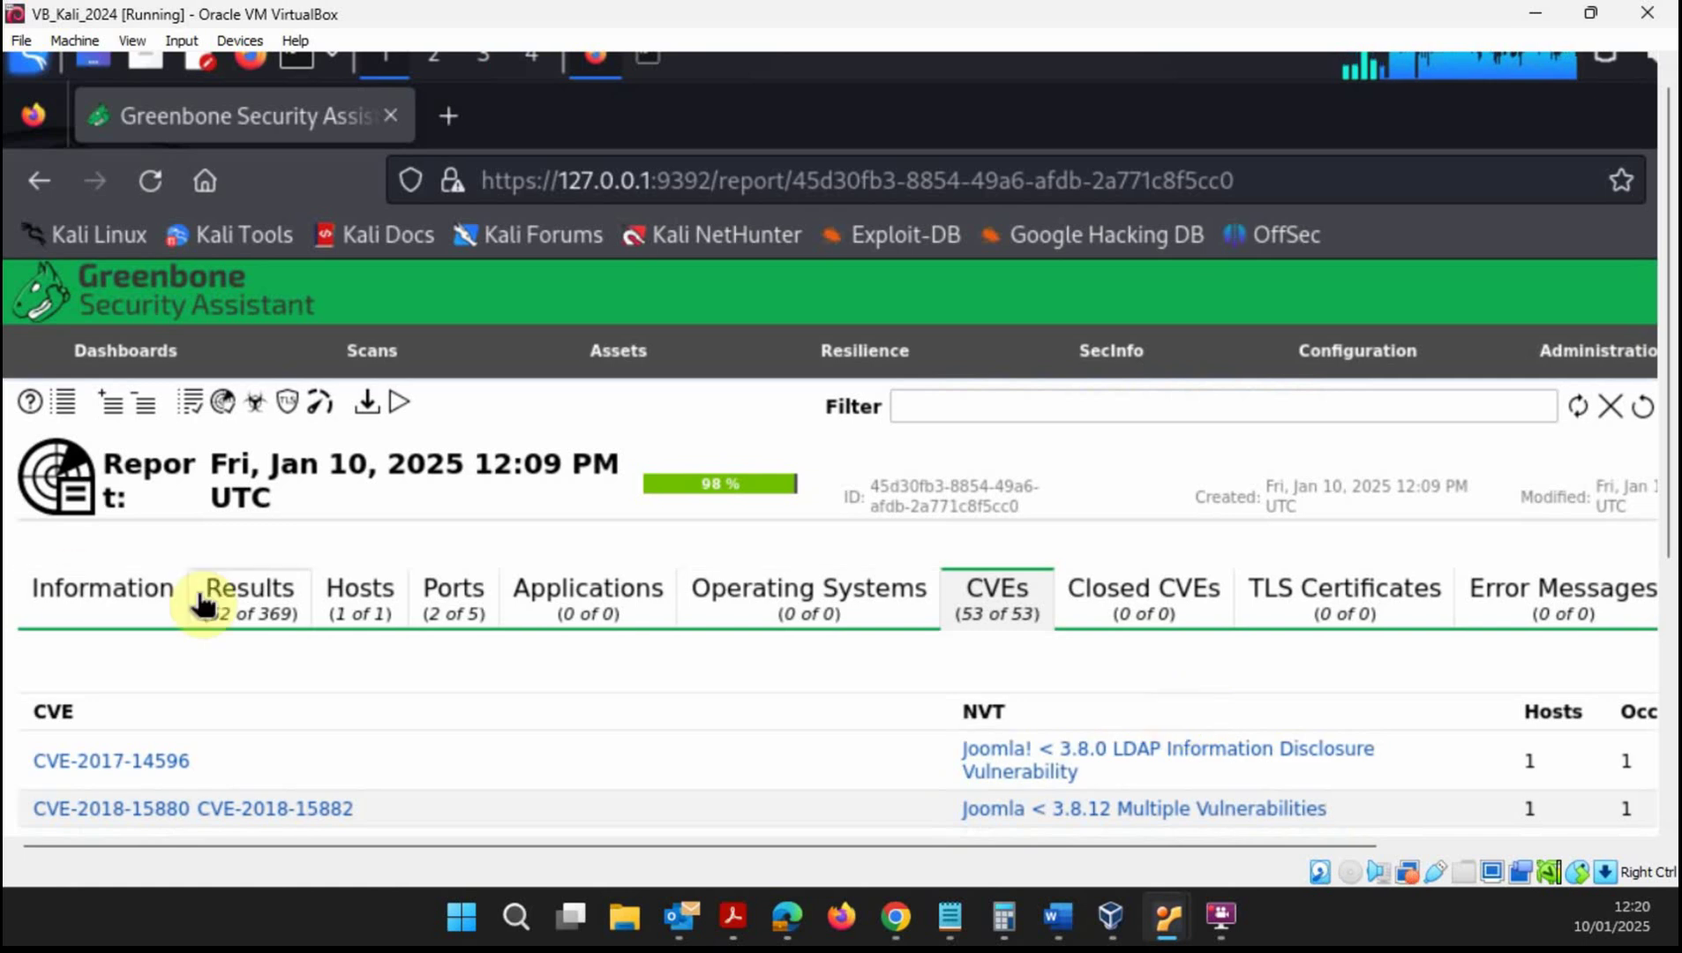
pyautogui.click(221, 598)
# - Re-sort the results by severity, highest first, and scroll down to the GNU Bash Shellshock finding
pyautogui.scroll(-4, 695, 687)
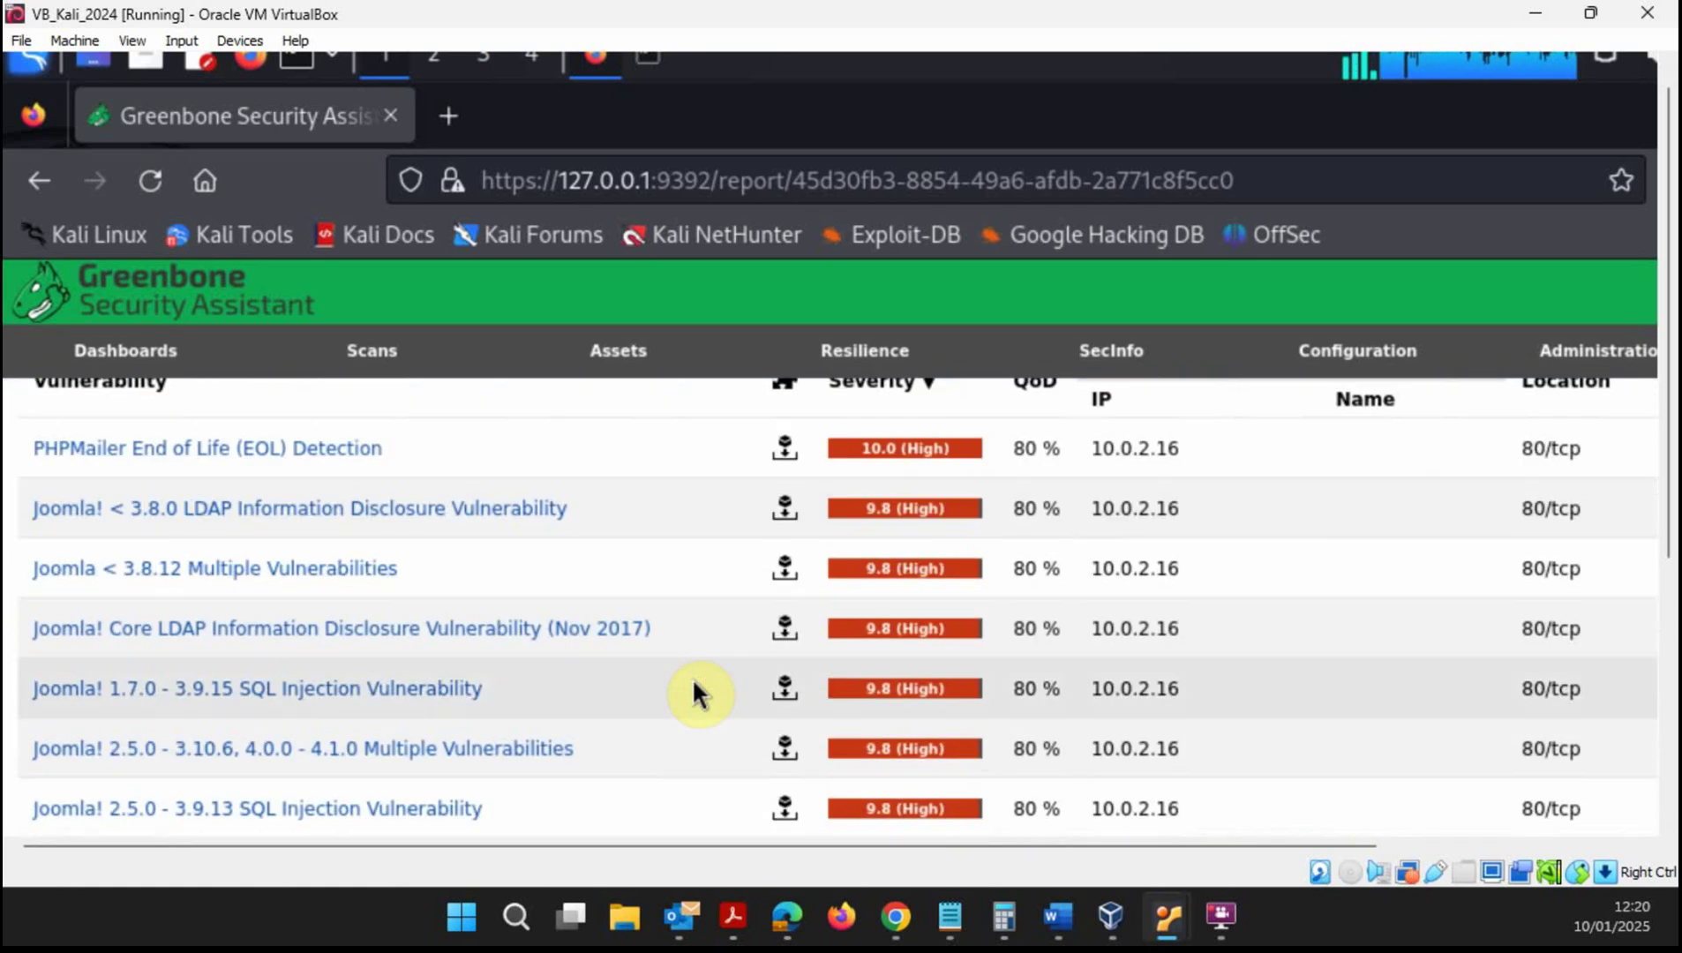
pyautogui.scroll(4, 693, 687)
pyautogui.click(898, 558)
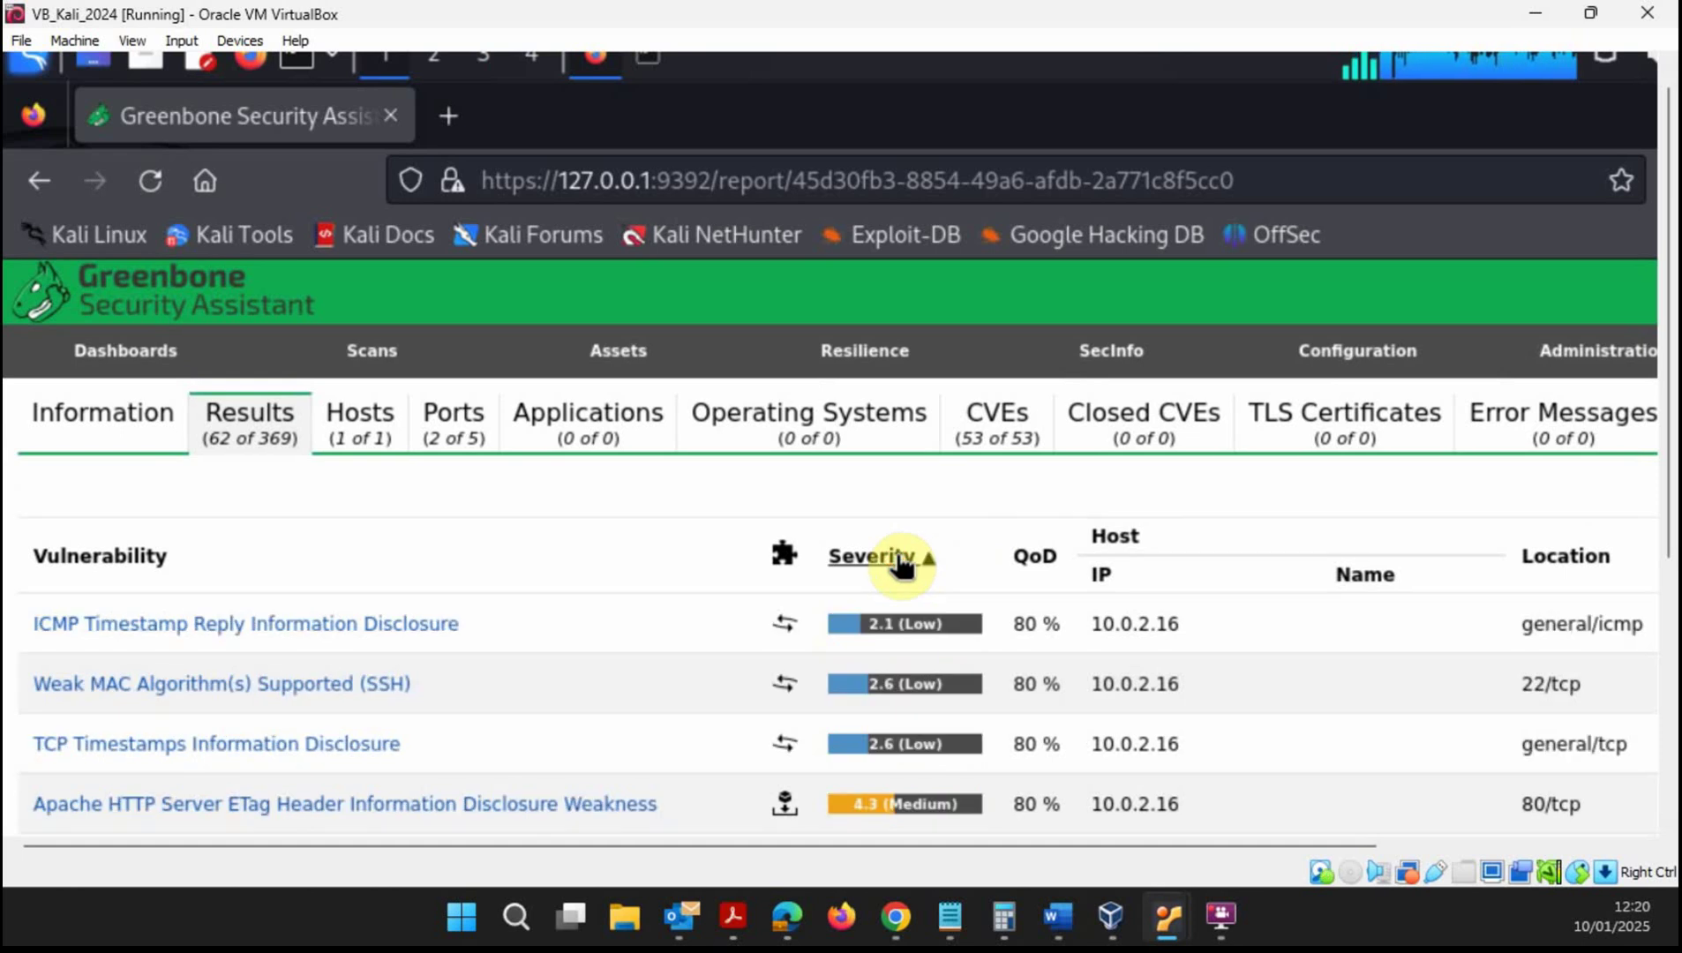
pyautogui.click(900, 558)
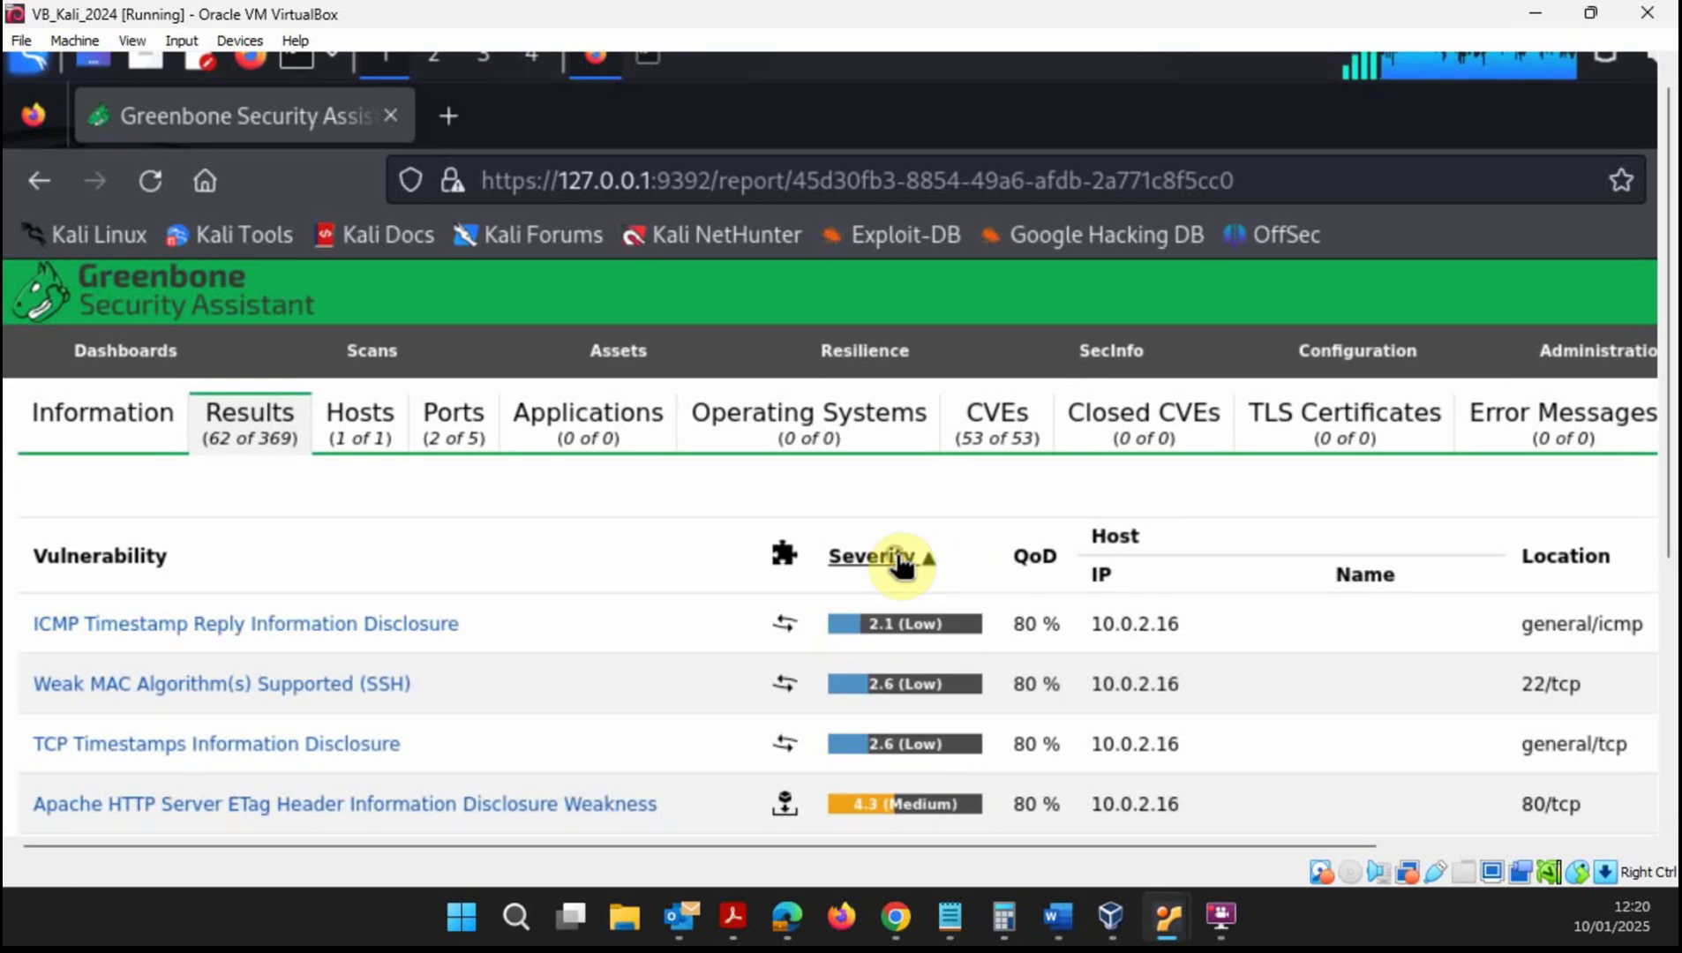
pyautogui.scroll(-5, 418, 670)
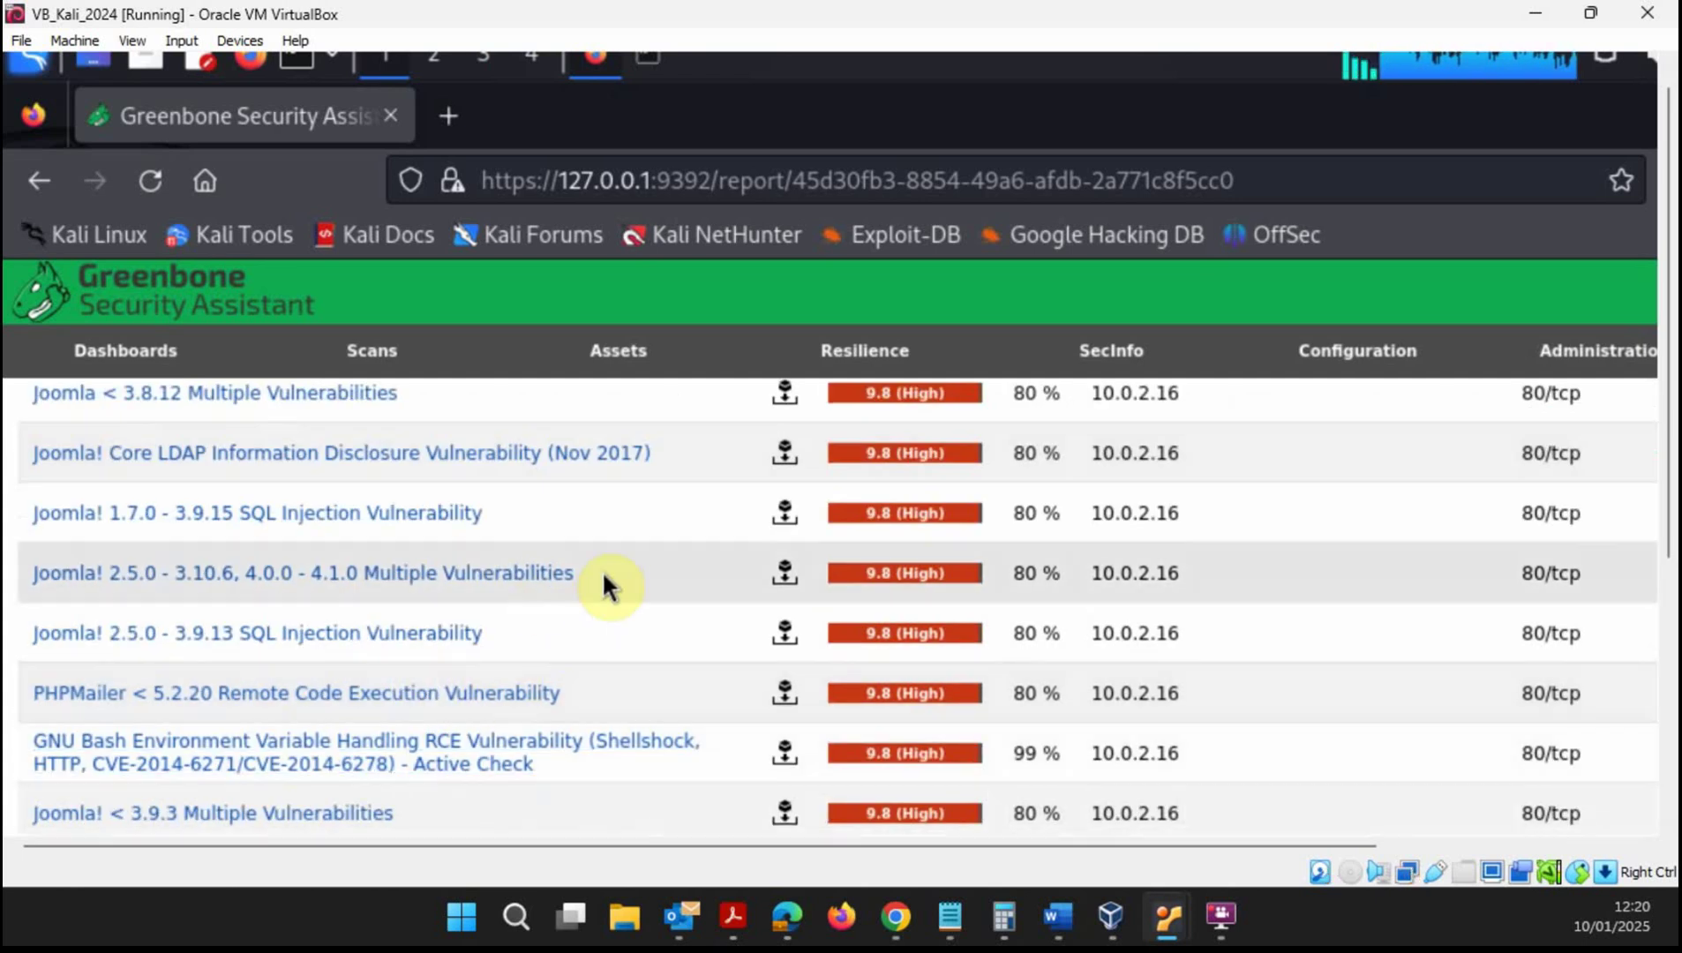
pyautogui.scroll(-2, 648, 632)
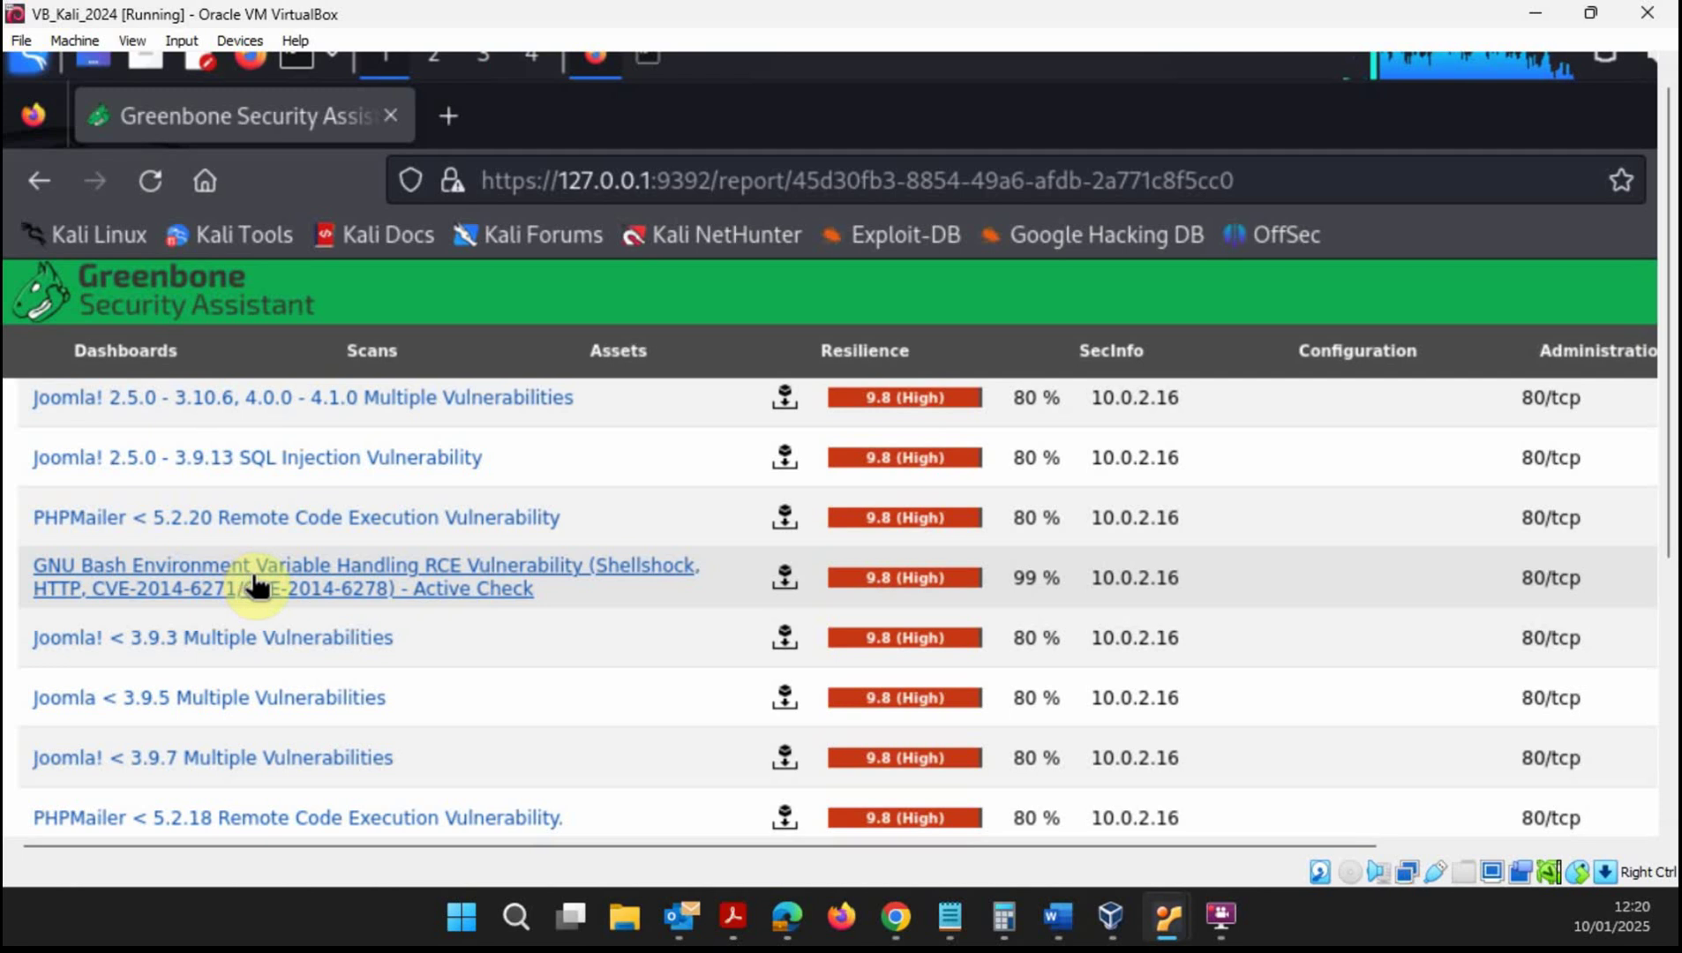
# - Expand the Shellshock finding and read its summary and detection result, highlighting the detection request
pyautogui.click(358, 578)
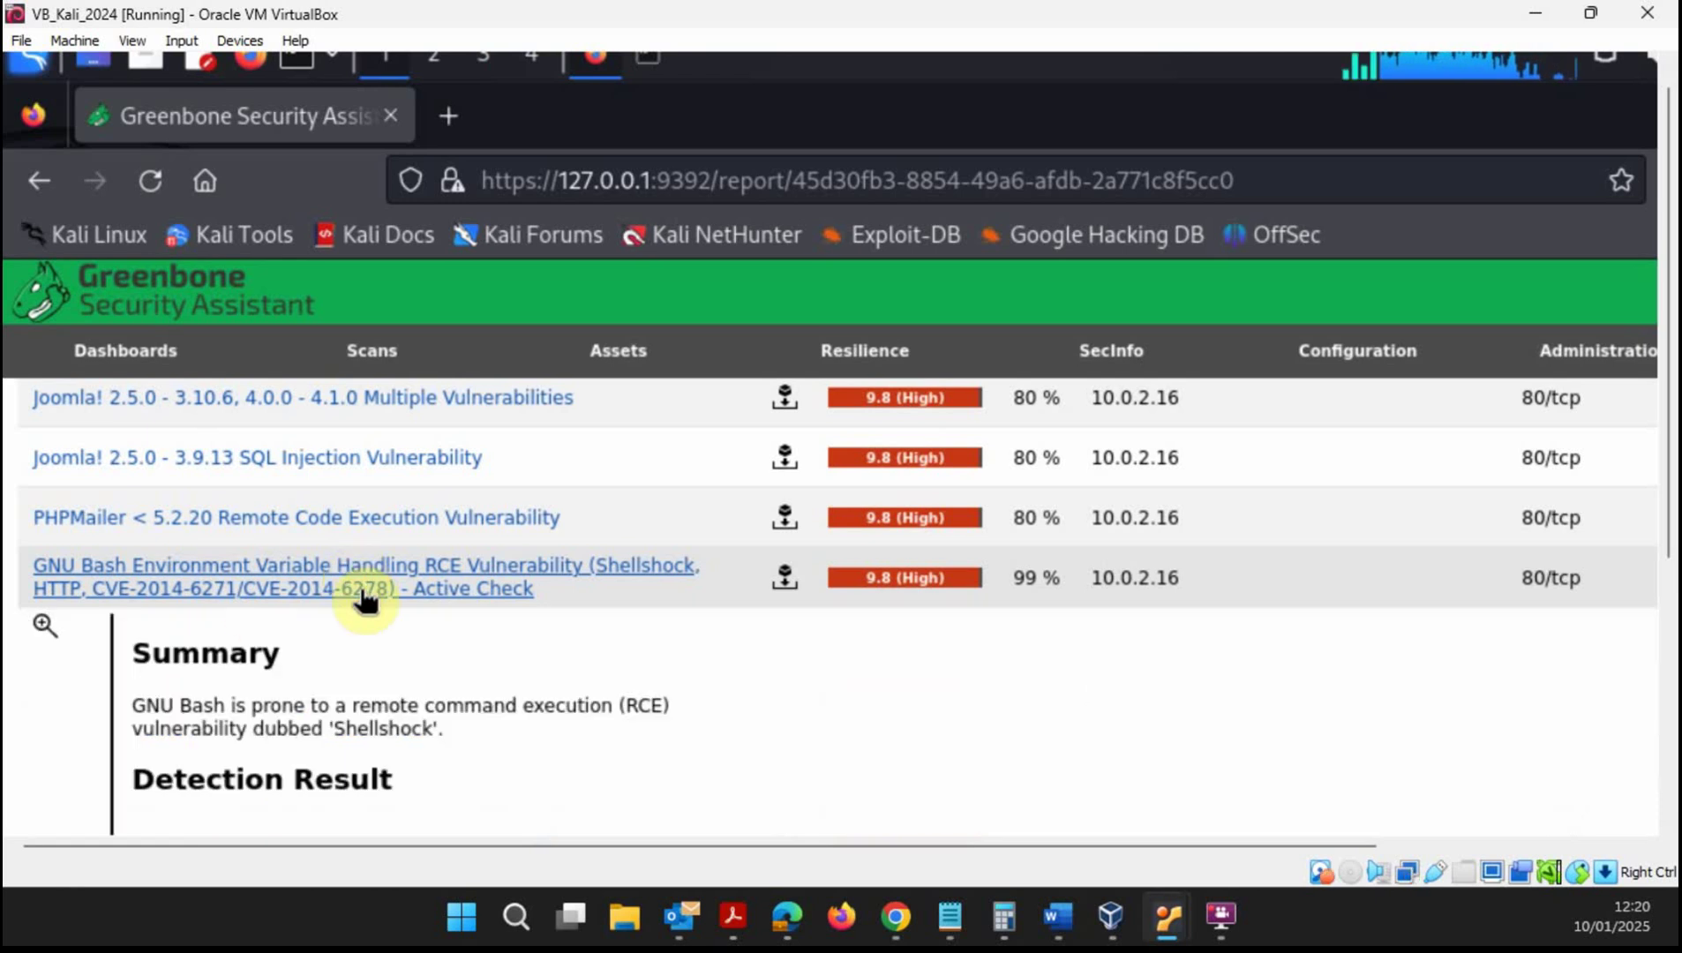
pyautogui.scroll(-4, 417, 629)
pyautogui.scroll(-5, 421, 646)
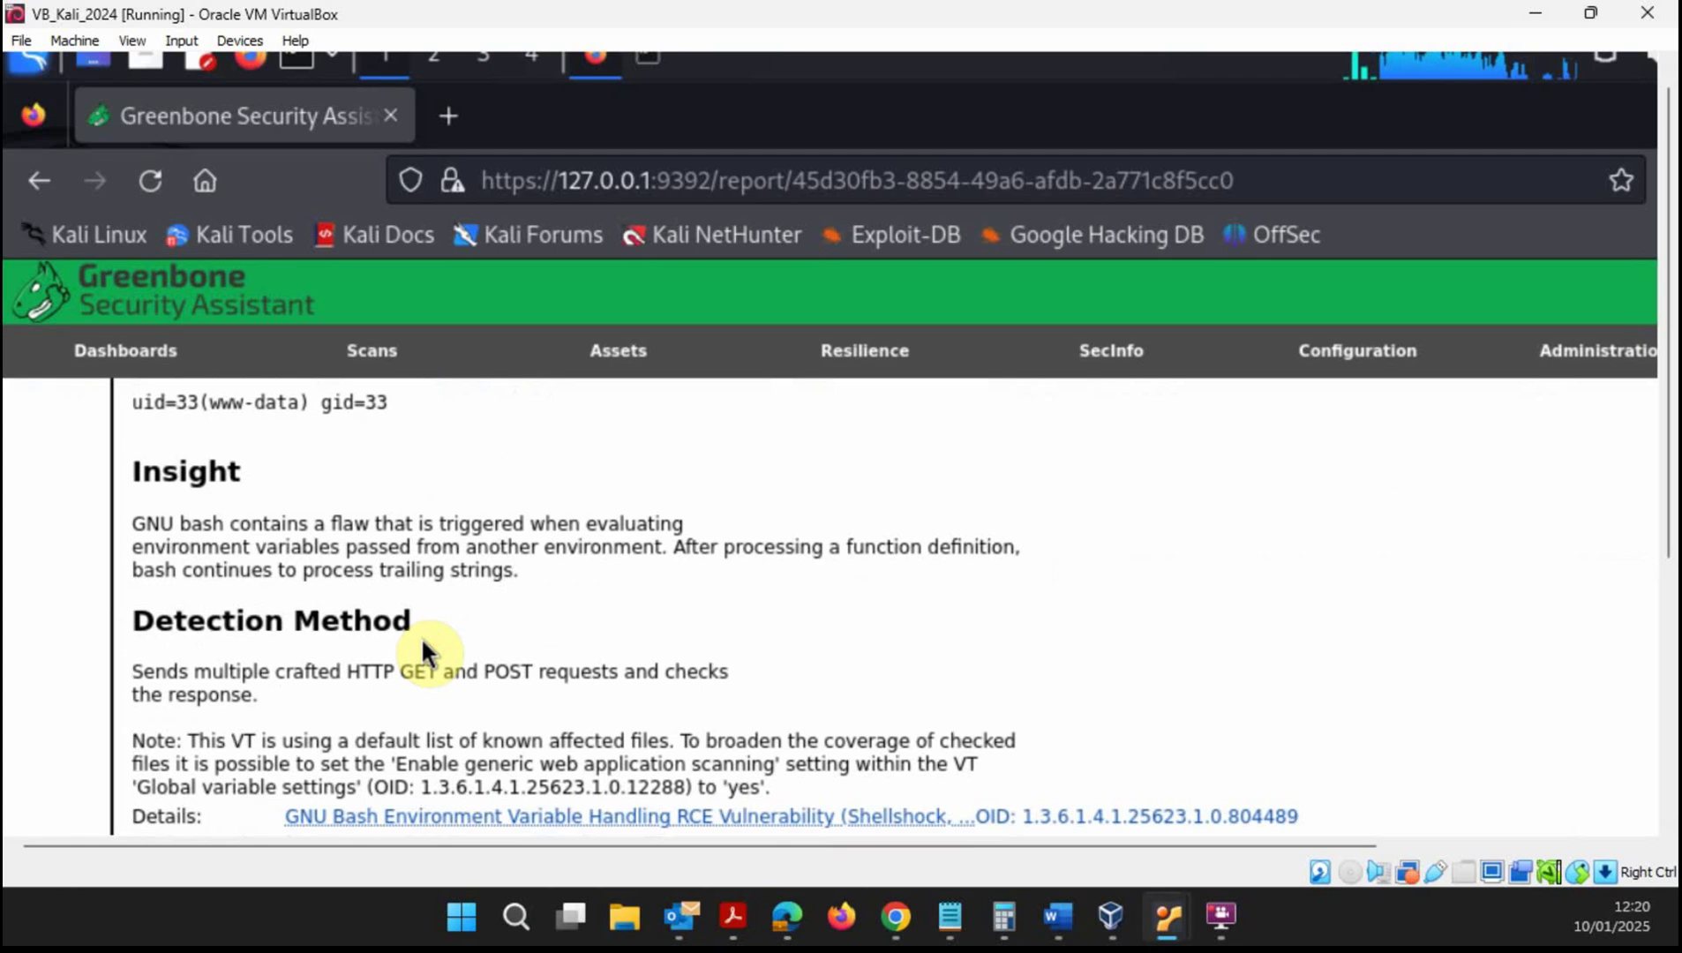
pyautogui.scroll(6, 422, 646)
pyautogui.scroll(1, 406, 612)
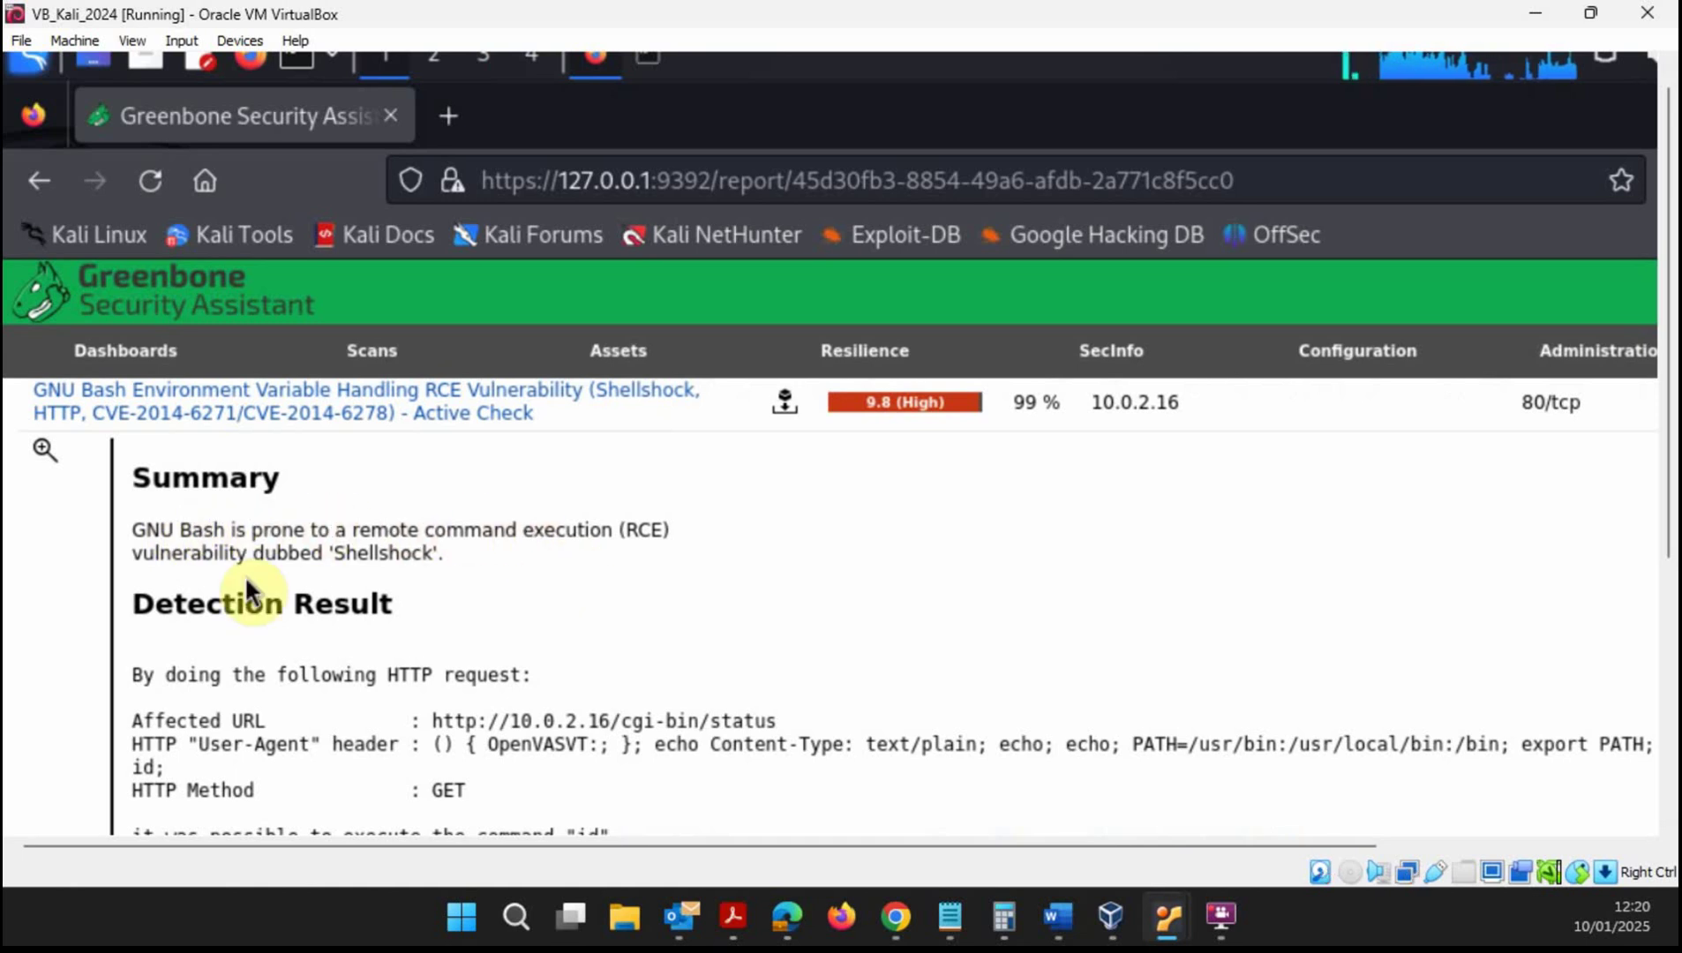
pyautogui.scroll(-4, 389, 574)
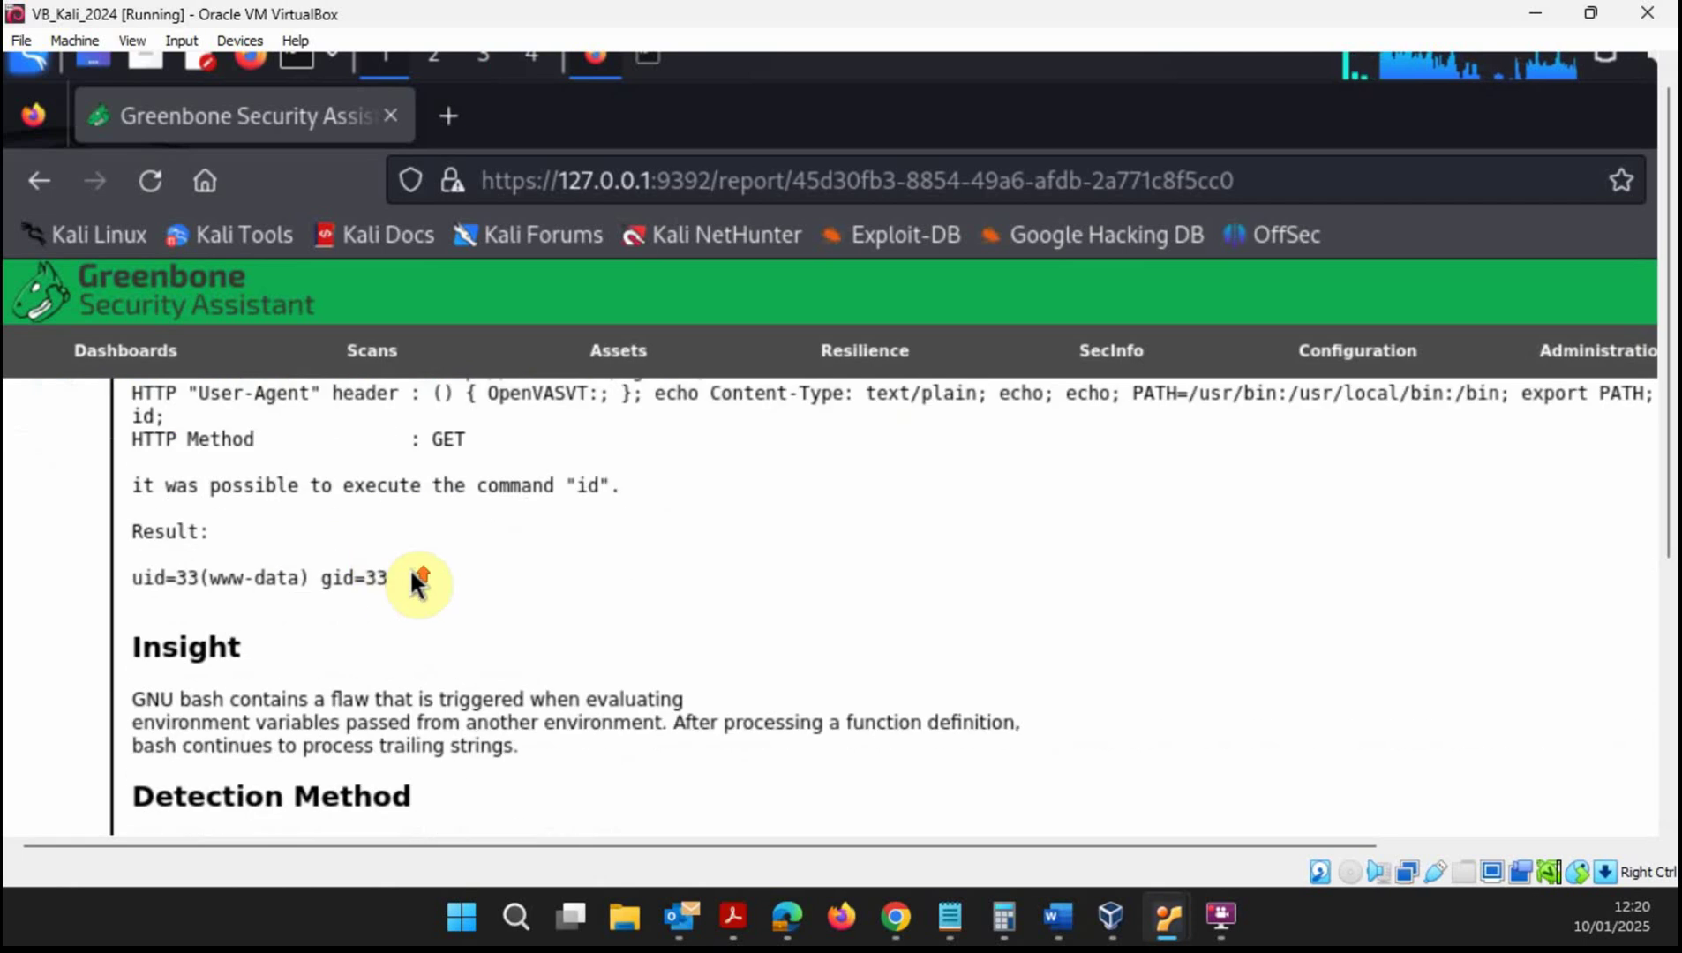
pyautogui.scroll(2, 415, 582)
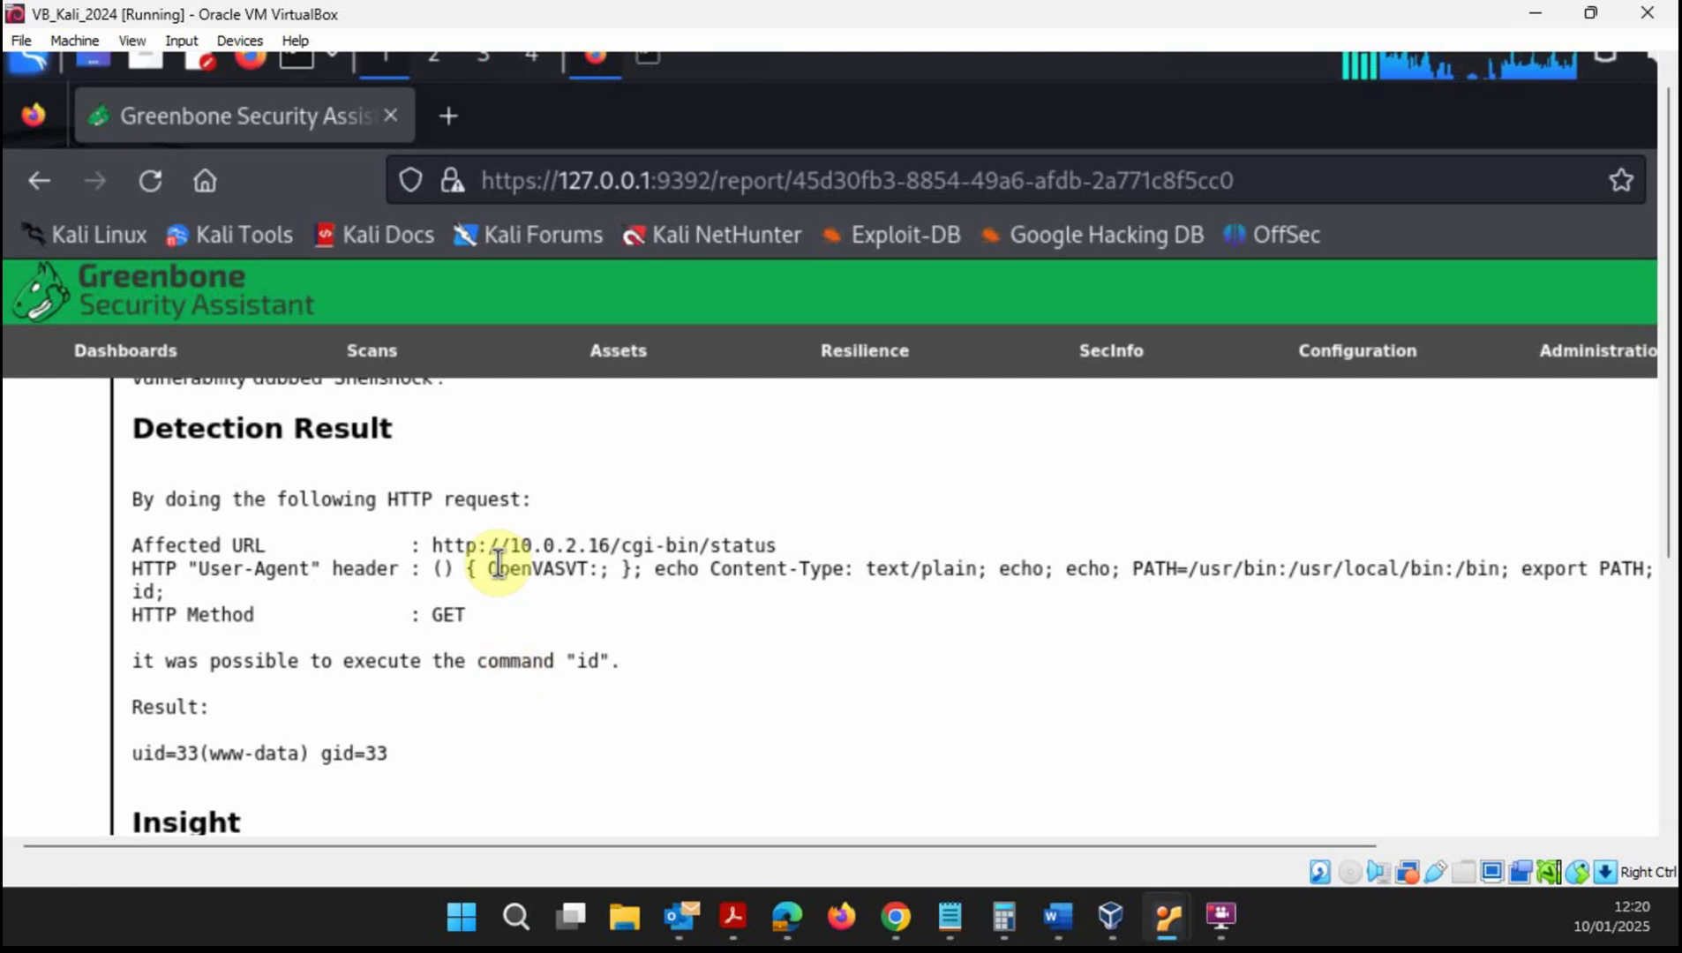
pyautogui.moveTo(784, 545); pyautogui.dragTo(786, 623)
pyautogui.click(862, 624)
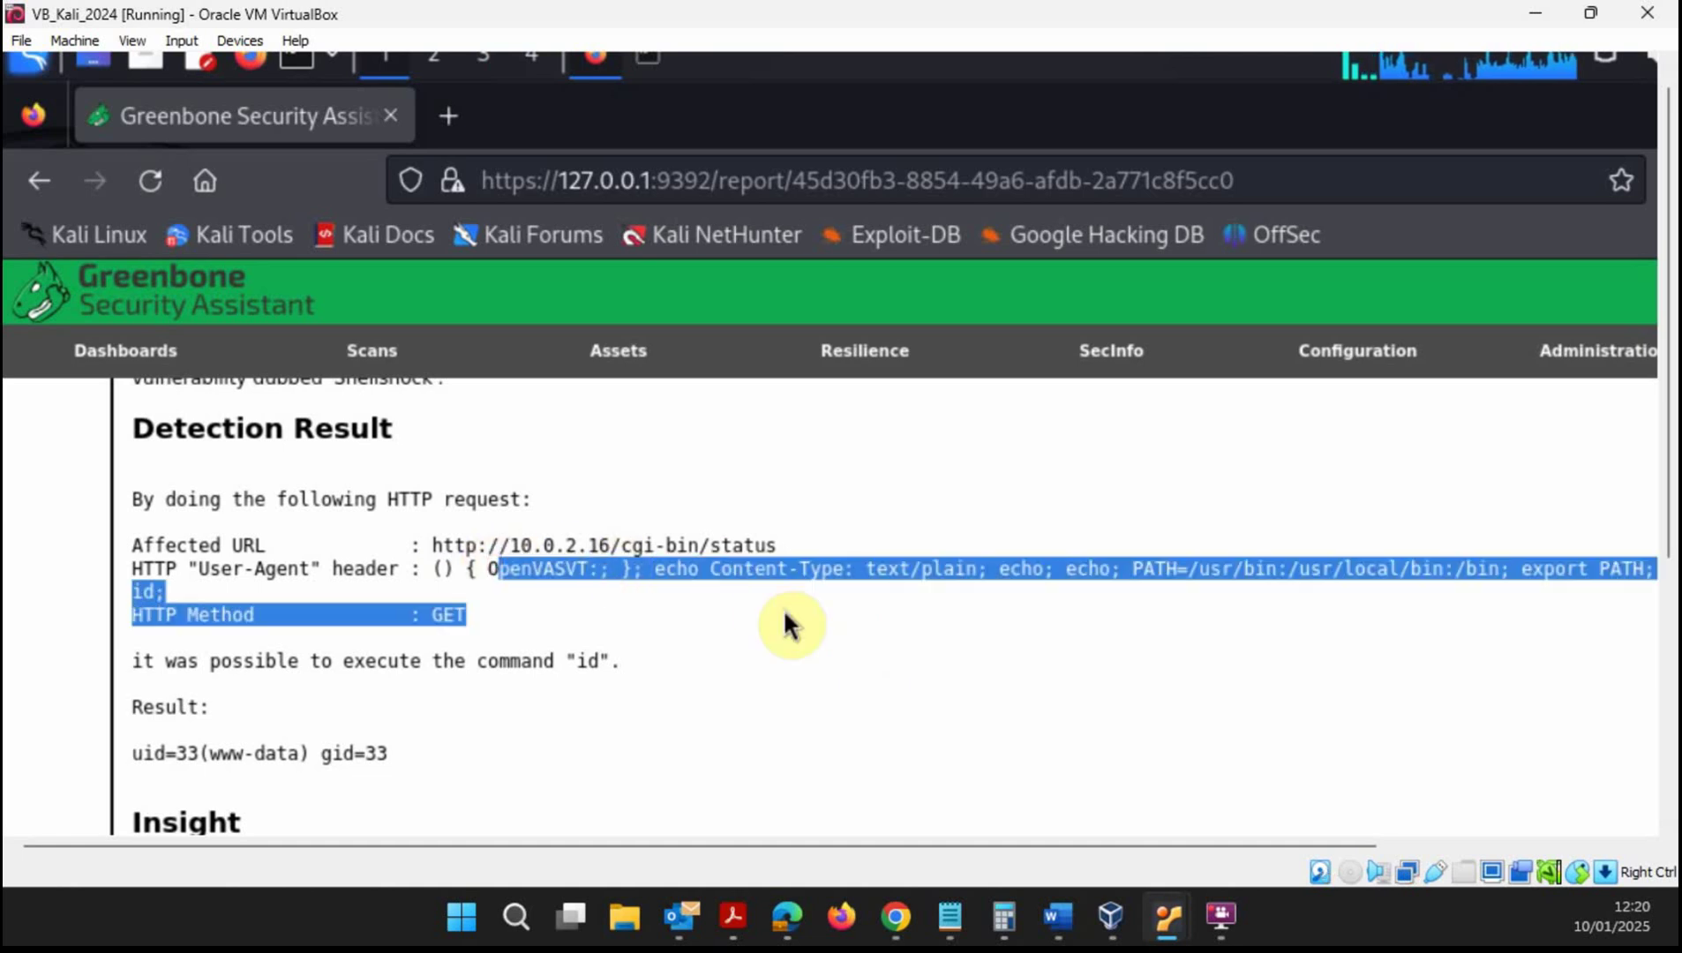
pyautogui.click(618, 660)
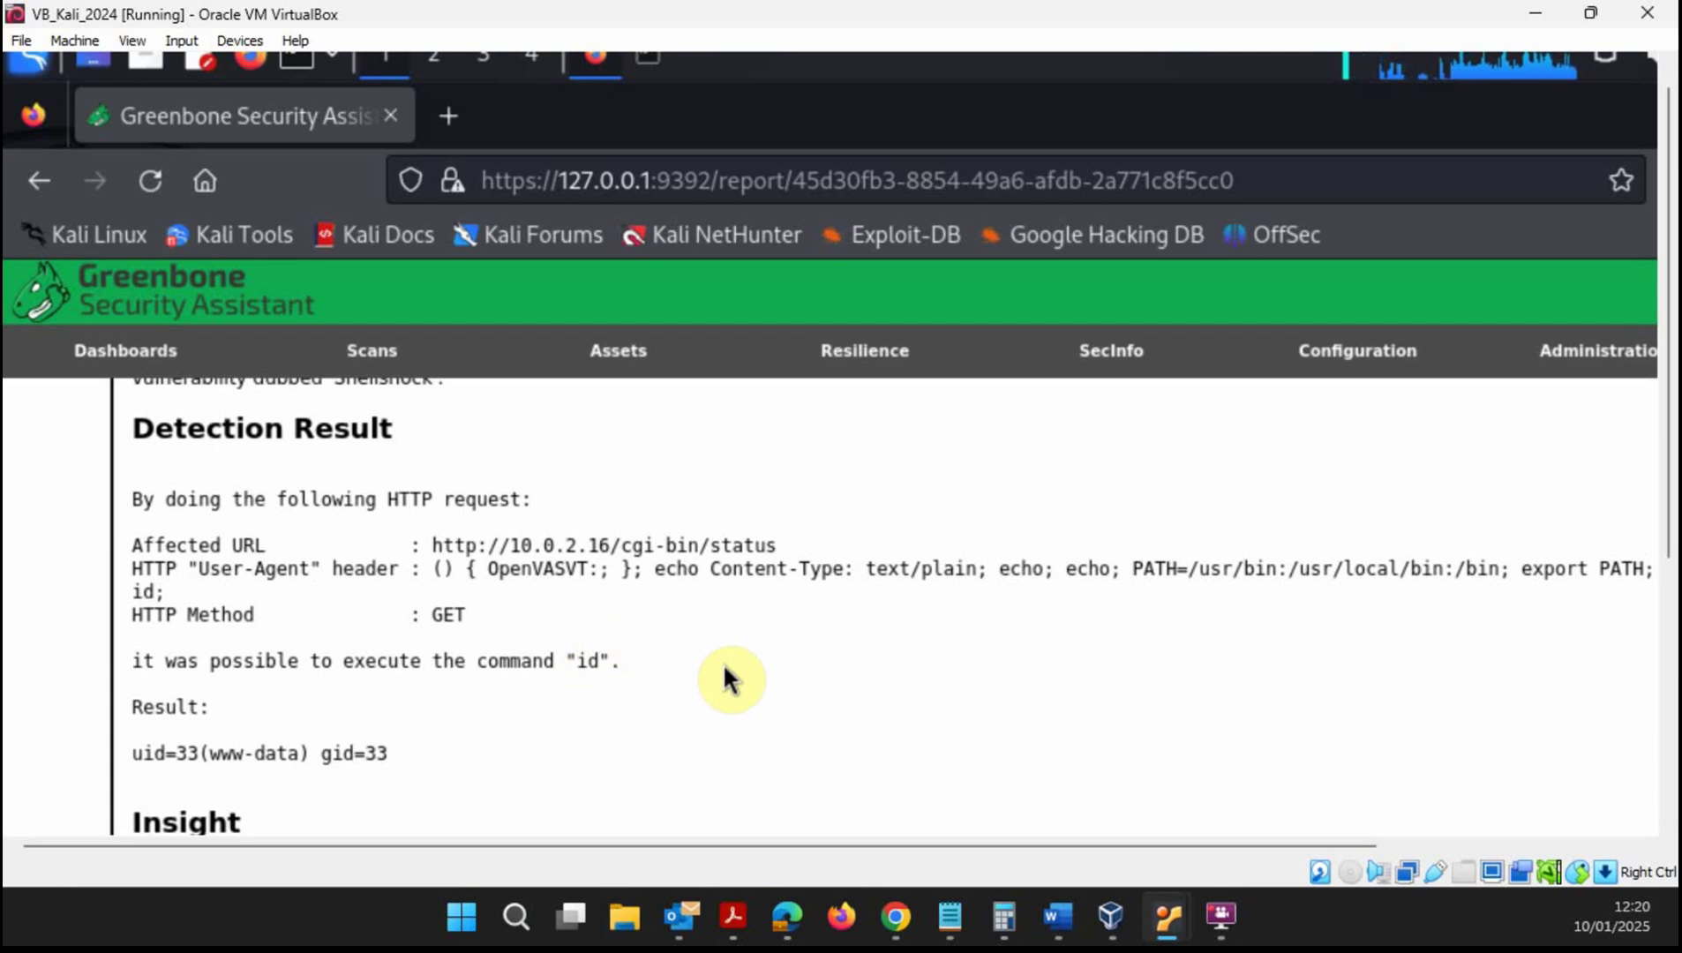
# - Read through the impact, solution and references, then return to the top of the report
pyautogui.scroll(-4, 724, 678)
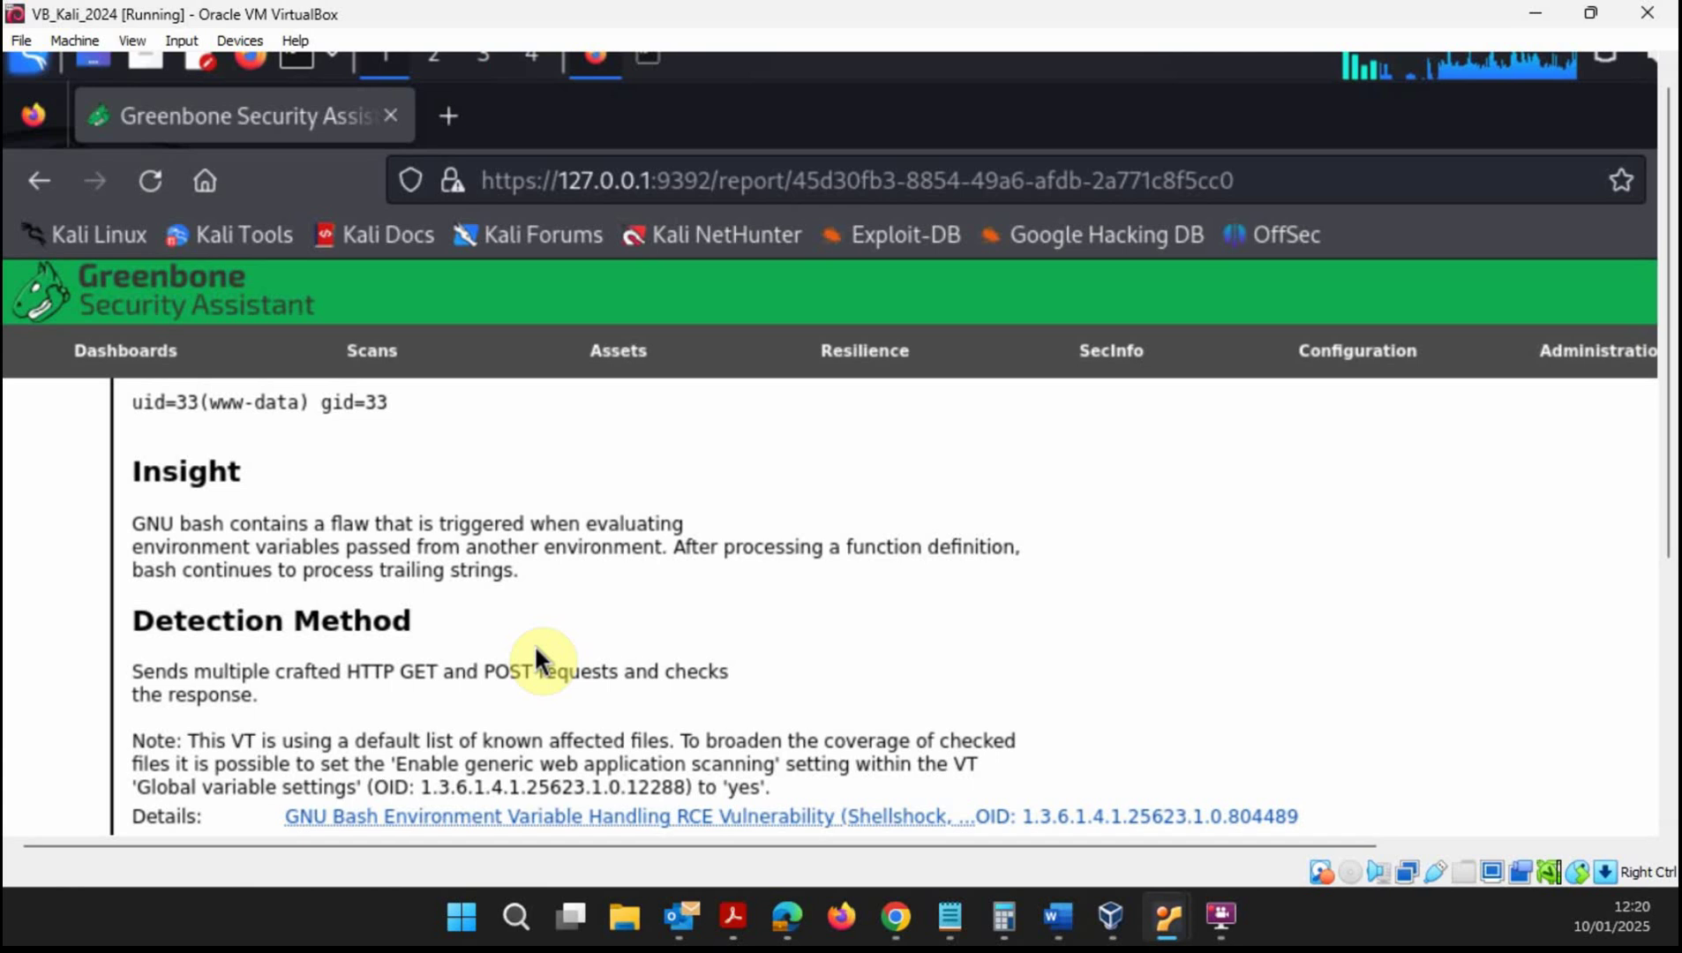
pyautogui.scroll(-4, 547, 675)
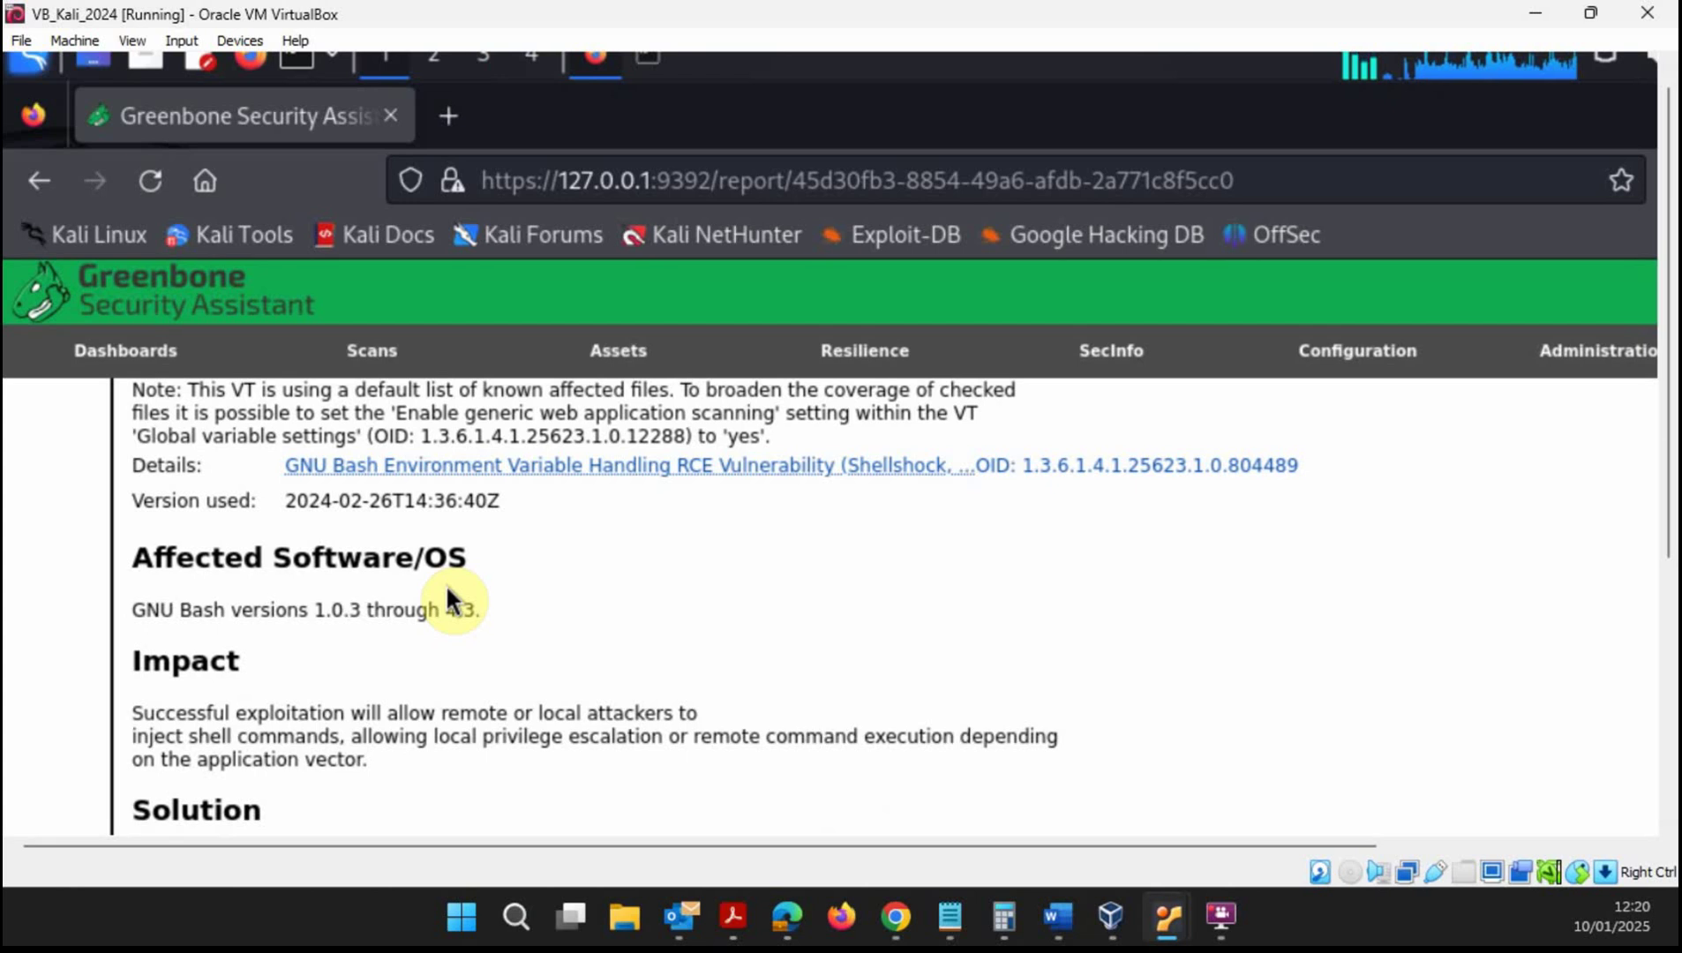
pyautogui.scroll(-2, 556, 669)
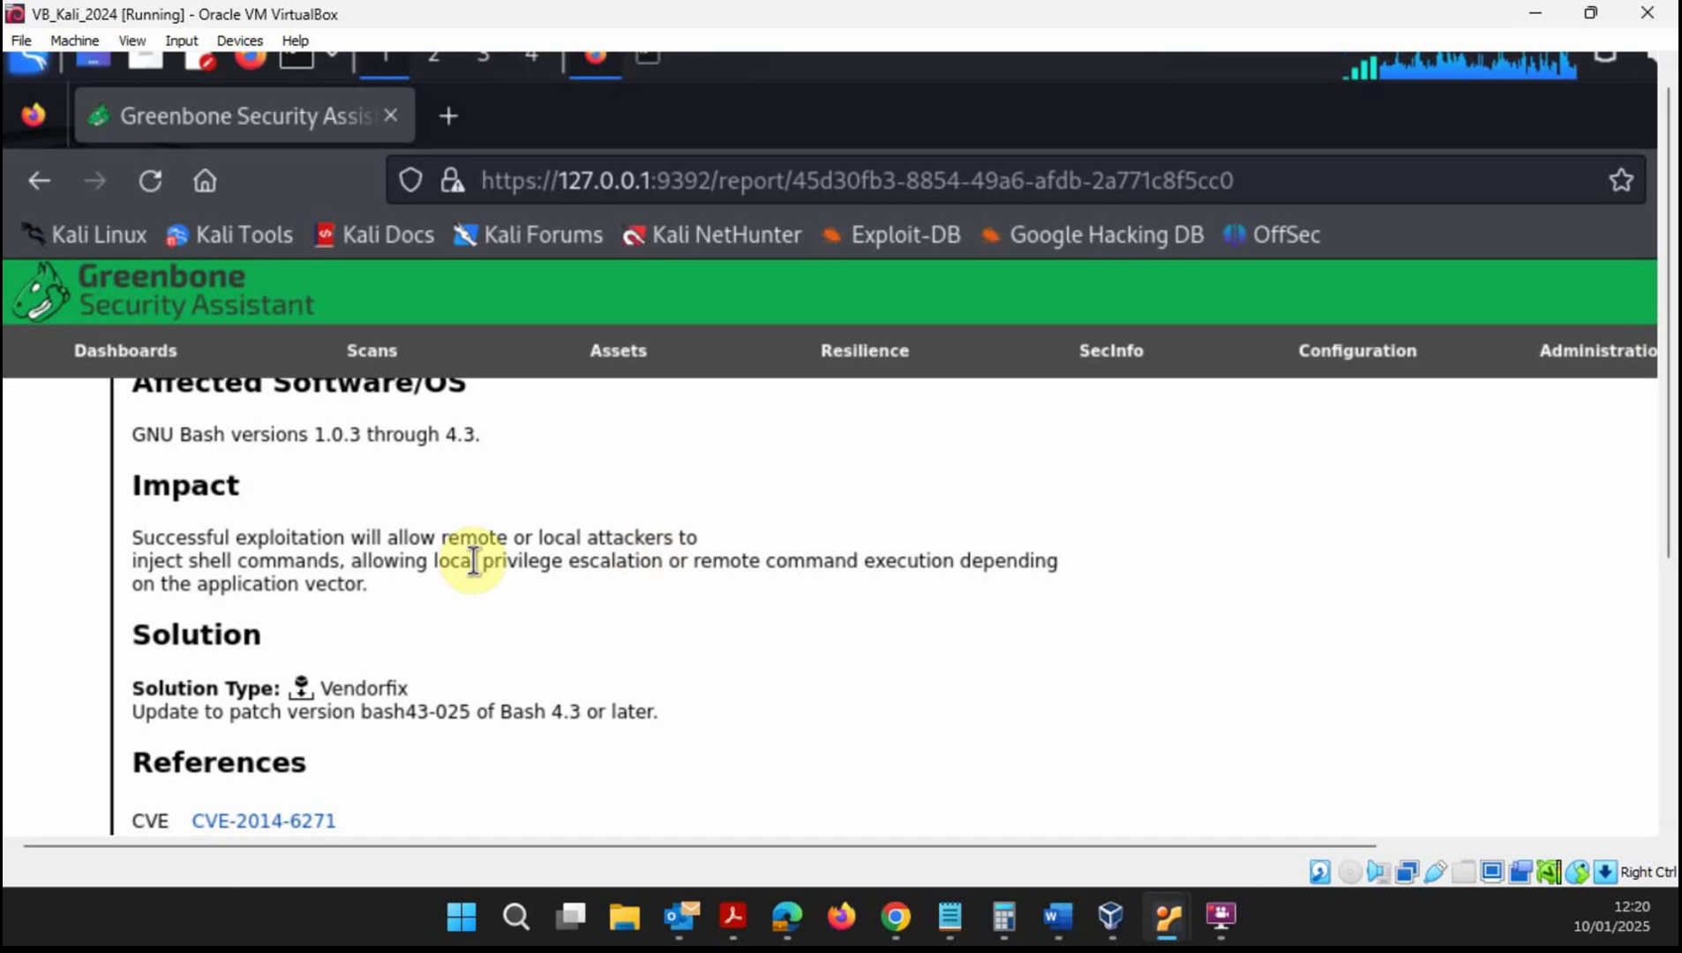
pyautogui.scroll(-3, 472, 556)
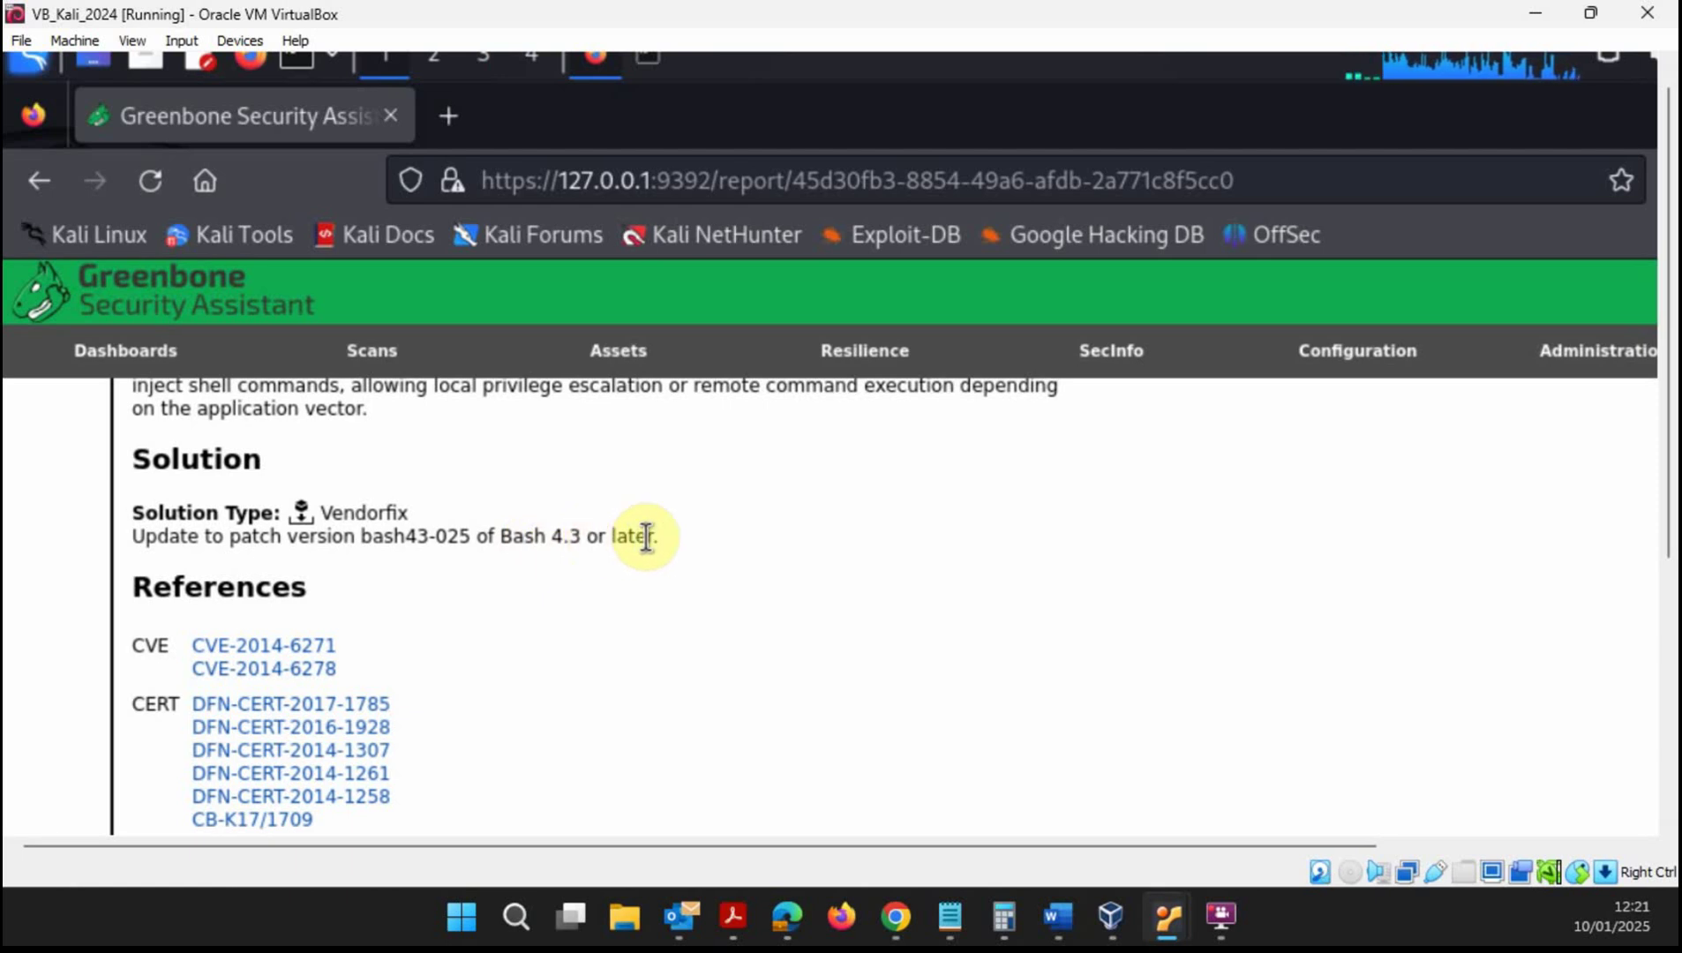
pyautogui.scroll(10, 922, 670)
pyautogui.scroll(10, 919, 664)
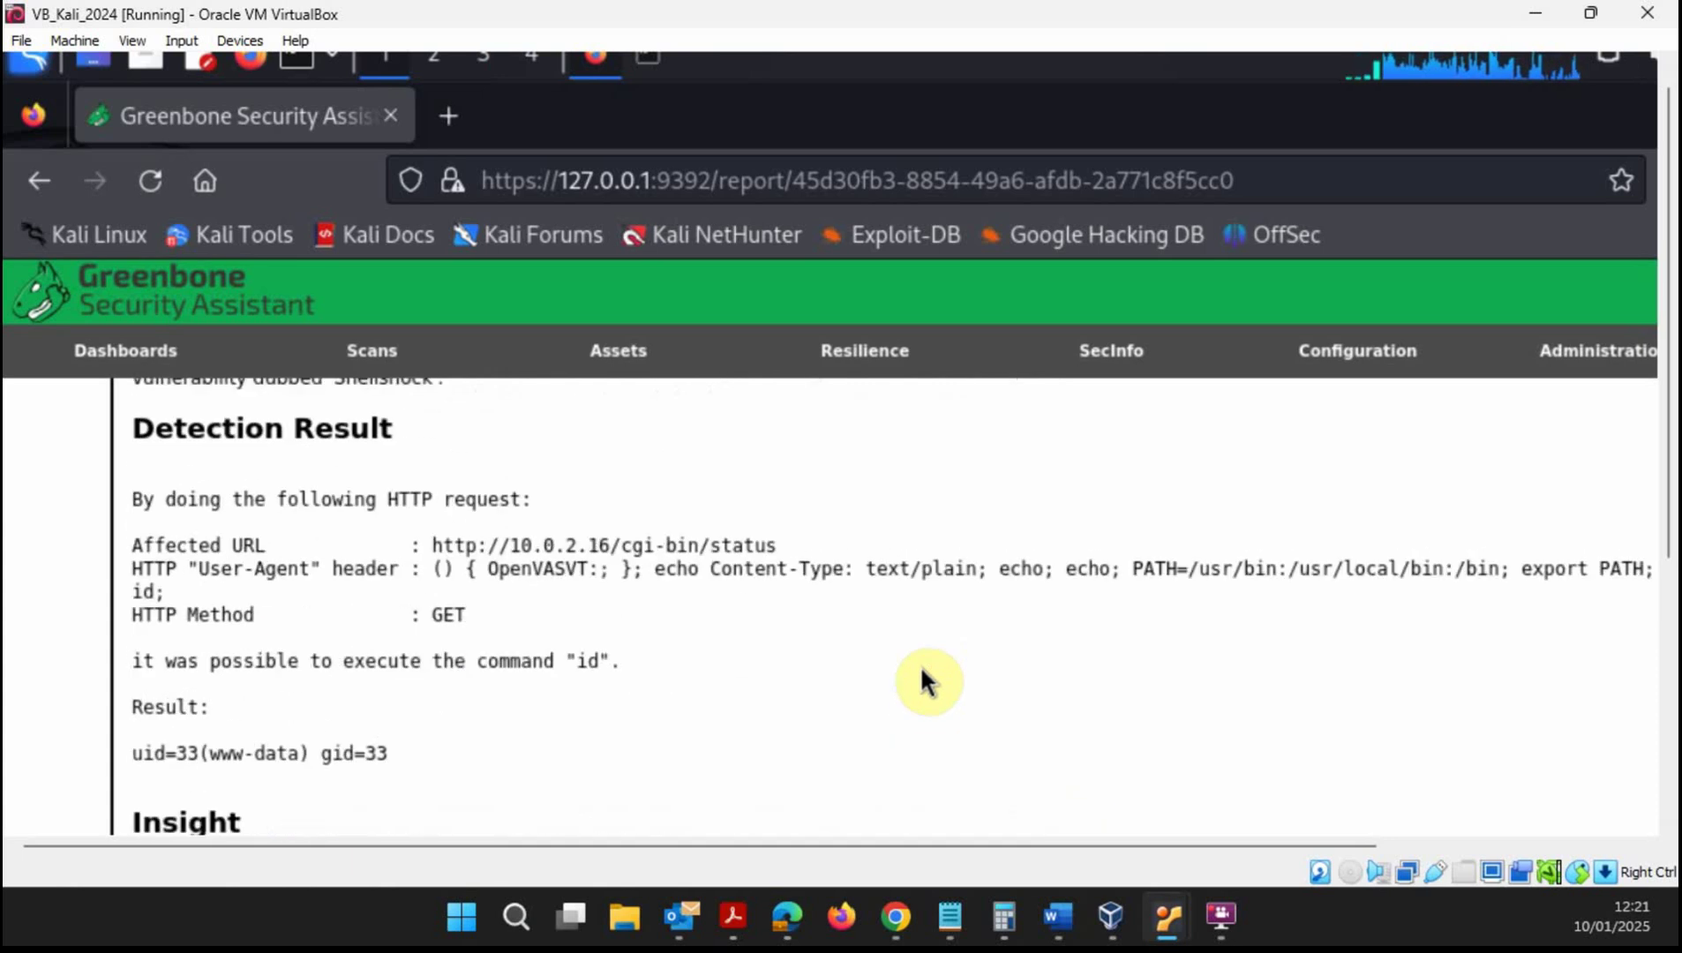
pyautogui.scroll(-3, 919, 688)
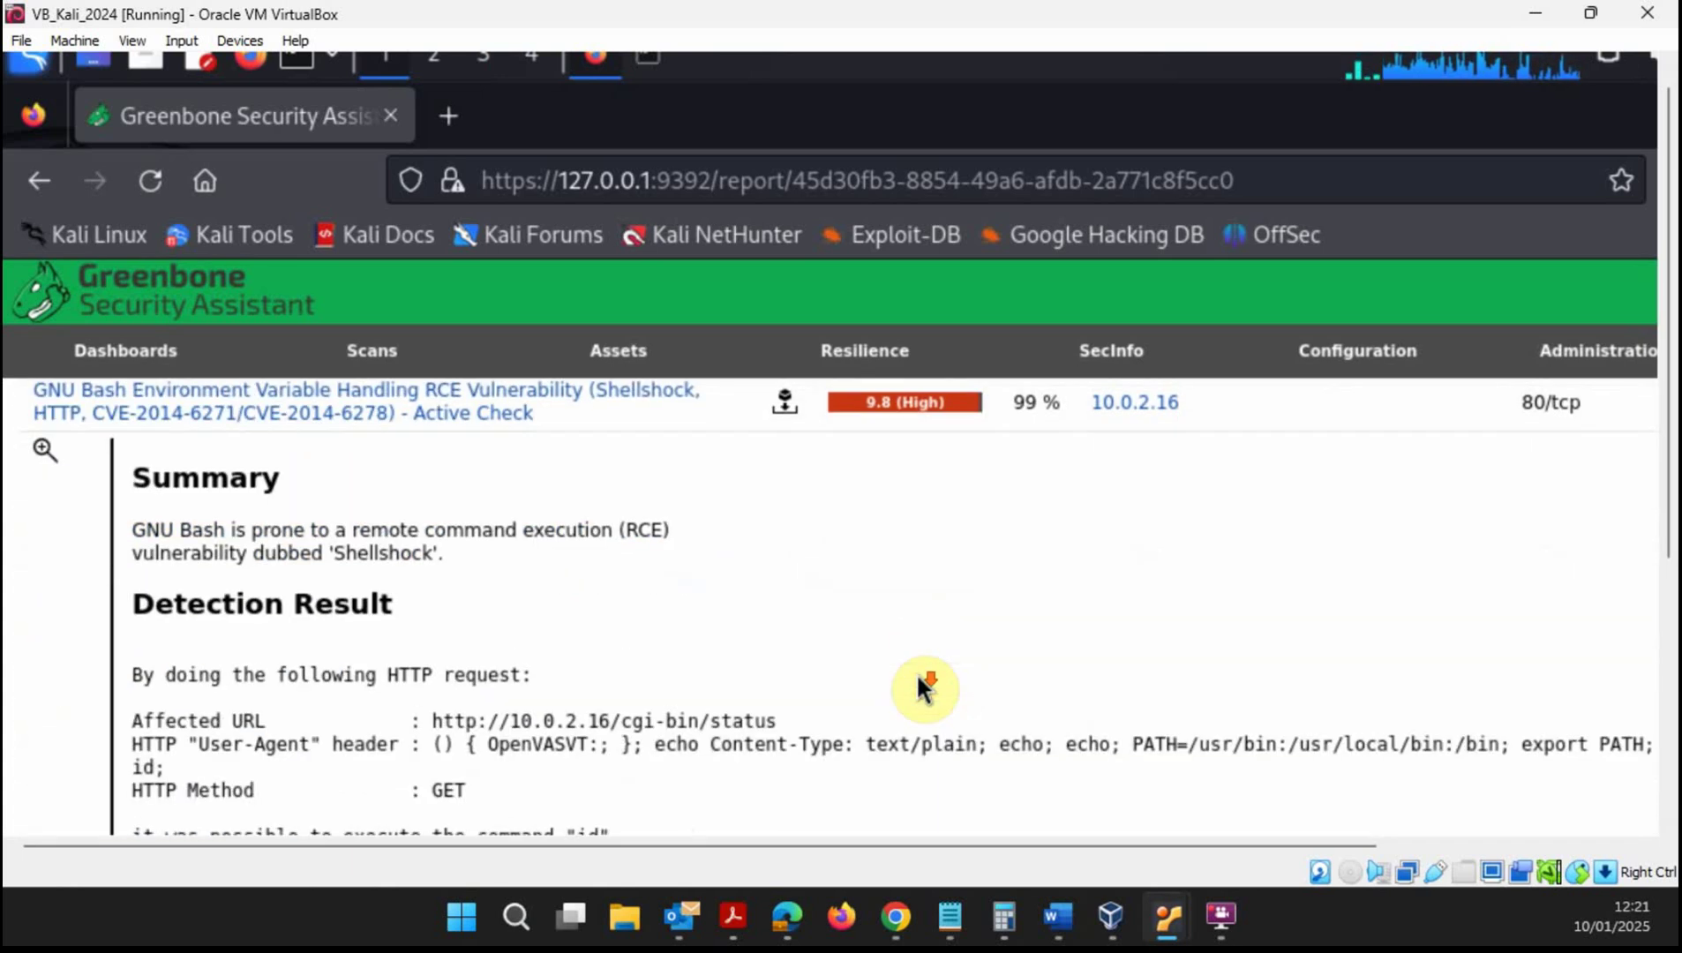
pyautogui.scroll(-10, 589, 580)
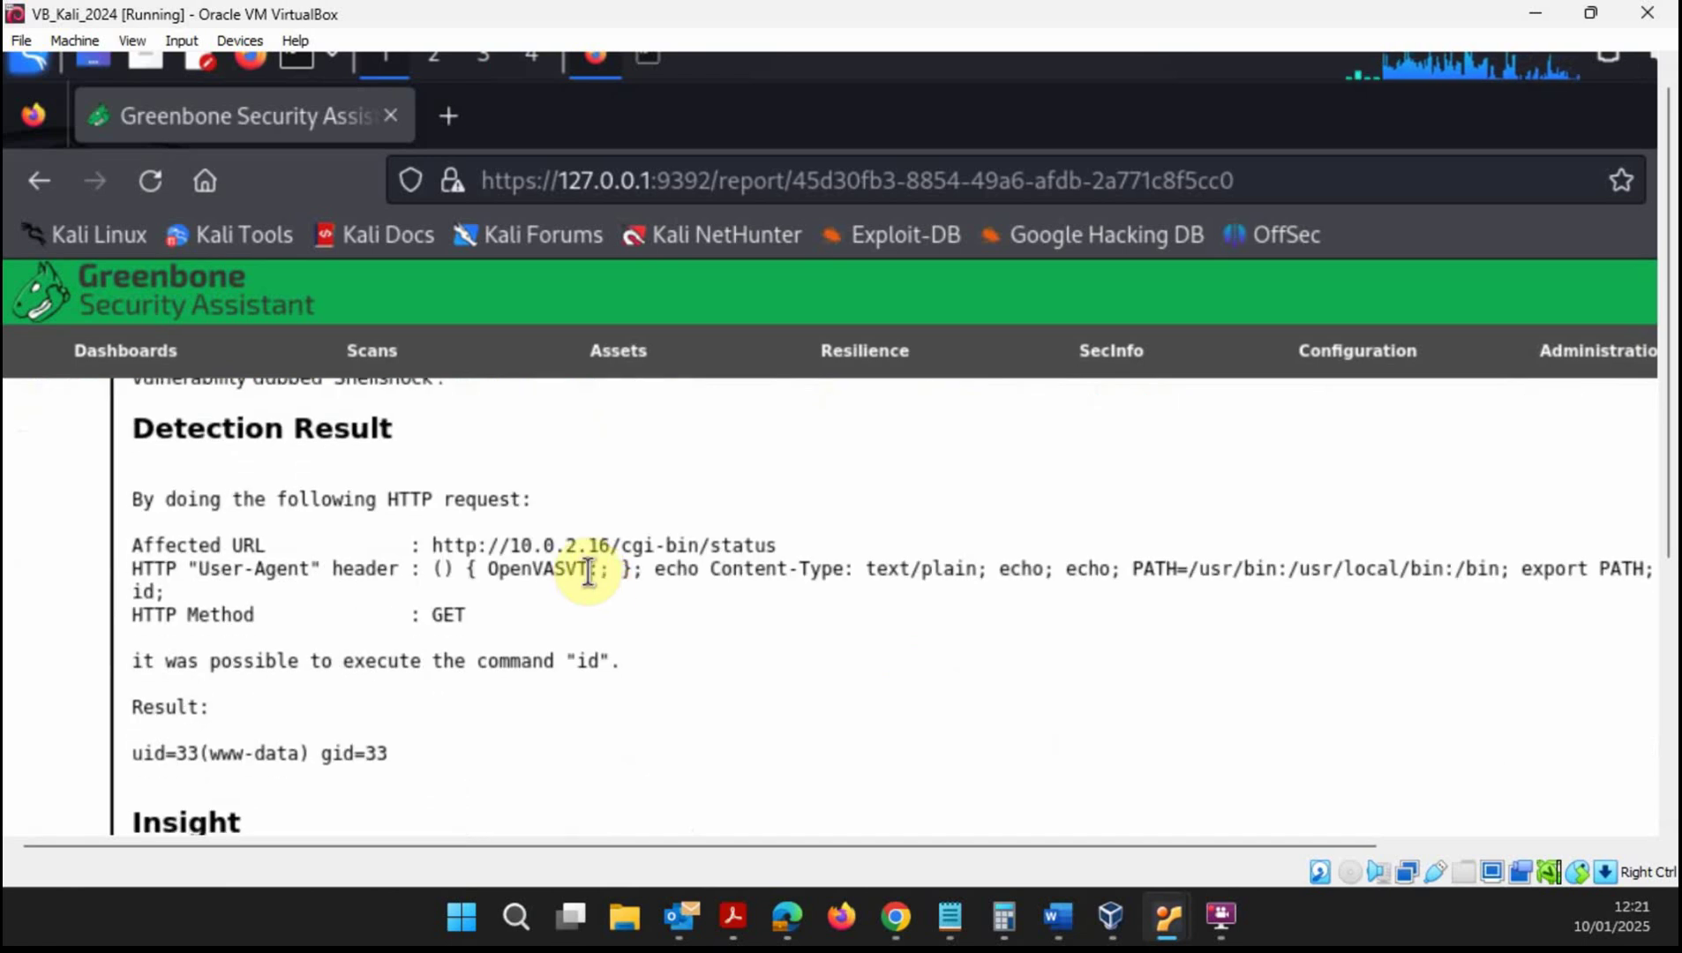
pyautogui.scroll(-6, 590, 582)
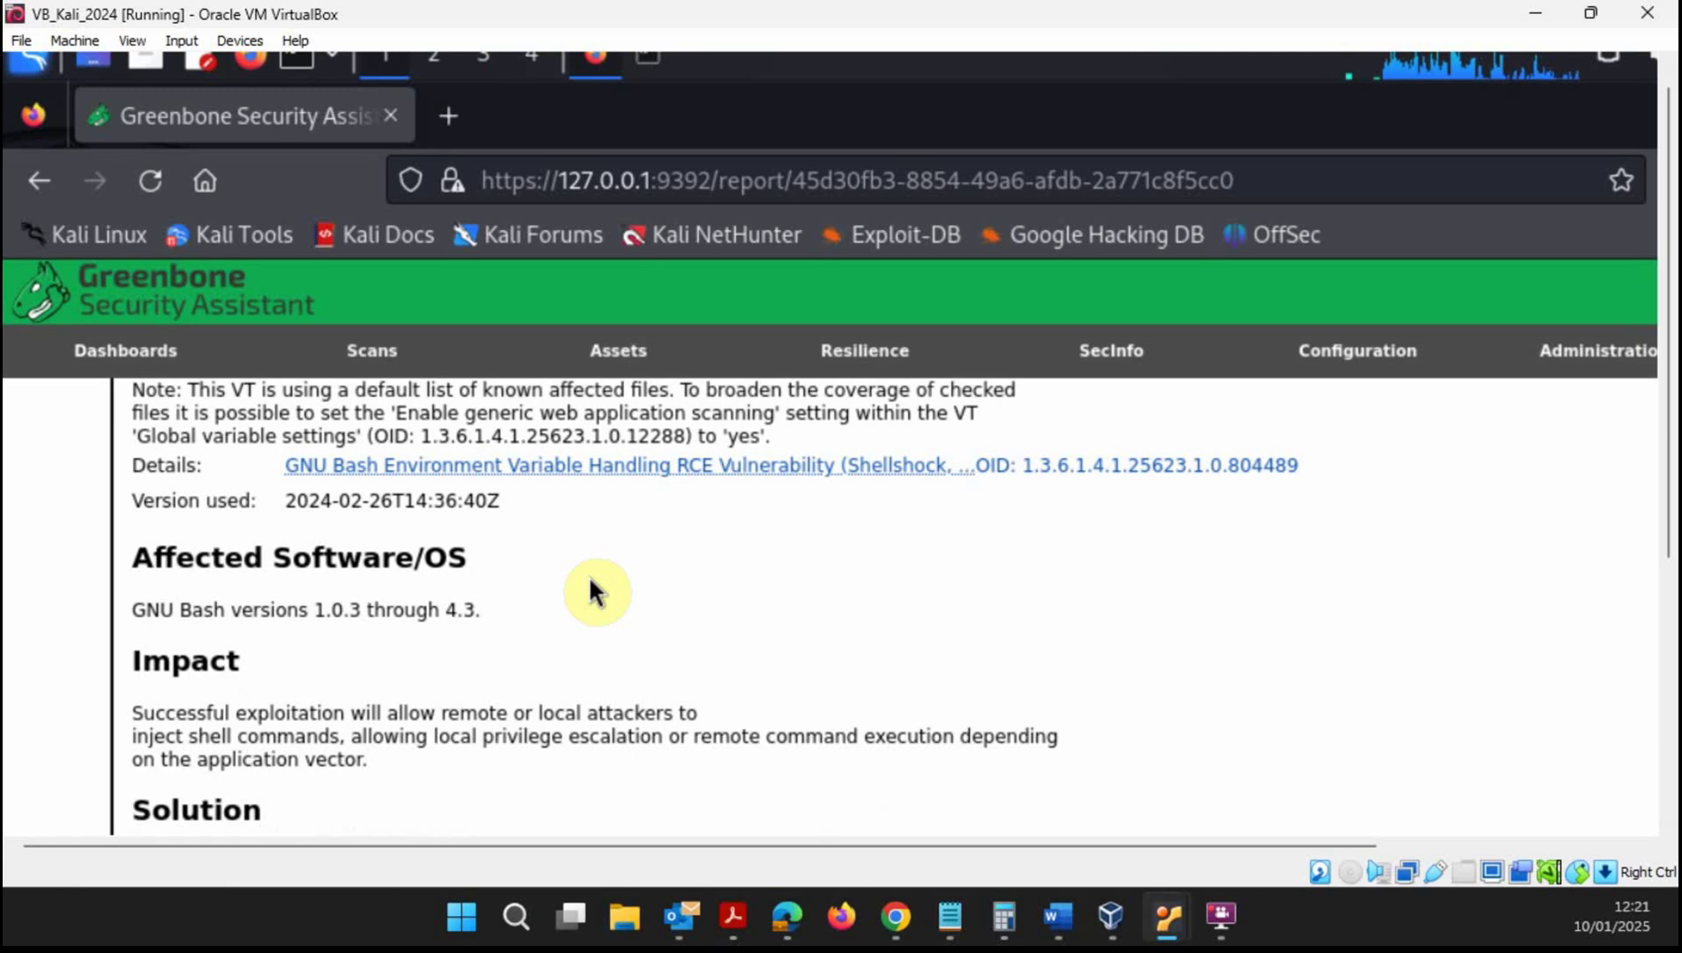
pyautogui.scroll(-3, 590, 583)
pyautogui.scroll(-6, 589, 581)
pyautogui.scroll(3, 590, 580)
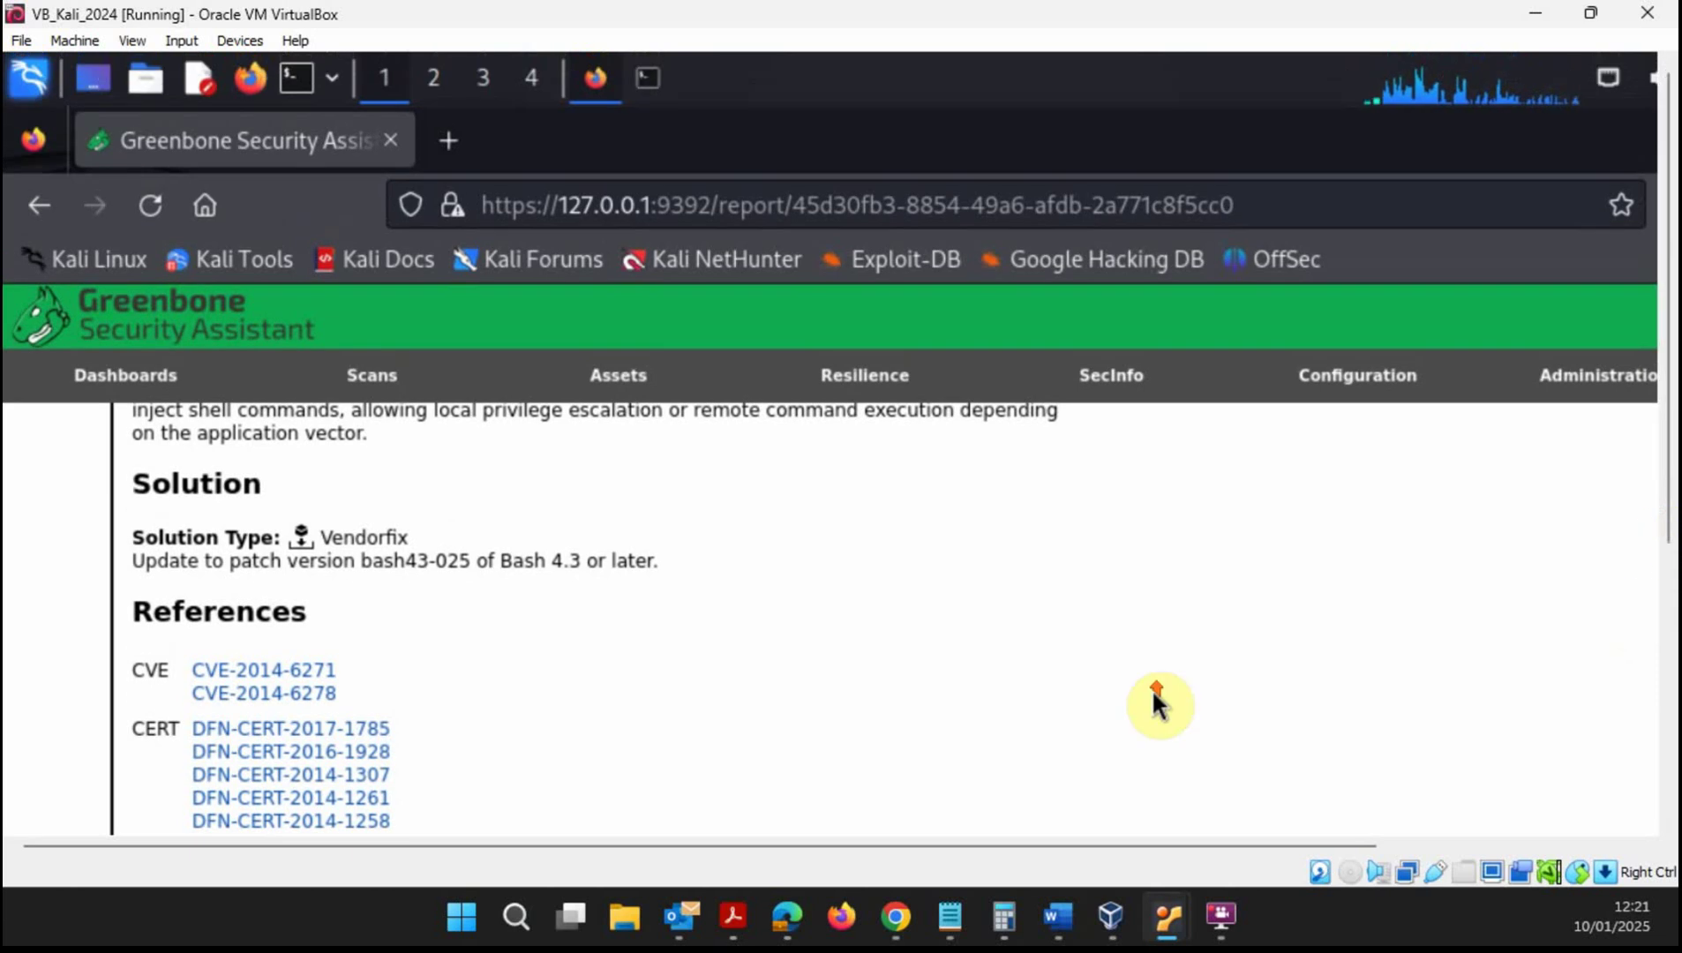
pyautogui.scroll(10, 1148, 687)
pyautogui.scroll(10, 1146, 685)
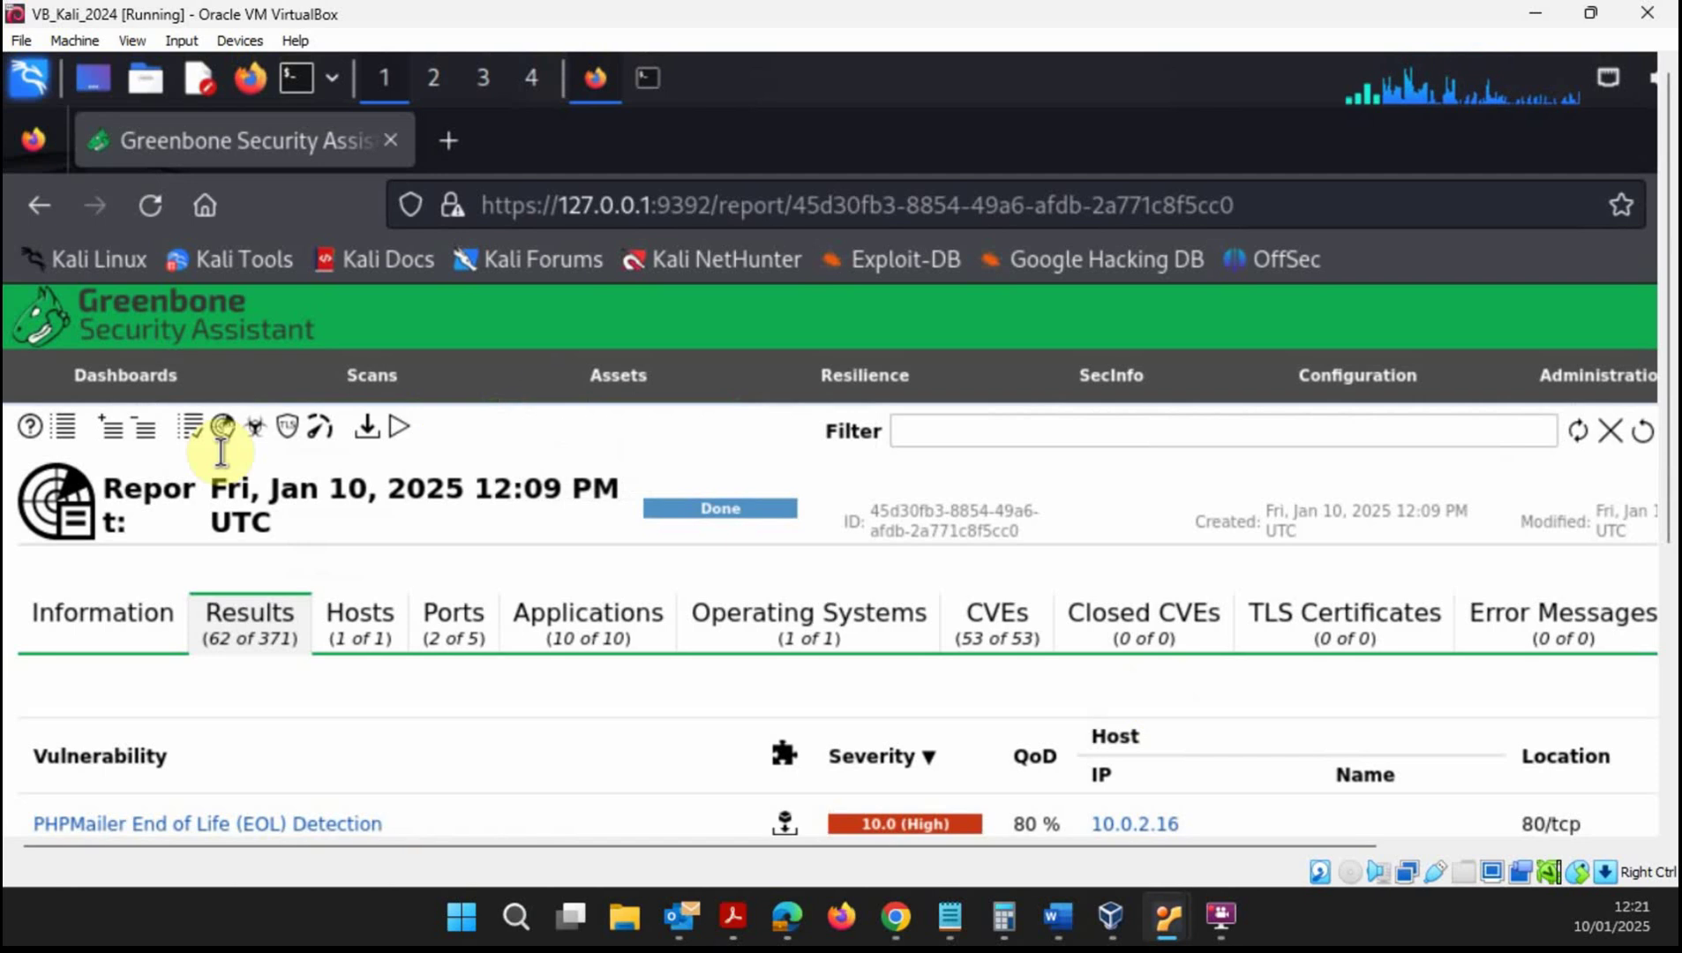
# - Show the Scans > Tasks overview and inspect its severity charts
pyautogui.moveTo(349, 378)
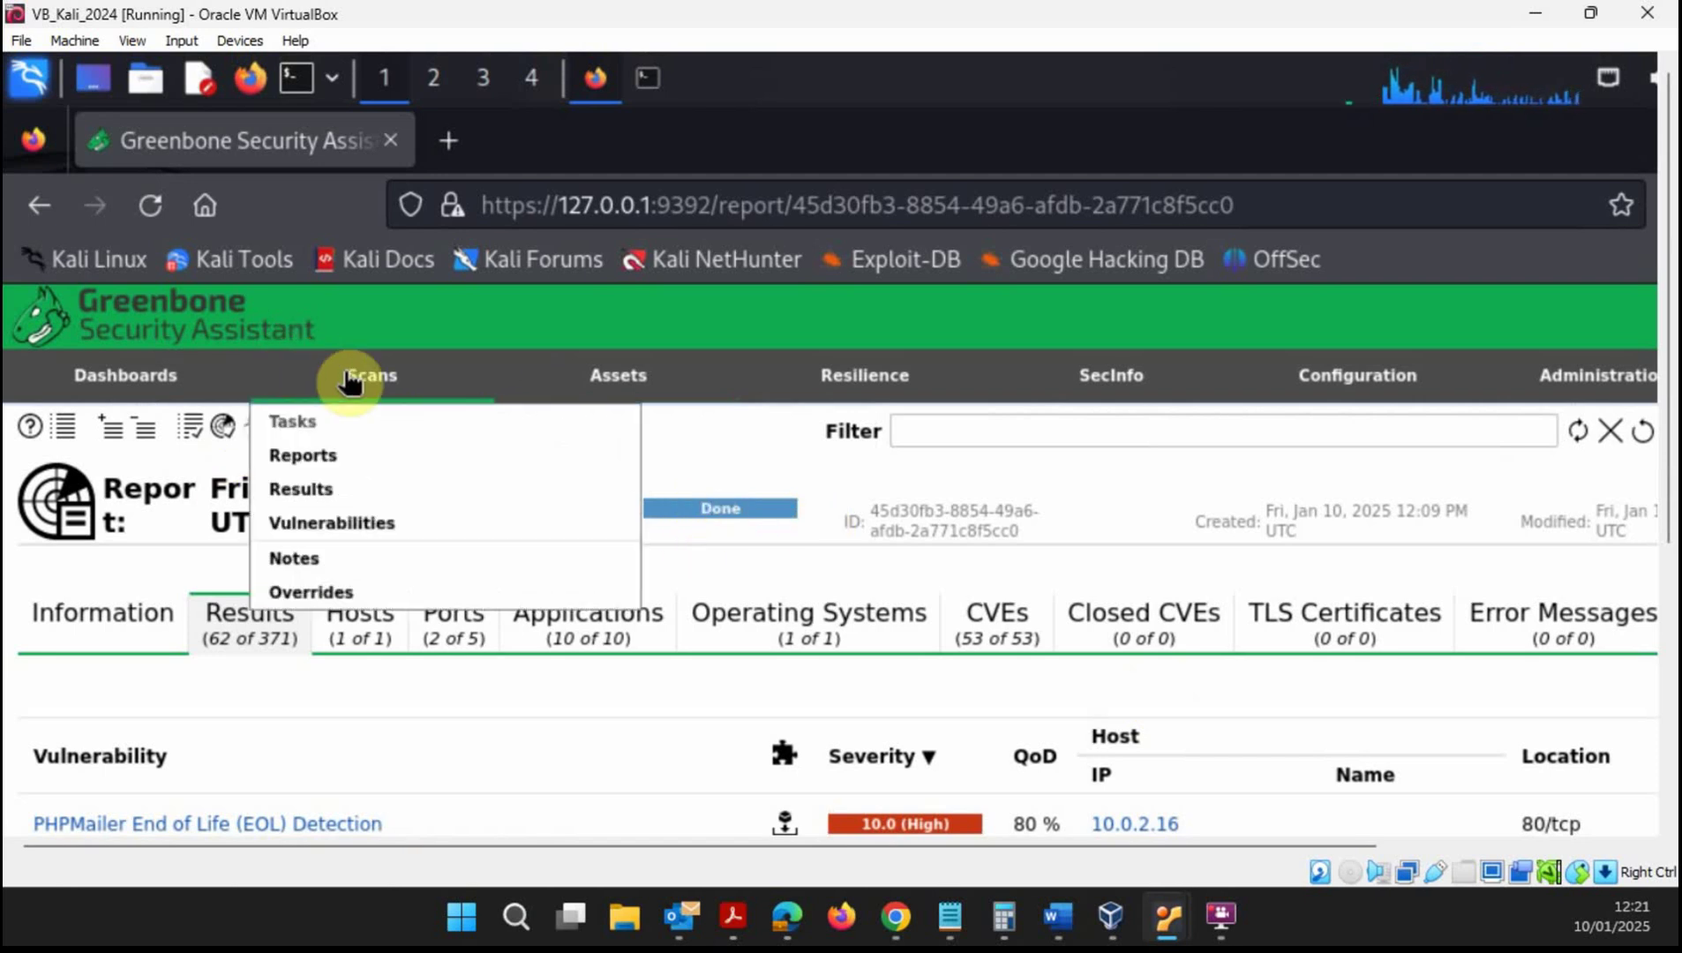
pyautogui.click(320, 433)
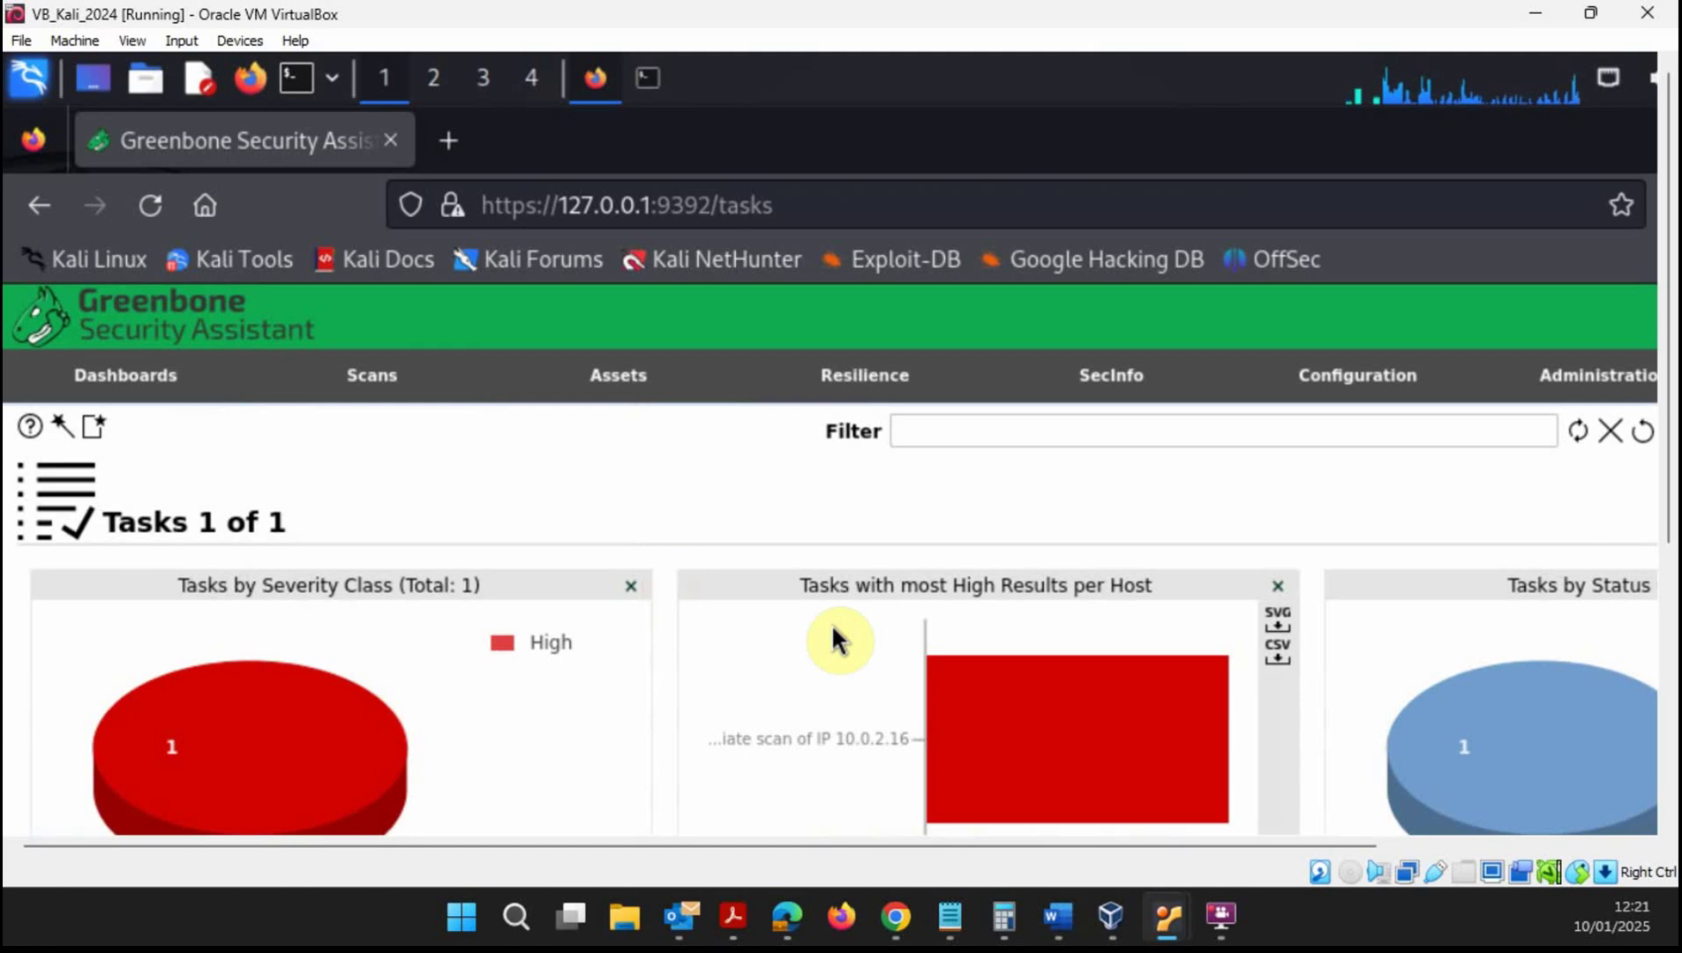
pyautogui.scroll(-5, 1668, 454)
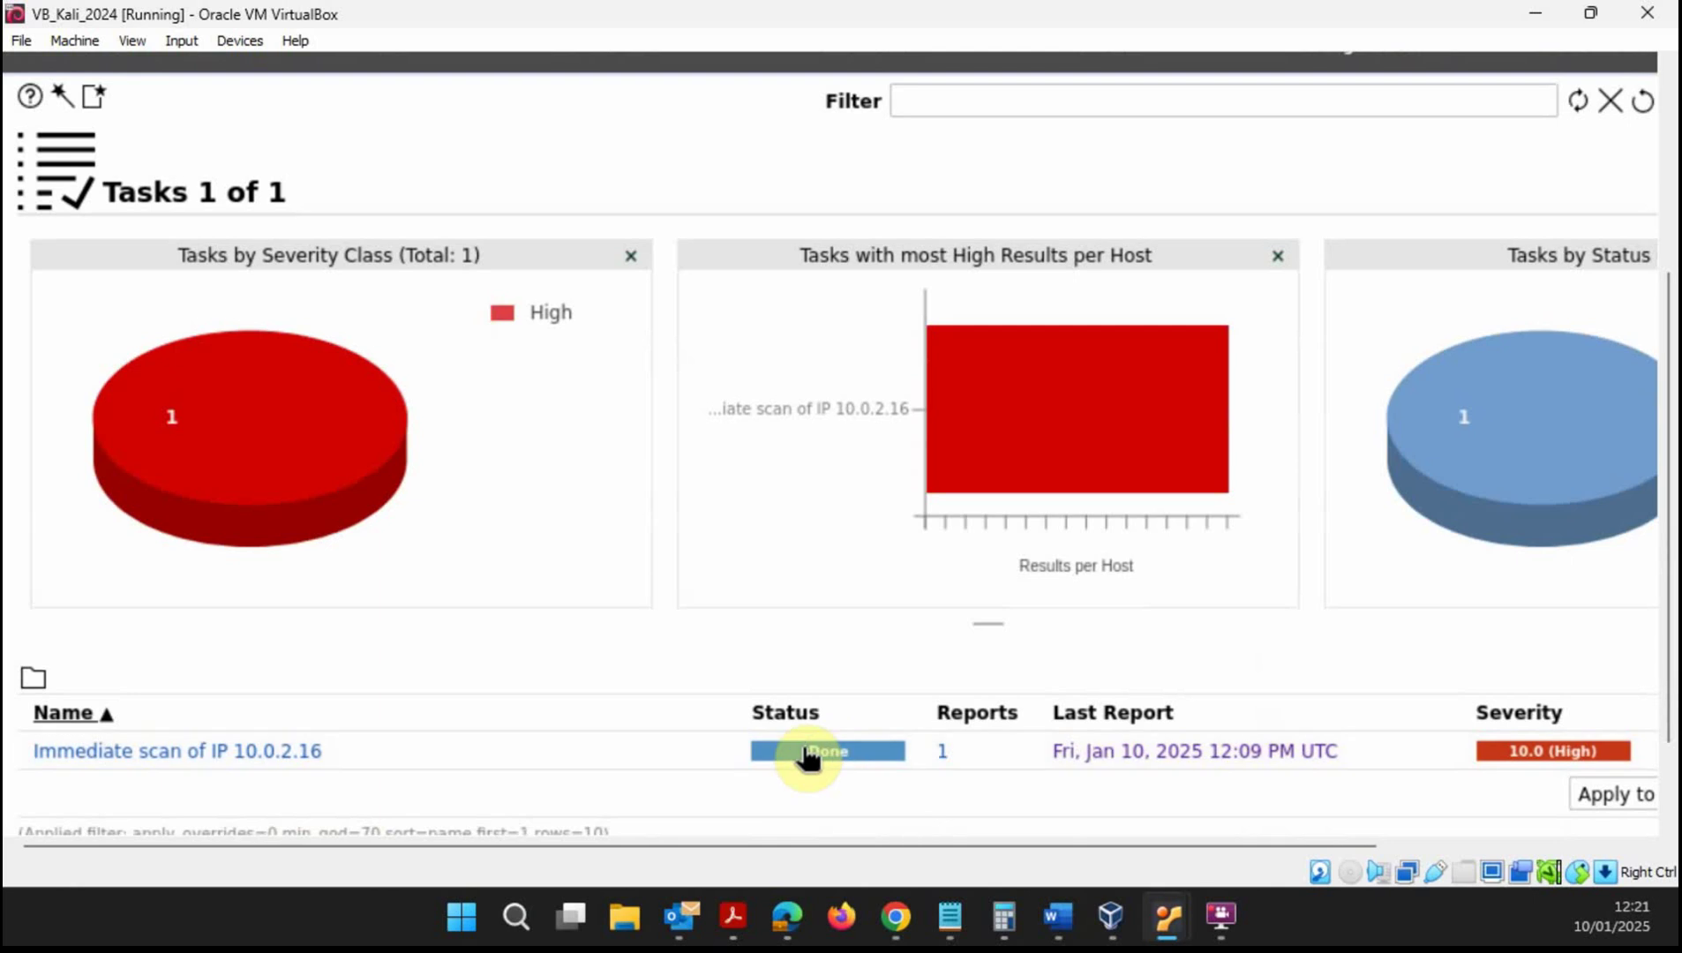
pyautogui.moveTo(886, 840); pyautogui.dragTo(1235, 852)
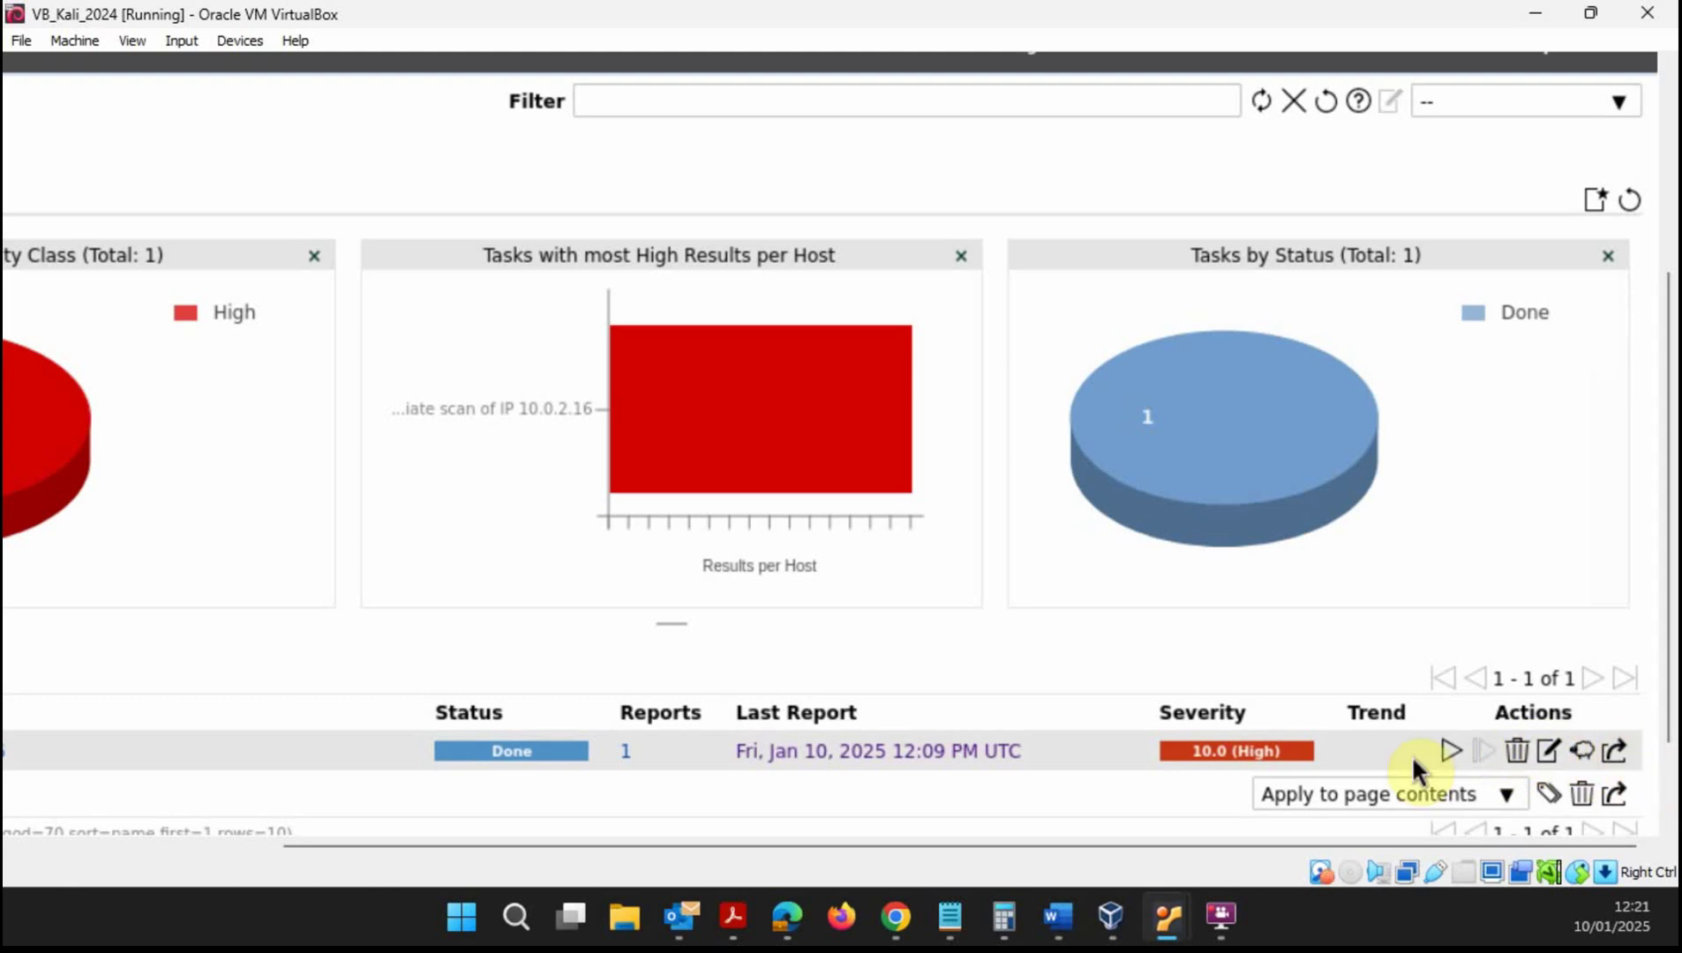
pyautogui.moveTo(1376, 848); pyautogui.dragTo(1051, 833)
pyautogui.moveTo(336, 413)
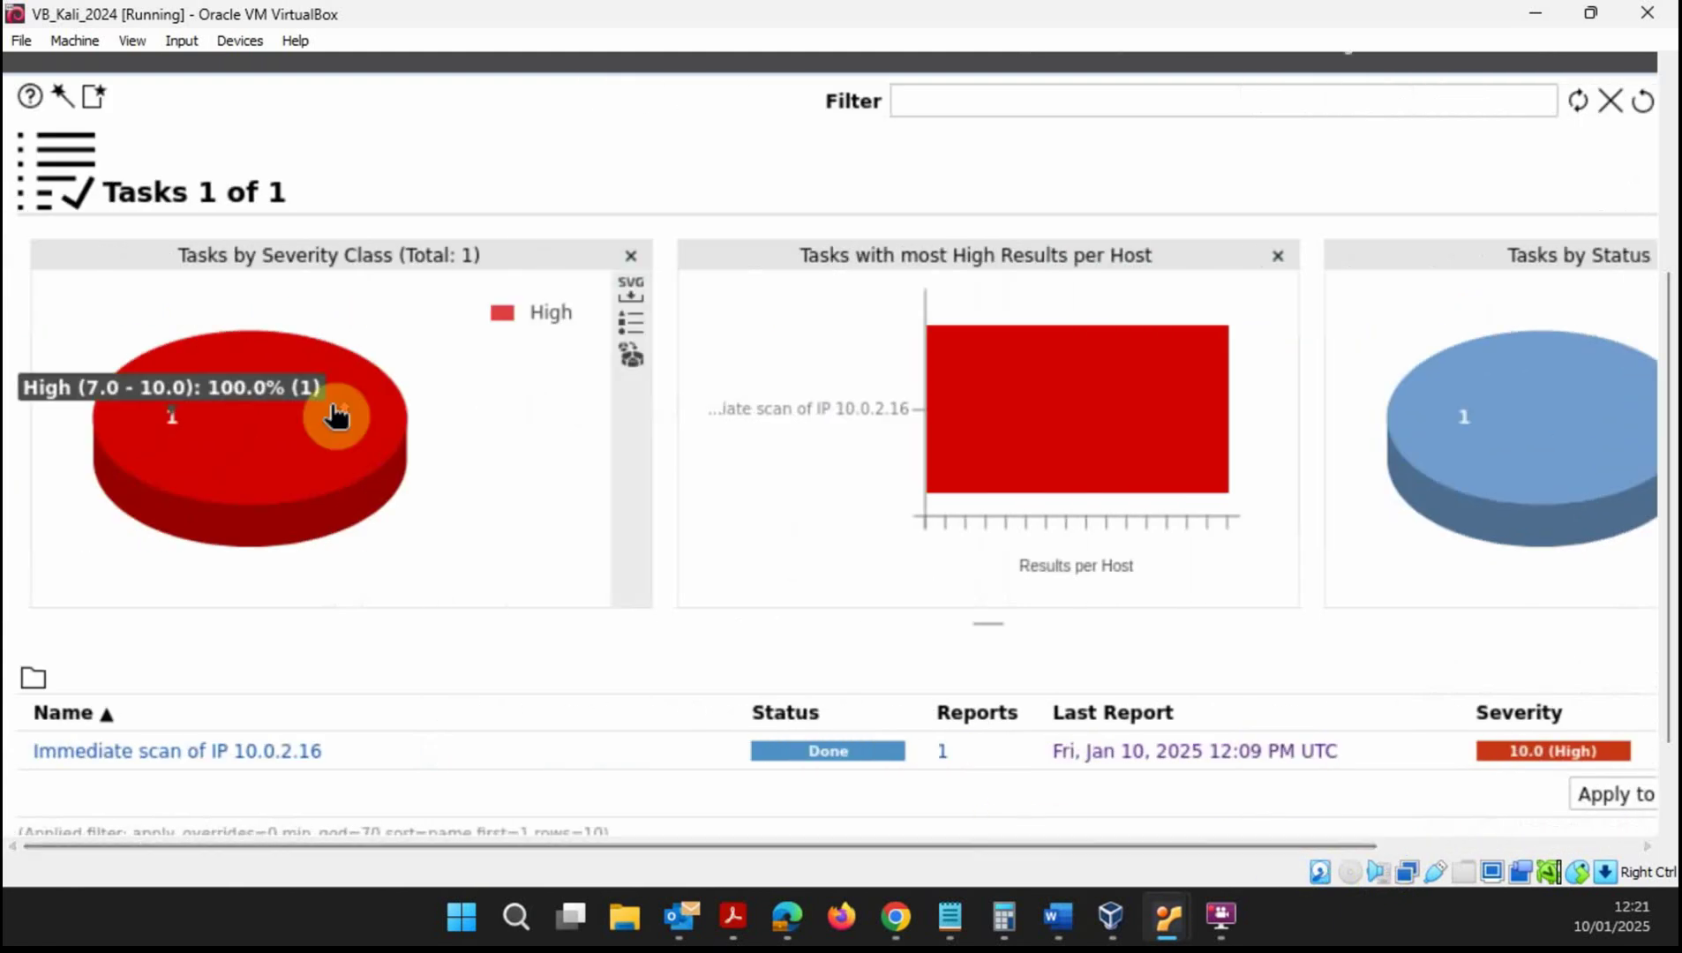
pyautogui.scroll(3, 1651, 459)
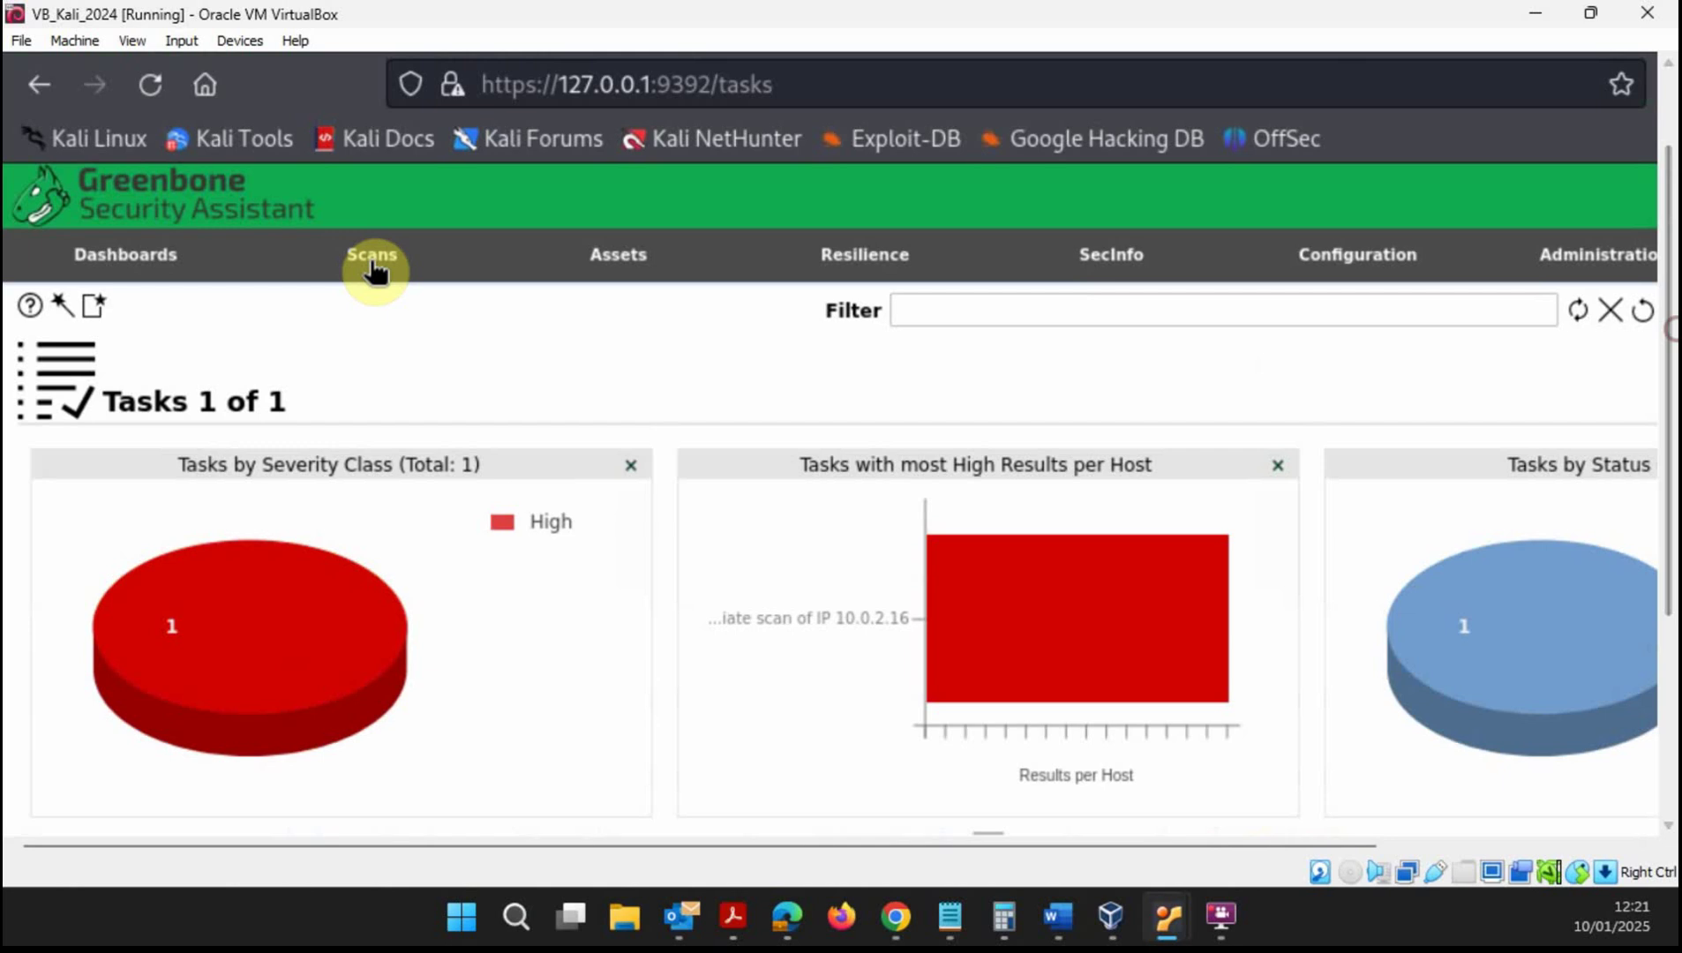
# - Open and dismiss the quick-start Task Wizard, then view the task list with the 10.0.2.16 scan
pyautogui.moveTo(374, 270)
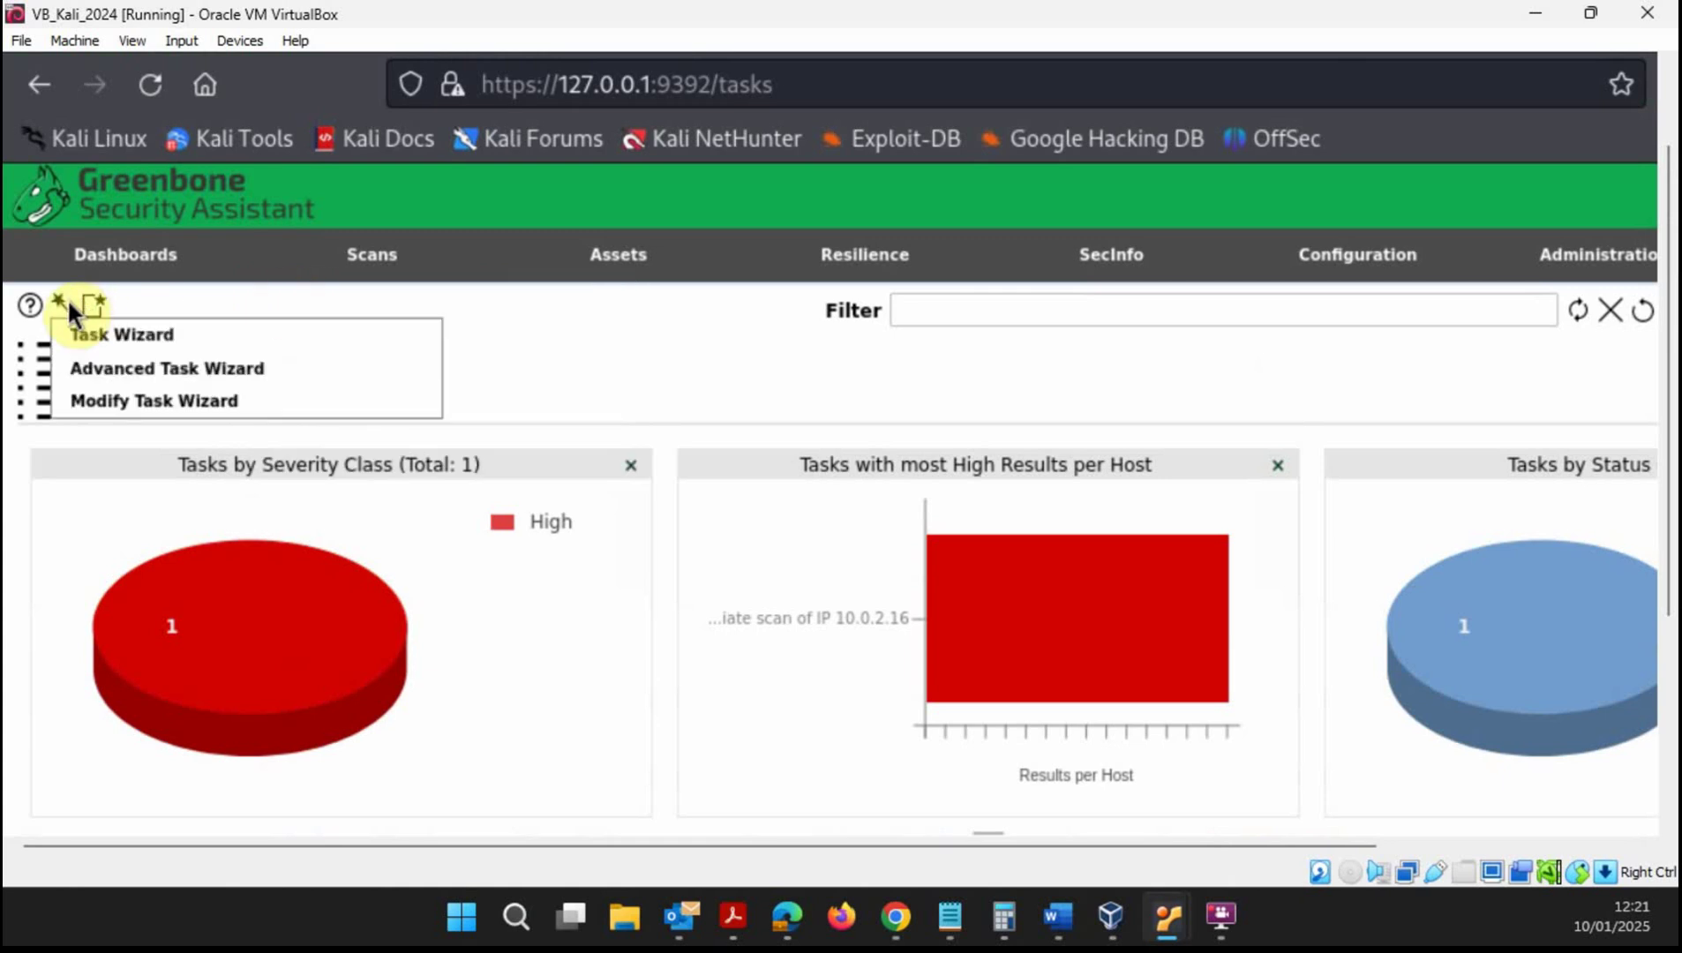
pyautogui.click(78, 330)
pyautogui.click(81, 330)
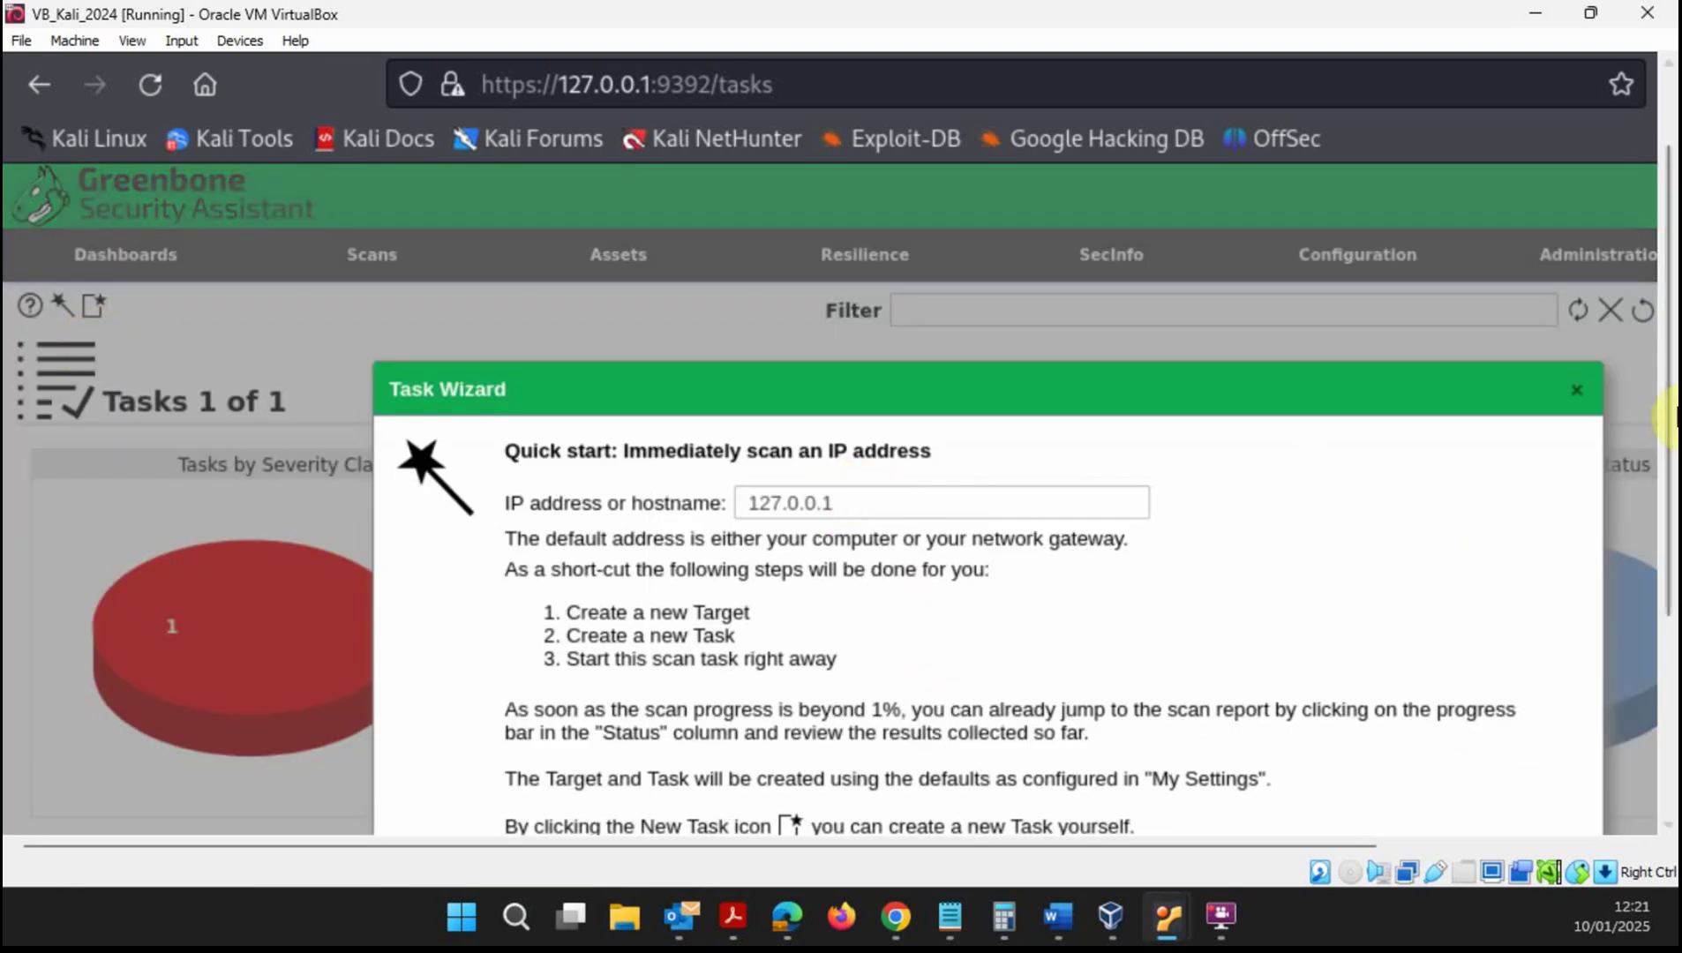
pyautogui.click(1572, 390)
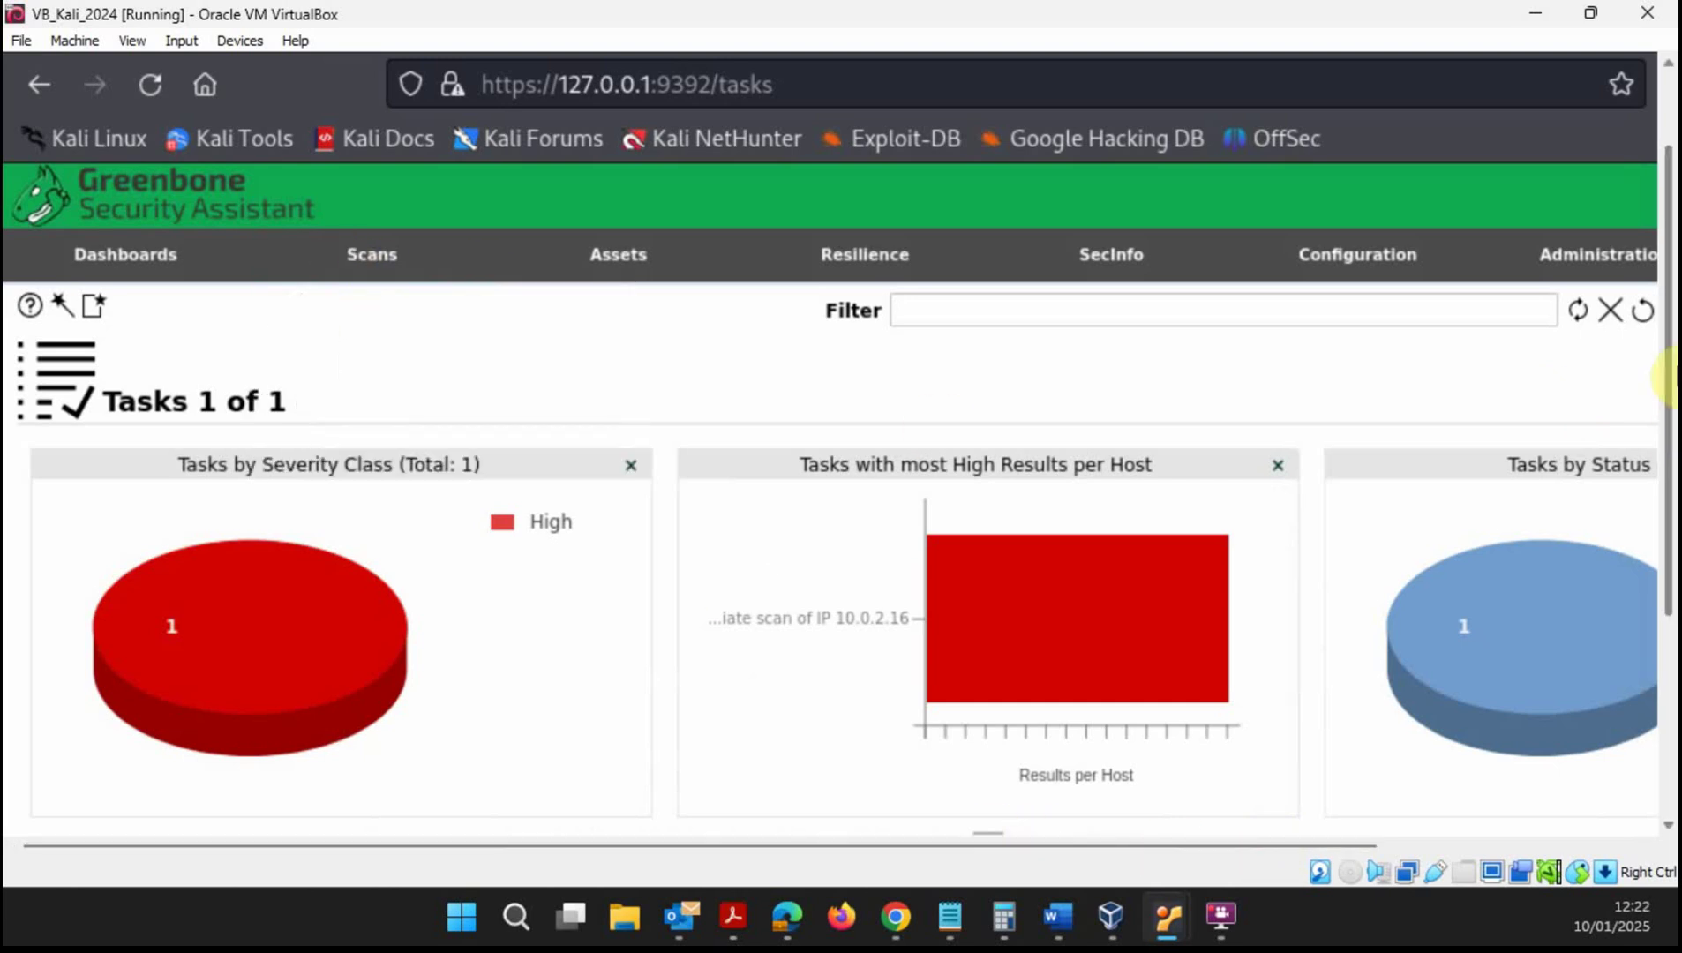
pyautogui.scroll(-5, 1659, 442)
# - Open the 10.0.2.16 report and check its Hosts, Operating Systems, Applications and Ports tabs, ending on Results
pyautogui.click(811, 636)
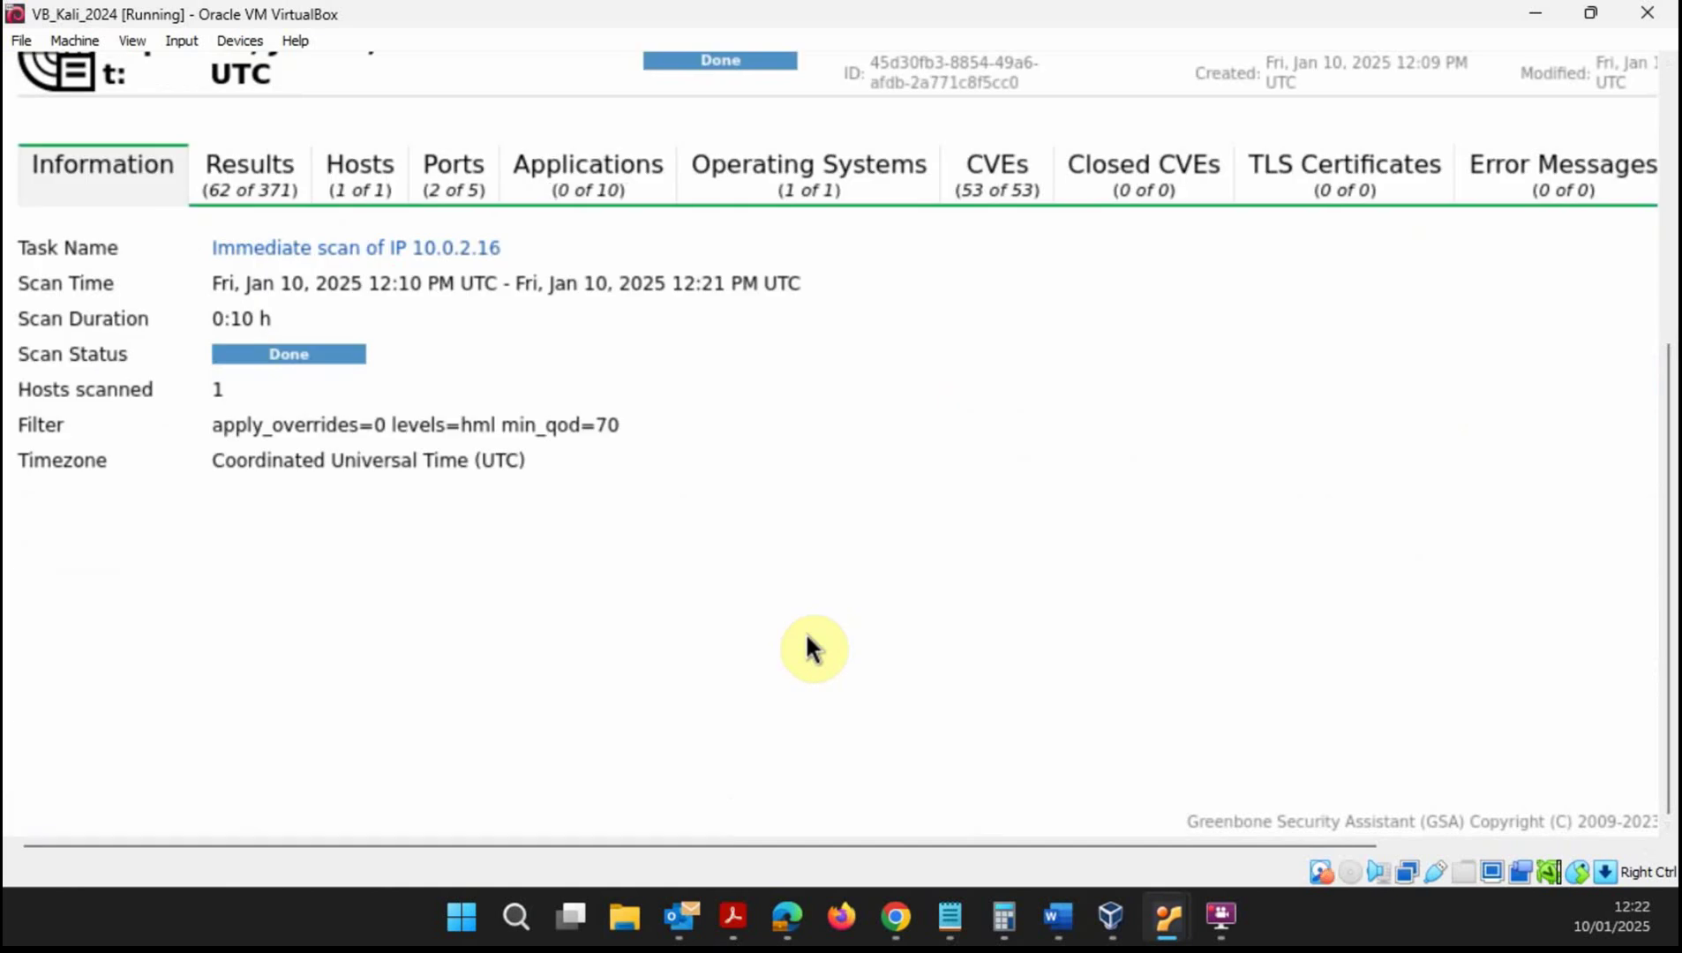
pyautogui.click(253, 196)
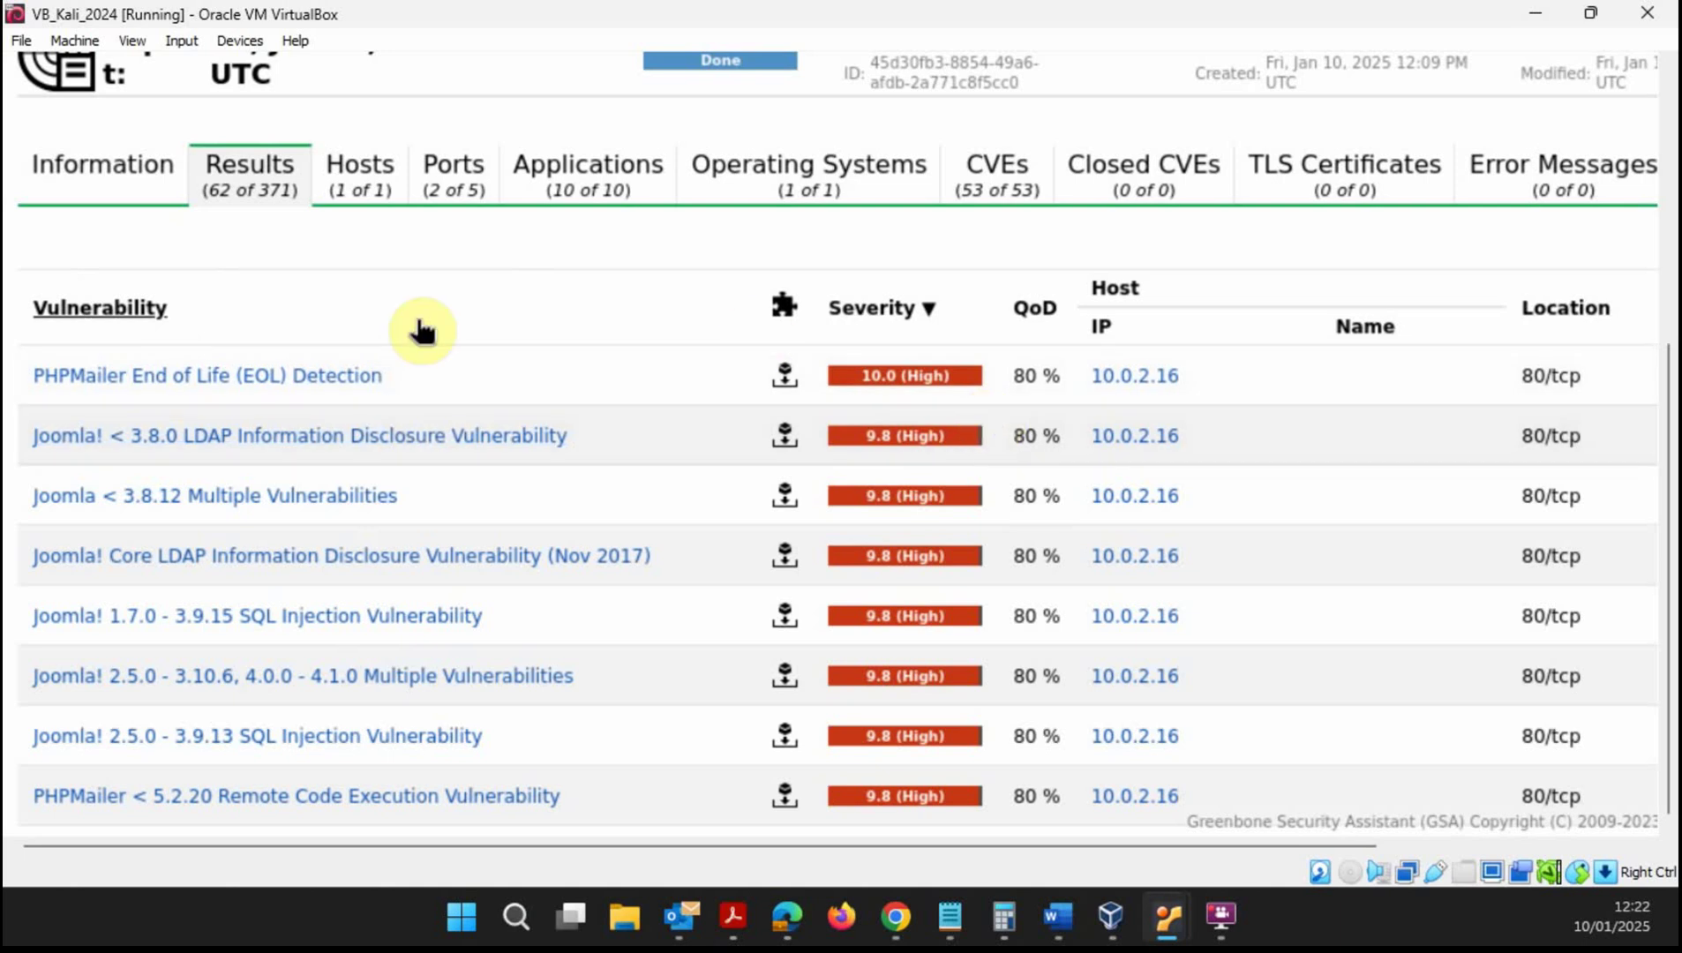
pyautogui.click(365, 187)
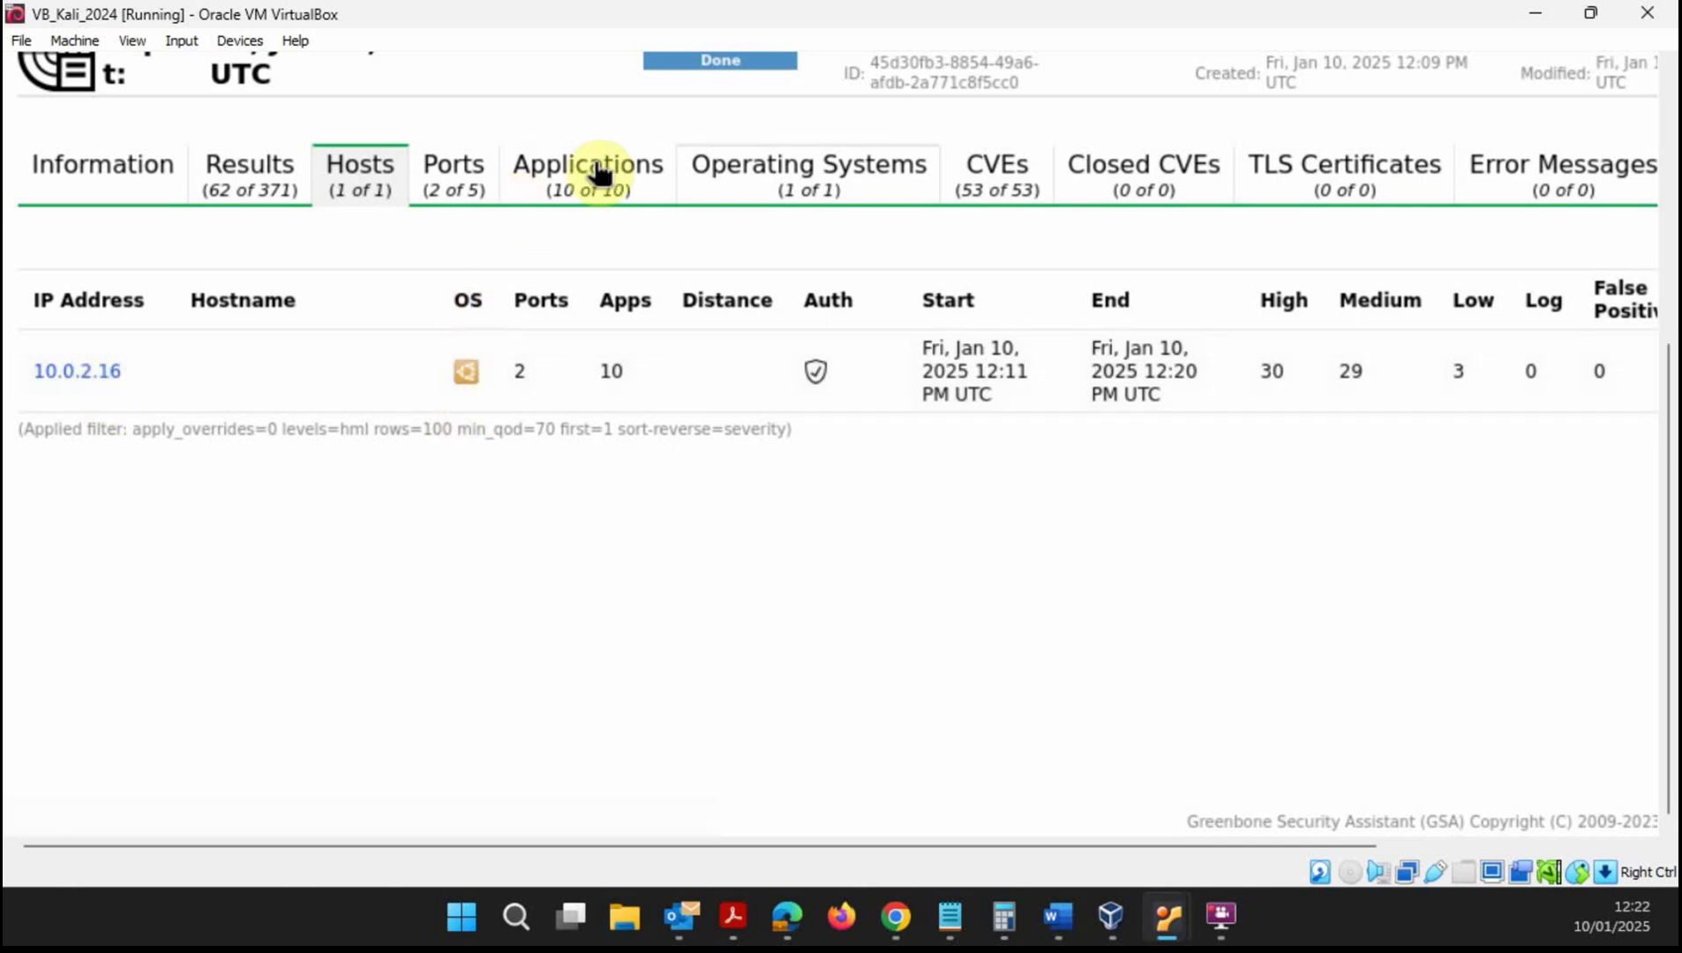
pyautogui.click(816, 174)
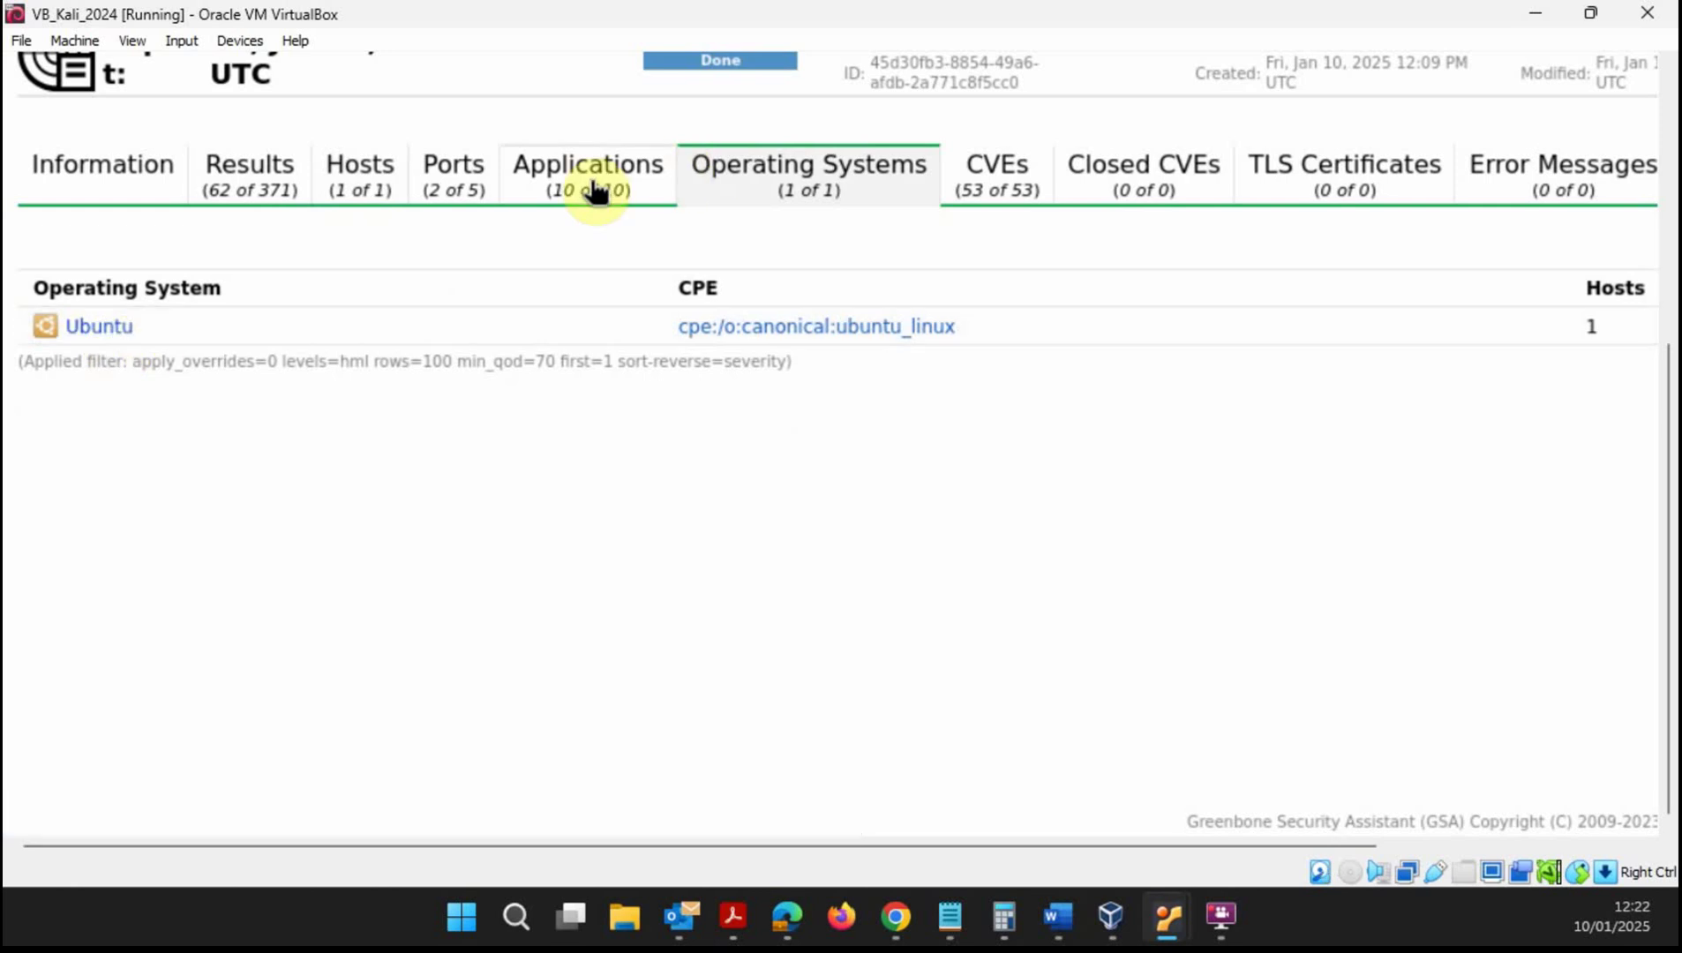
pyautogui.click(548, 188)
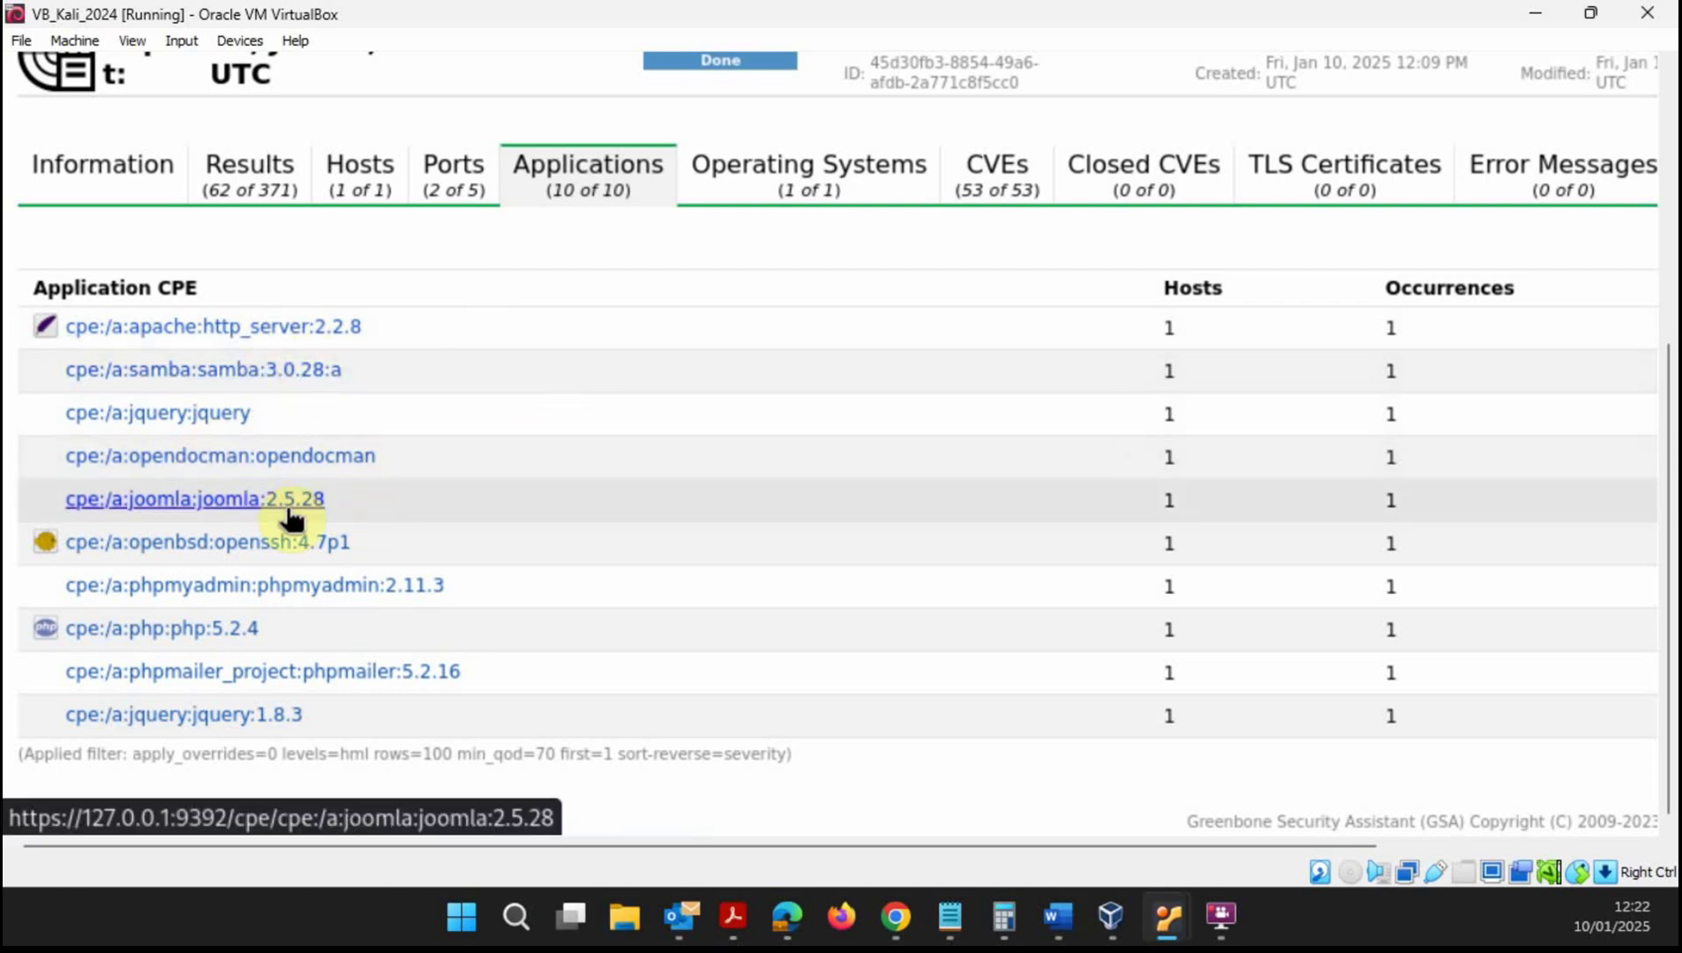
pyautogui.click(477, 187)
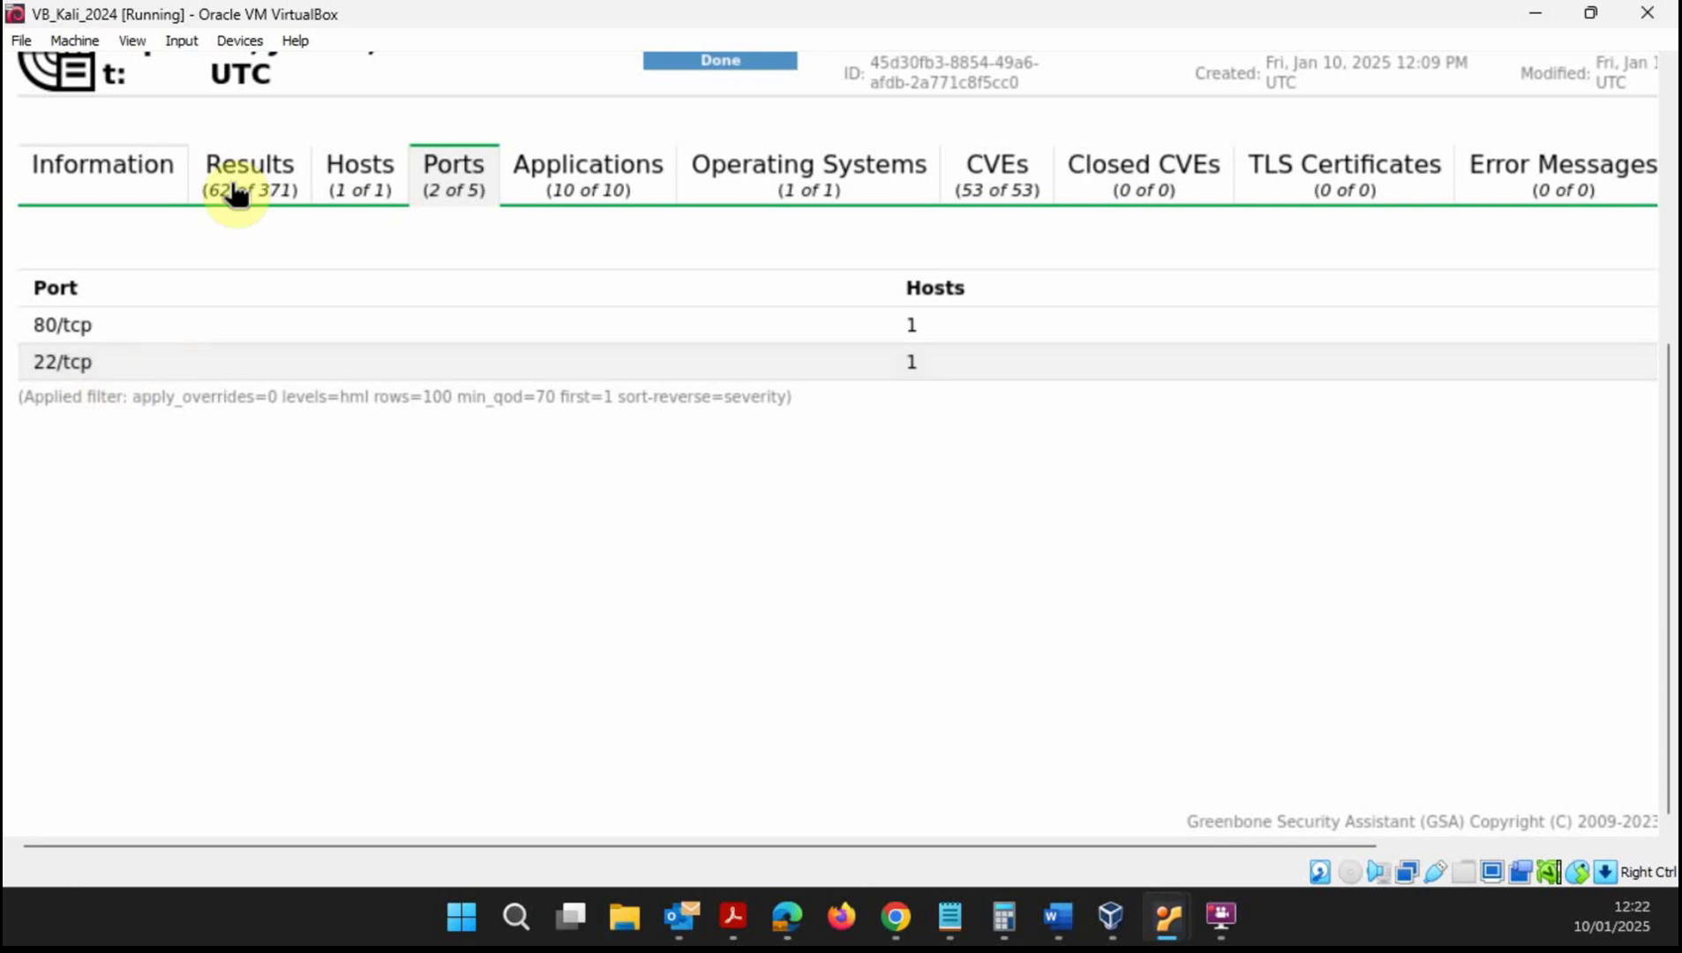
pyautogui.click(266, 182)
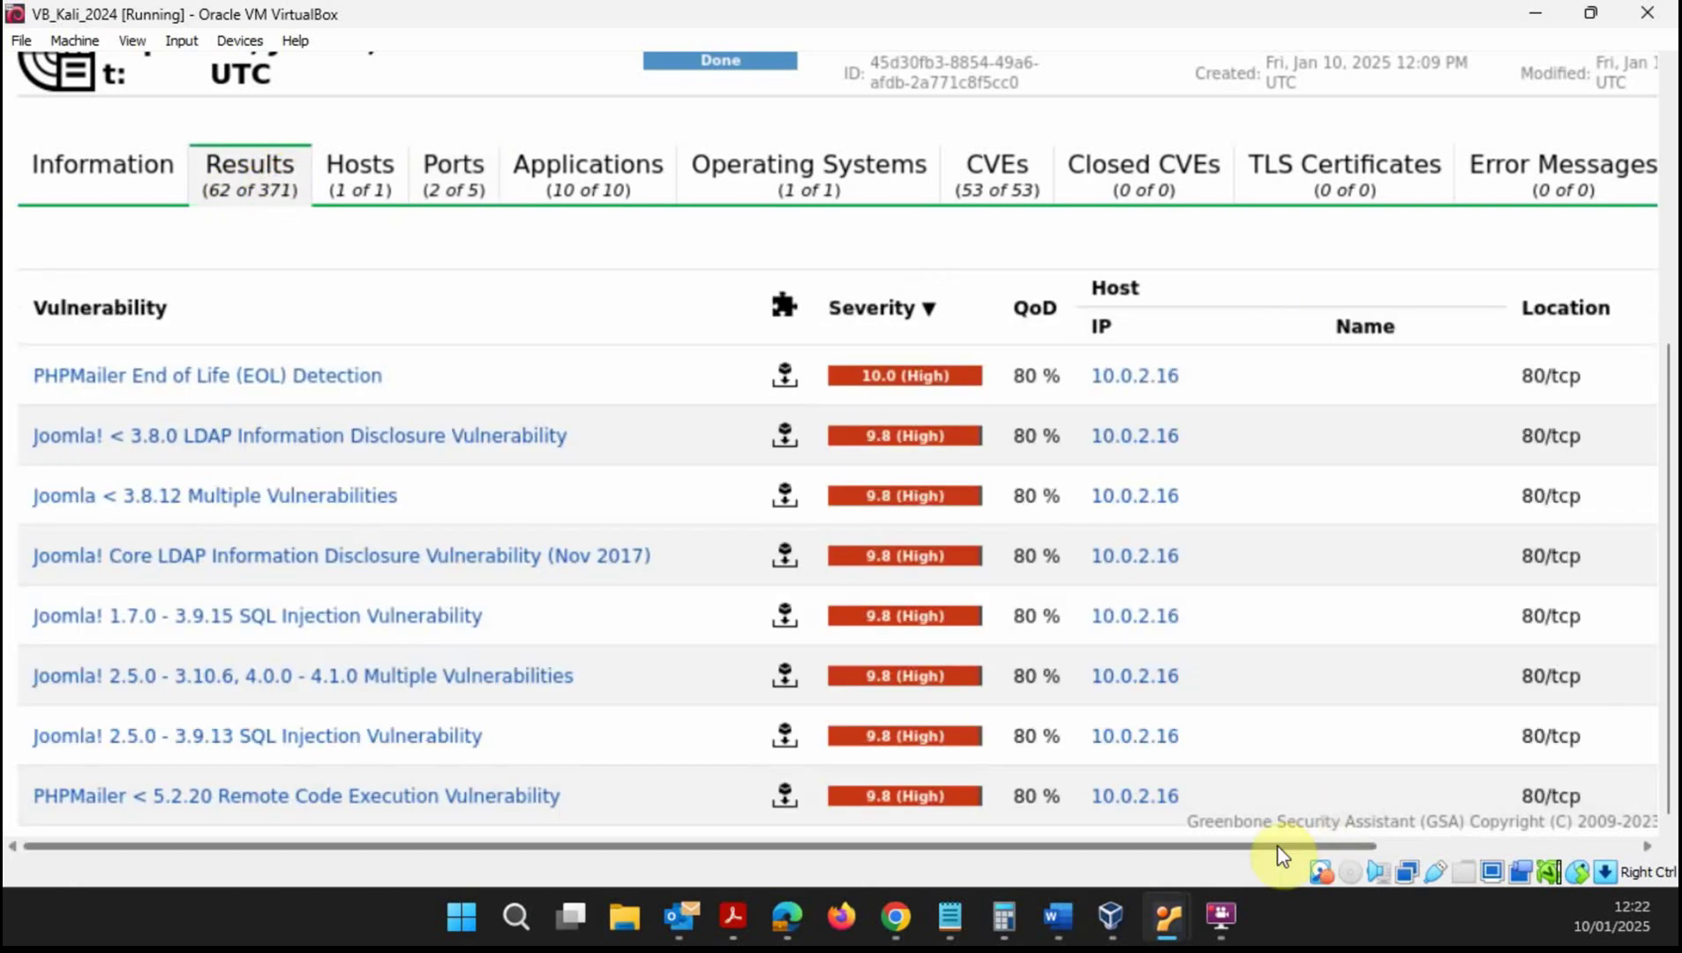
pyautogui.moveTo(1279, 845); pyautogui.dragTo(1437, 844)
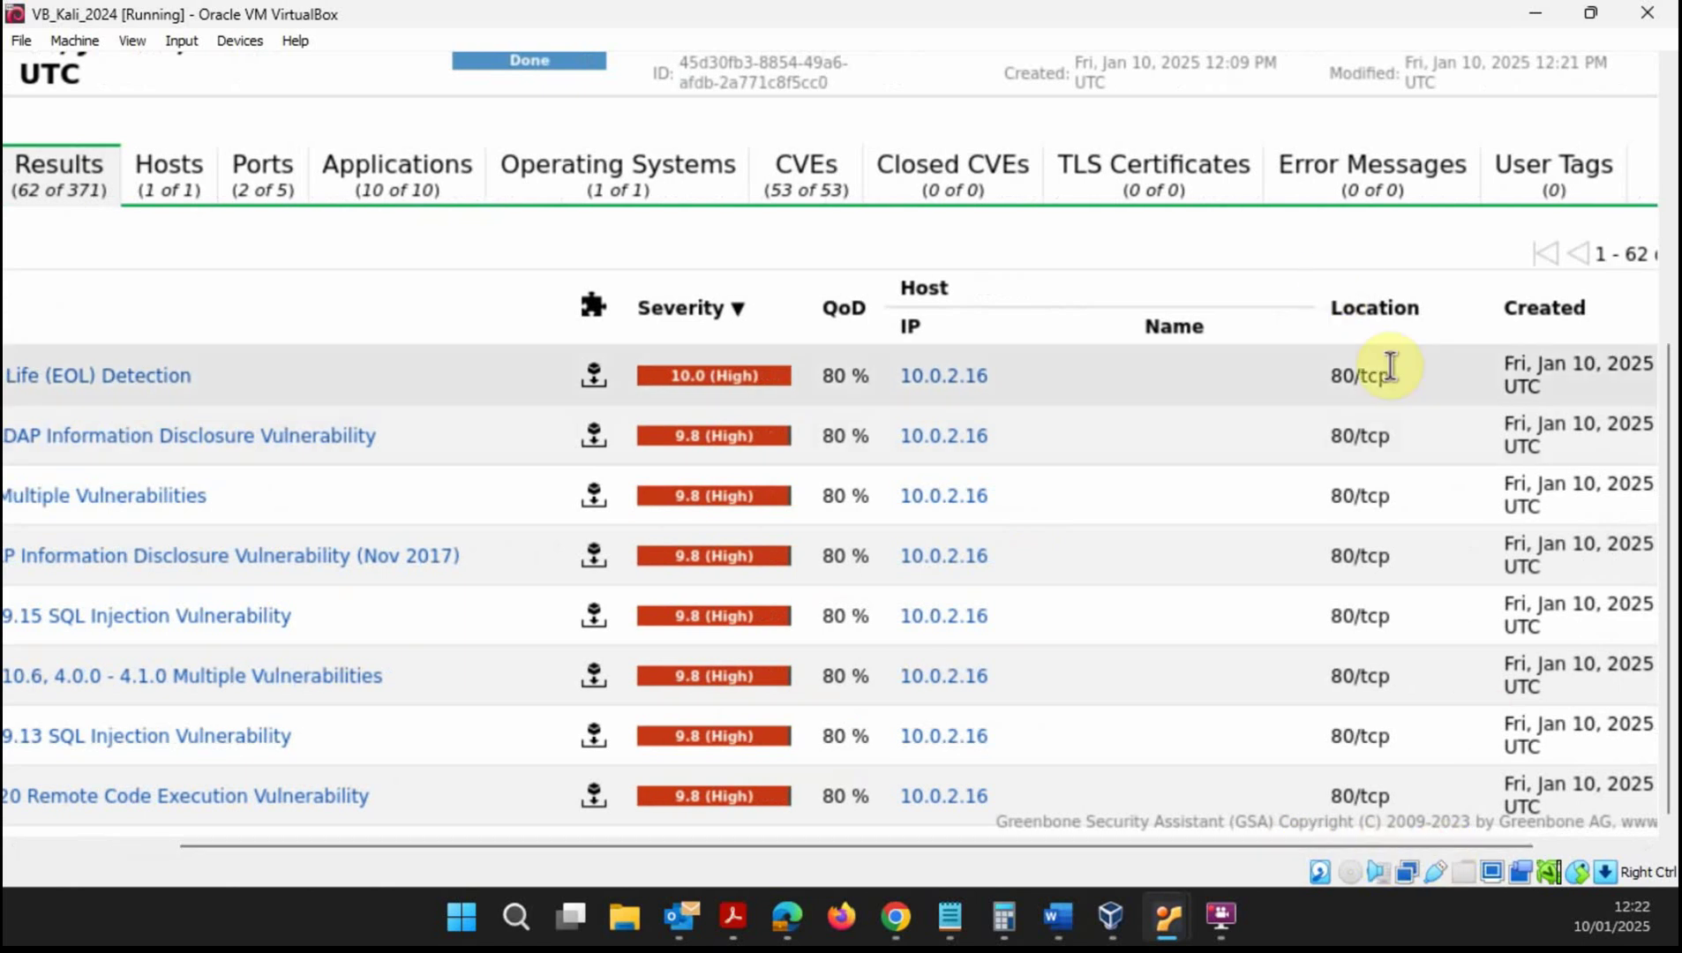
pyautogui.scroll(-6, 1392, 482)
pyautogui.scroll(-20, 1374, 481)
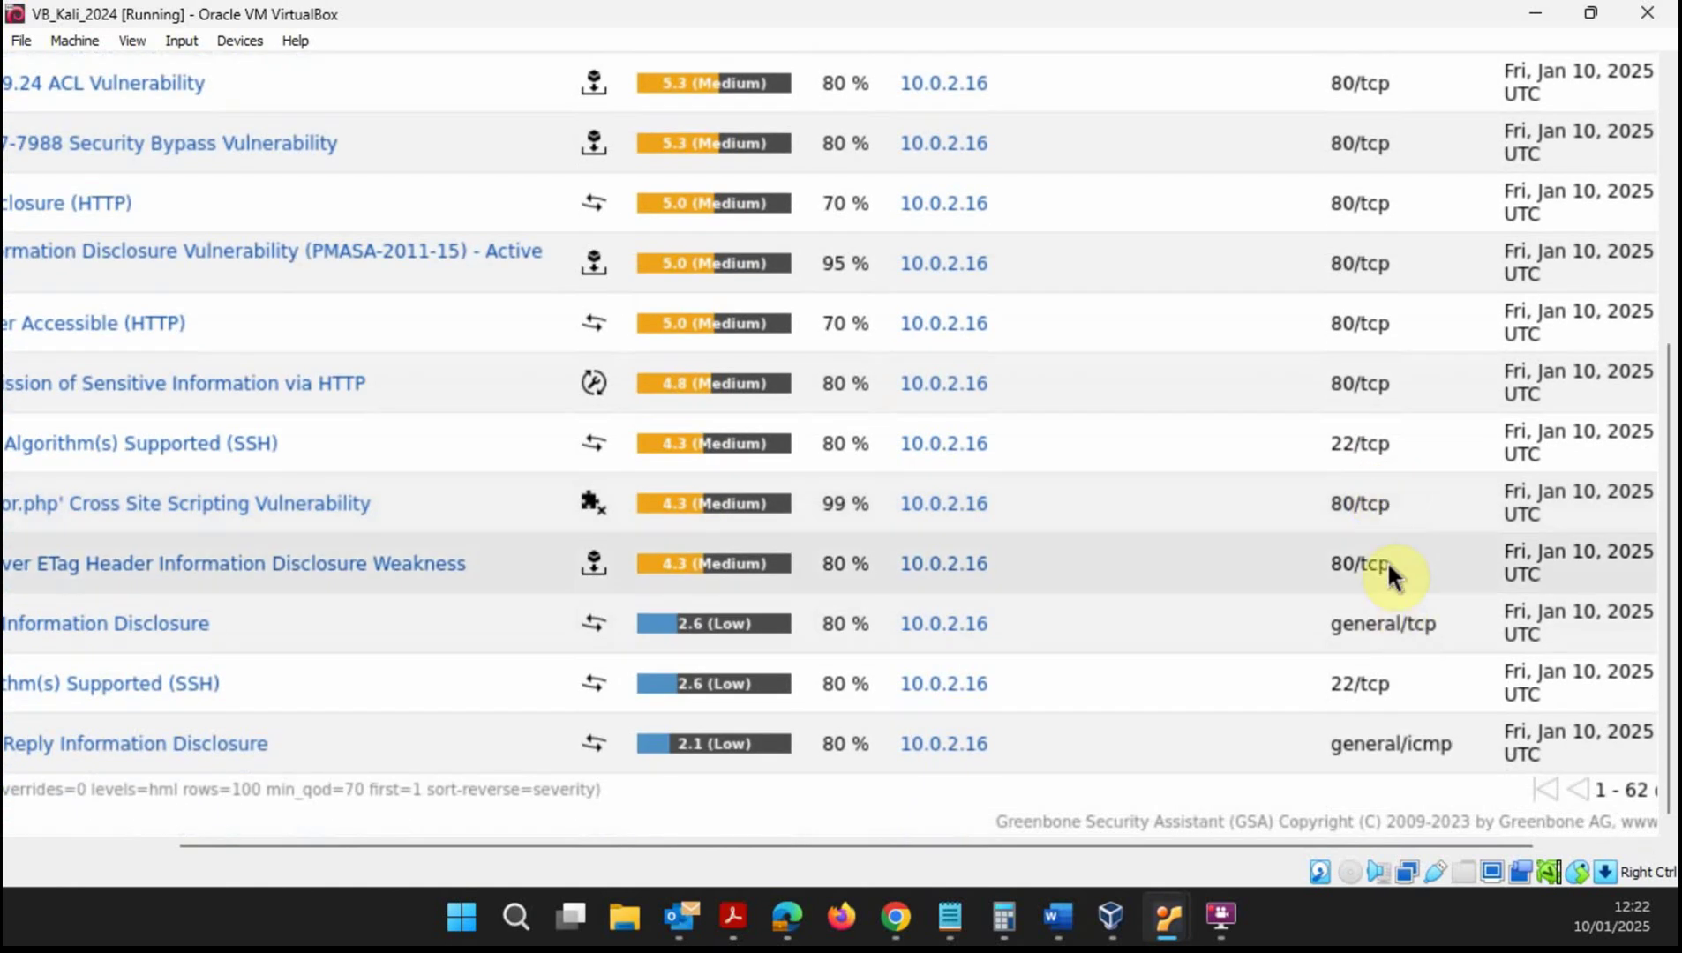
pyautogui.moveTo(1403, 847); pyautogui.dragTo(1247, 848)
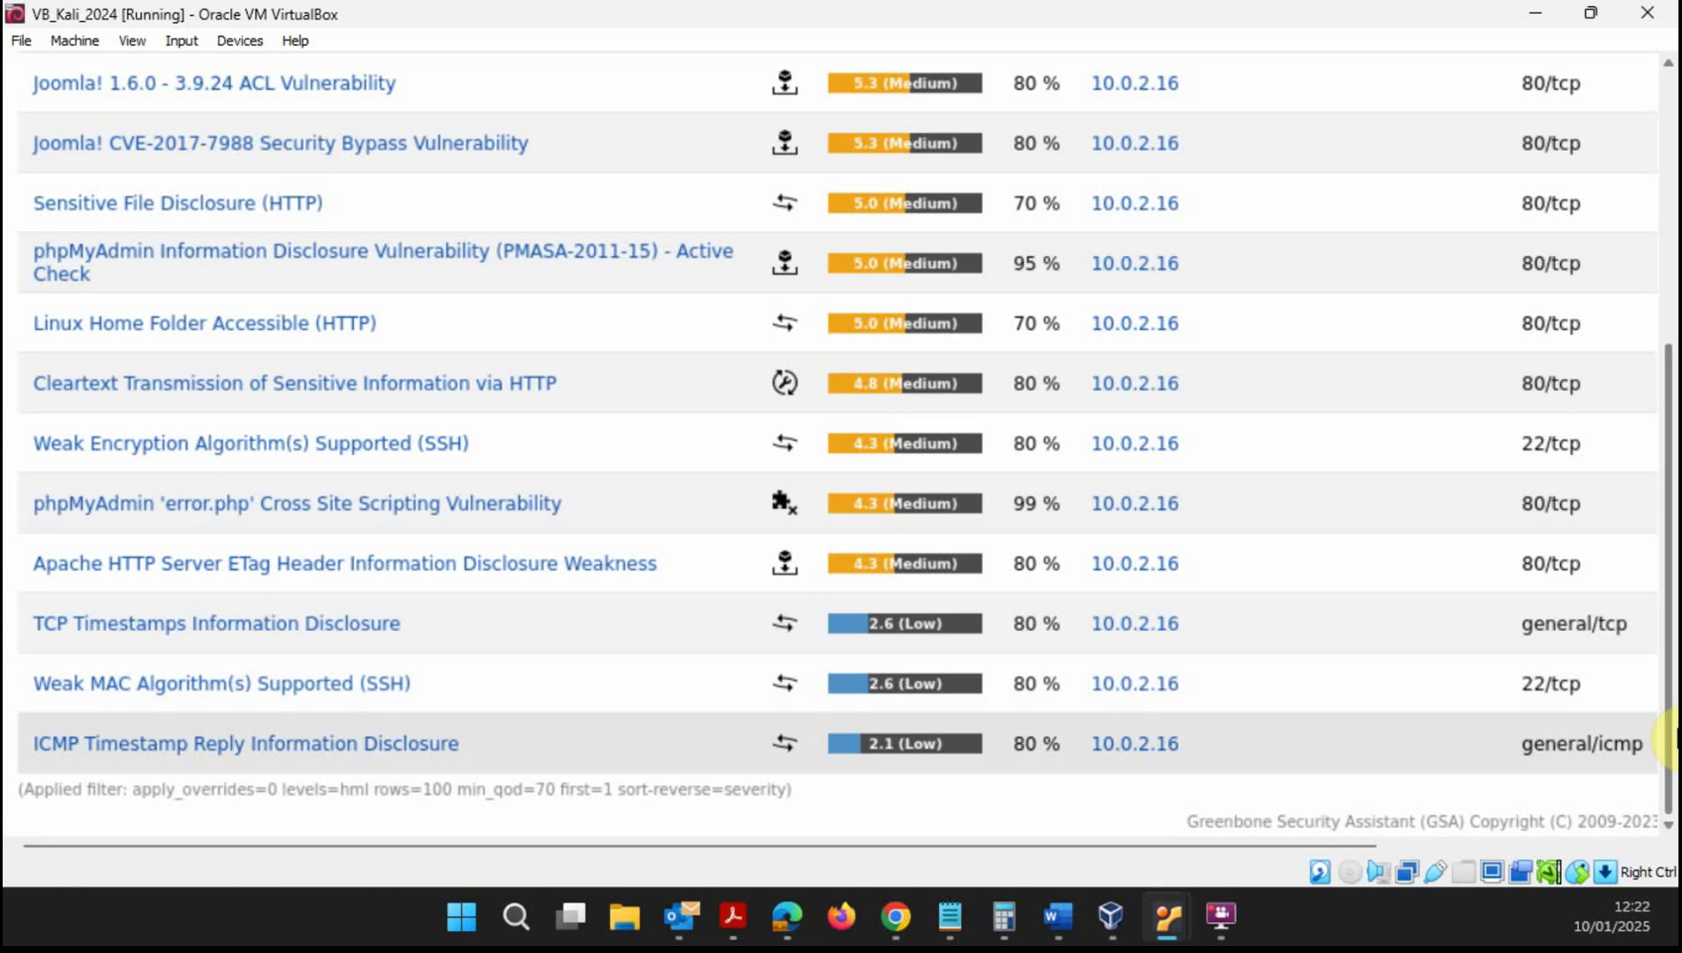
pyautogui.moveTo(1667, 751); pyautogui.dragTo(1671, 480)
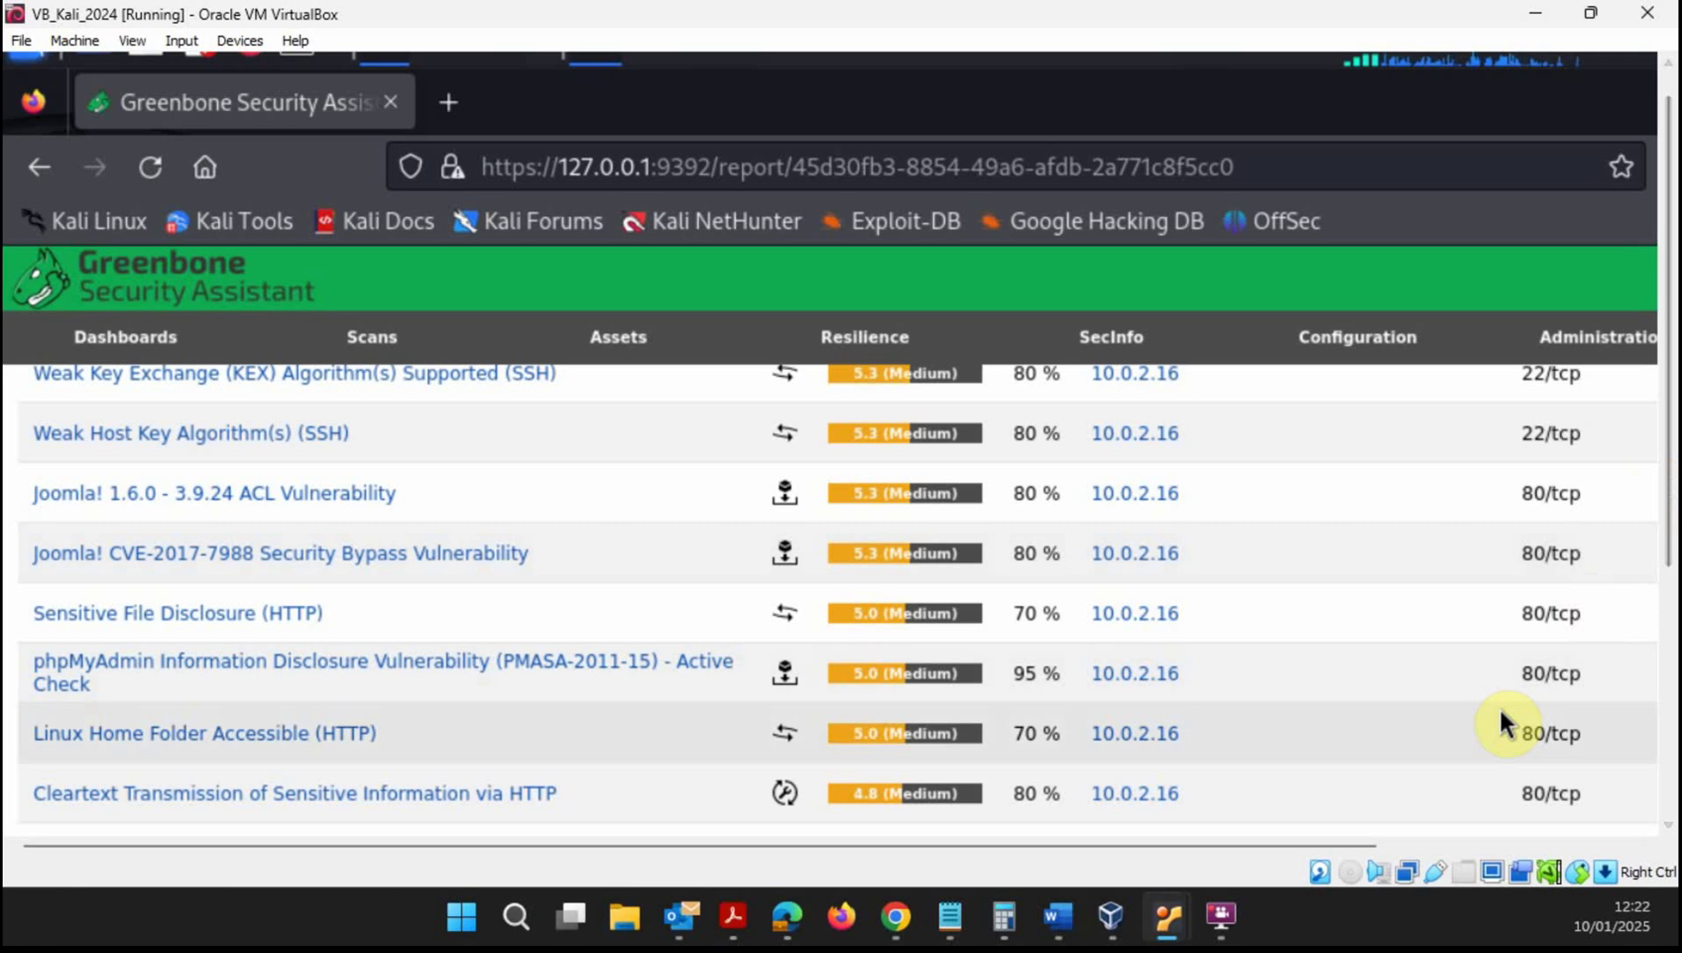
pyautogui.moveTo(1370, 849); pyautogui.dragTo(1494, 848)
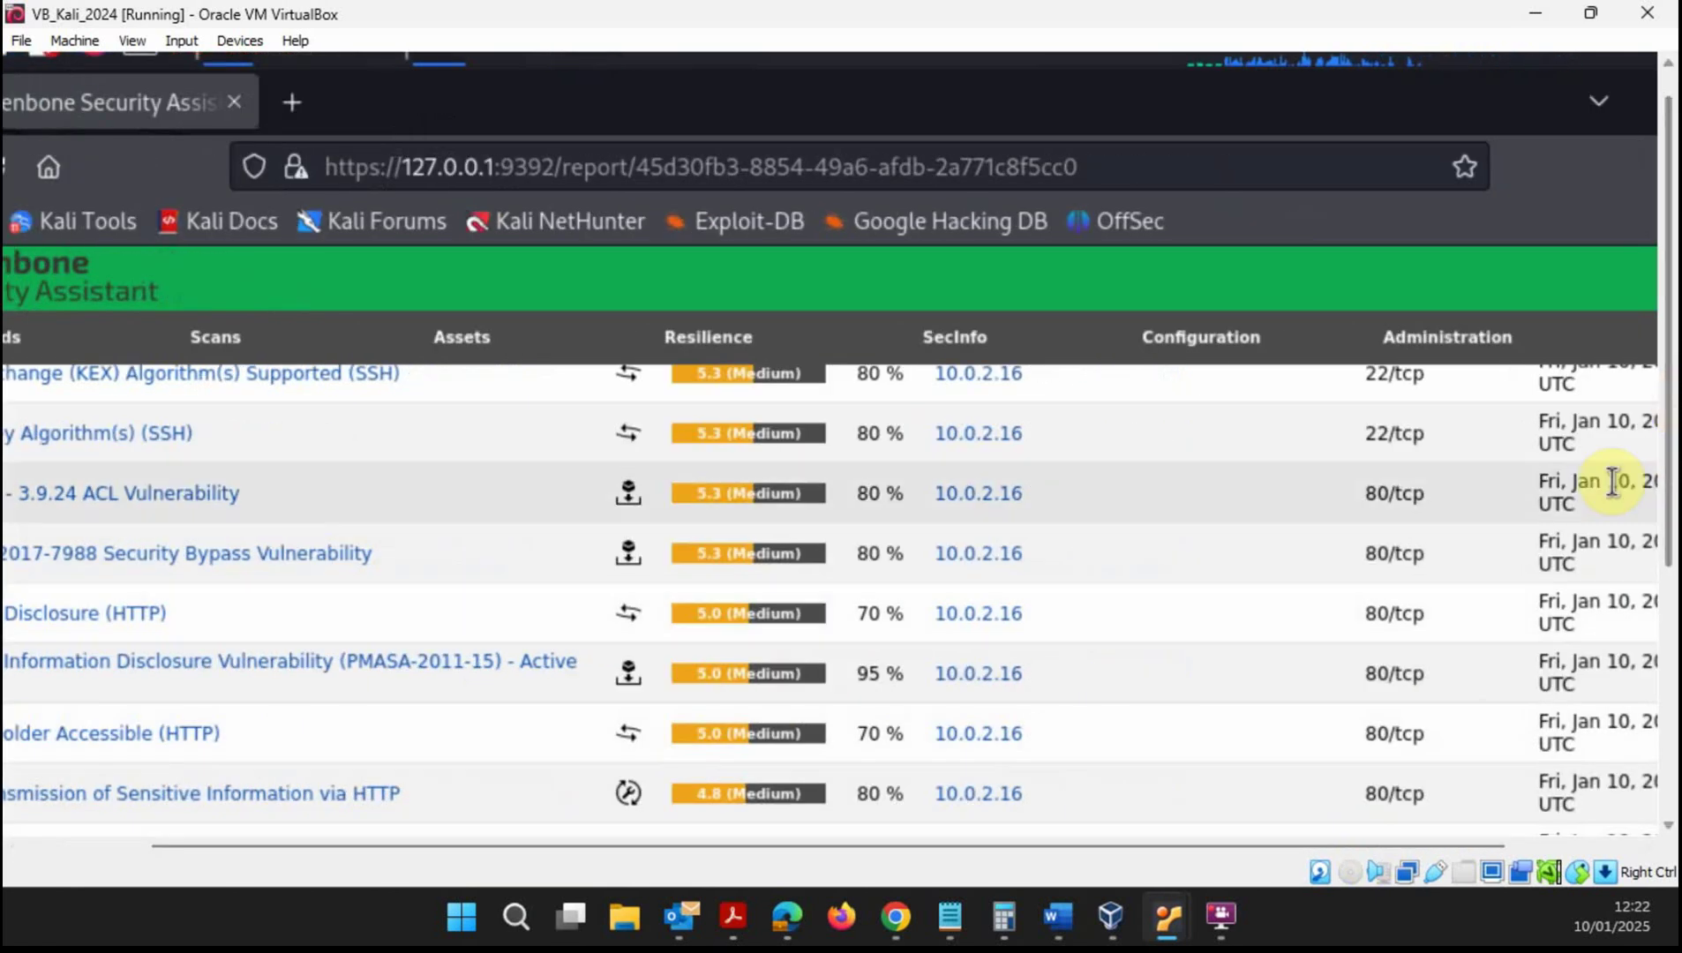
pyautogui.scroll(15, 1622, 477)
pyautogui.scroll(10, 1547, 585)
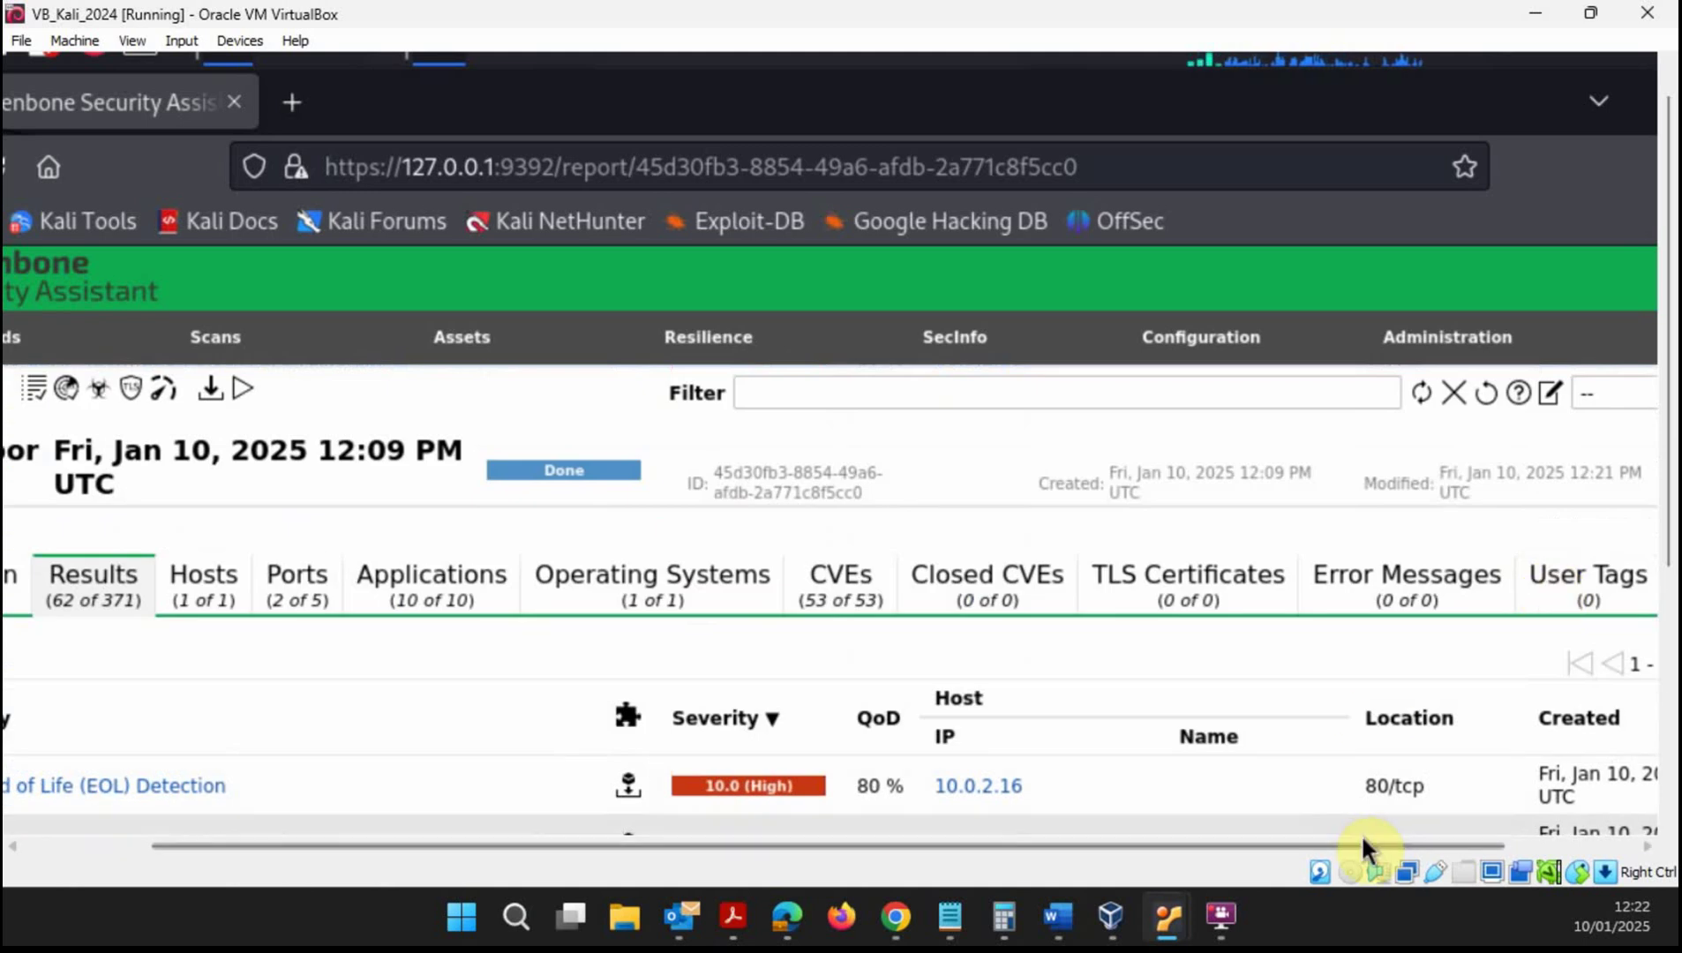
pyautogui.moveTo(1381, 848); pyautogui.dragTo(1082, 855)
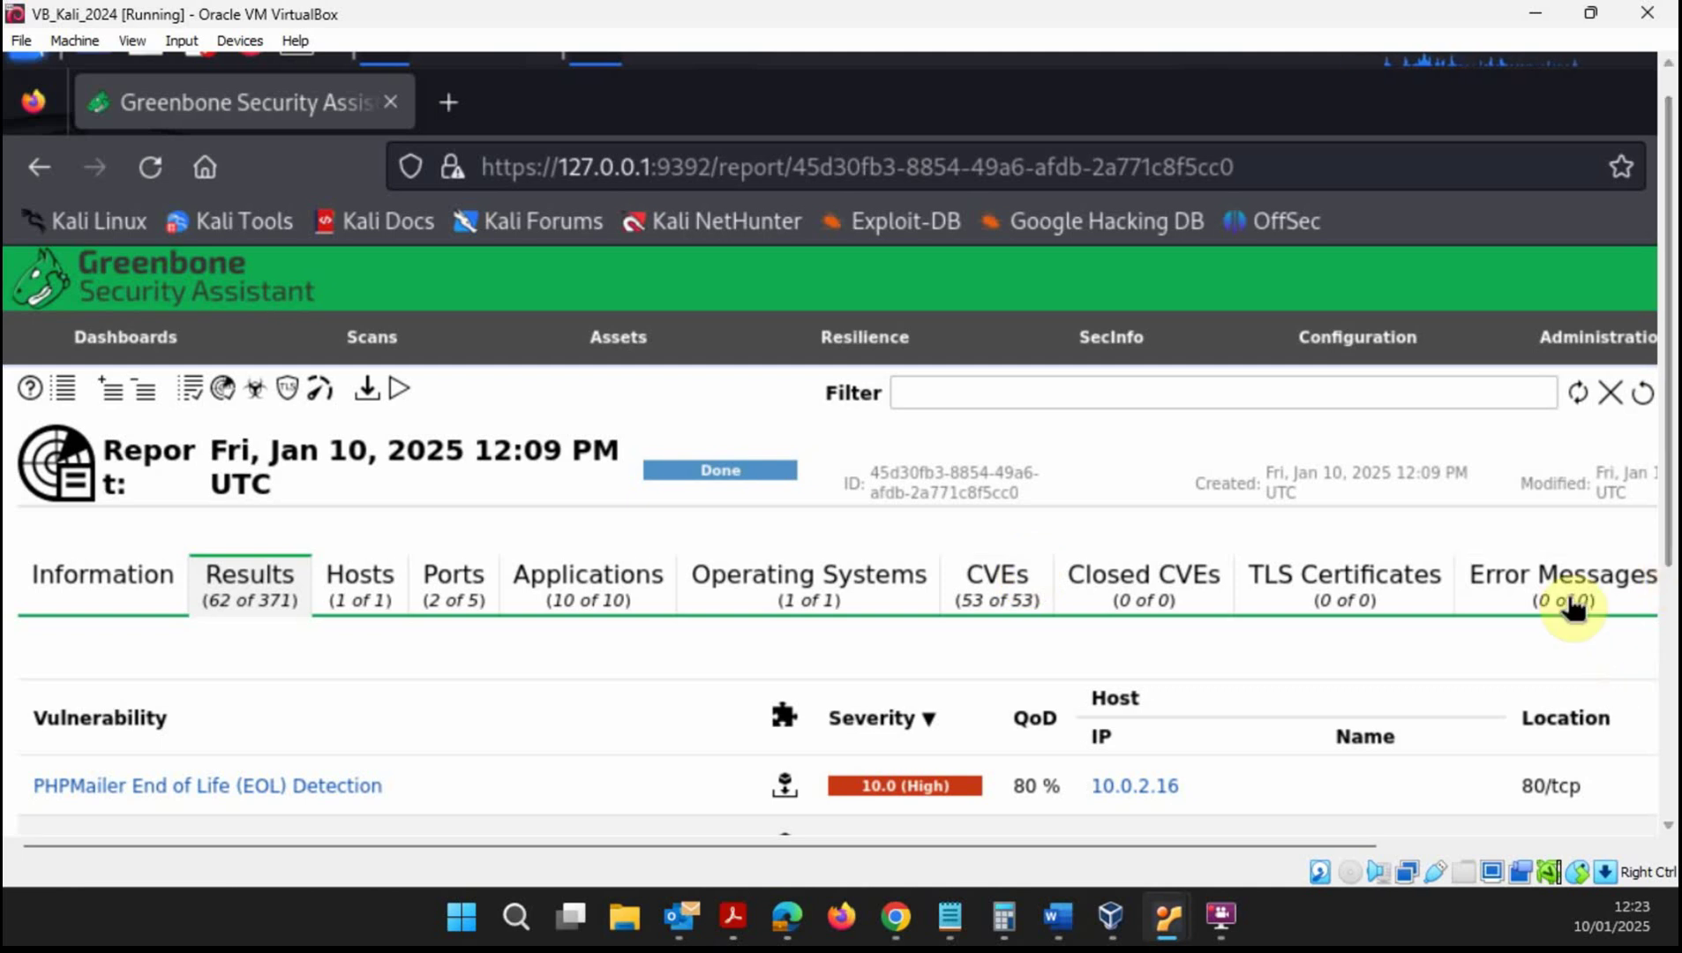
# - View the report's general information and open the Immediate scan of IP 10.0.2.16 task
pyautogui.click(133, 588)
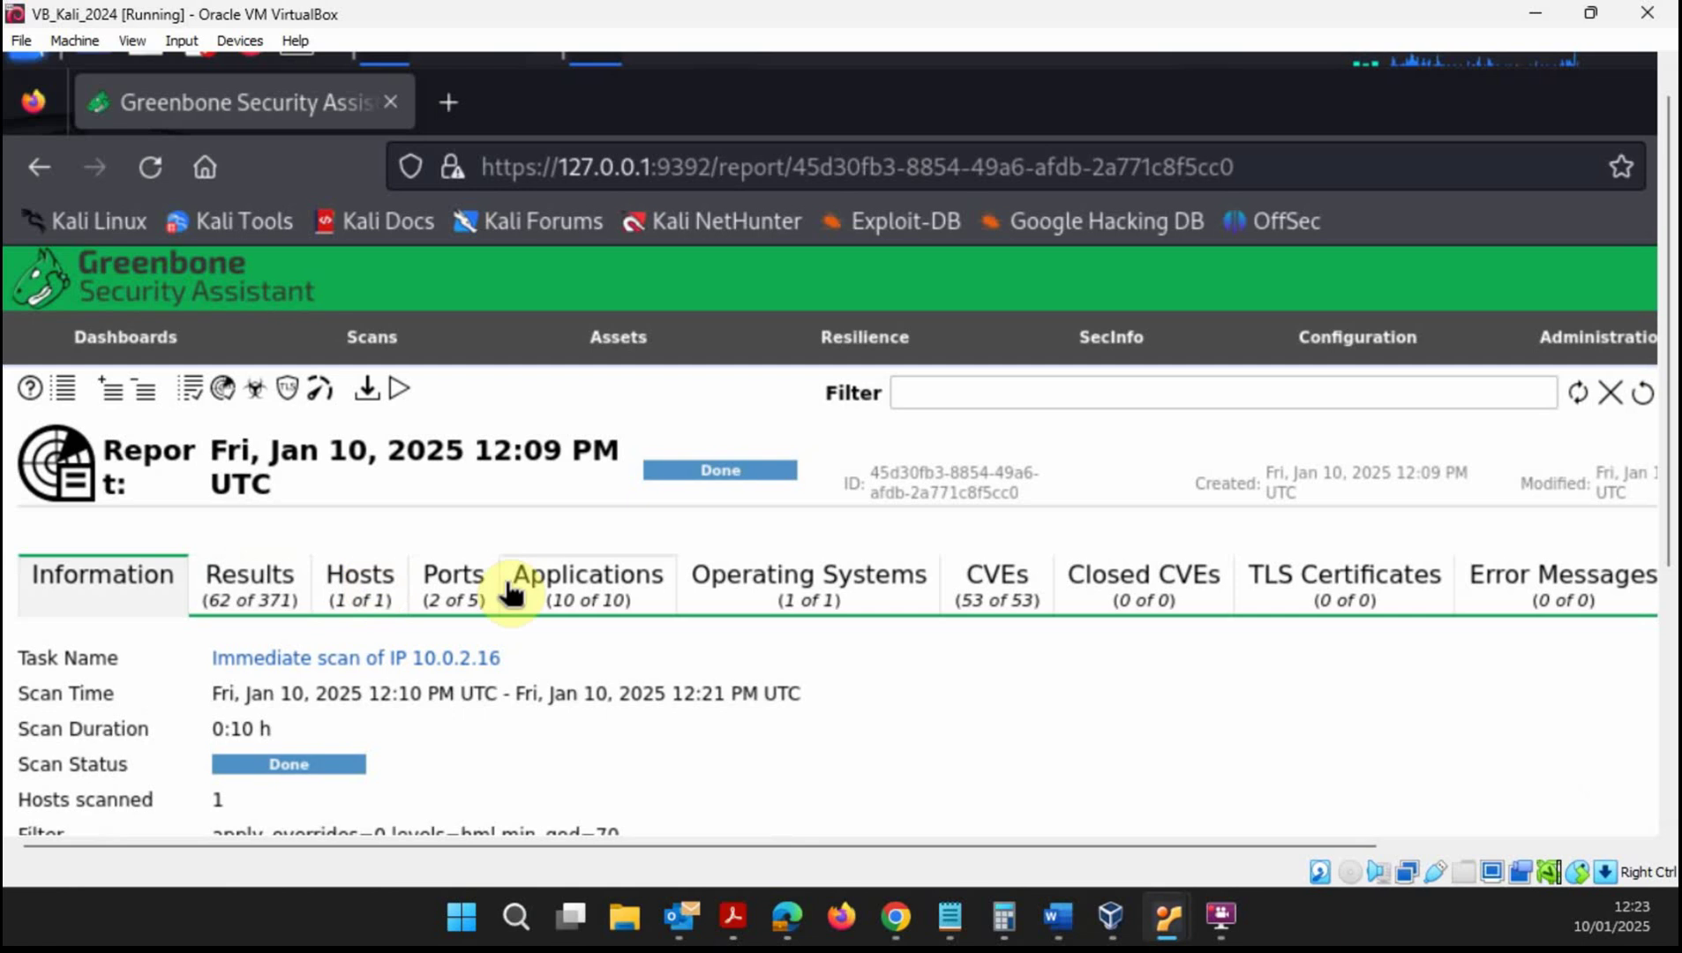
pyautogui.click(338, 658)
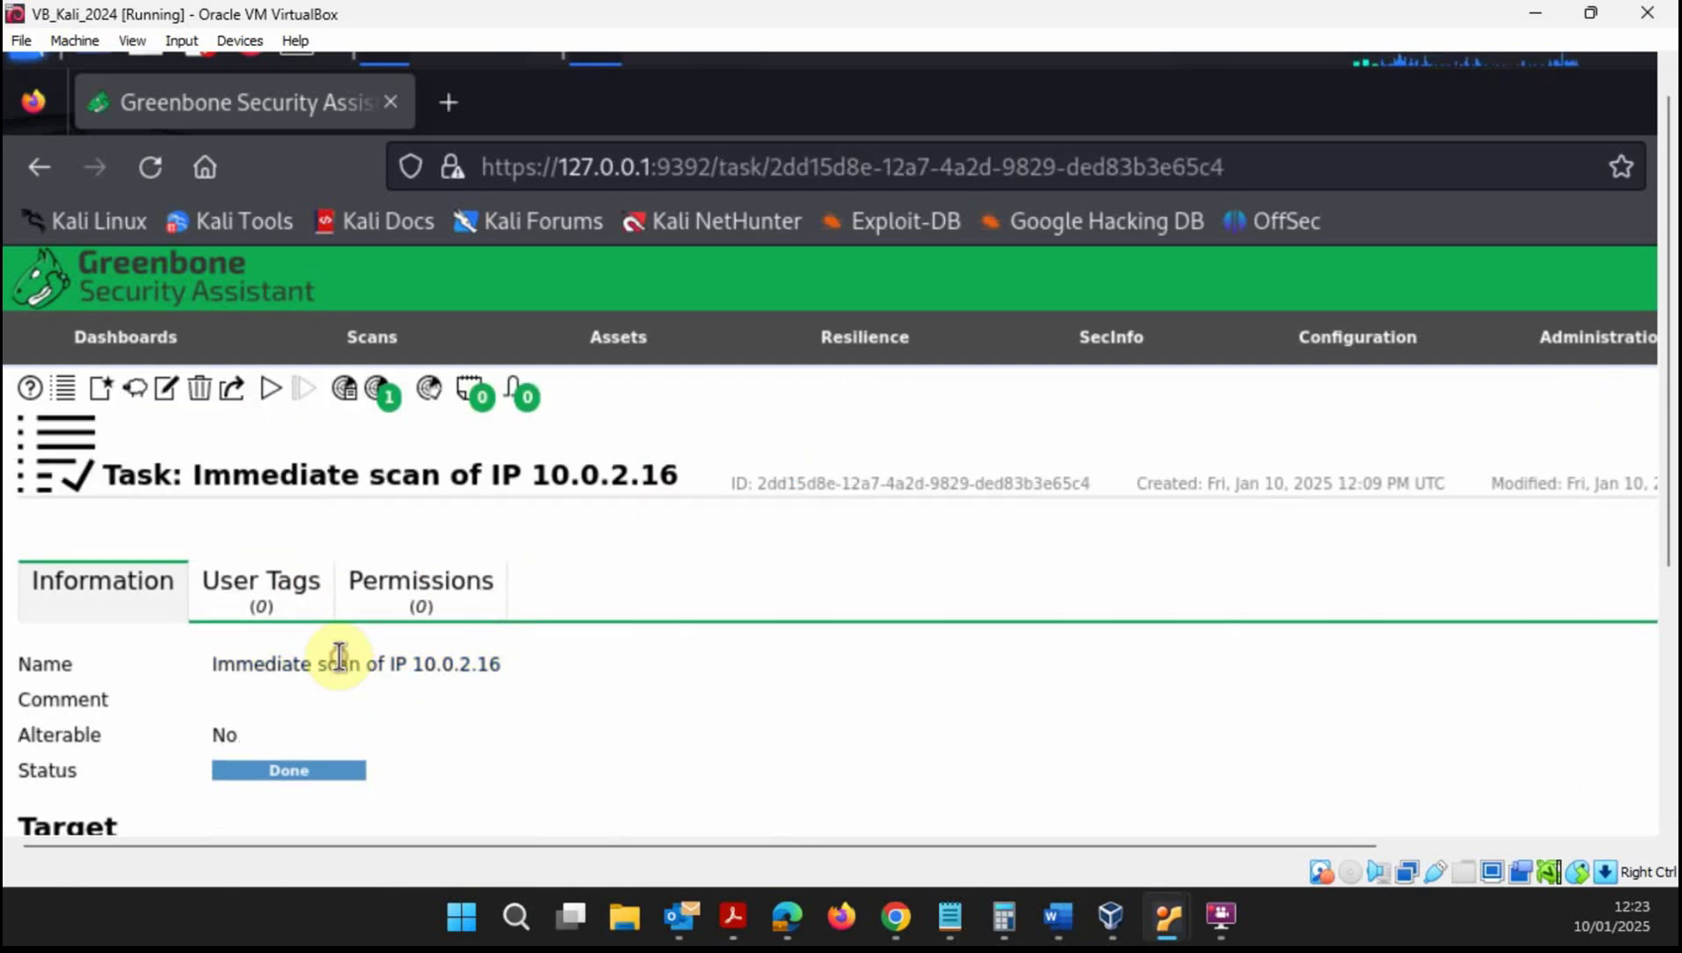
pyautogui.scroll(-2, 739, 664)
pyautogui.scroll(-2, 732, 657)
pyautogui.scroll(4, 724, 645)
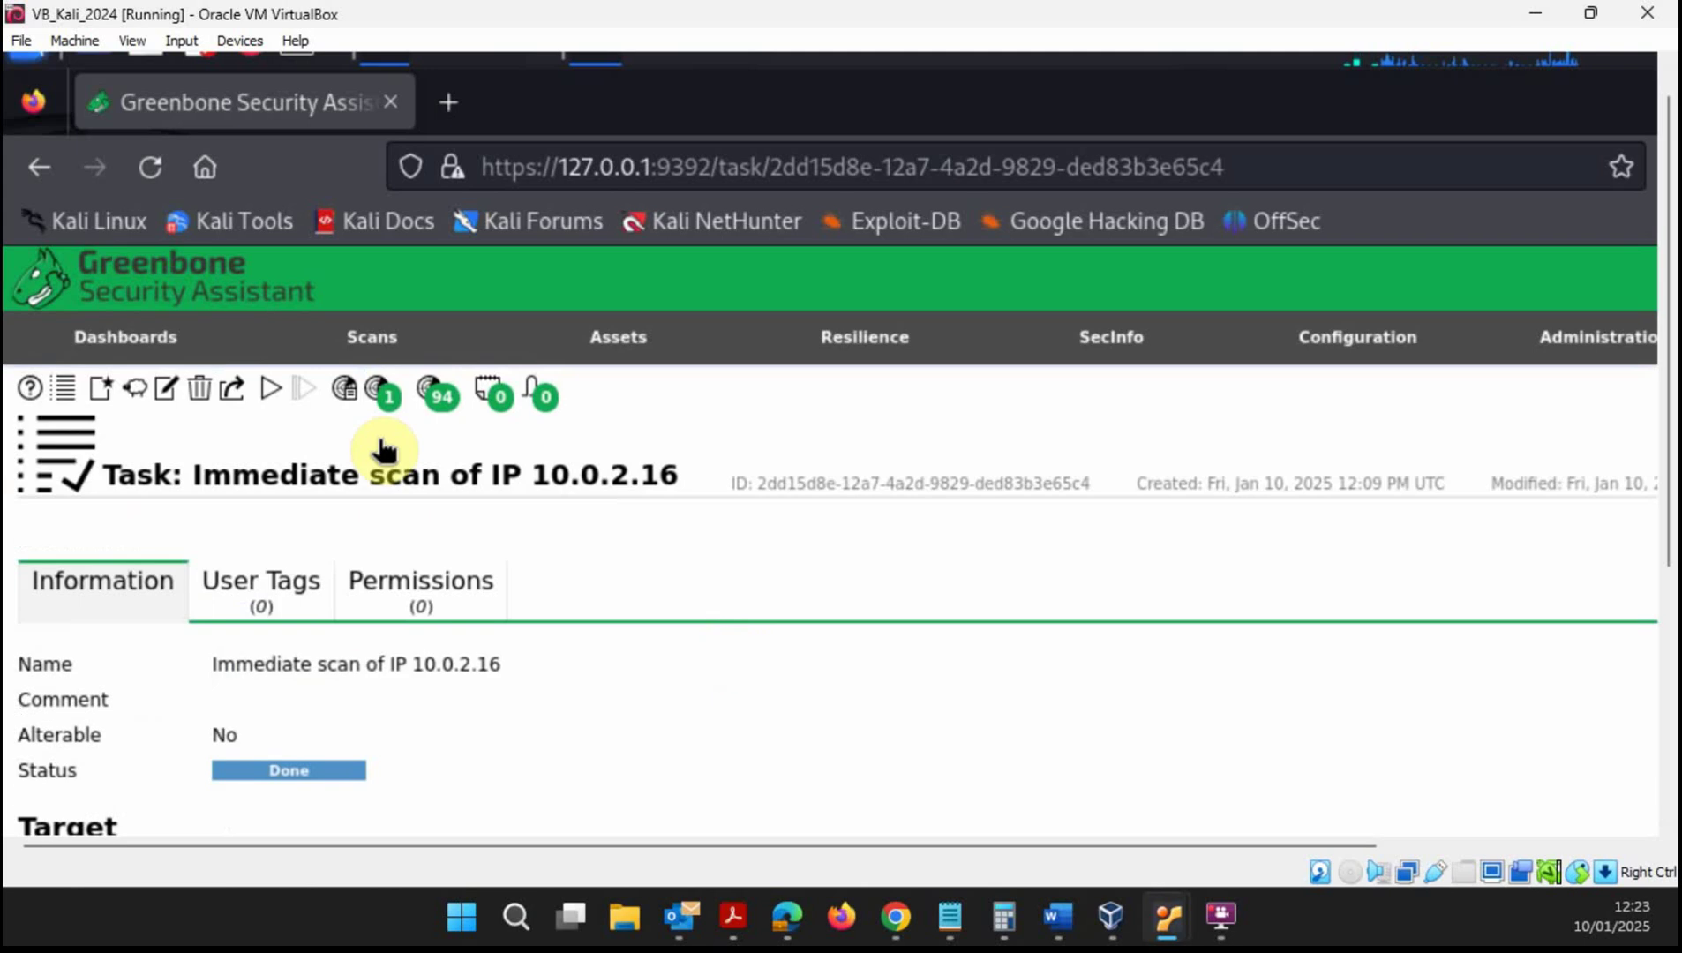
# - Open the task's results page and examine the severity pie chart slices
pyautogui.click(439, 391)
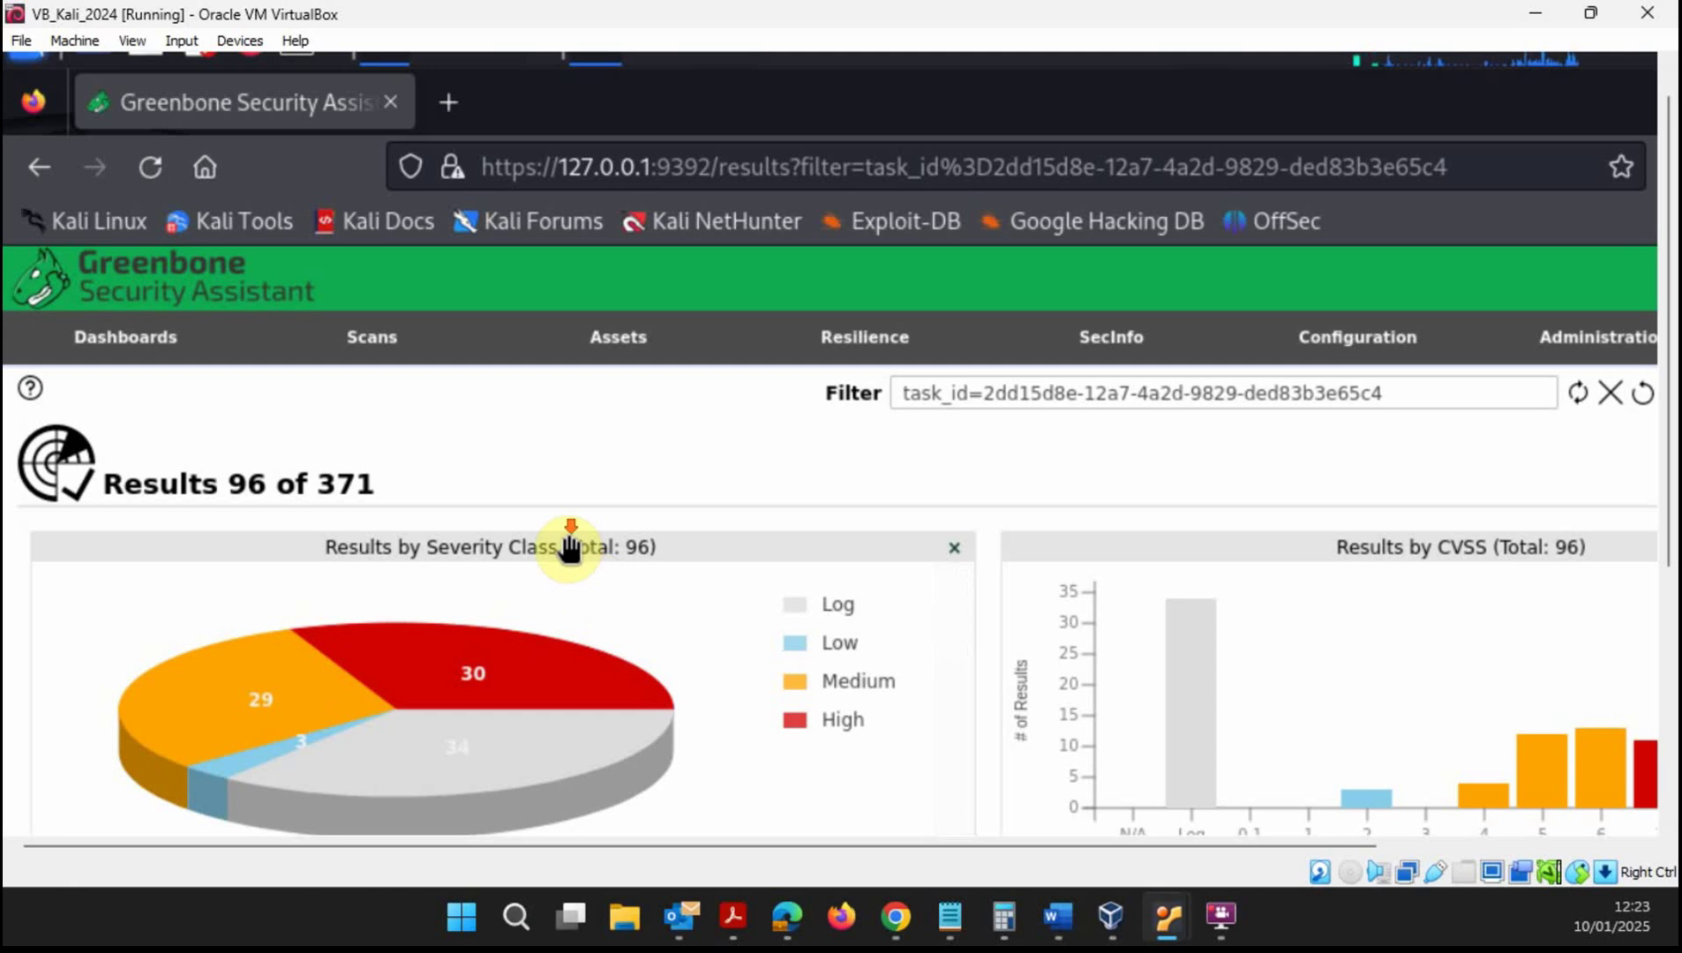
pyautogui.scroll(-5, 571, 547)
pyautogui.scroll(3, 565, 530)
pyautogui.moveTo(483, 492)
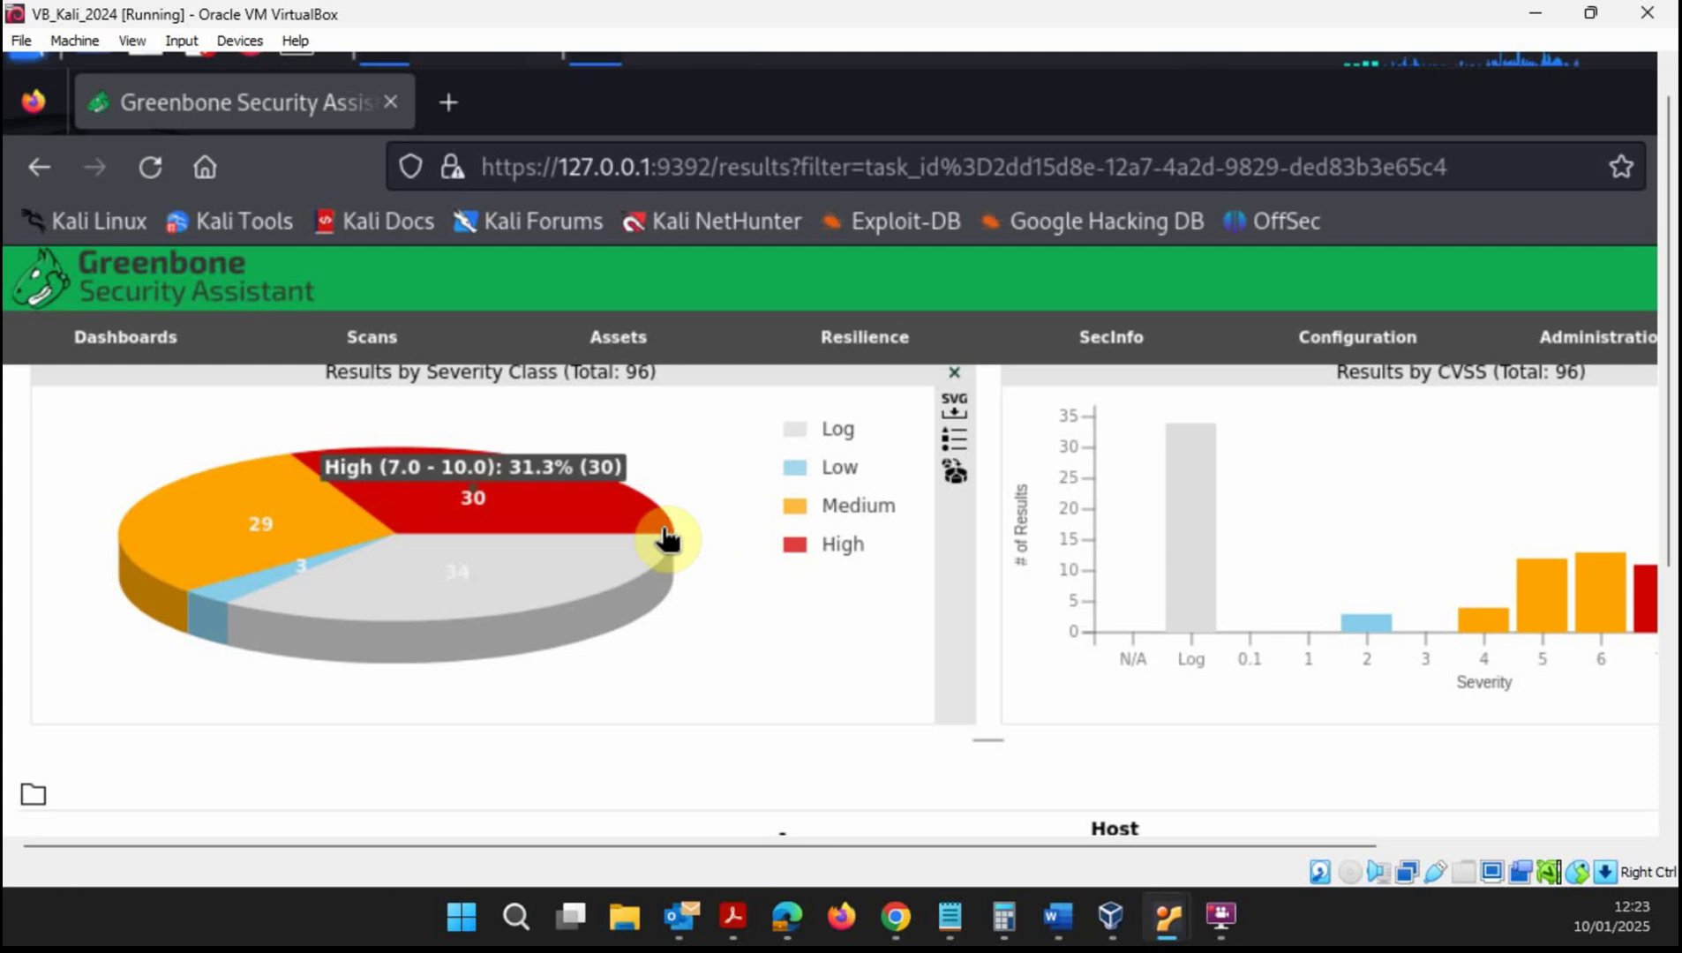
pyautogui.moveTo(549, 520)
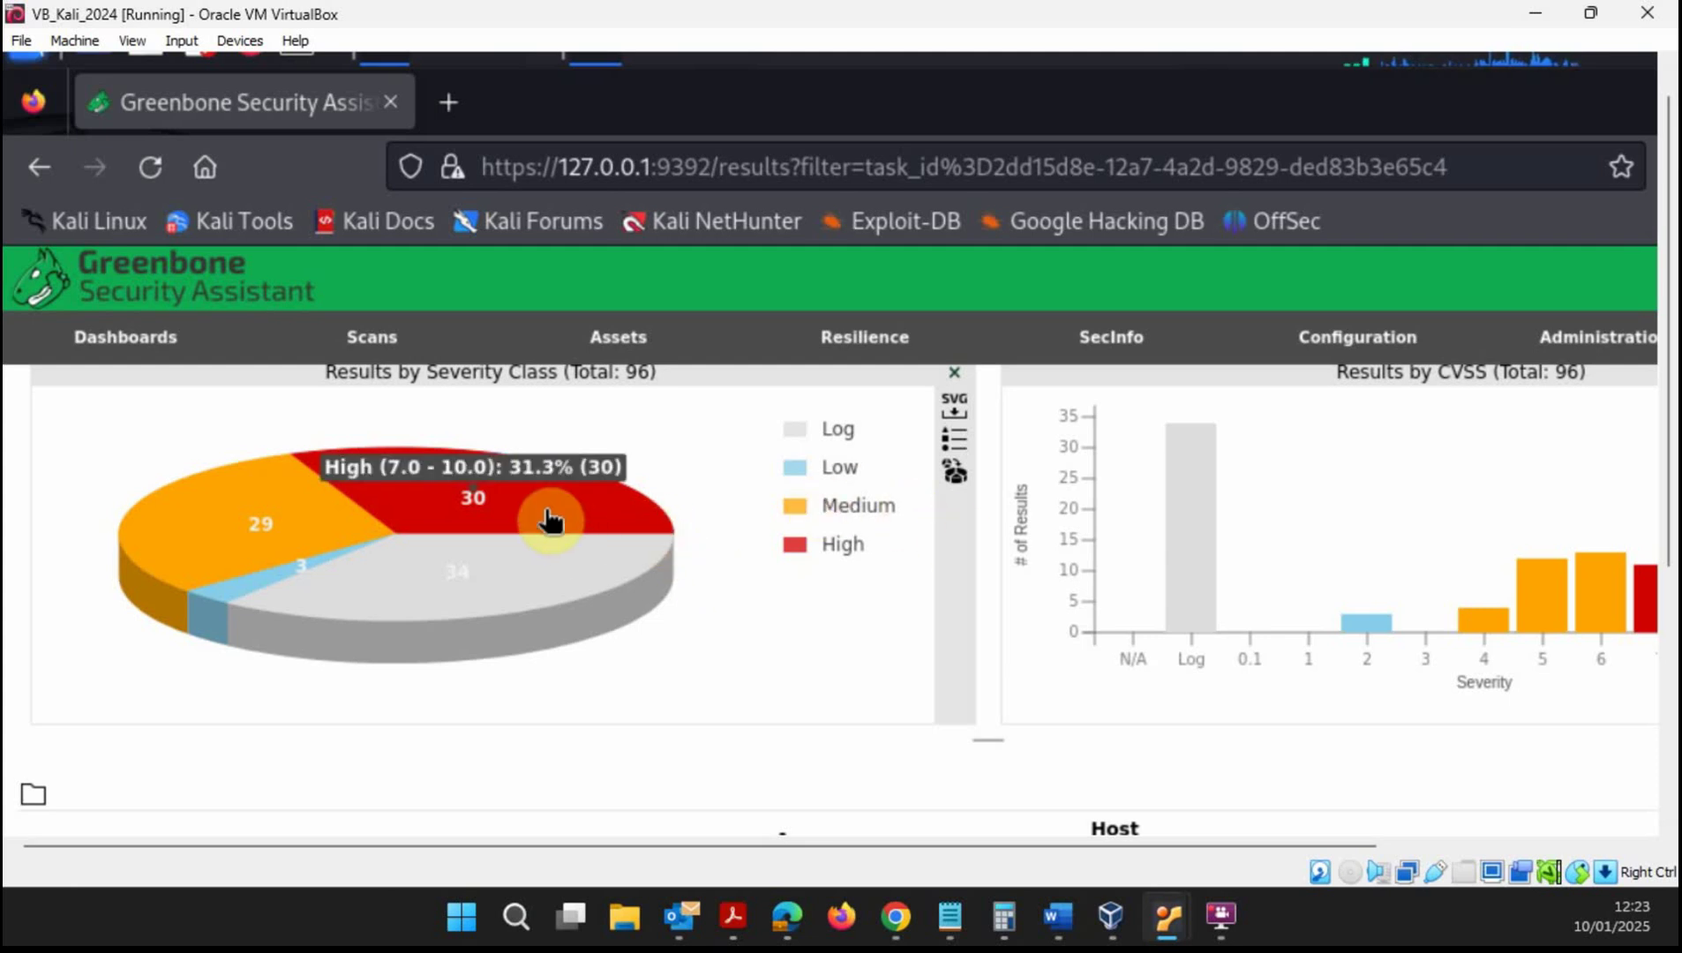
pyautogui.moveTo(277, 520)
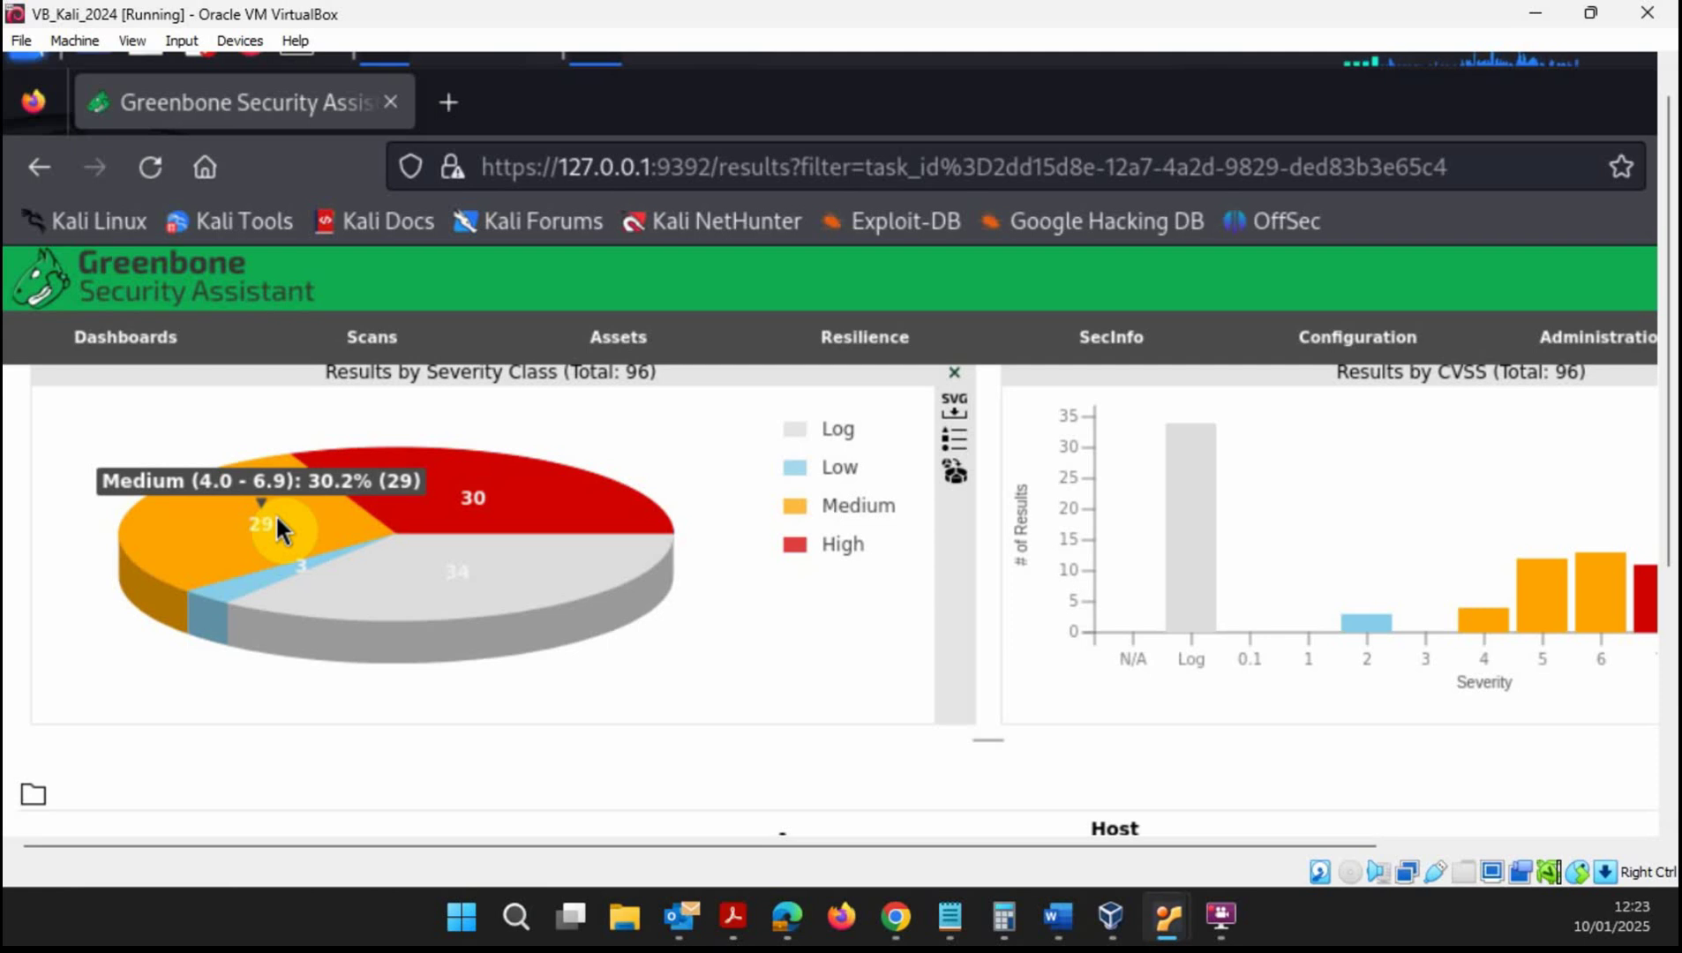
pyautogui.moveTo(462, 580)
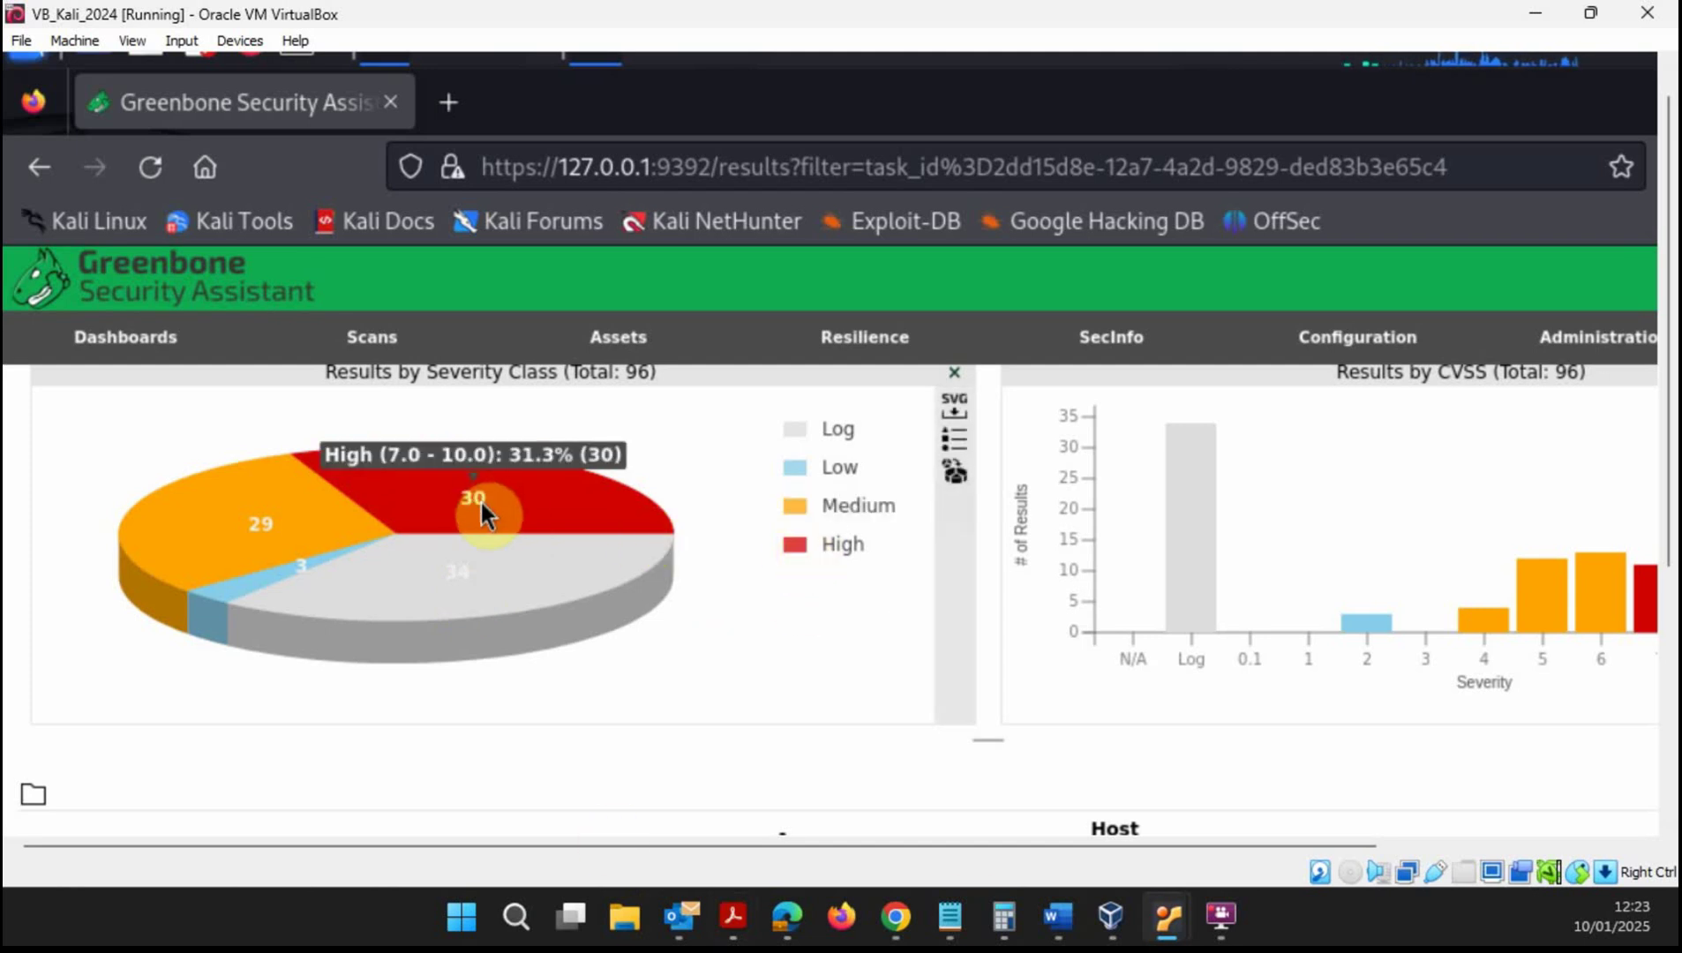
# - Filter the results to High severity only and review them
pyautogui.click(597, 521)
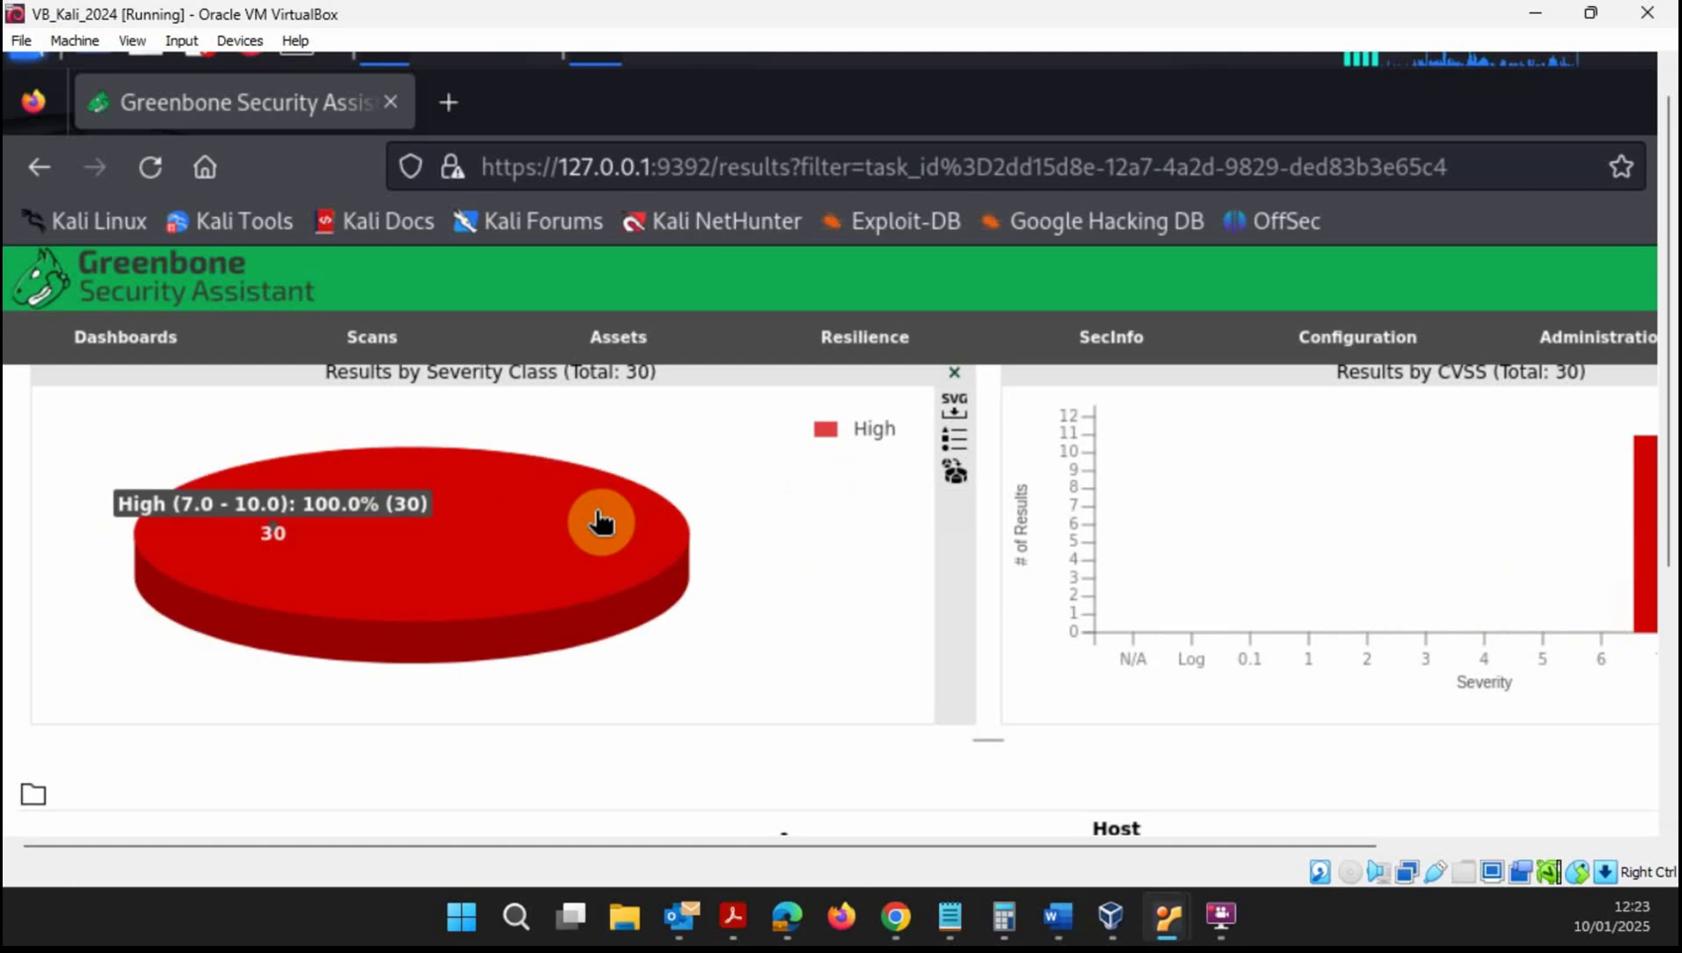
pyautogui.scroll(-4, 749, 626)
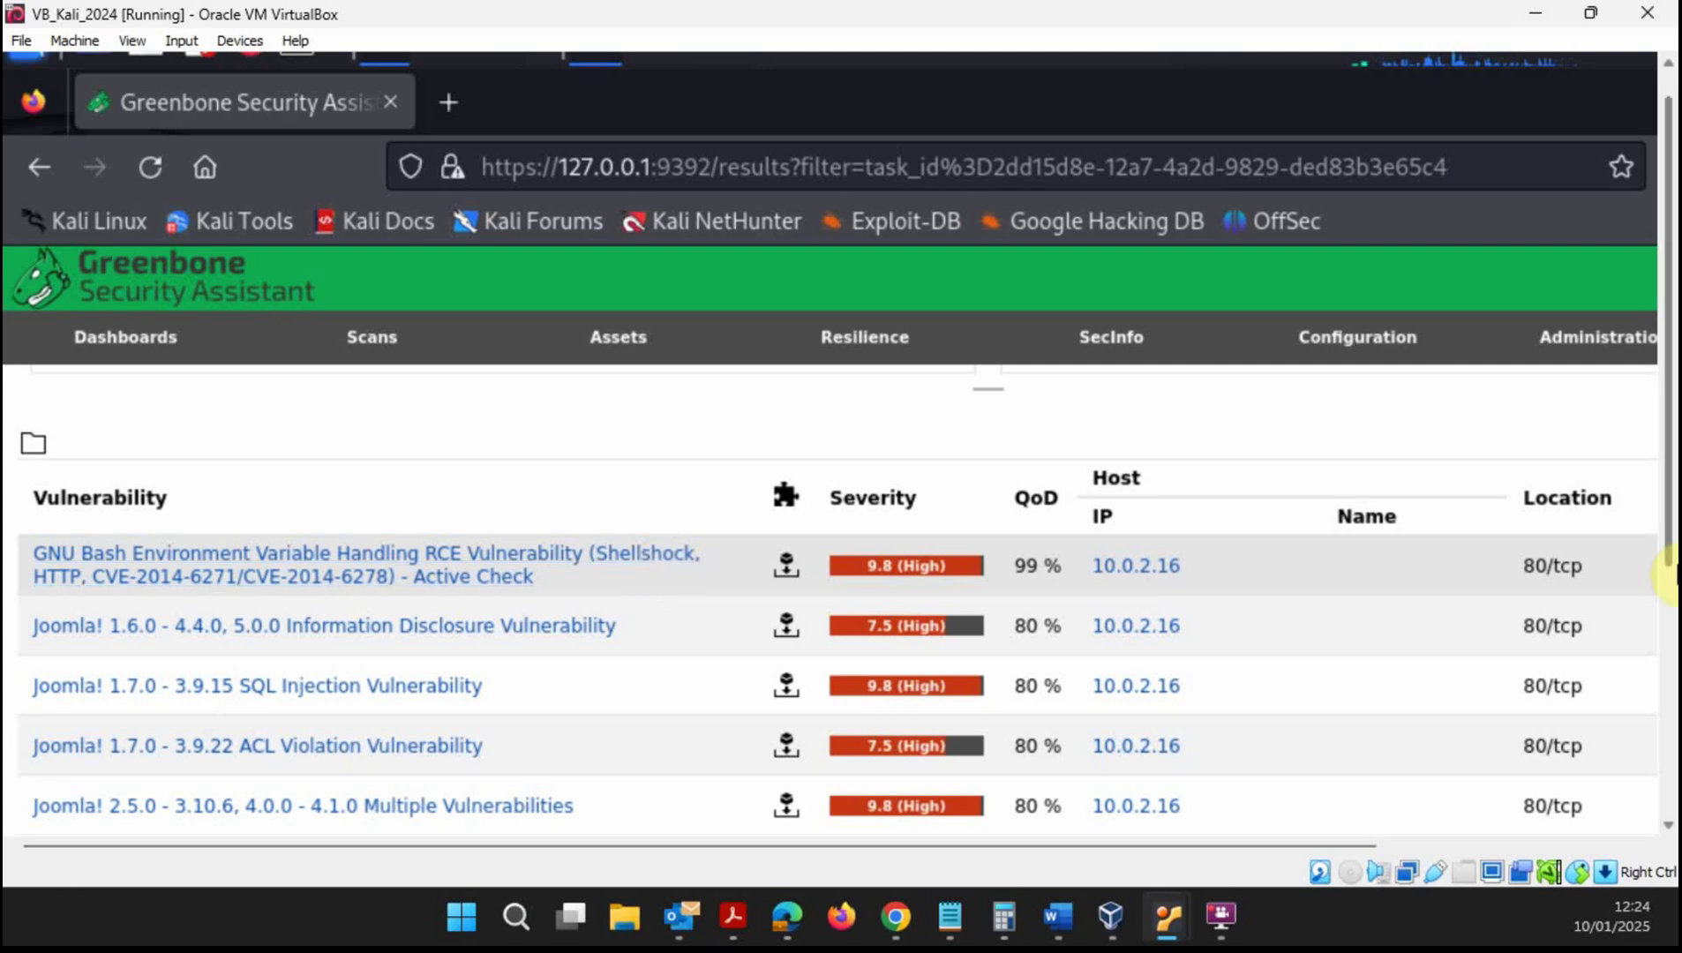
pyautogui.scroll(1, 1671, 547)
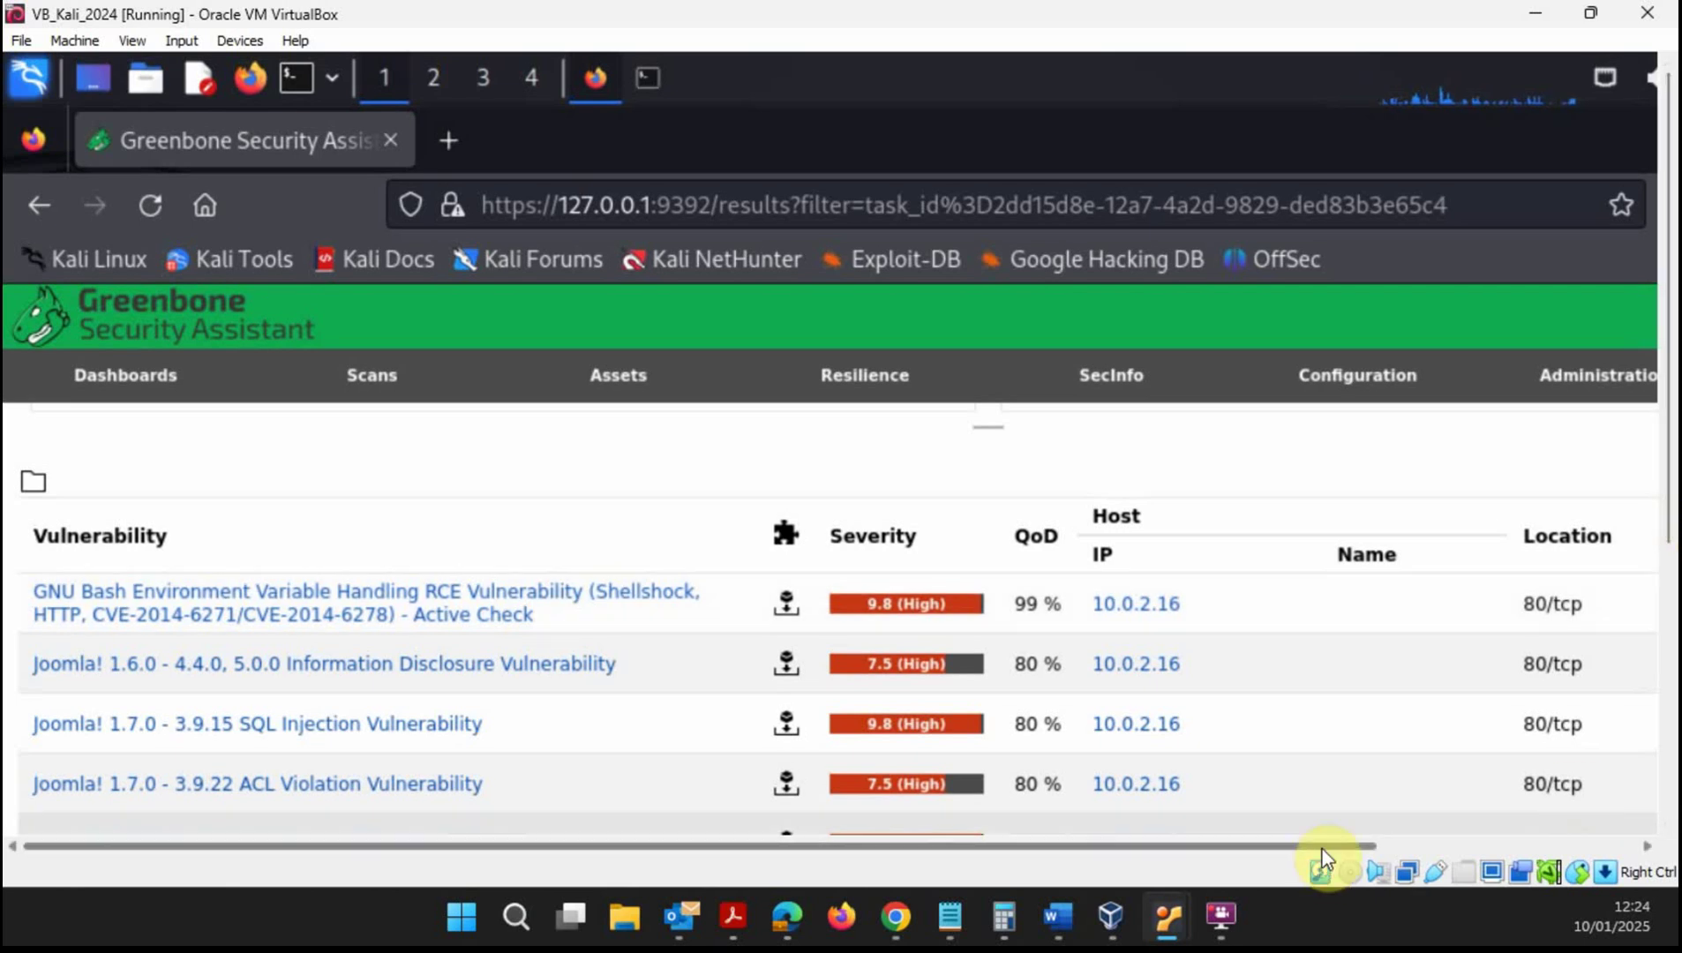
pyautogui.moveTo(1322, 848); pyautogui.dragTo(856, 834)
pyautogui.scroll(5, 477, 663)
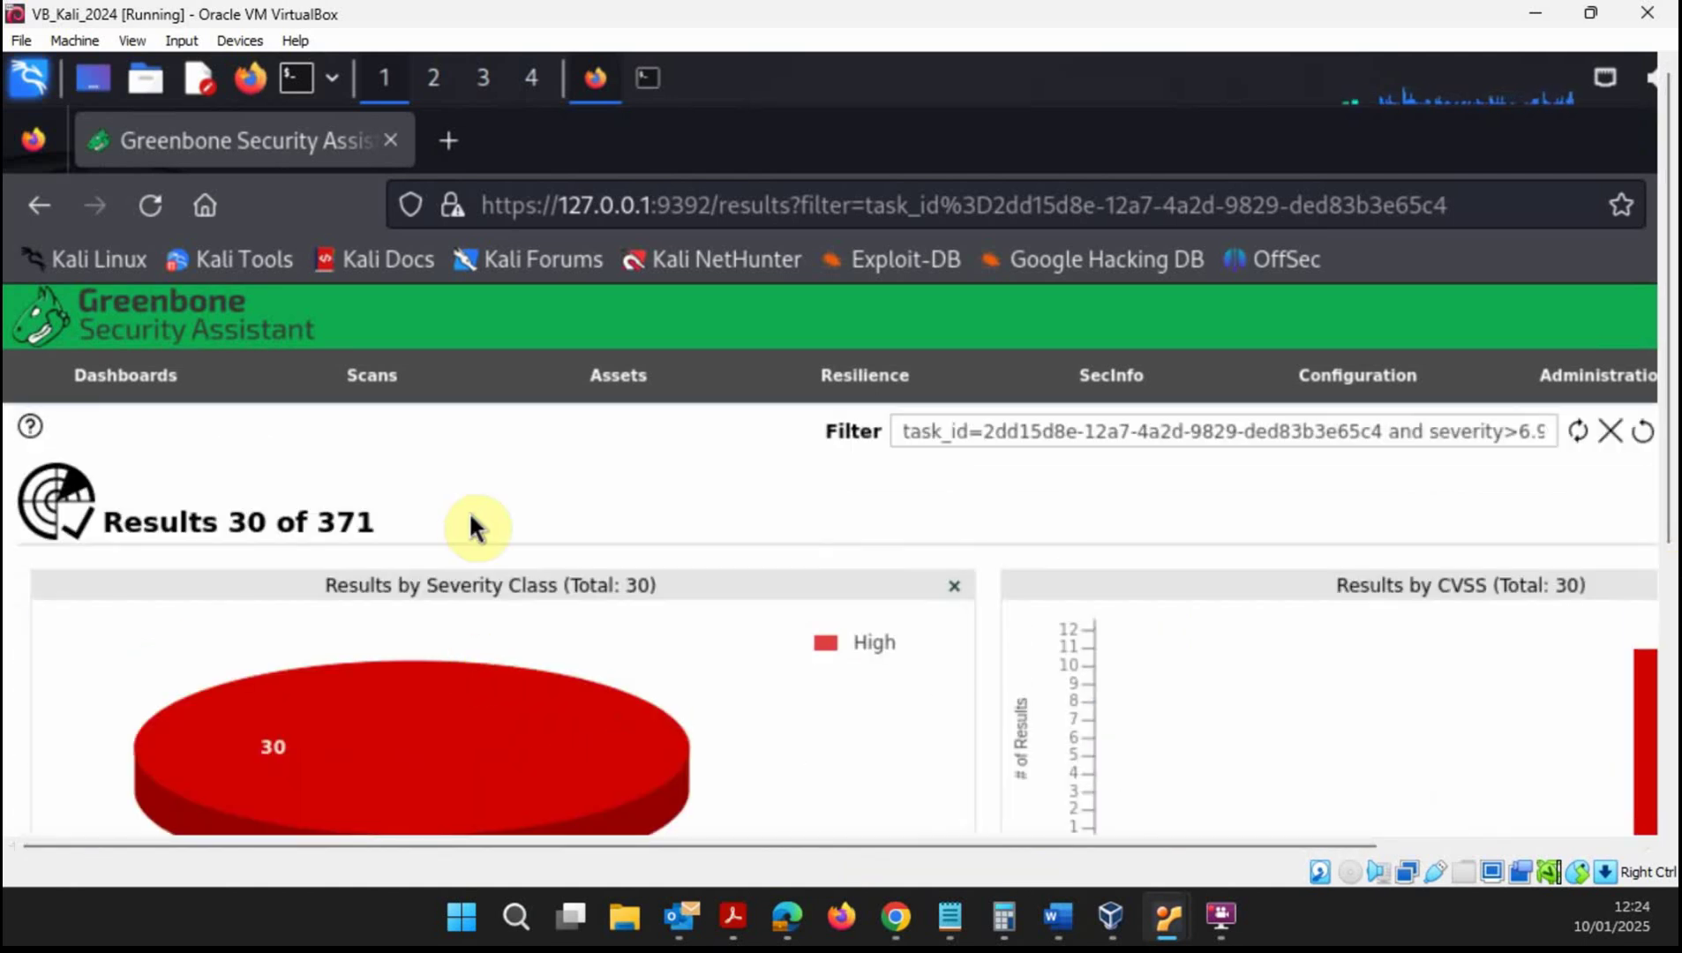
# - Return via the task and Scans > Tasks to the finished 10.0.2.16 report's Results tab
pyautogui.moveTo(344, 385)
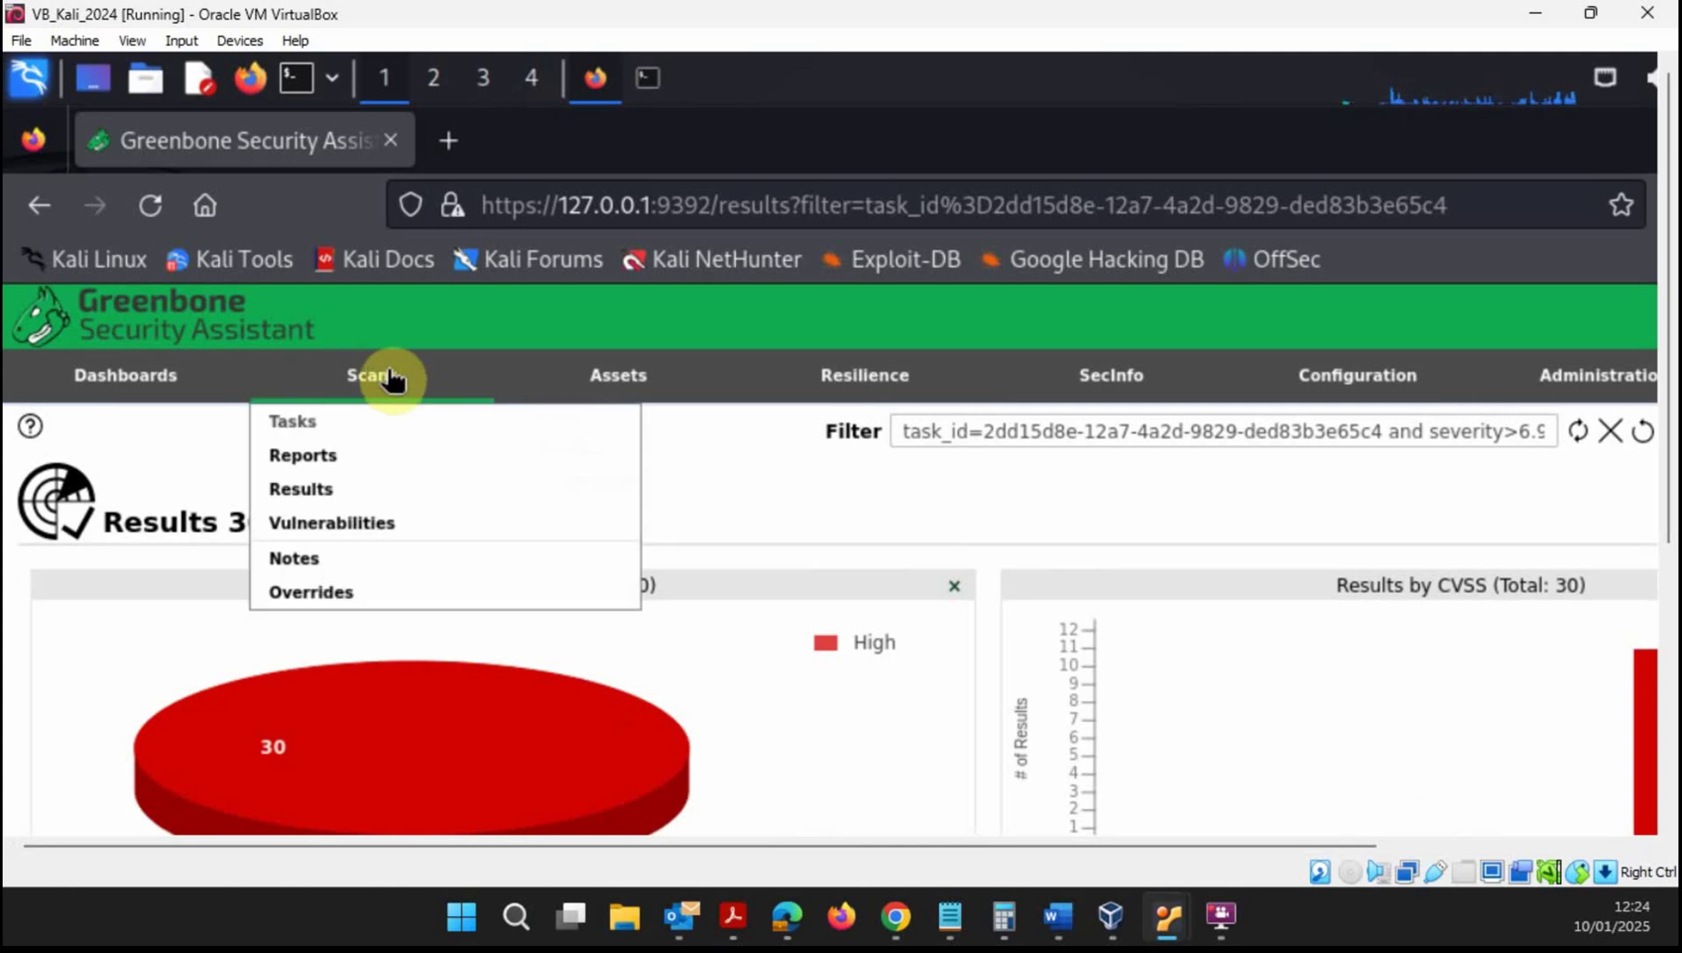
pyautogui.click(27, 203)
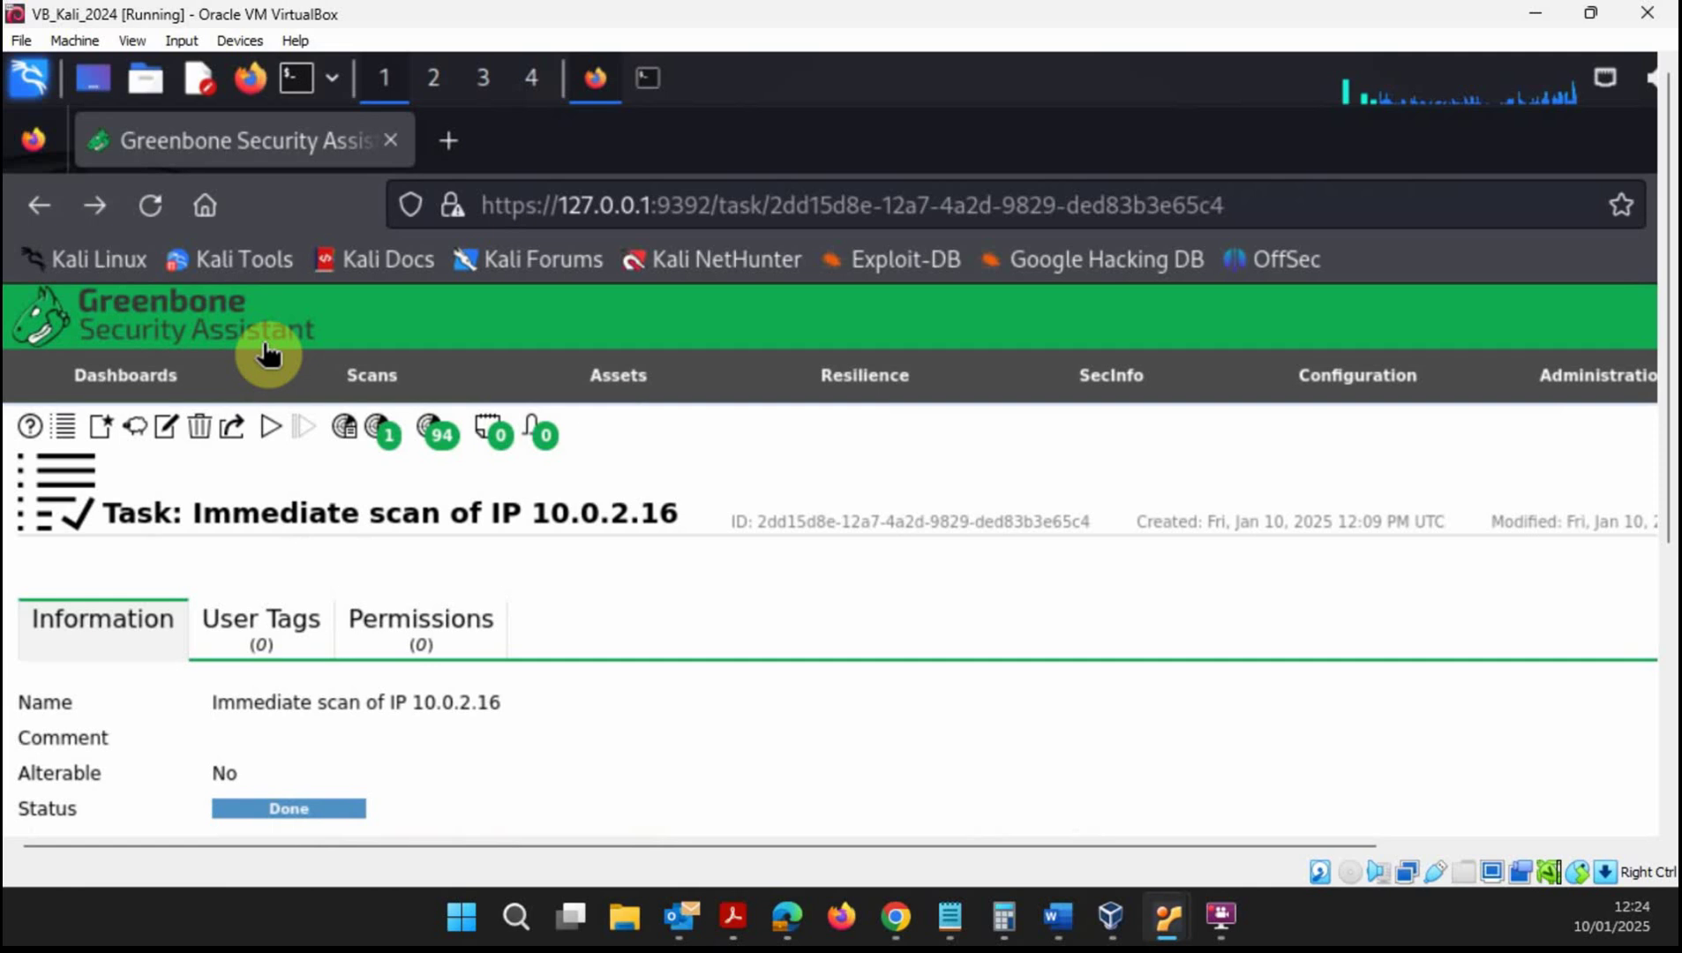
pyautogui.click(438, 436)
pyautogui.click(385, 375)
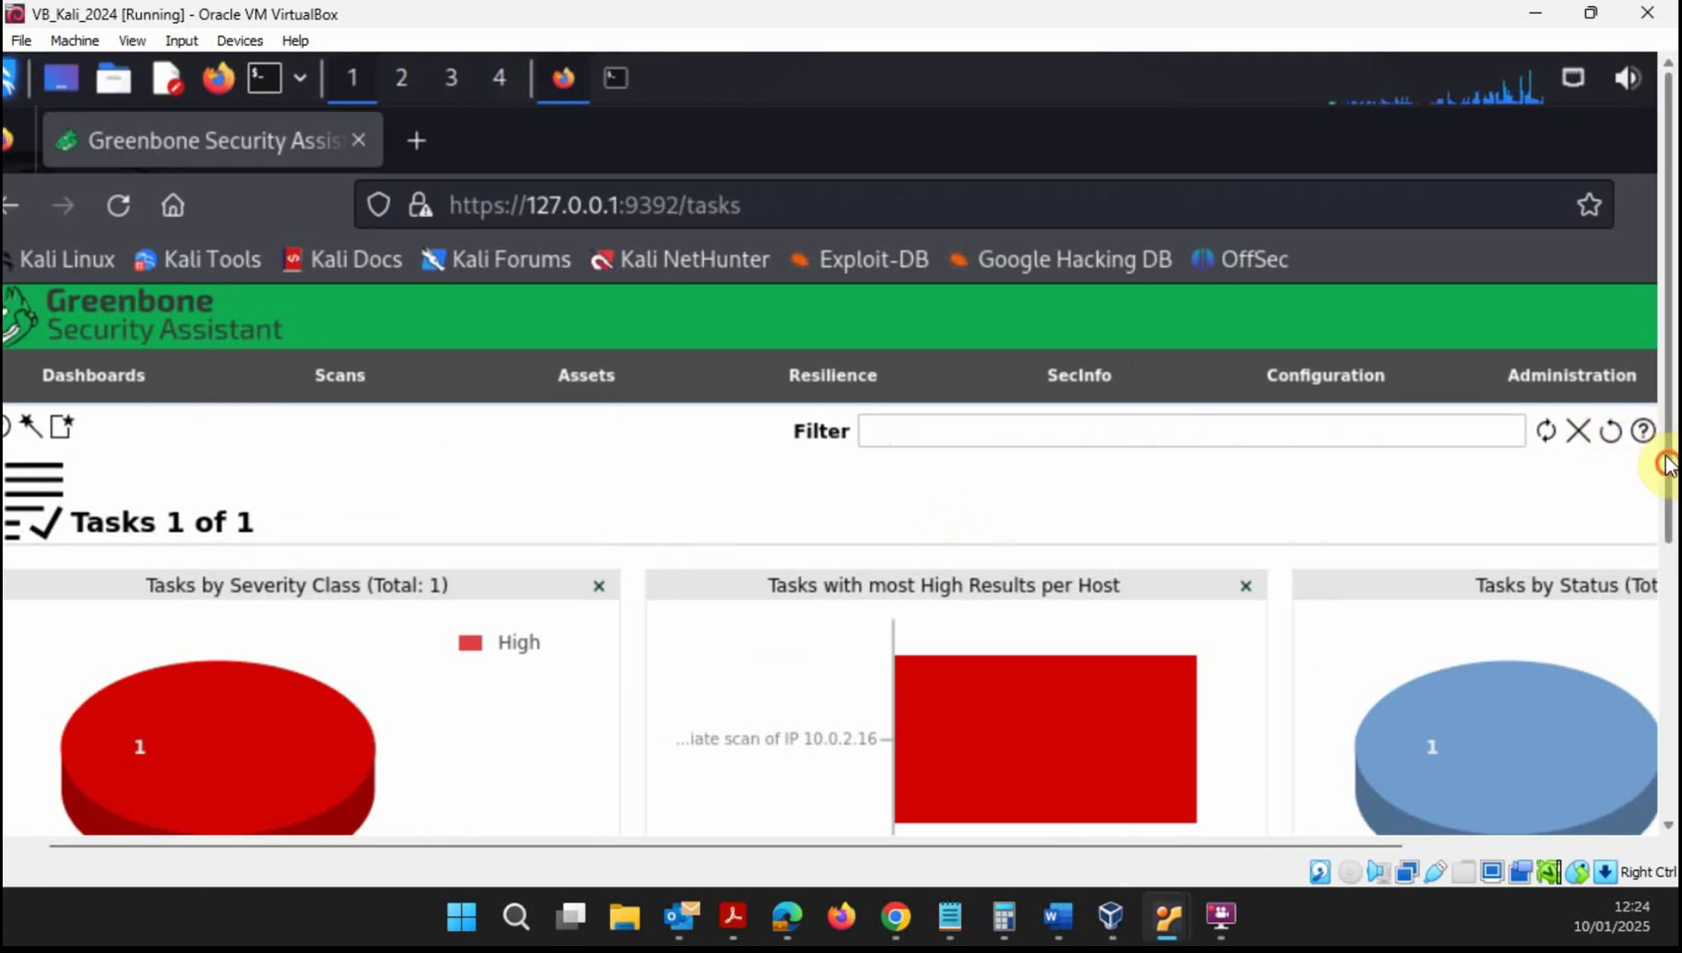
pyautogui.moveTo(1667, 466); pyautogui.dragTo(1667, 702)
pyautogui.click(805, 687)
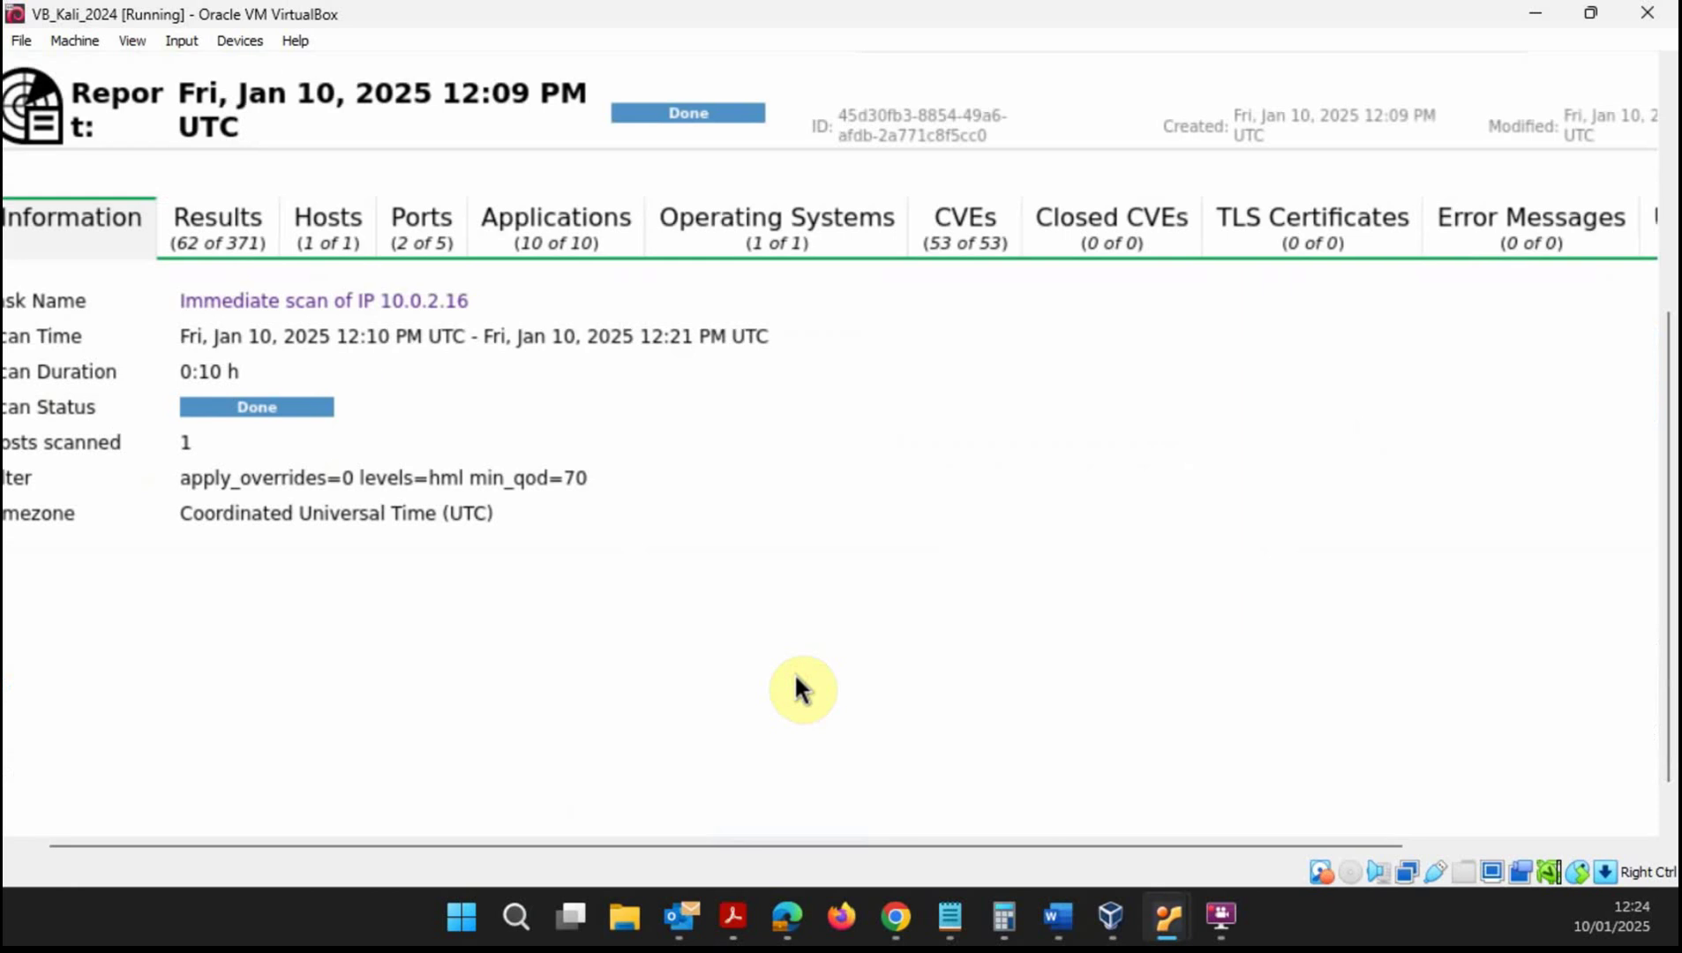
pyautogui.click(249, 245)
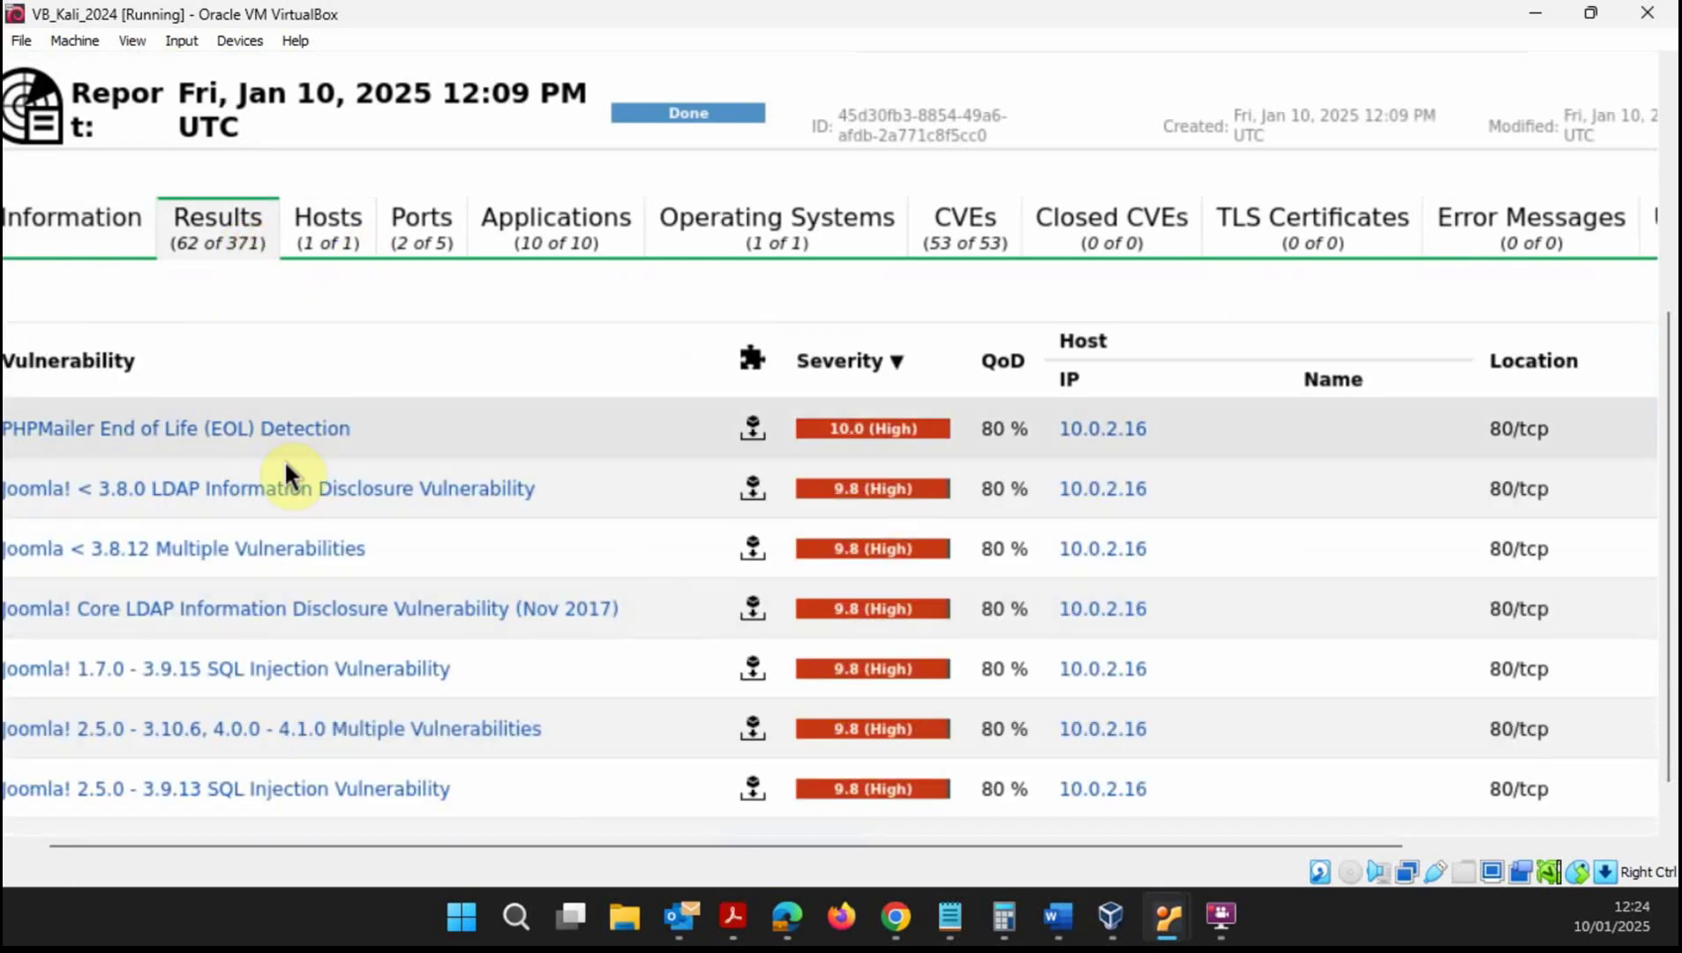
pyautogui.moveTo(1668, 365); pyautogui.dragTo(1671, 184)
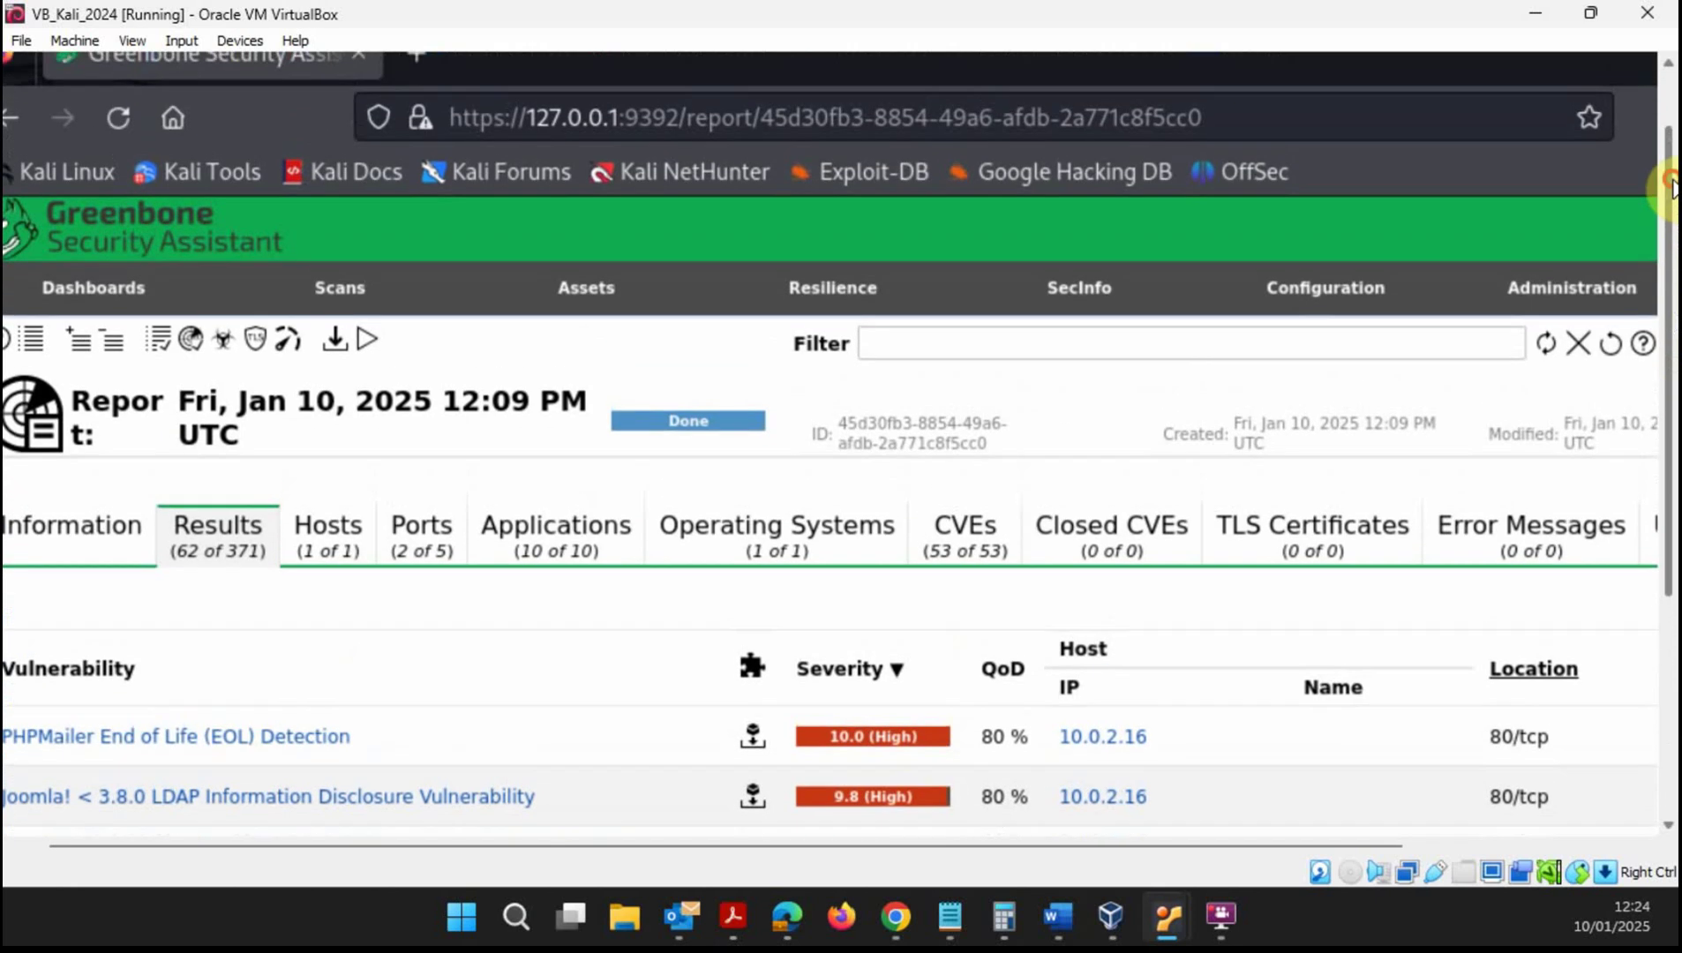
pyautogui.moveTo(331, 336)
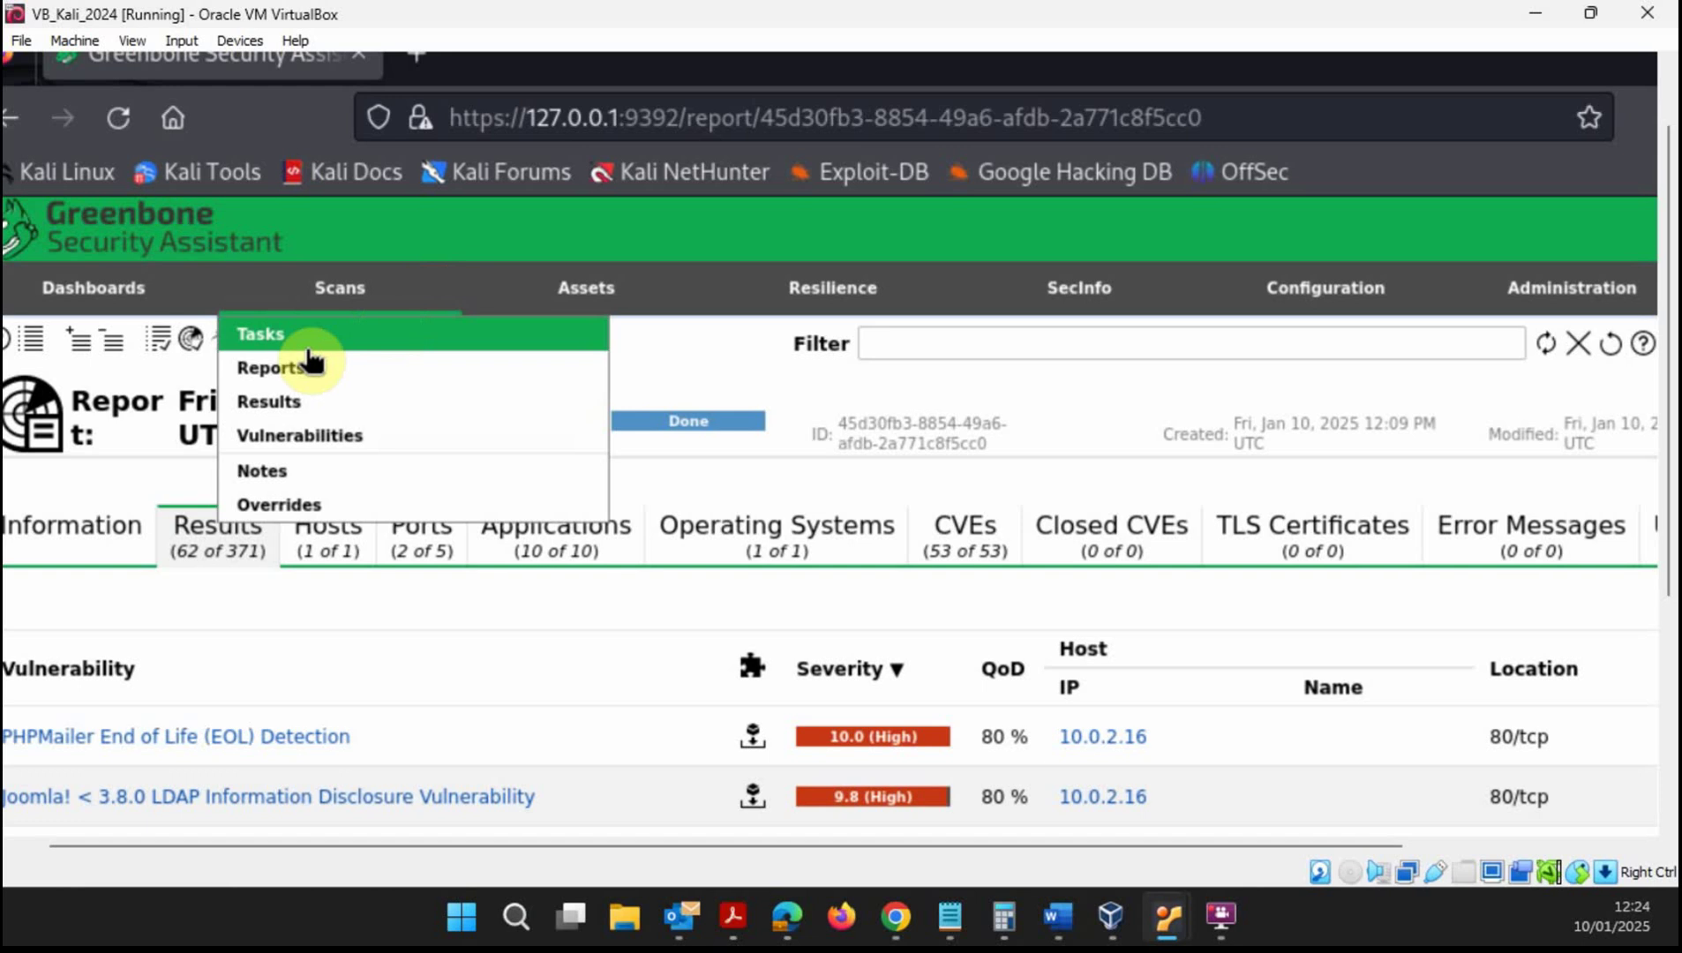
pyautogui.moveTo(379, 348)
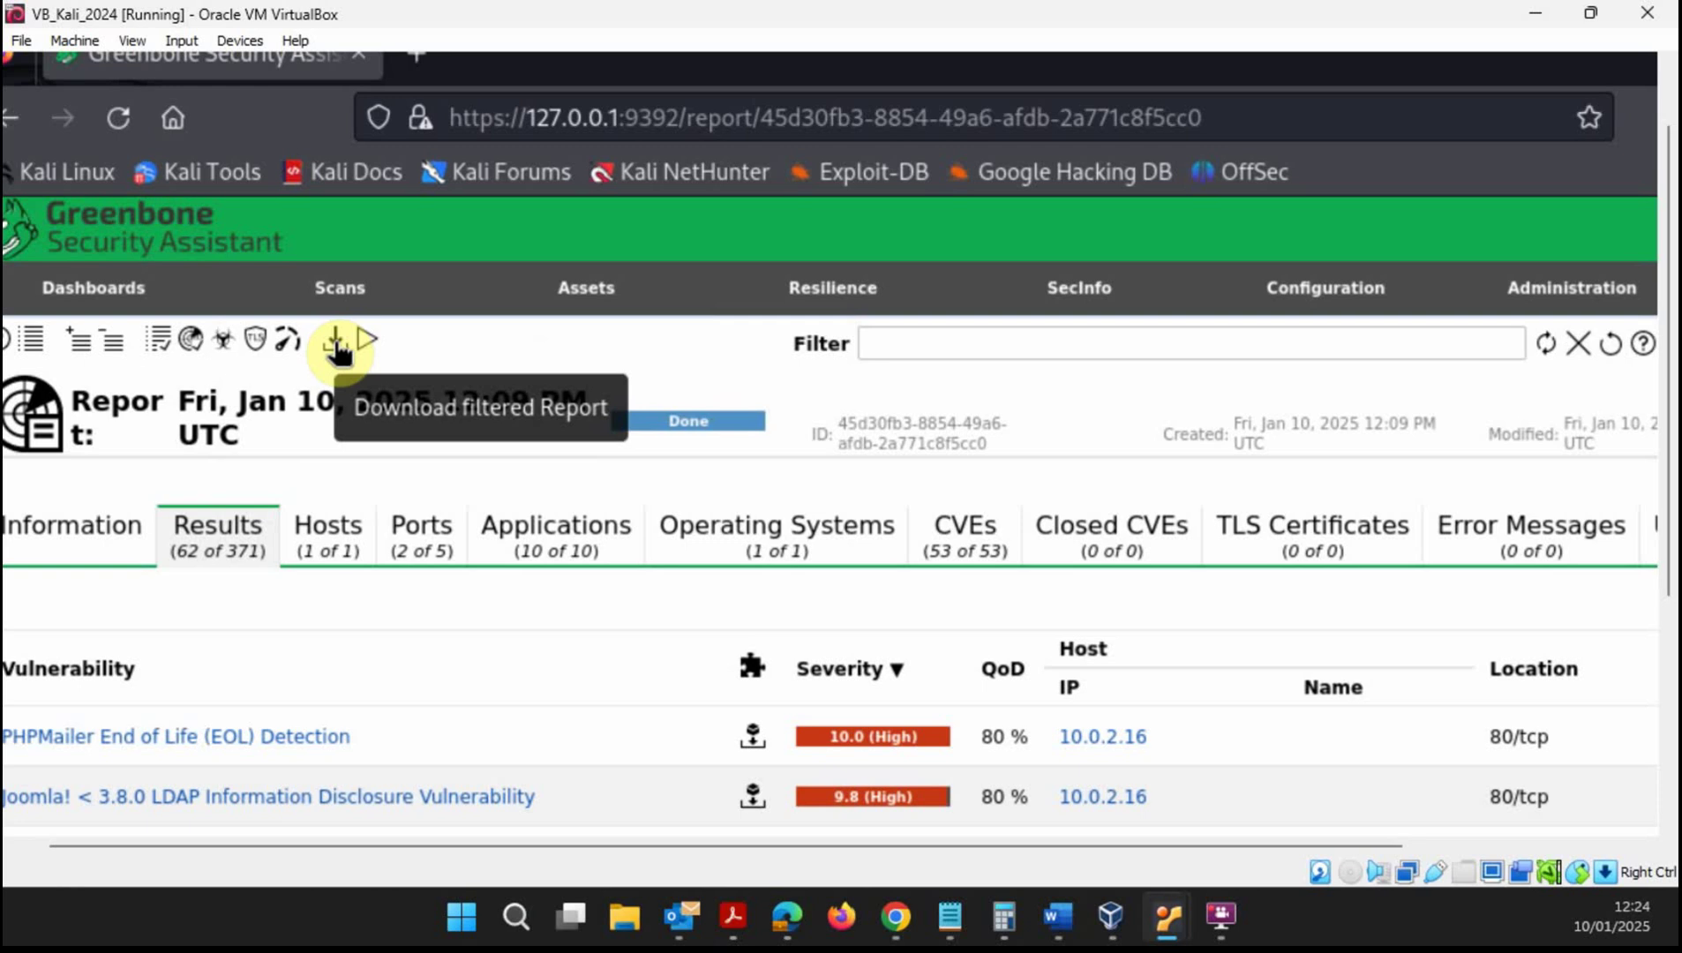
# - Download the filtered scan report in PDF format
pyautogui.click(336, 344)
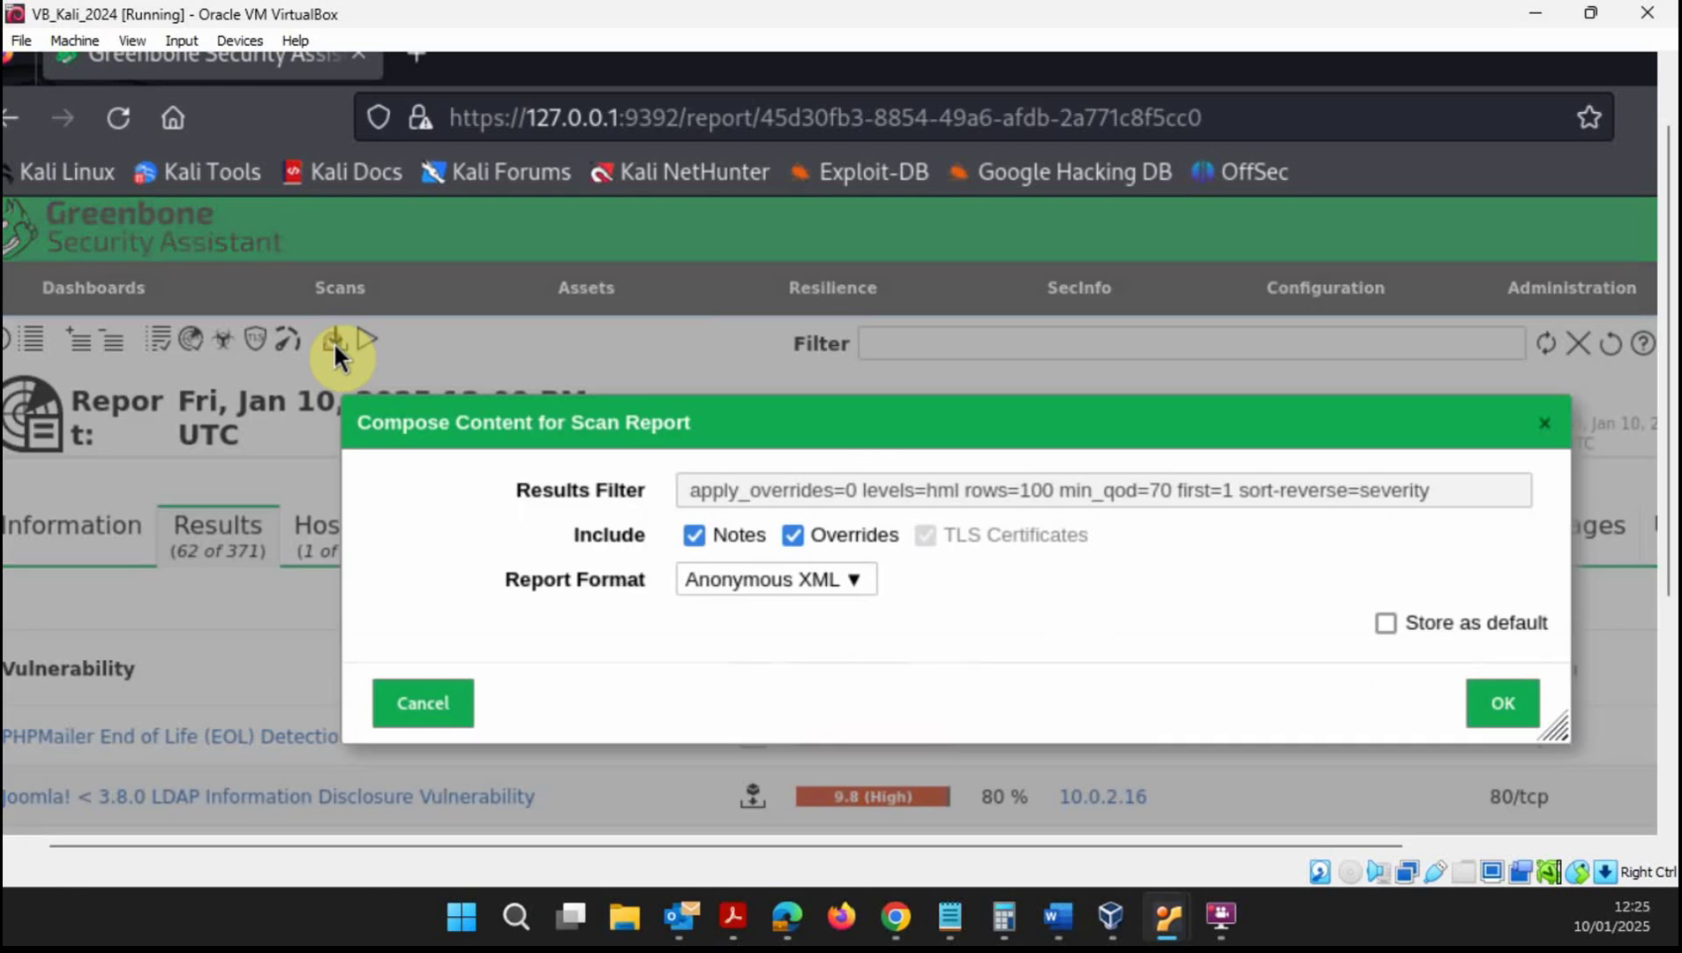
pyautogui.click(856, 583)
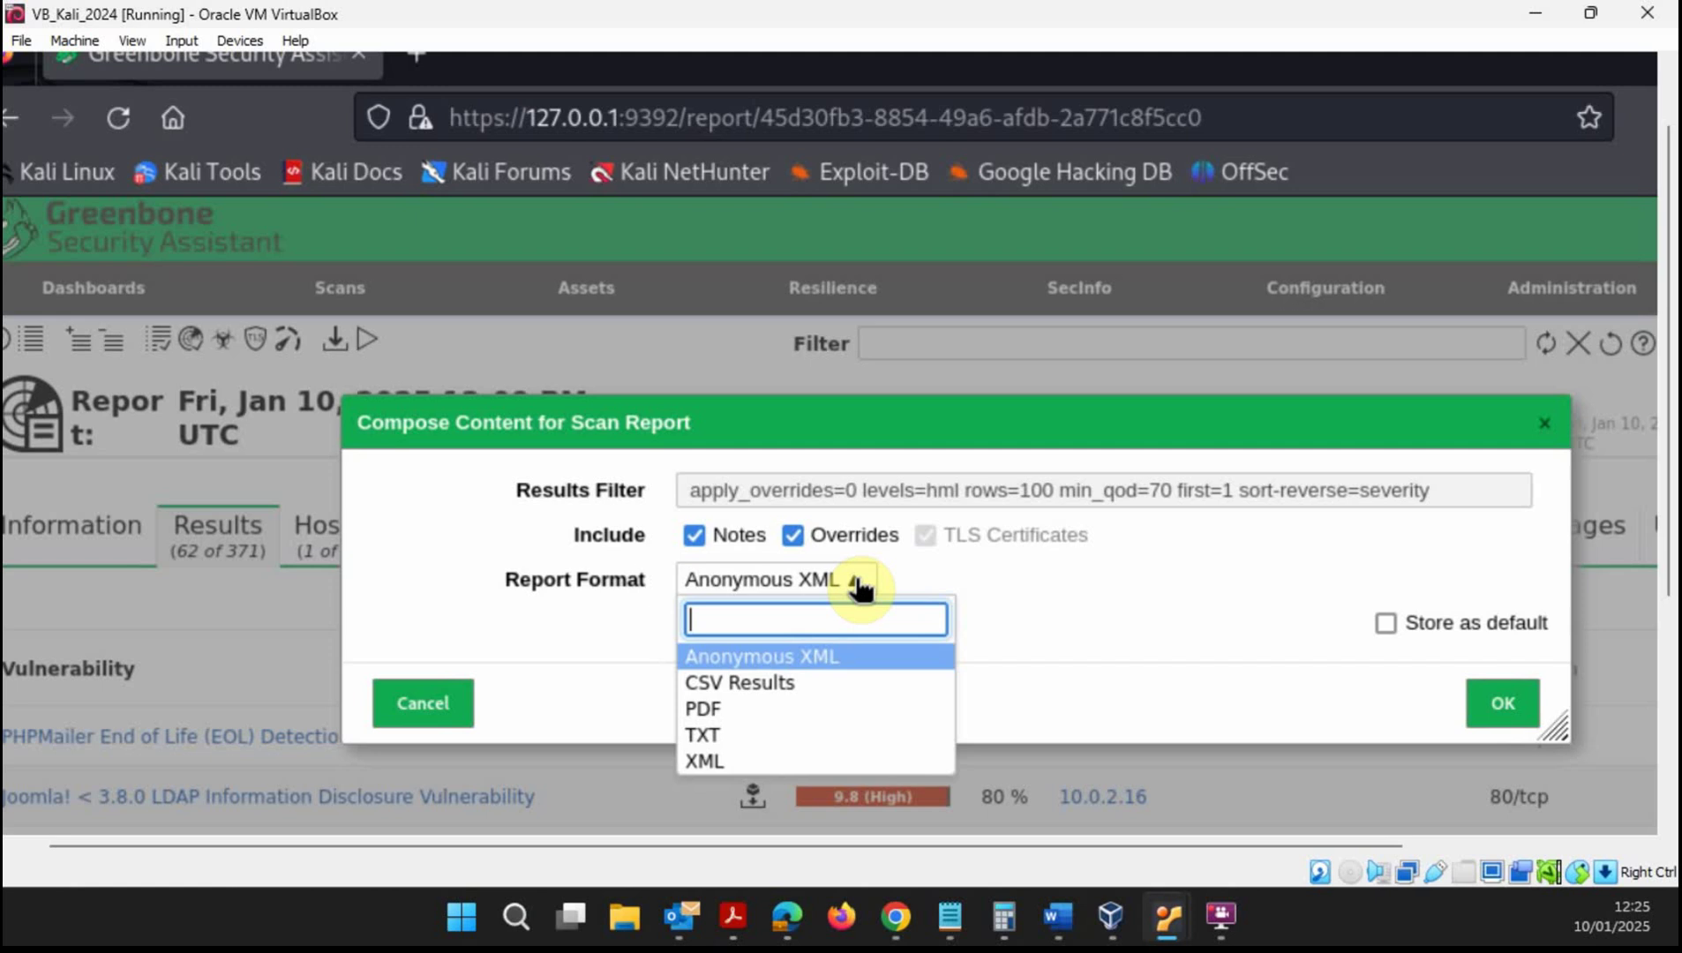
pyautogui.click(717, 713)
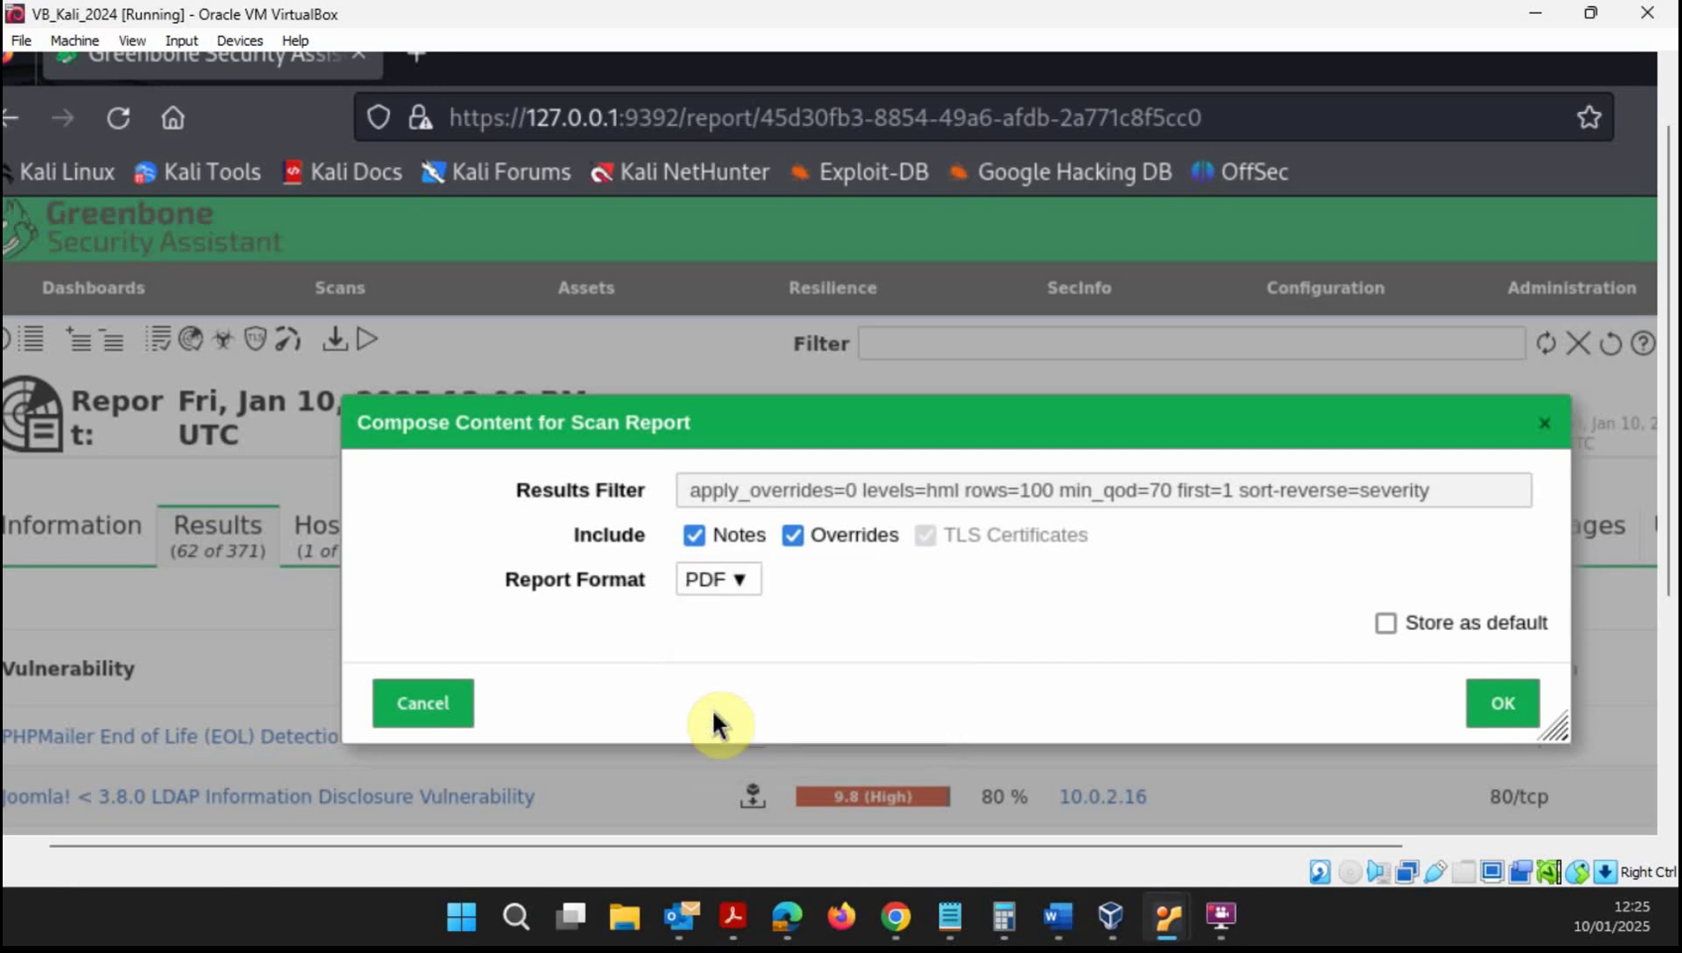
pyautogui.click(1506, 708)
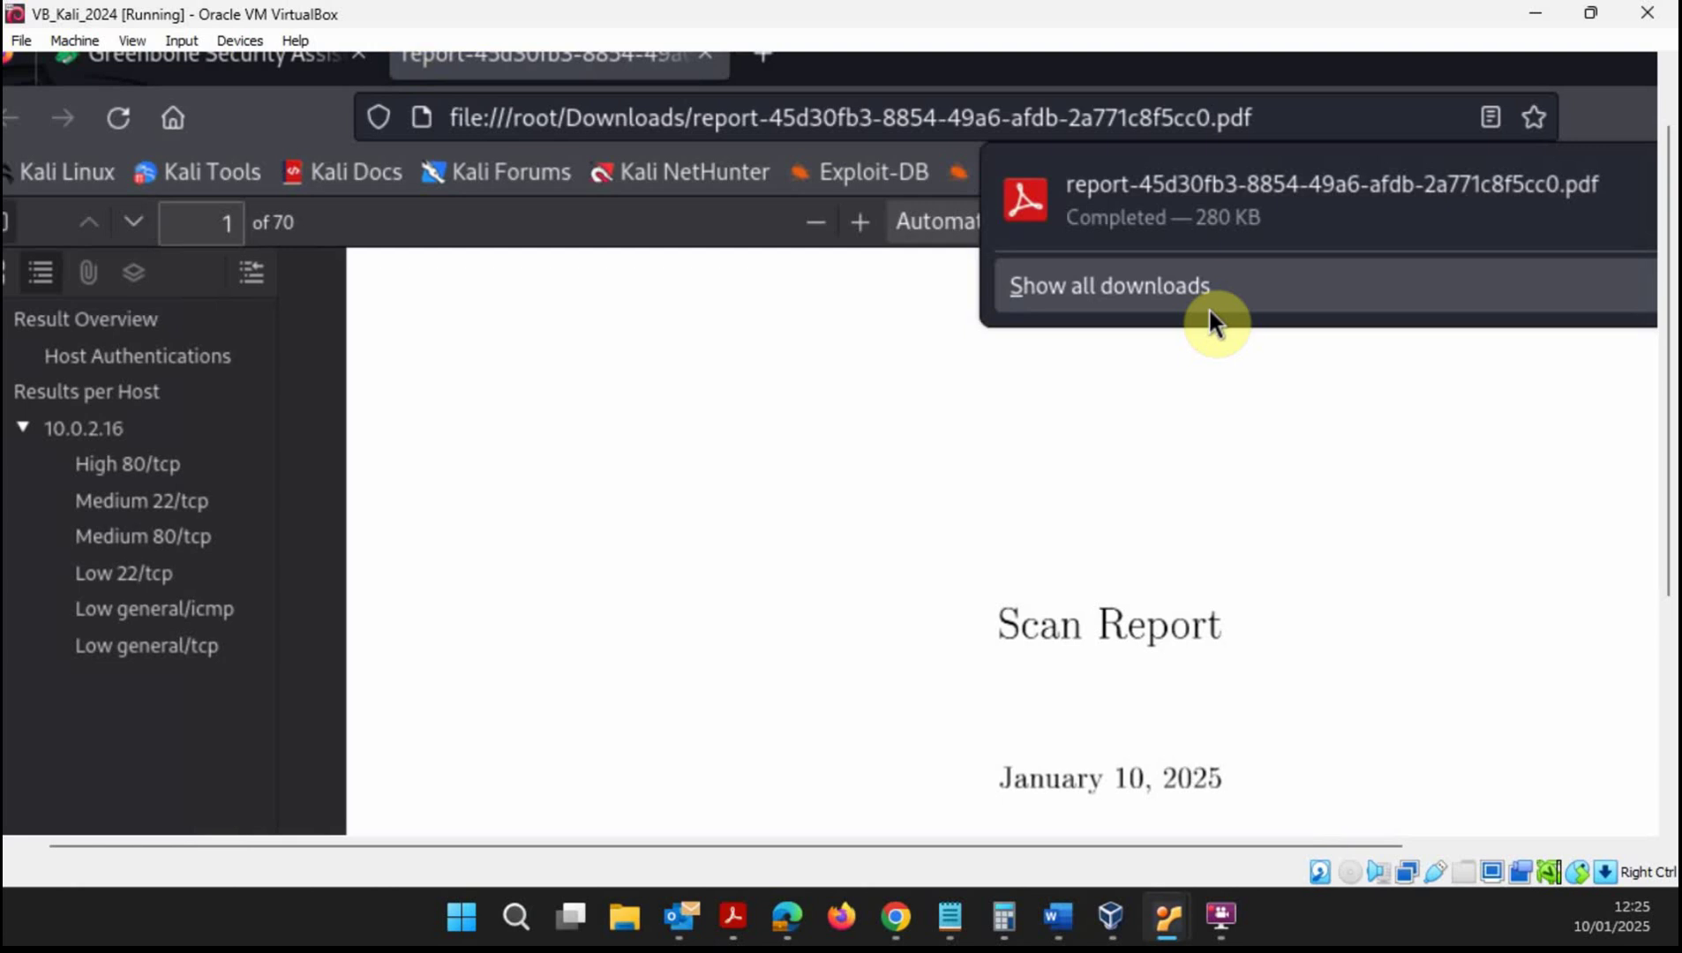
# - Review the PDF's summary for 10.0.2.16 and its Host Authentications section
pyautogui.click(1411, 510)
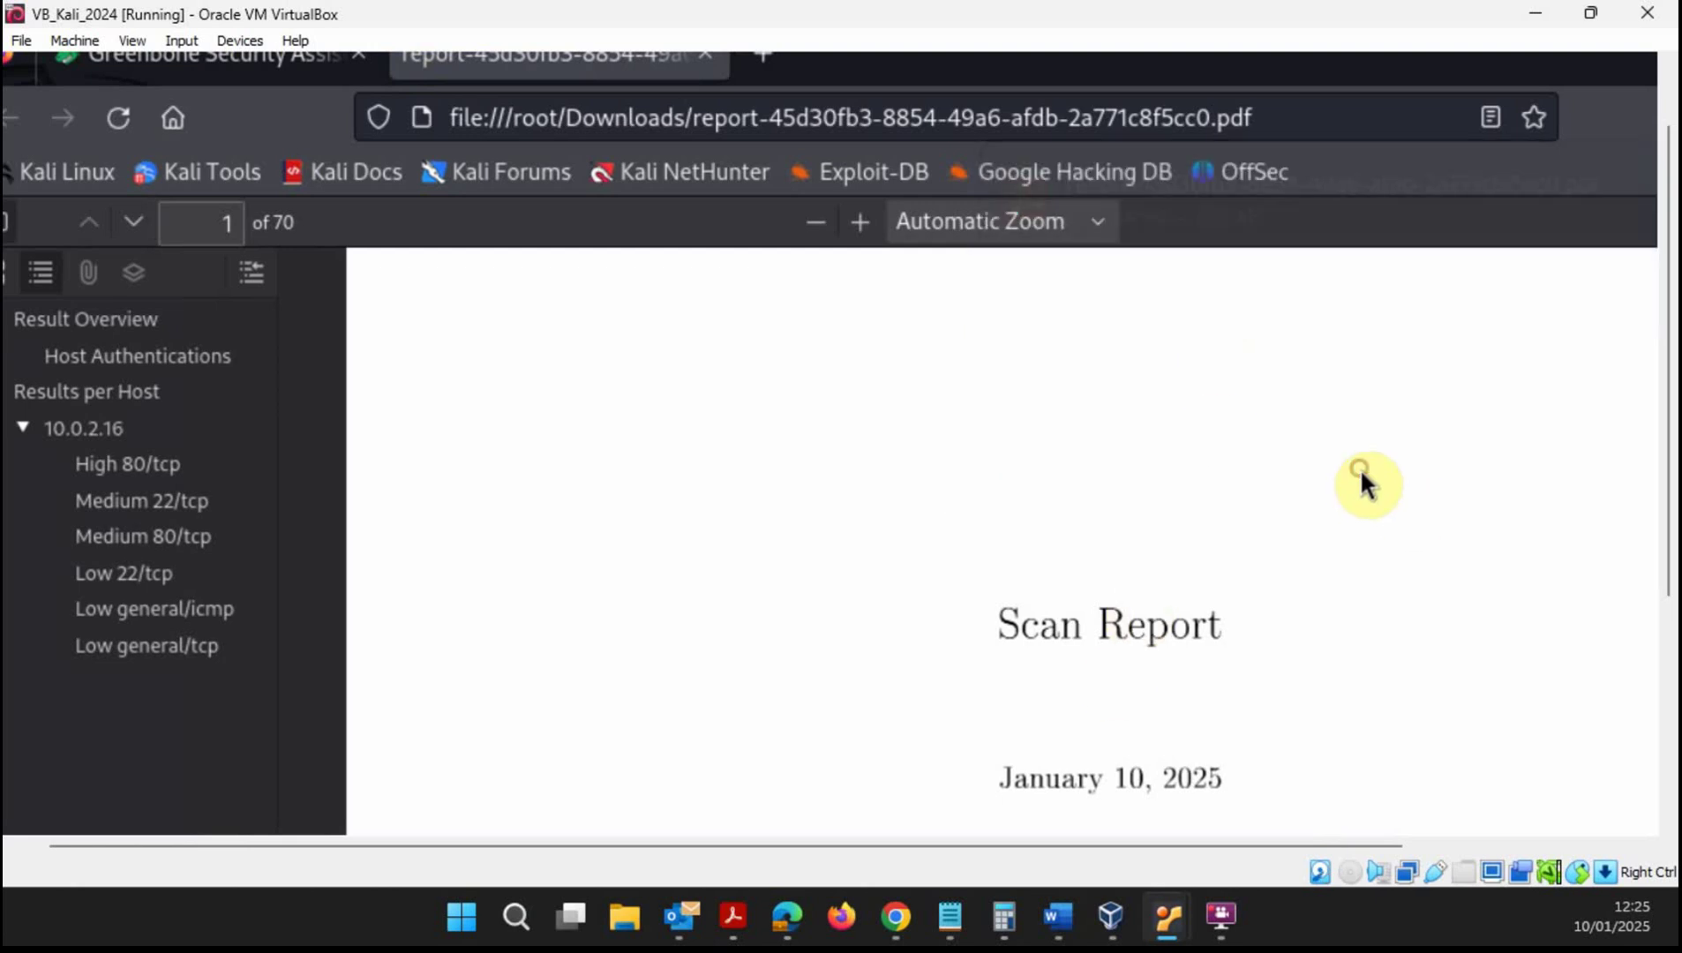
pyautogui.hscroll(3, 1099, 852)
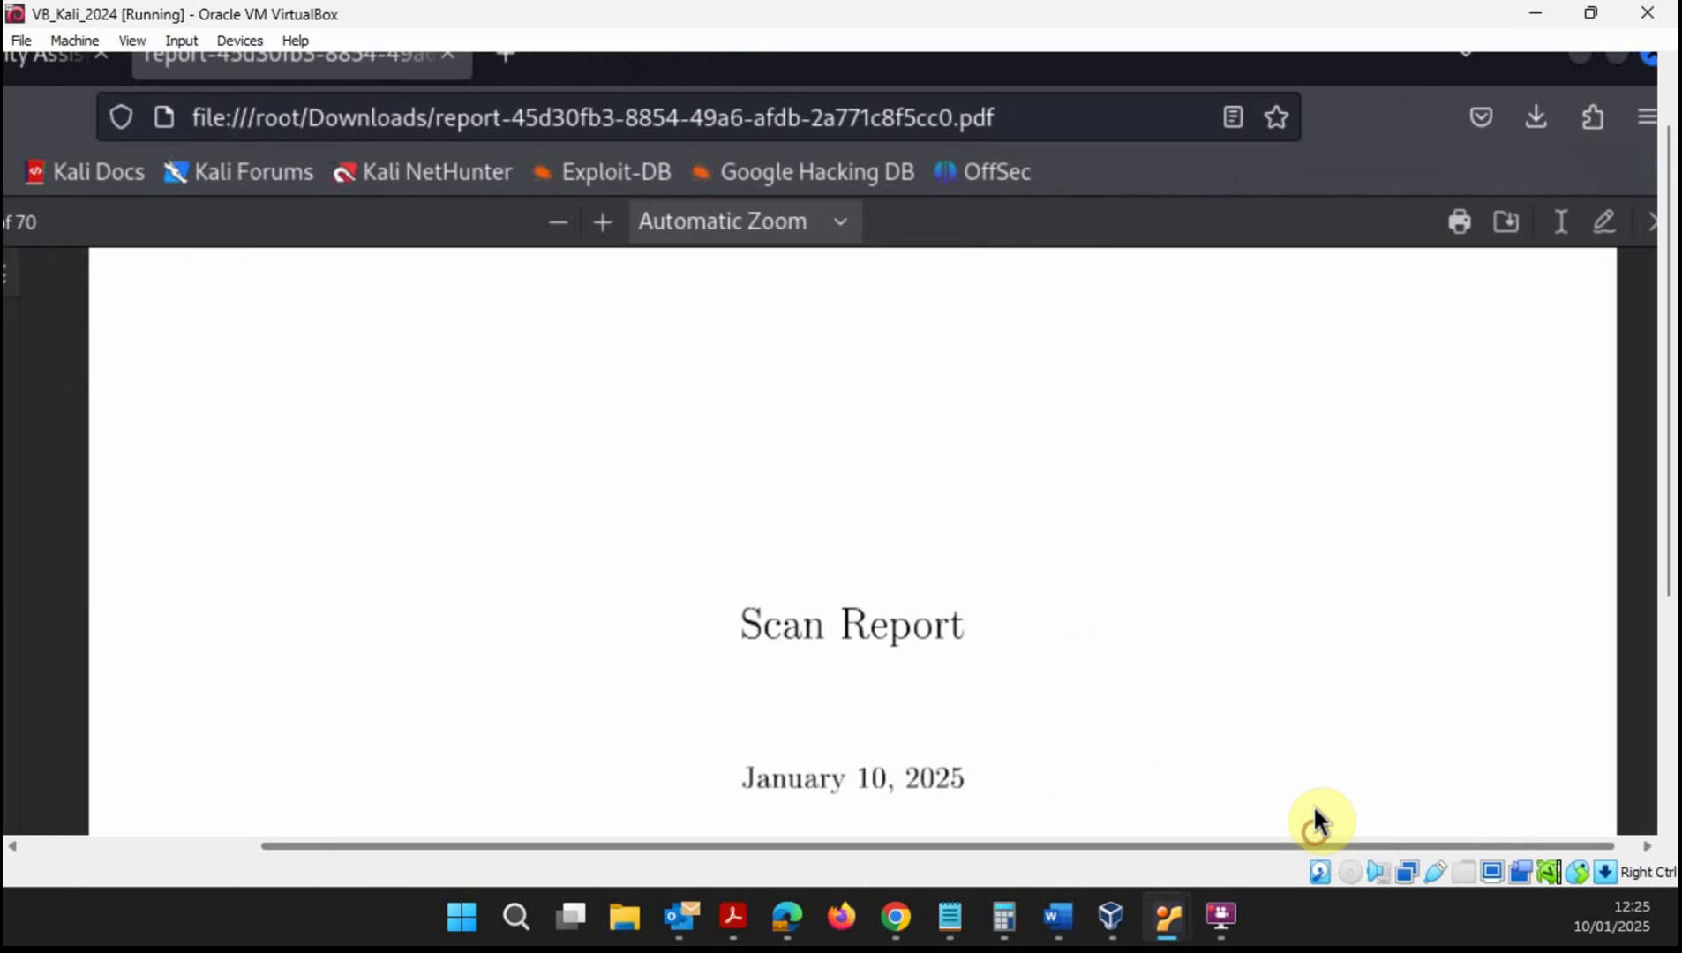
pyautogui.scroll(-3, 927, 495)
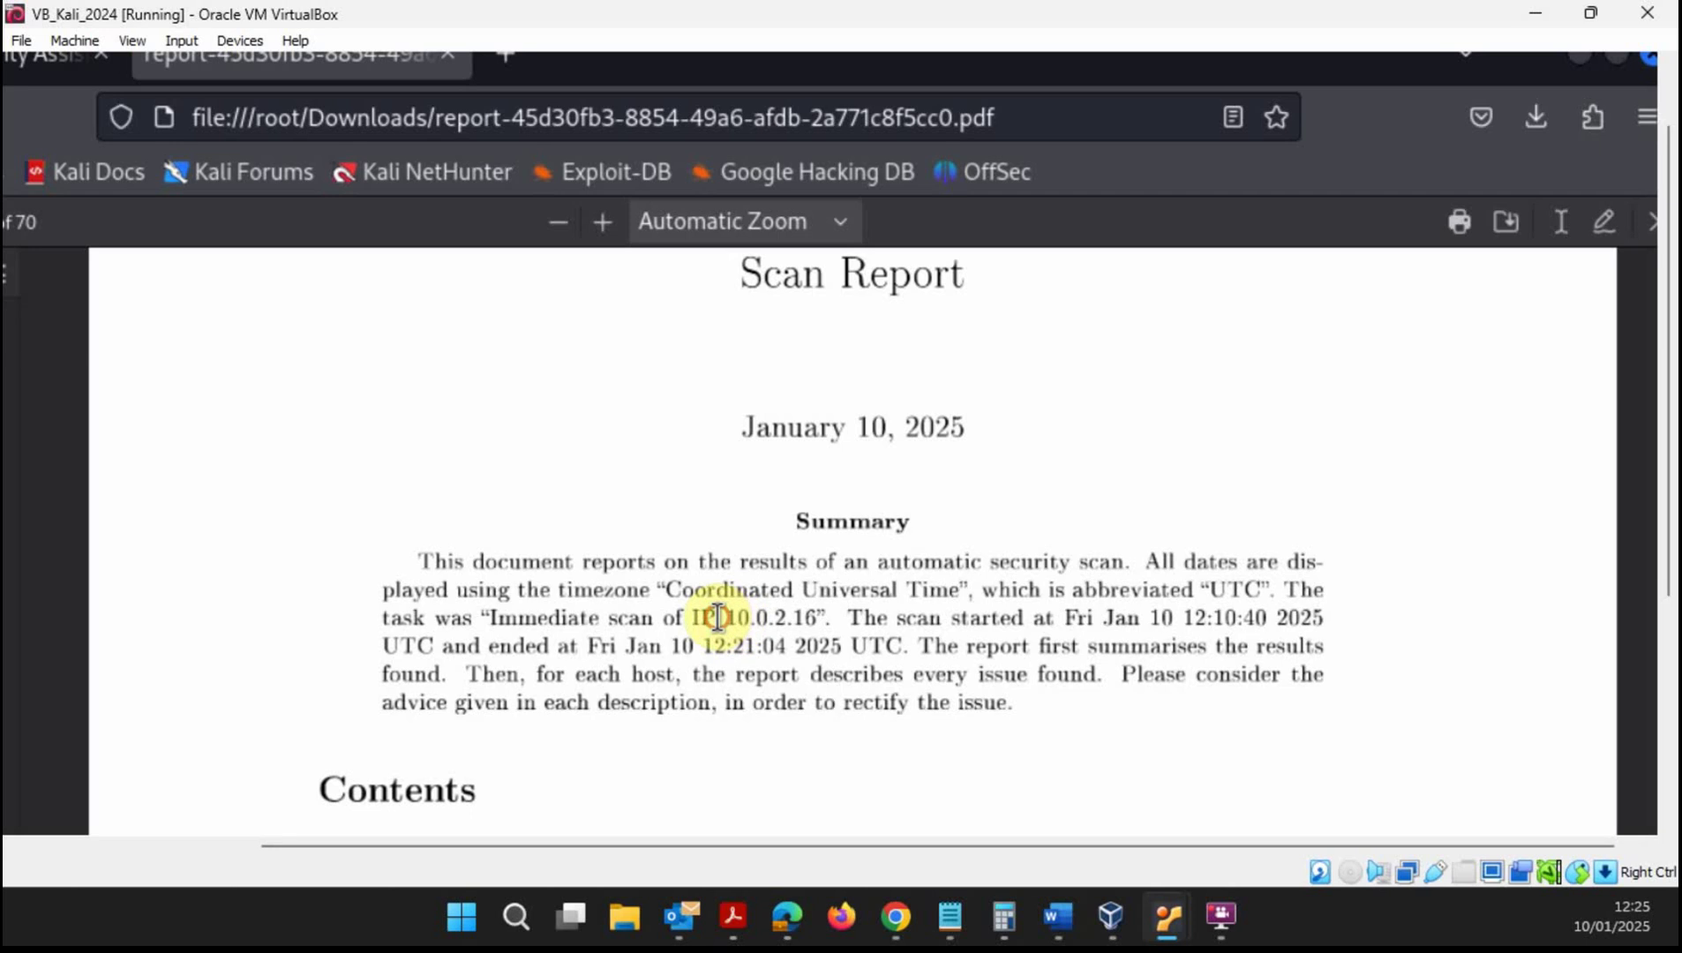
pyautogui.moveTo(720, 619); pyautogui.dragTo(819, 632)
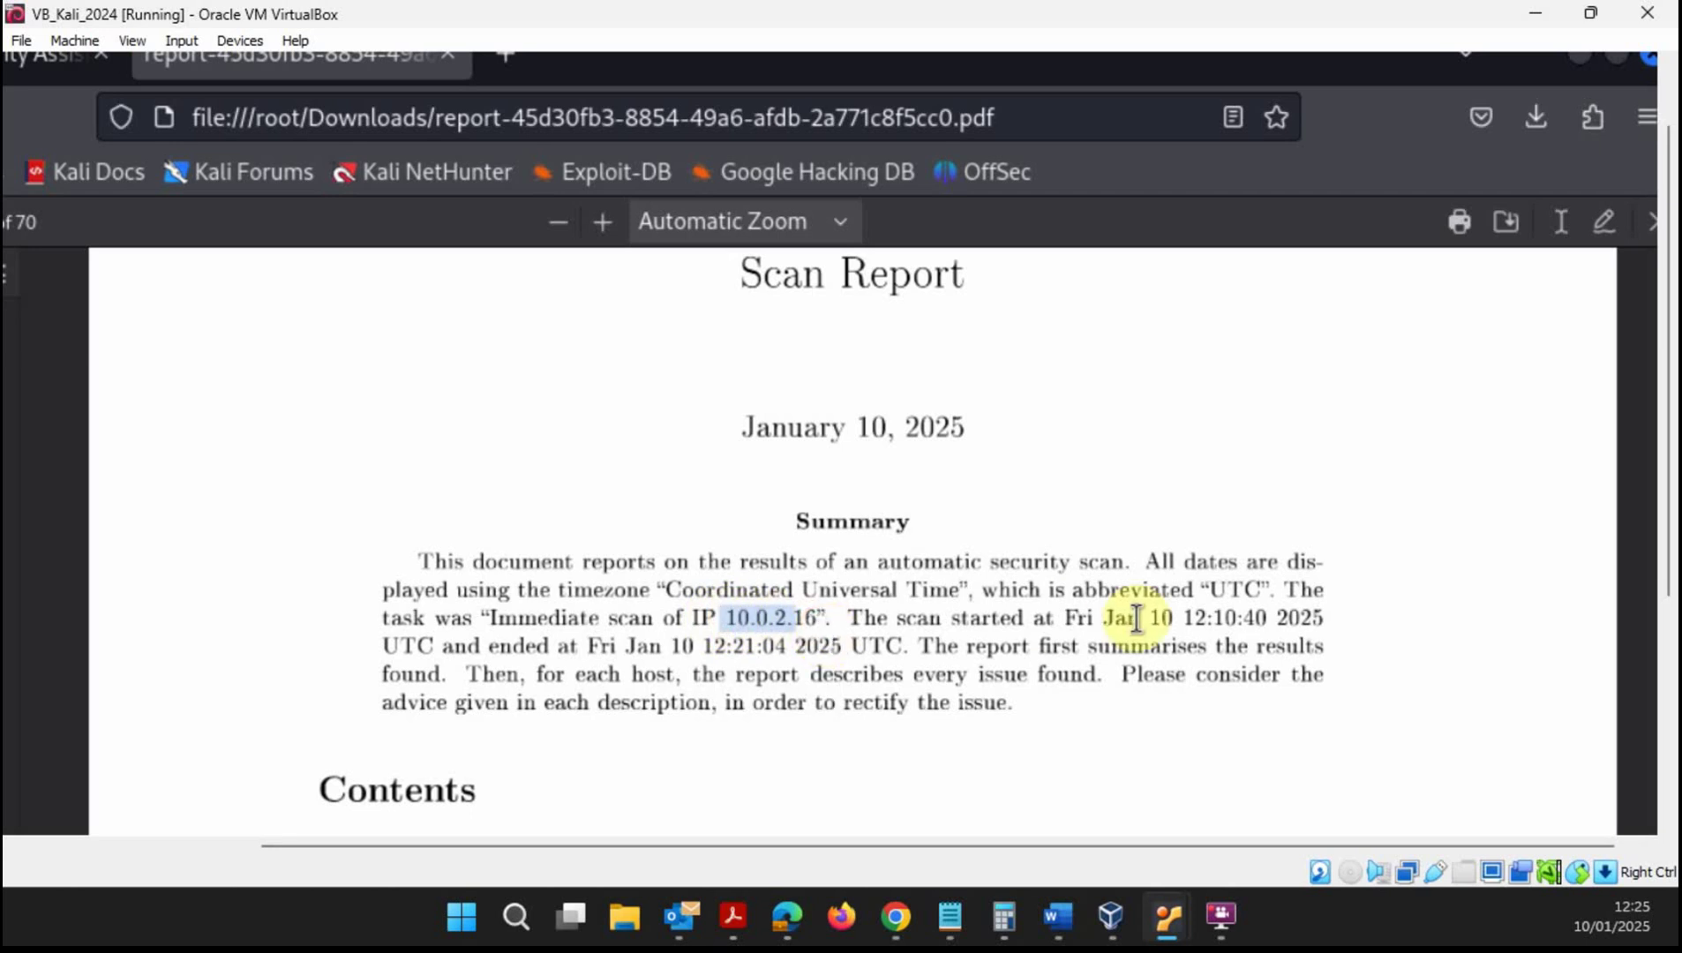
pyautogui.scroll(-5, 996, 653)
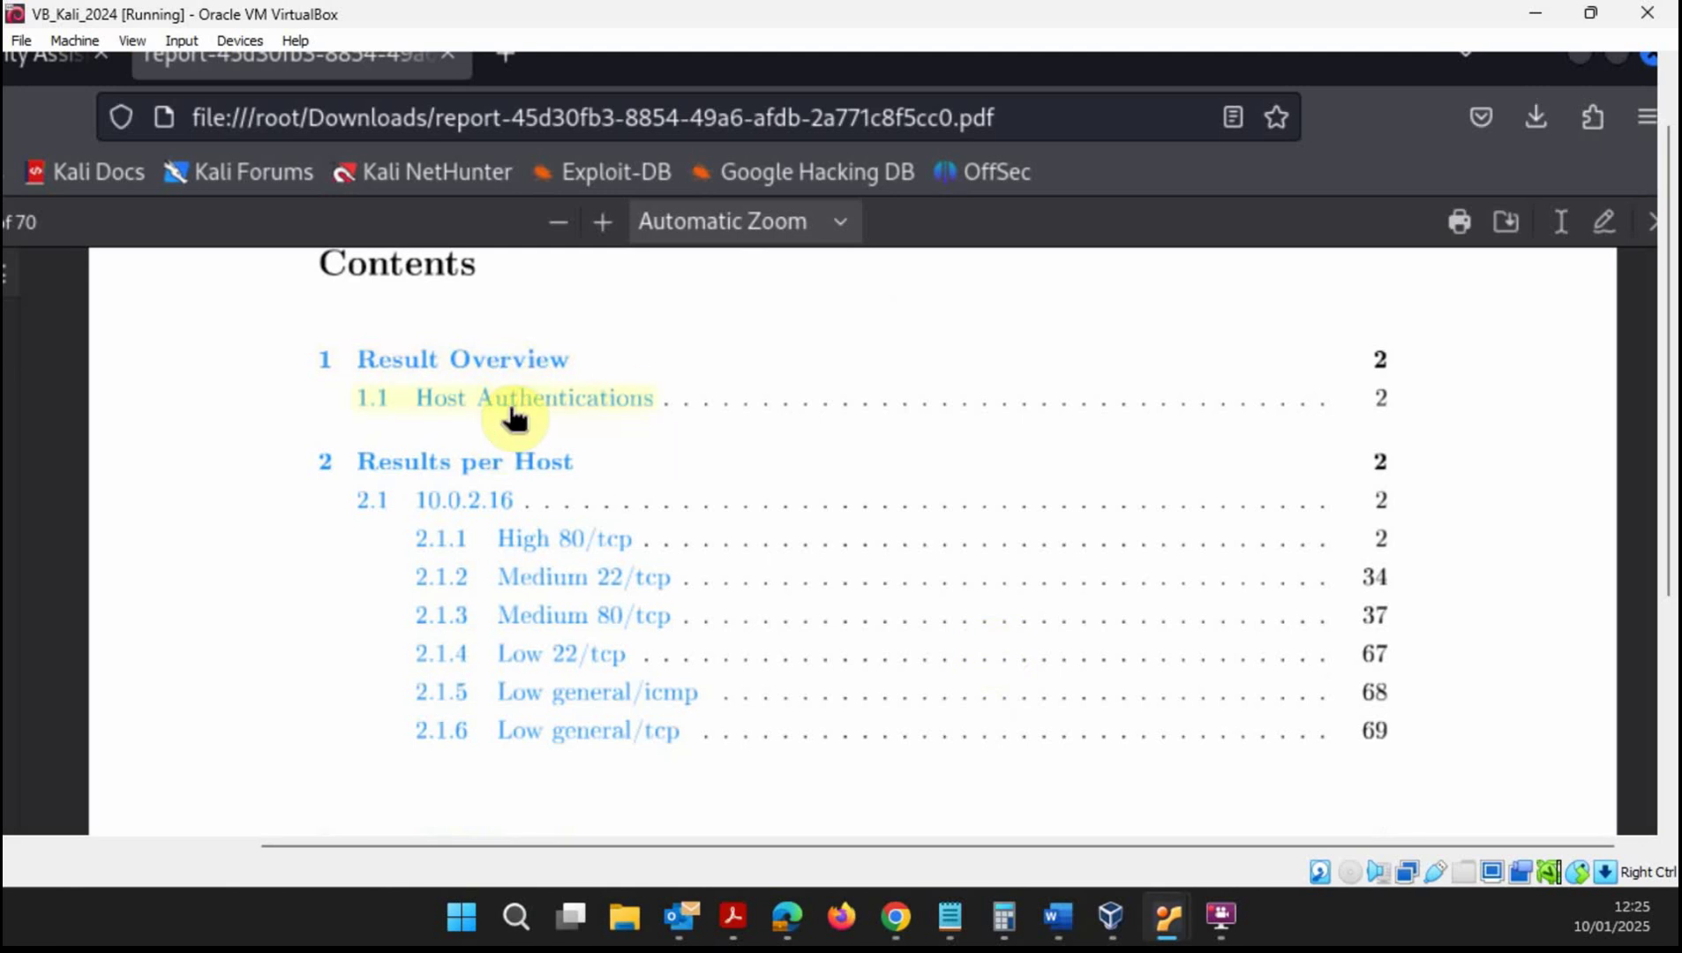
pyautogui.click(547, 408)
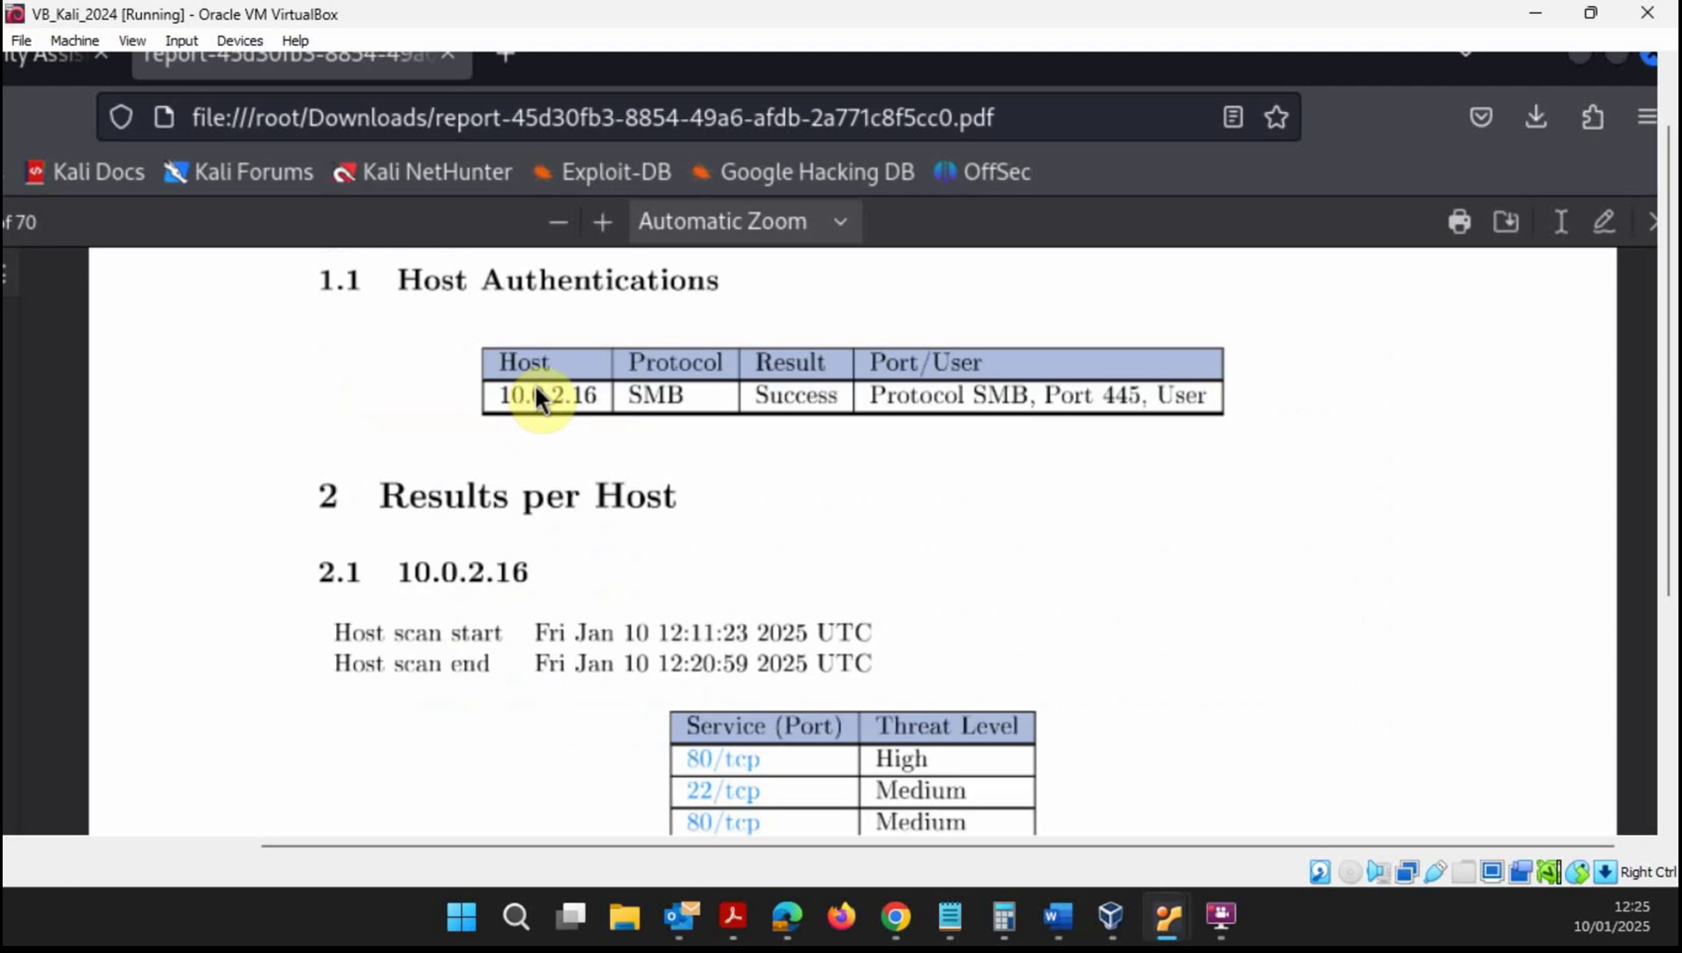
pyautogui.scroll(-3, 969, 476)
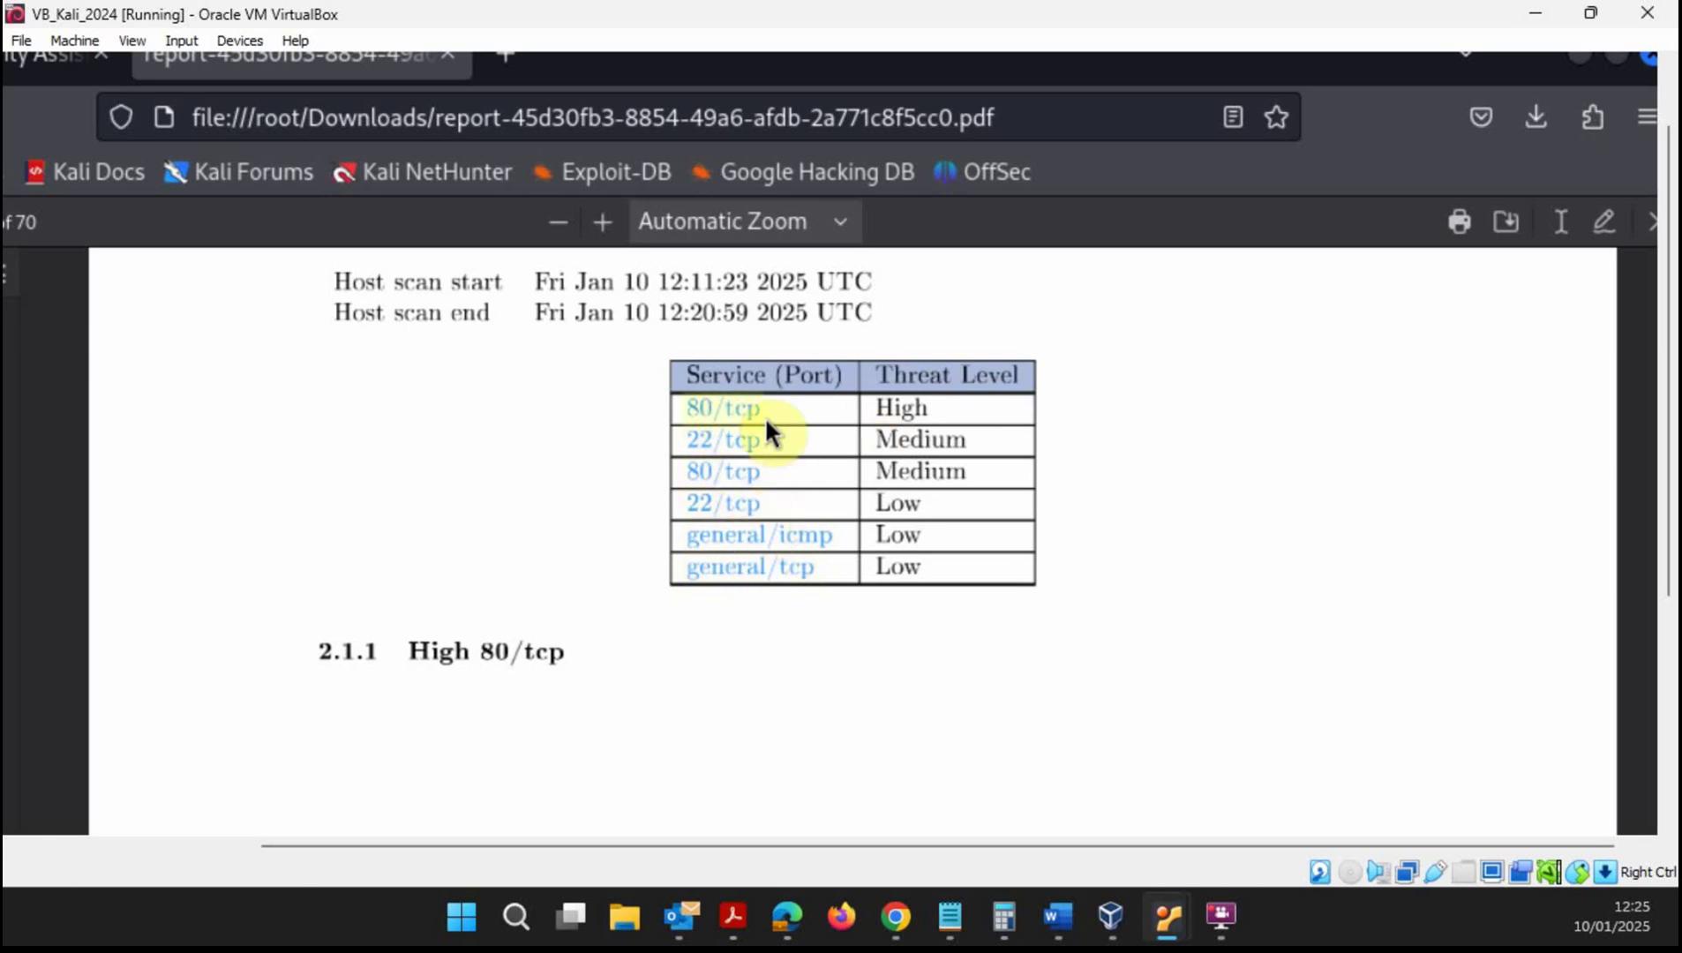
pyautogui.scroll(-5, 637, 537)
pyautogui.scroll(-3, 647, 553)
pyautogui.scroll(6, 647, 554)
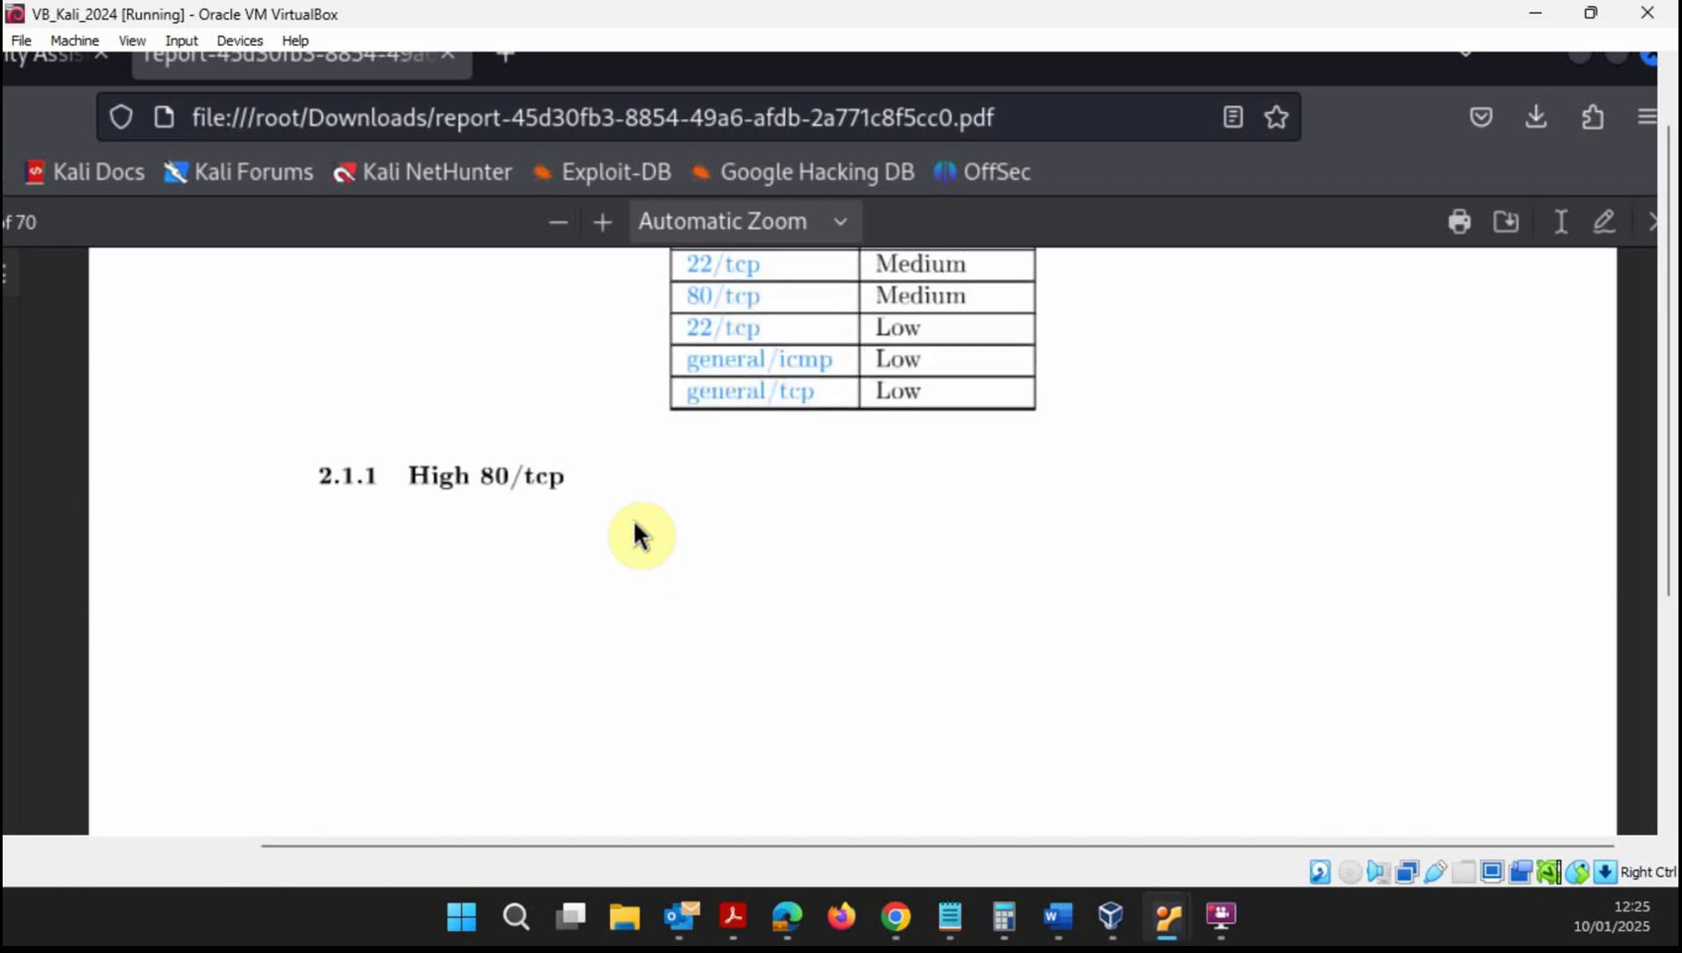
pyautogui.moveTo(878, 845); pyautogui.dragTo(536, 807)
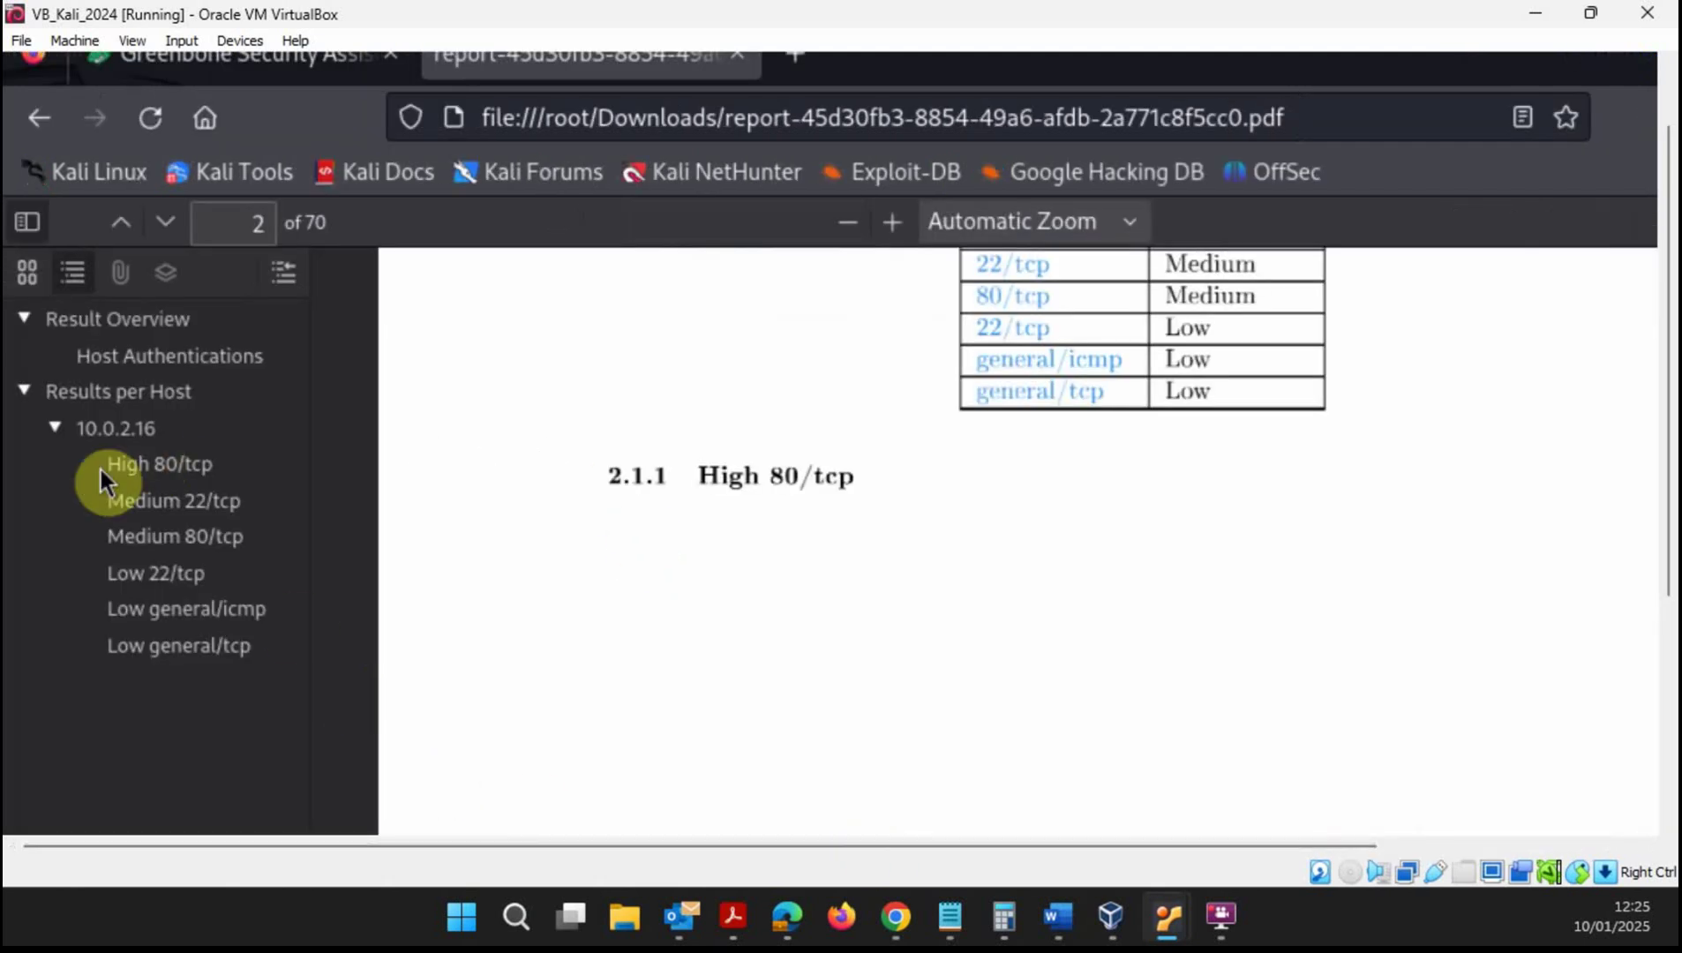
# - Jump to High 80/tcp and read the PHPMailer end-of-life finding and its VendorFix solution
pyautogui.click(128, 466)
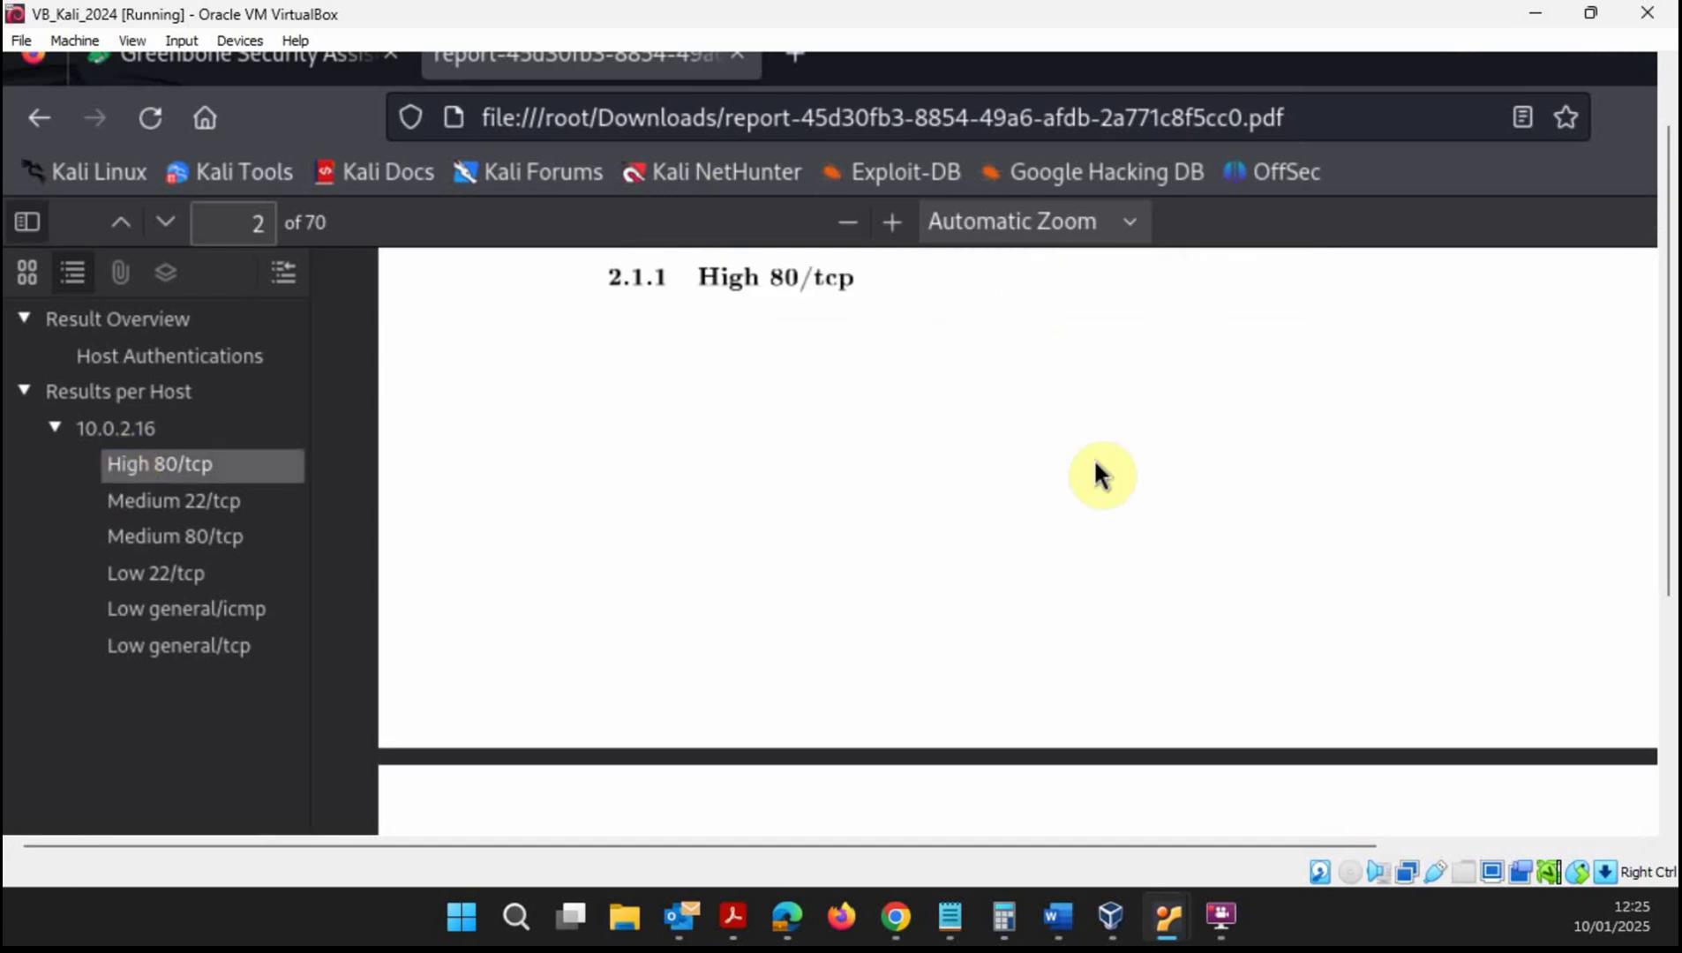
pyautogui.scroll(-6, 1000, 467)
pyautogui.scroll(-2, 1022, 724)
pyautogui.scroll(3, 1021, 724)
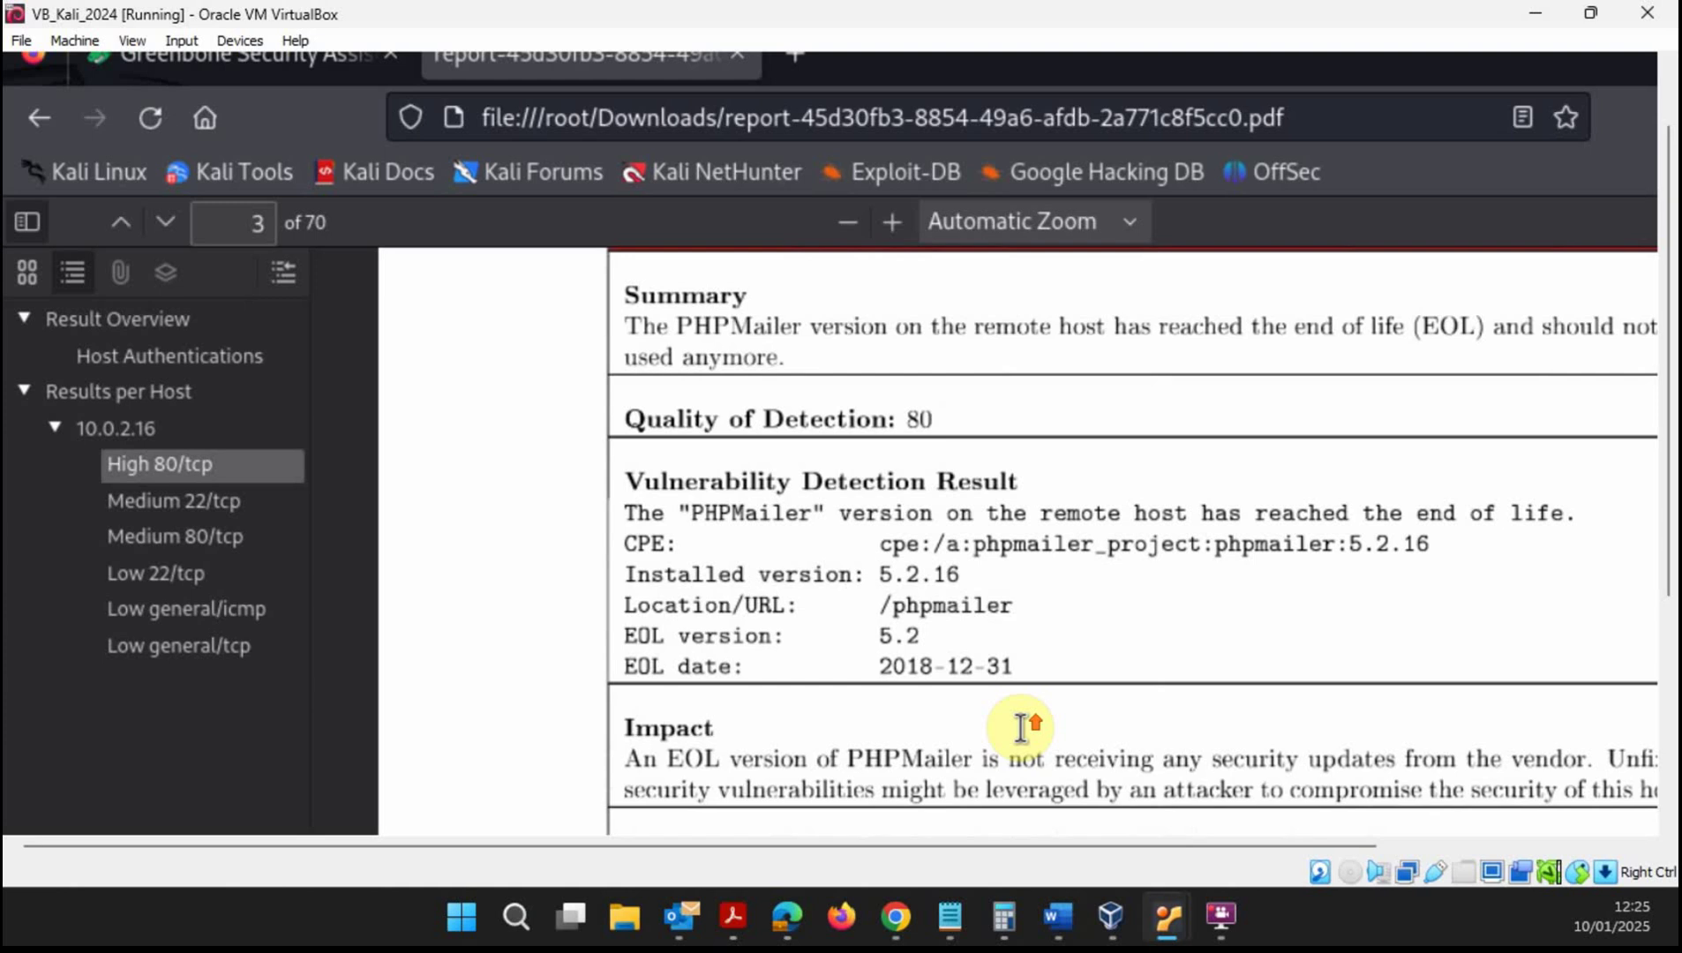
pyautogui.moveTo(980, 845); pyautogui.dragTo(1130, 856)
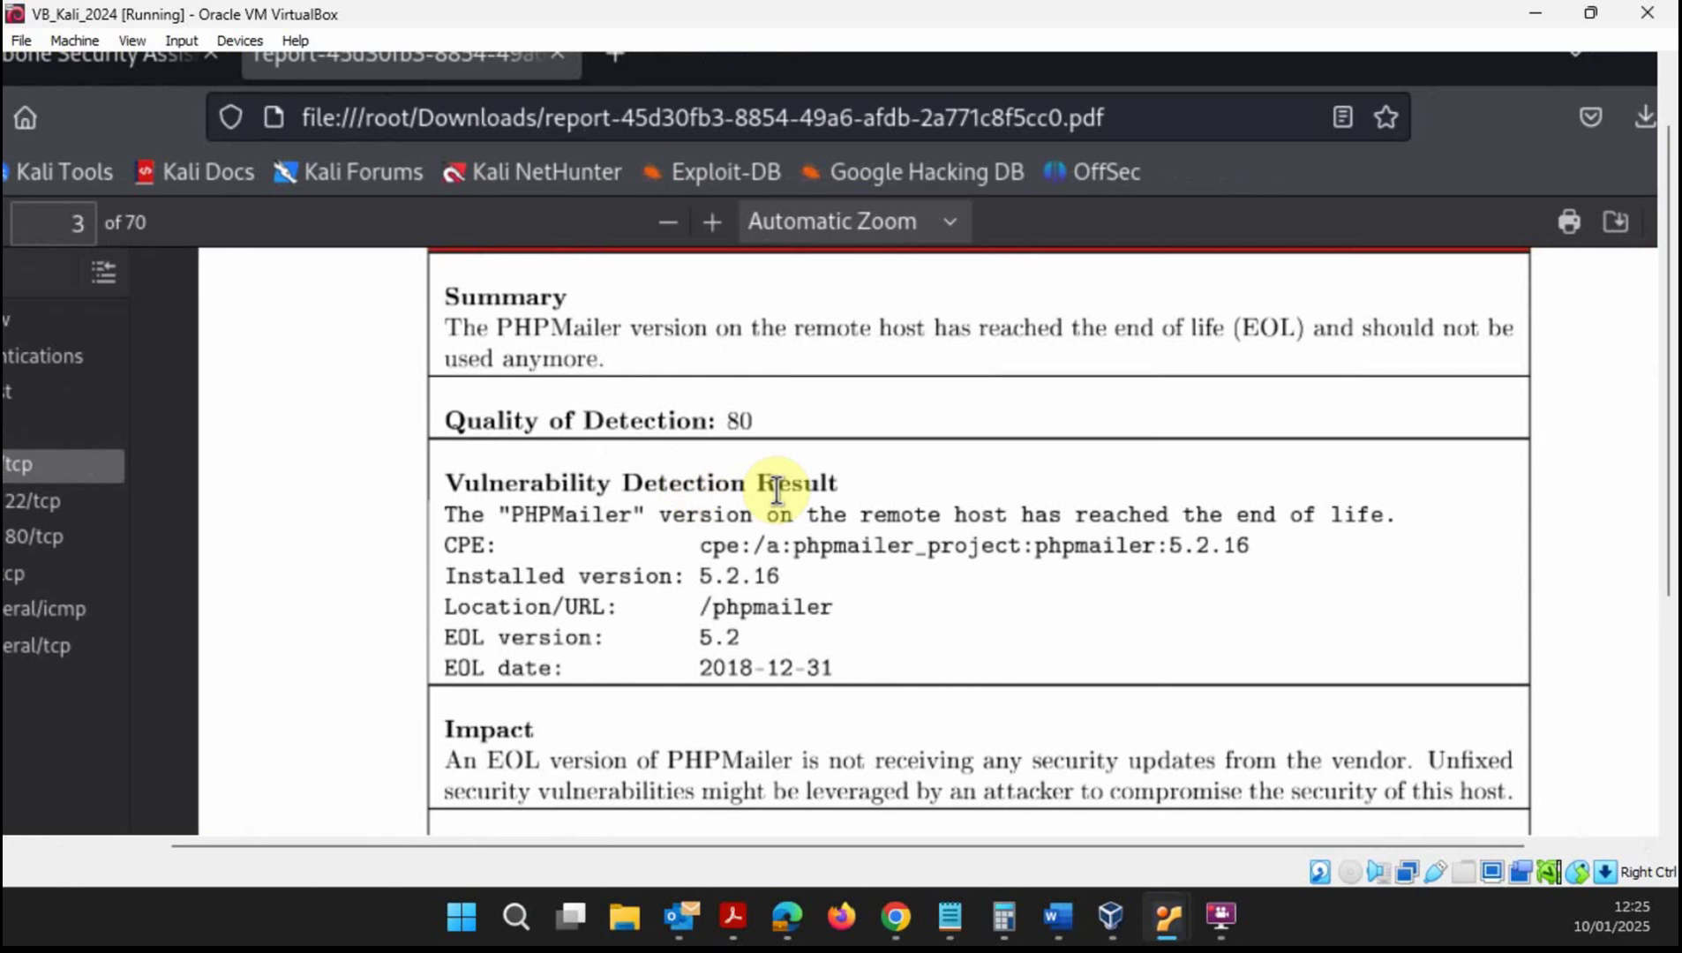
pyautogui.scroll(-2, 777, 491)
pyautogui.scroll(-4, 777, 490)
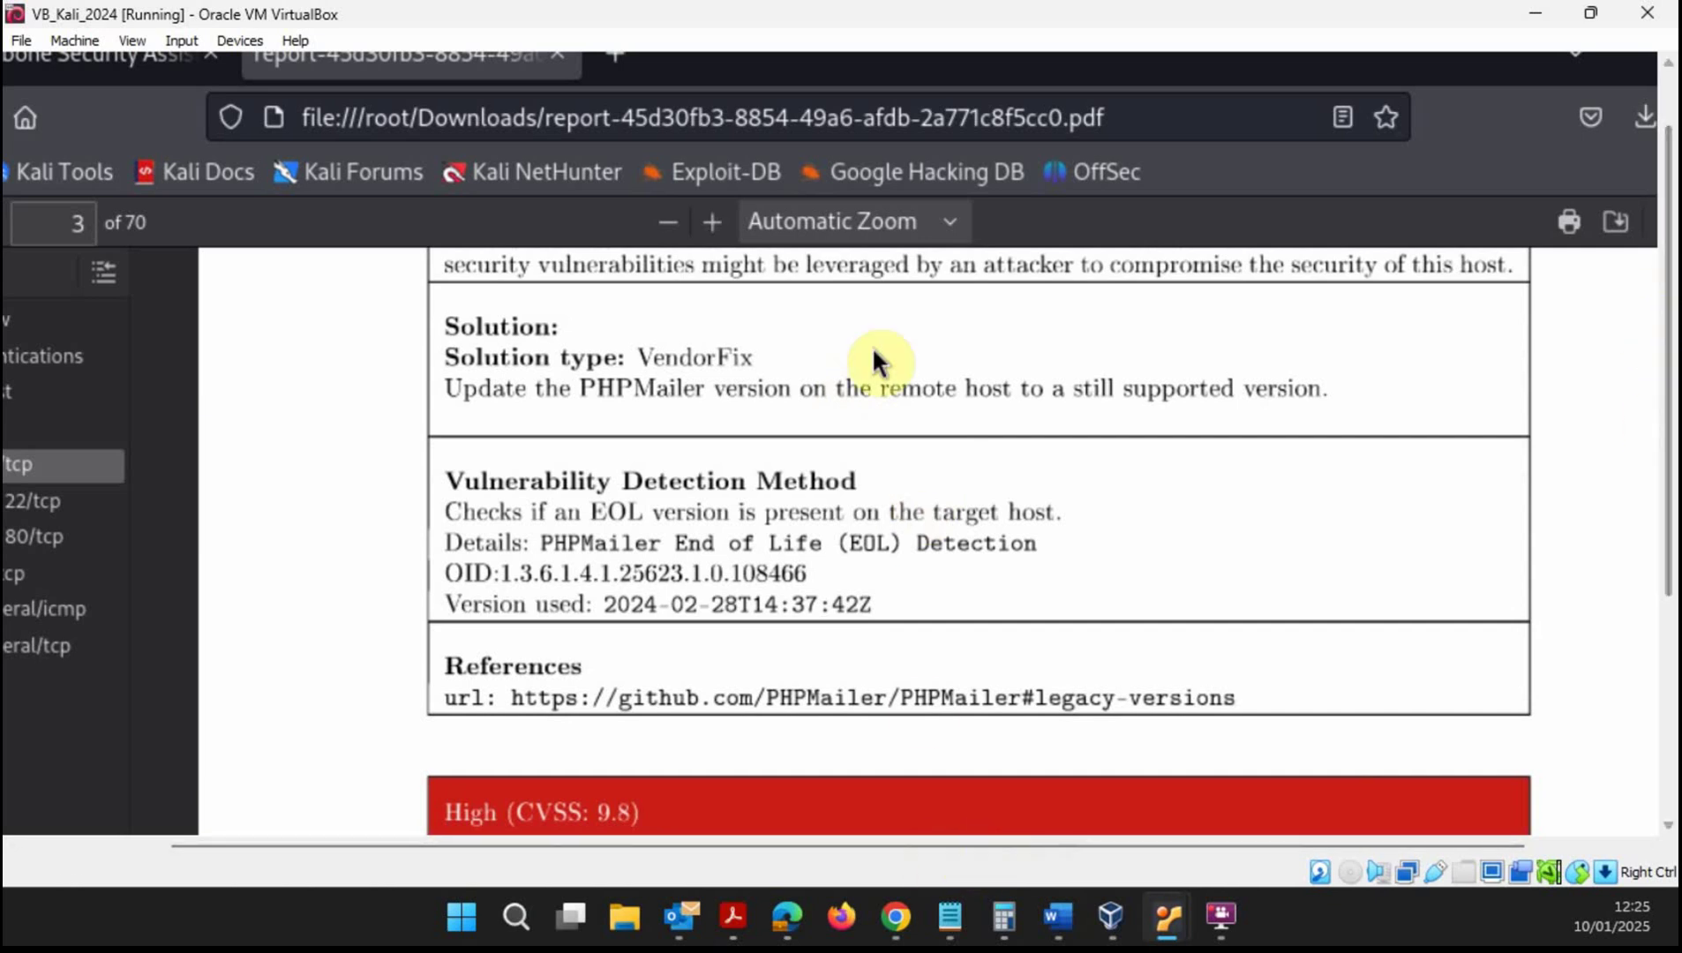
pyautogui.hscroll(-3, 413, 857)
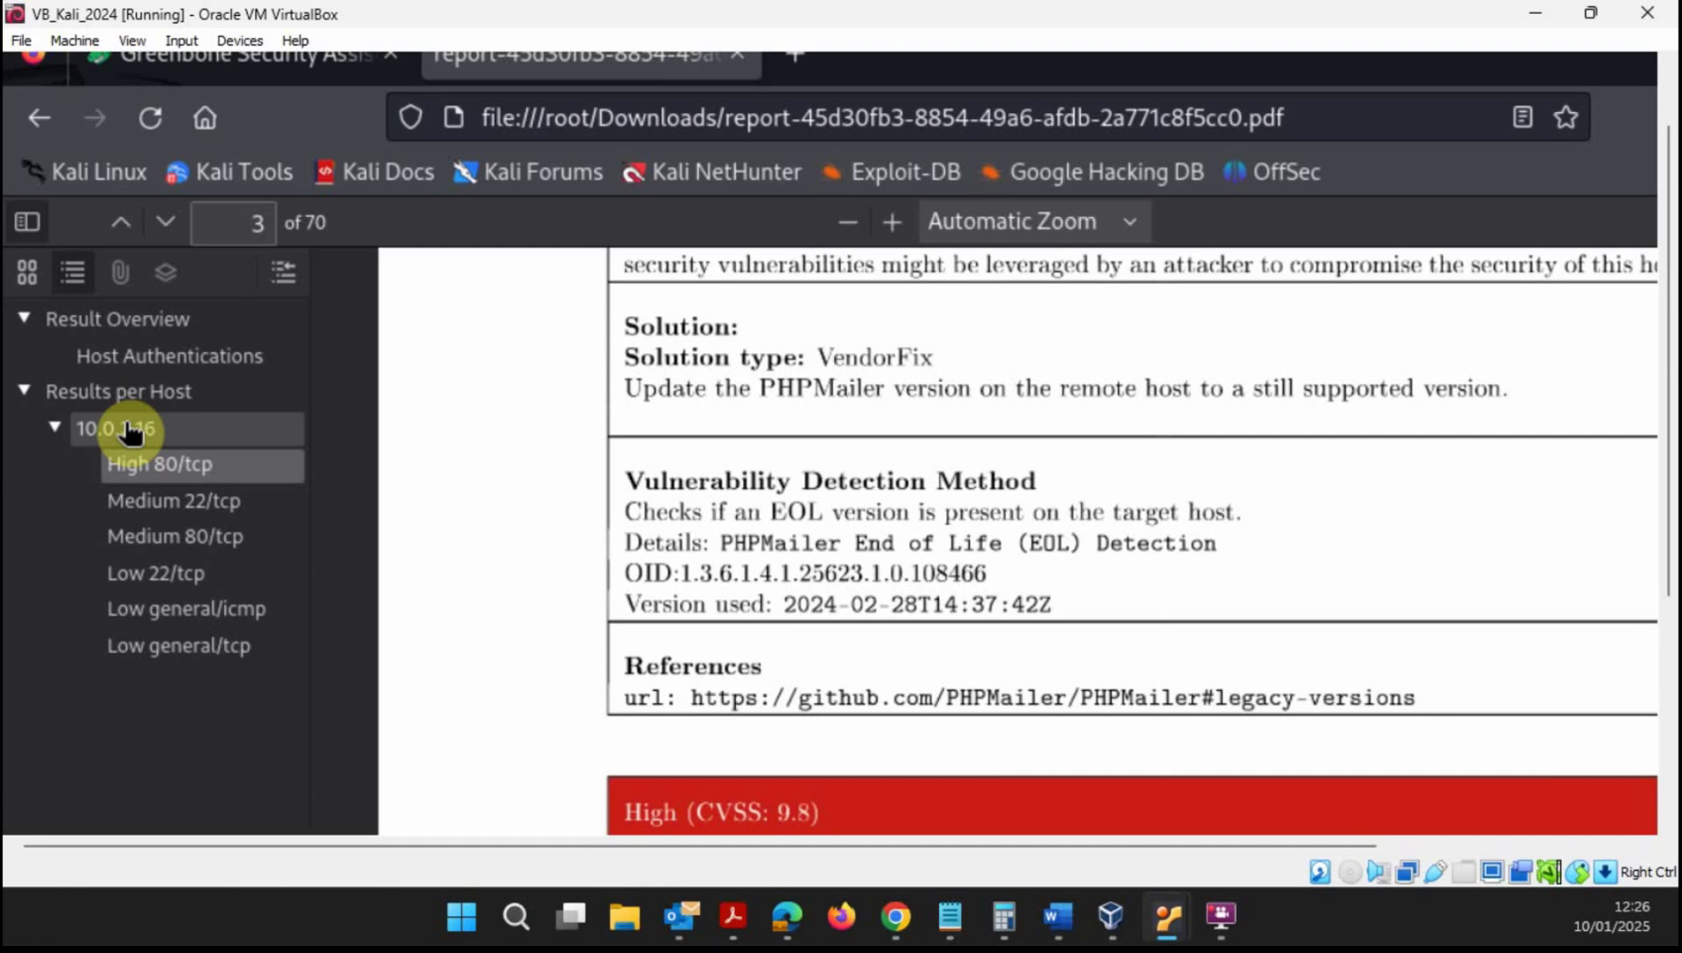
# - Read the Medium 22/tcp weak key exchange finding on page 34, then switch back to Greenbone
pyautogui.click(192, 503)
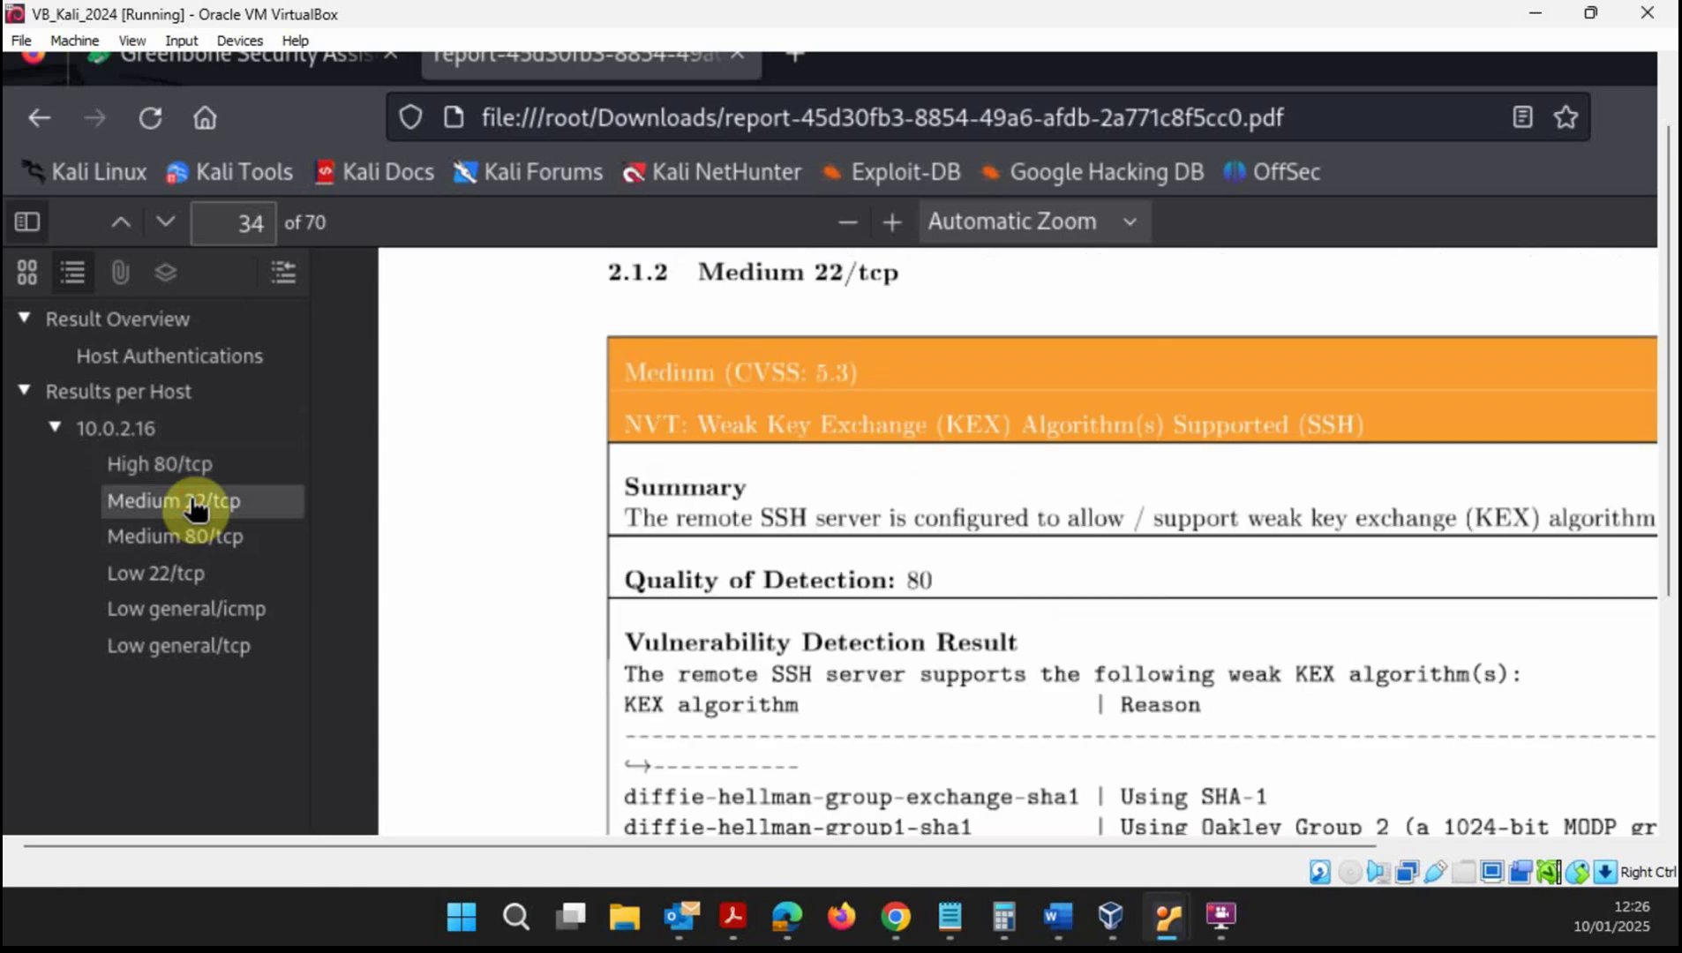
pyautogui.scroll(-8, 1084, 502)
pyautogui.scroll(1, 1077, 500)
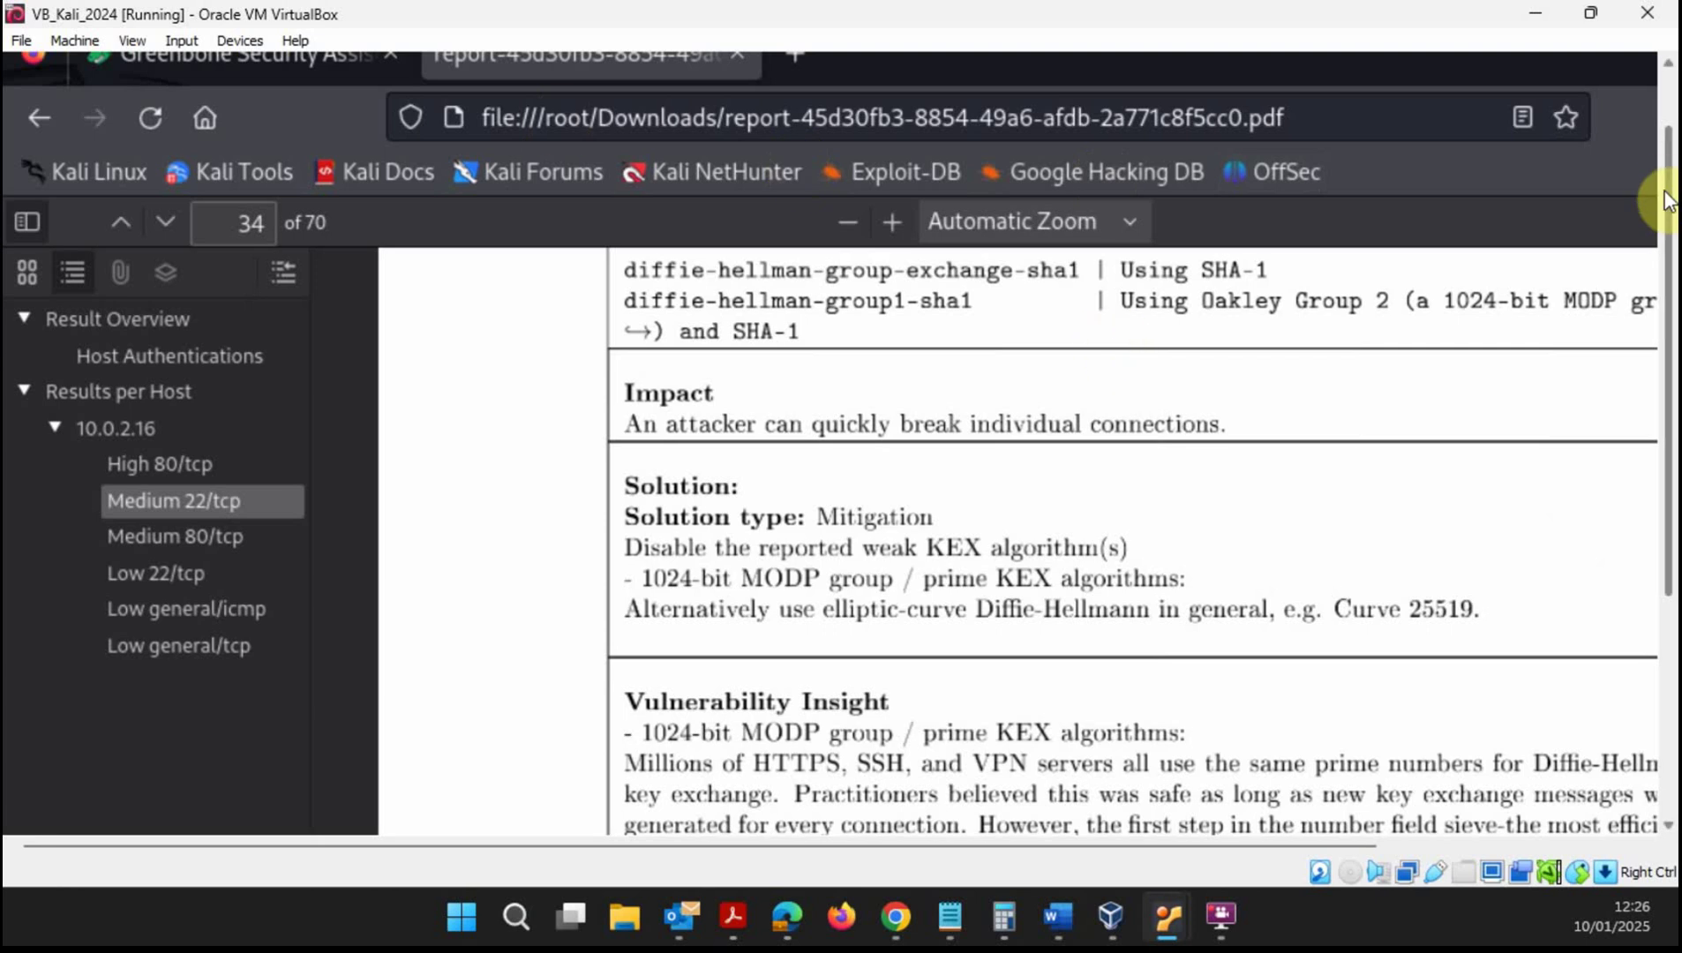
pyautogui.scroll(2, 1664, 195)
pyautogui.click(217, 143)
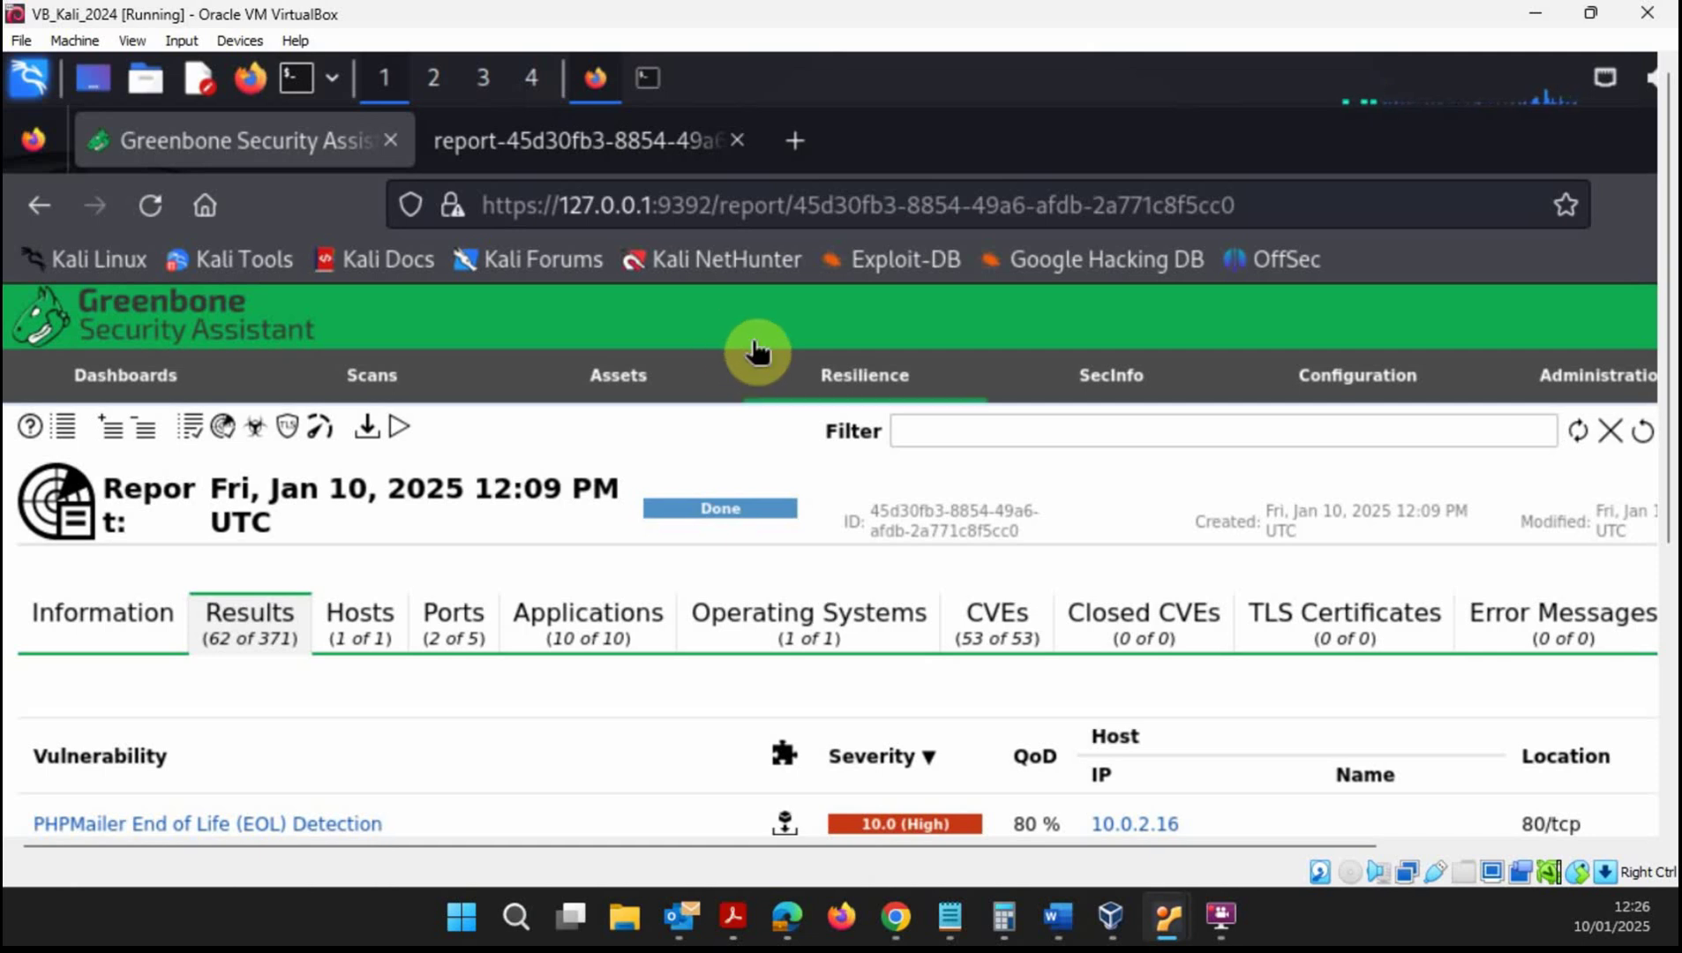
# - Check the scan task's Information tab, then its vulnerability Results list
pyautogui.click(170, 616)
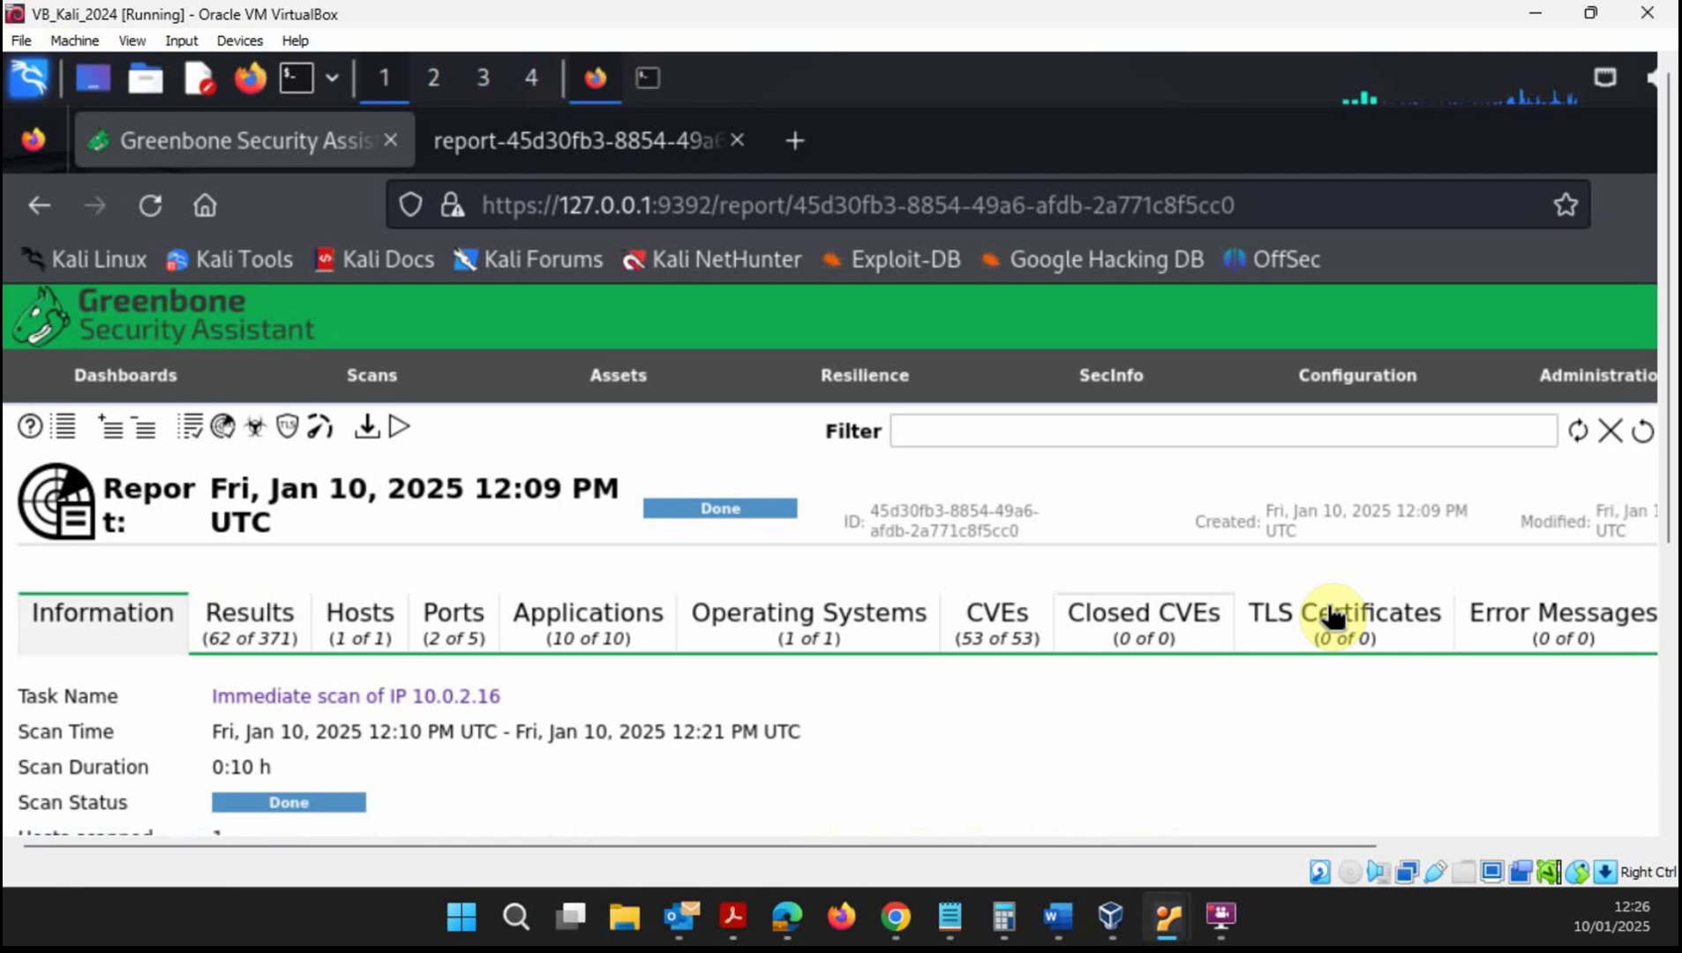
pyautogui.moveTo(1254, 847); pyautogui.dragTo(1186, 855)
pyautogui.moveTo(1347, 391)
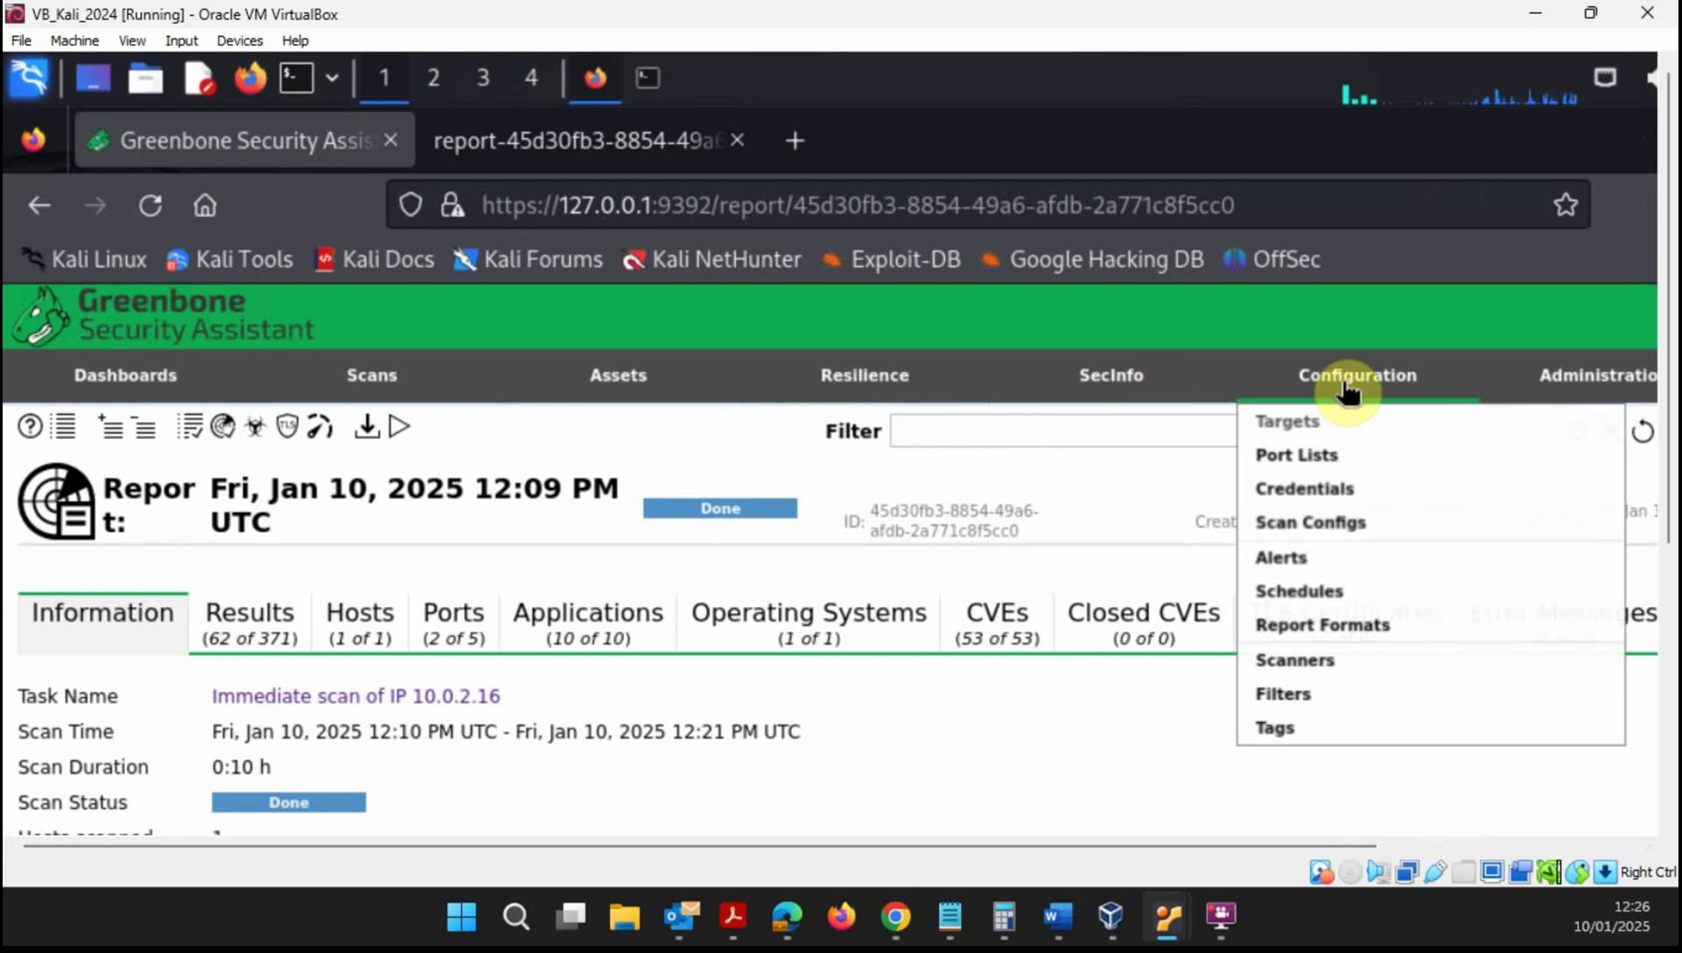
pyautogui.moveTo(356, 375)
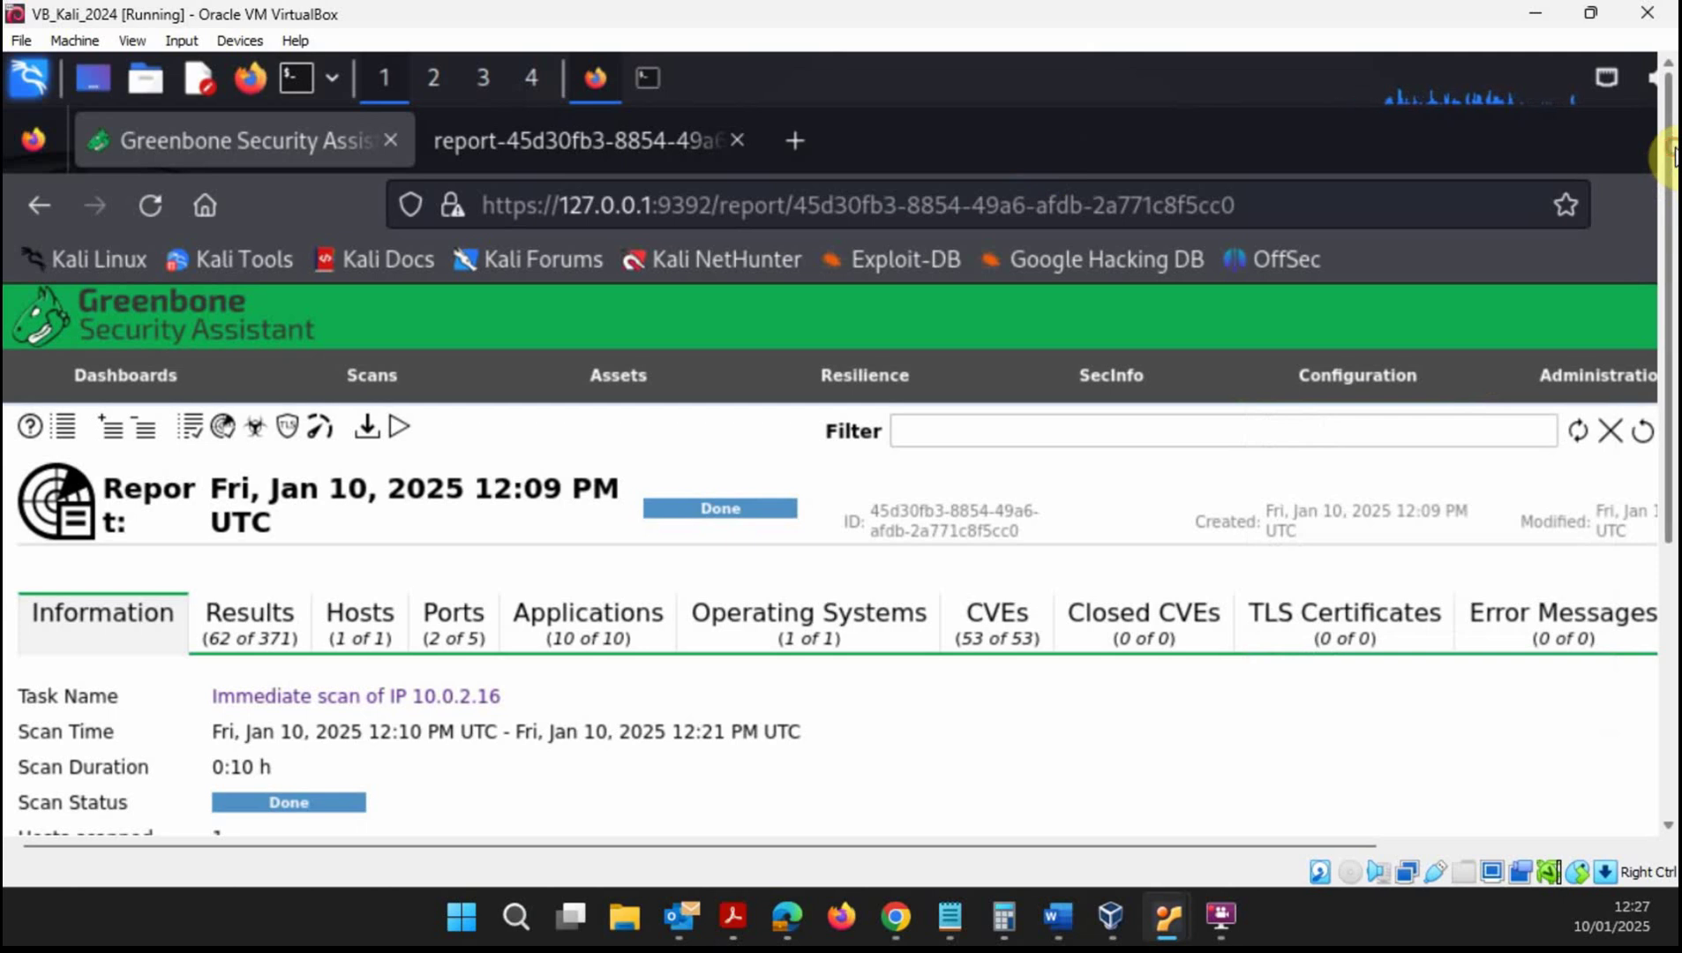
pyautogui.moveTo(1674, 154); pyautogui.dragTo(1674, 323)
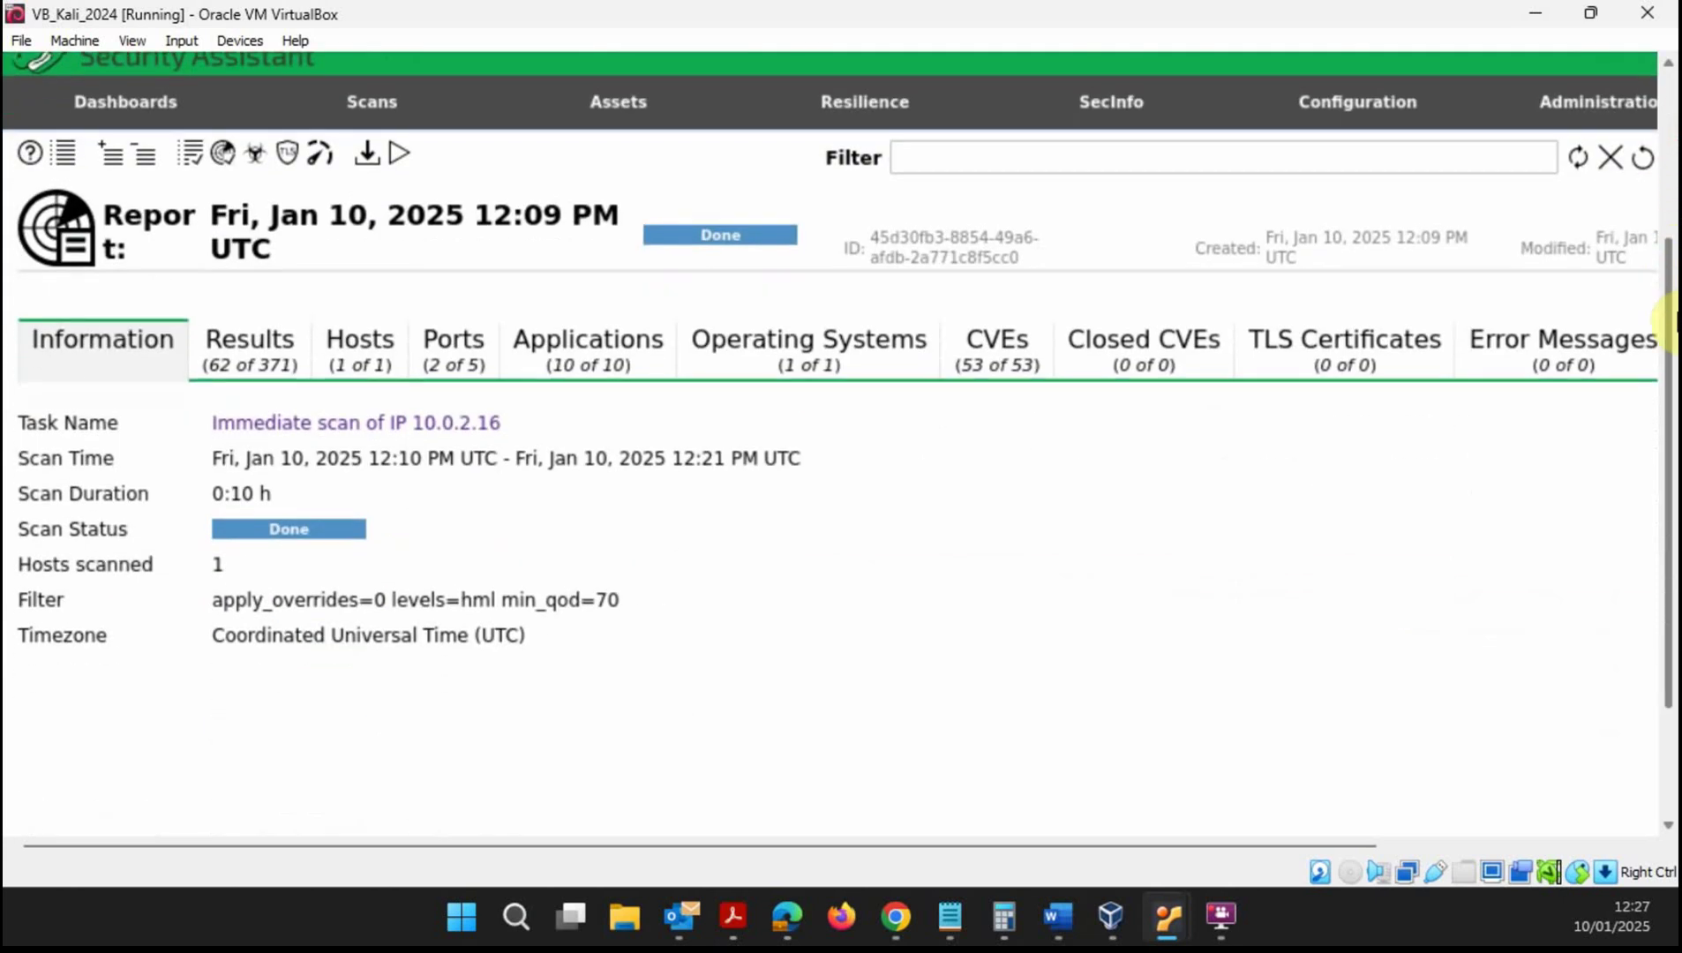
pyautogui.click(265, 349)
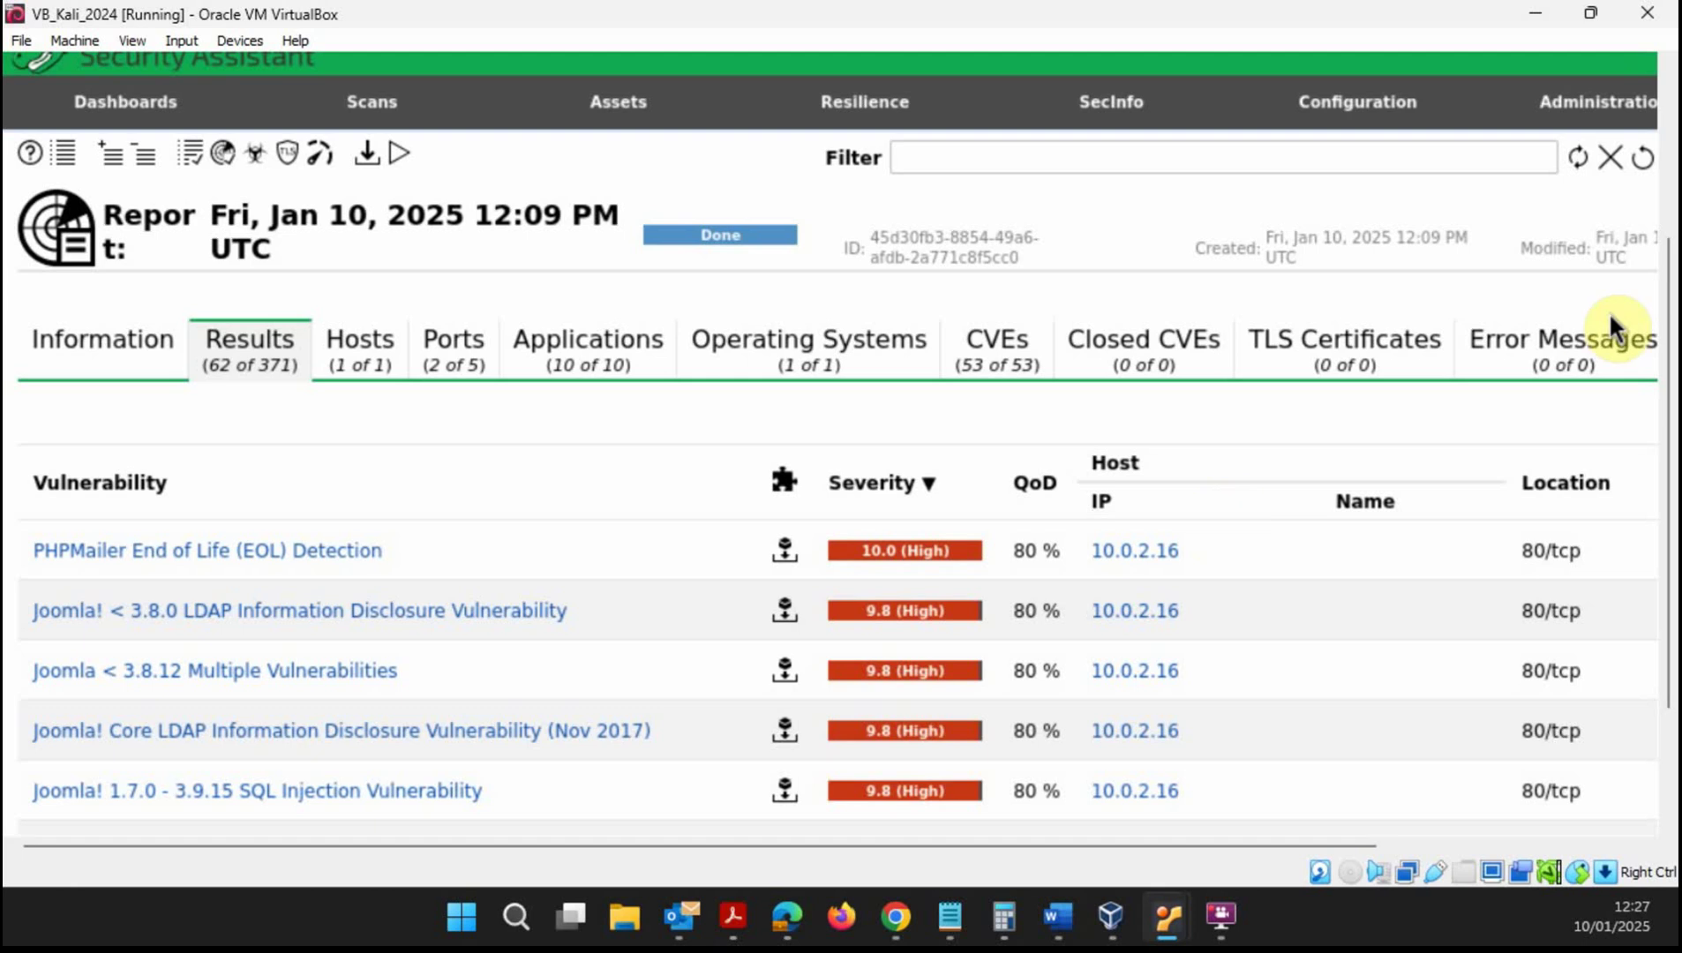
# - Leave full-screen mode and bring the Kali terminal to the front
pyautogui.moveTo(1588, 102)
pyautogui.press('F11')
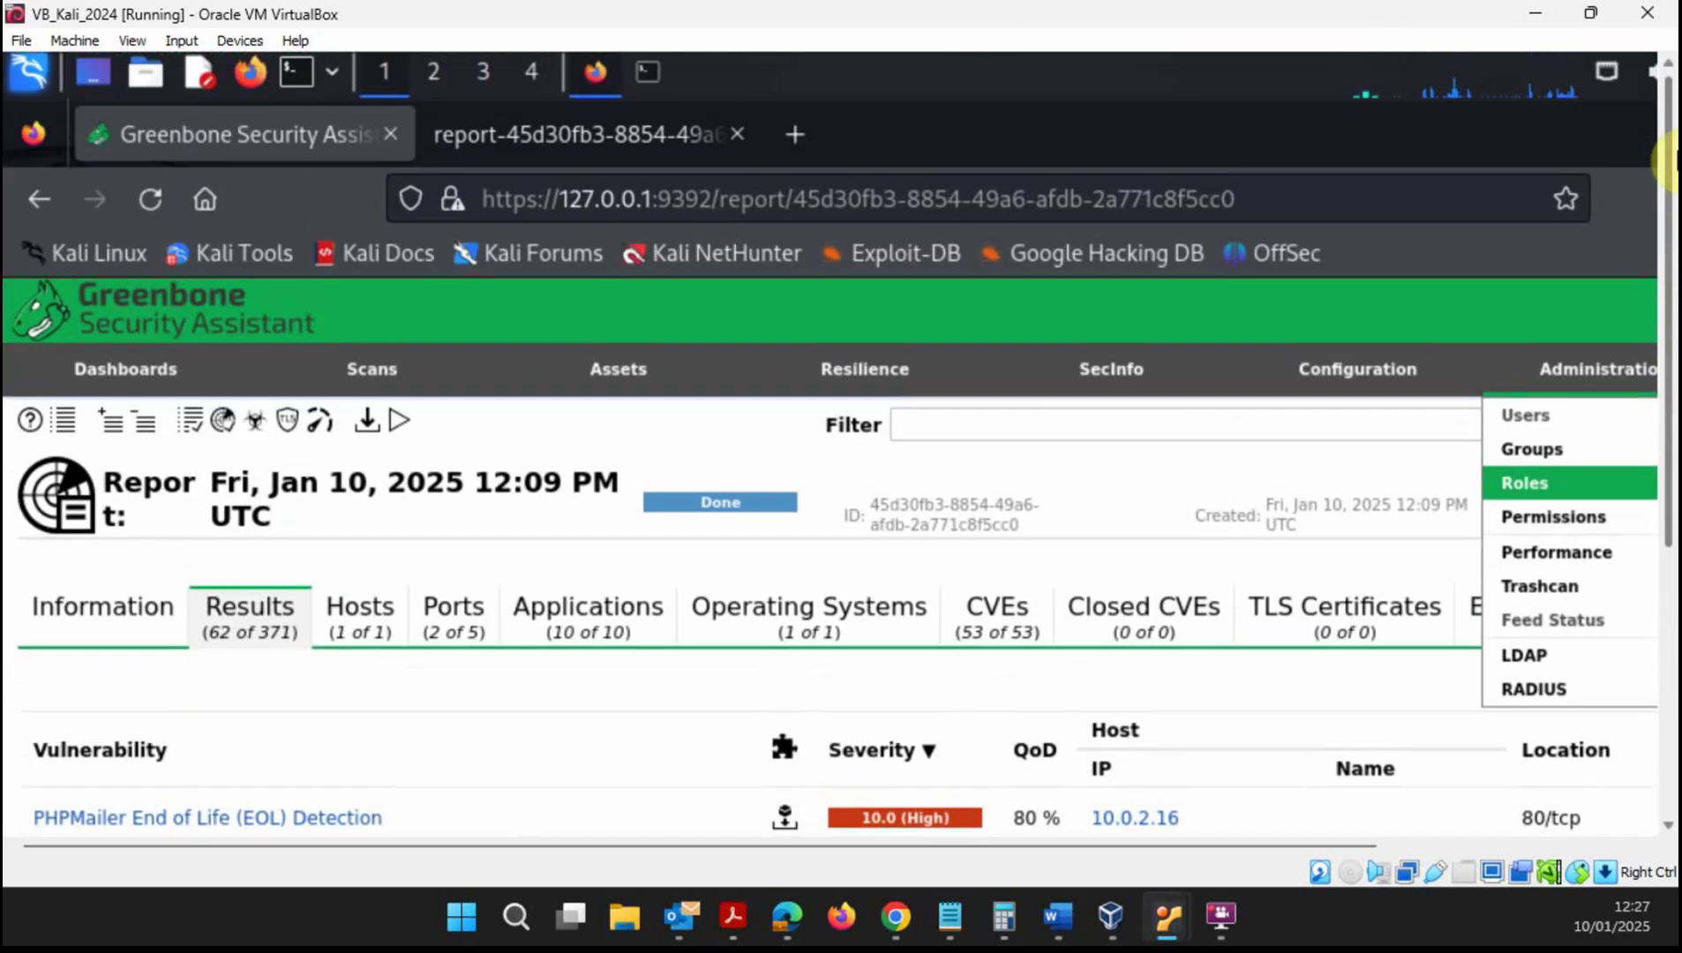
pyautogui.click(650, 76)
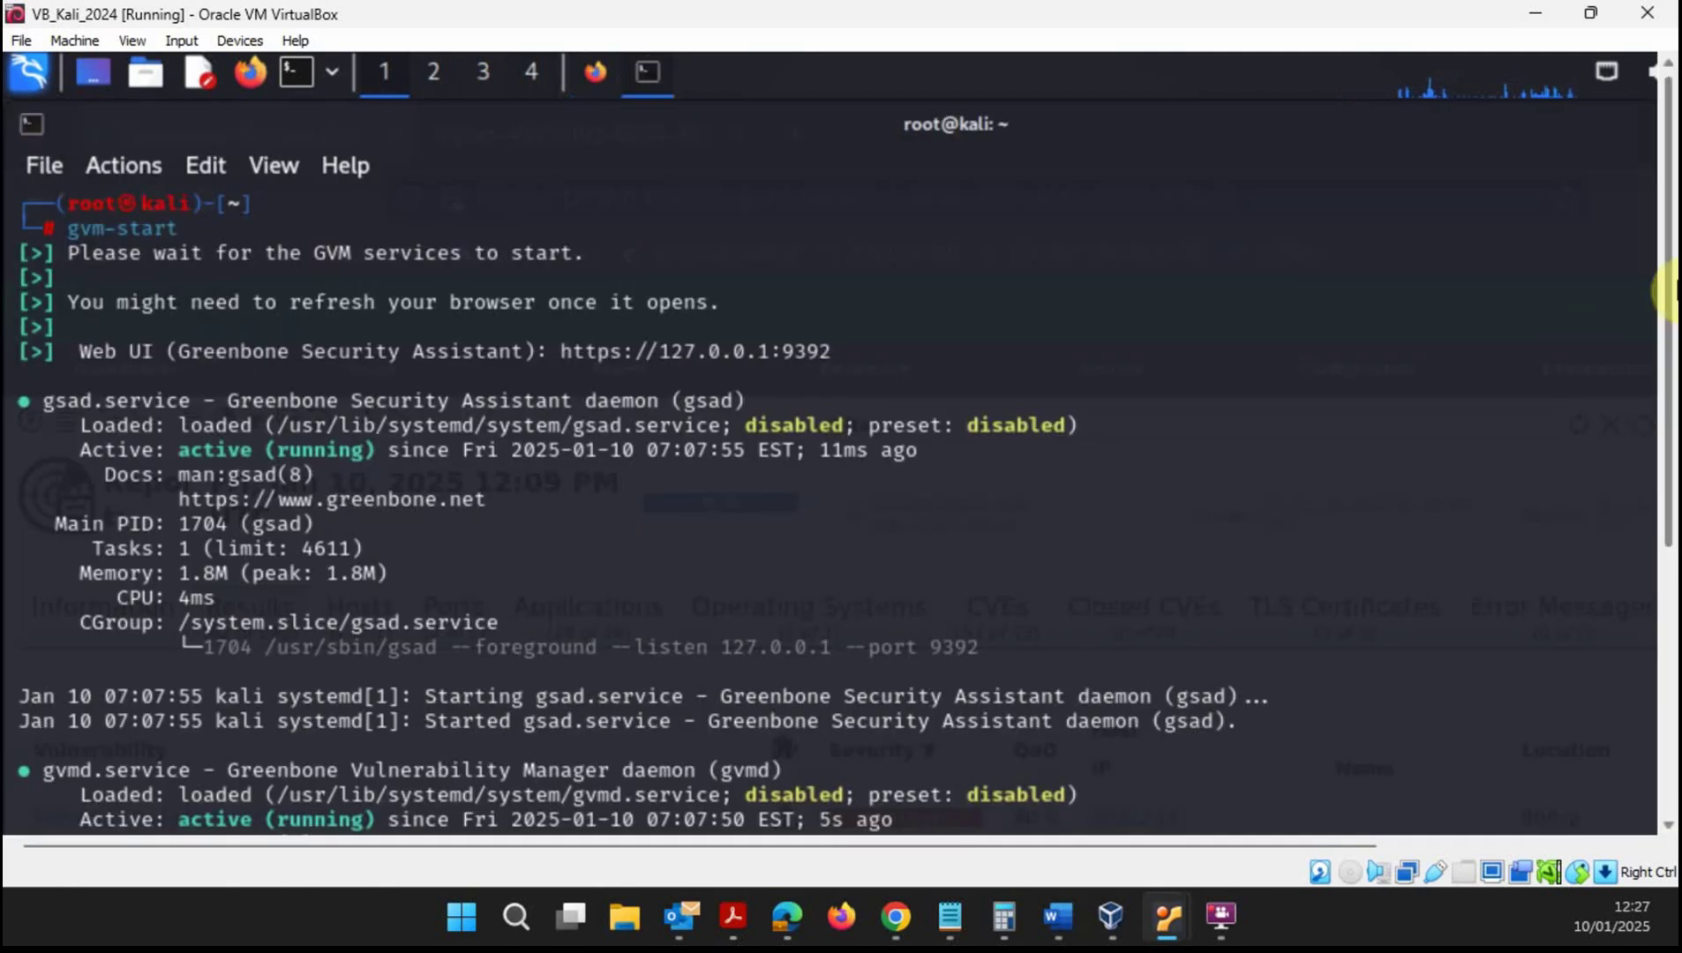
# - Run gvm-stop in the Kali terminal, then minimize VB_Kali_2024 to show VirtualBox Manager
pyautogui.moveTo(1673, 291); pyautogui.dragTo(1666, 590)
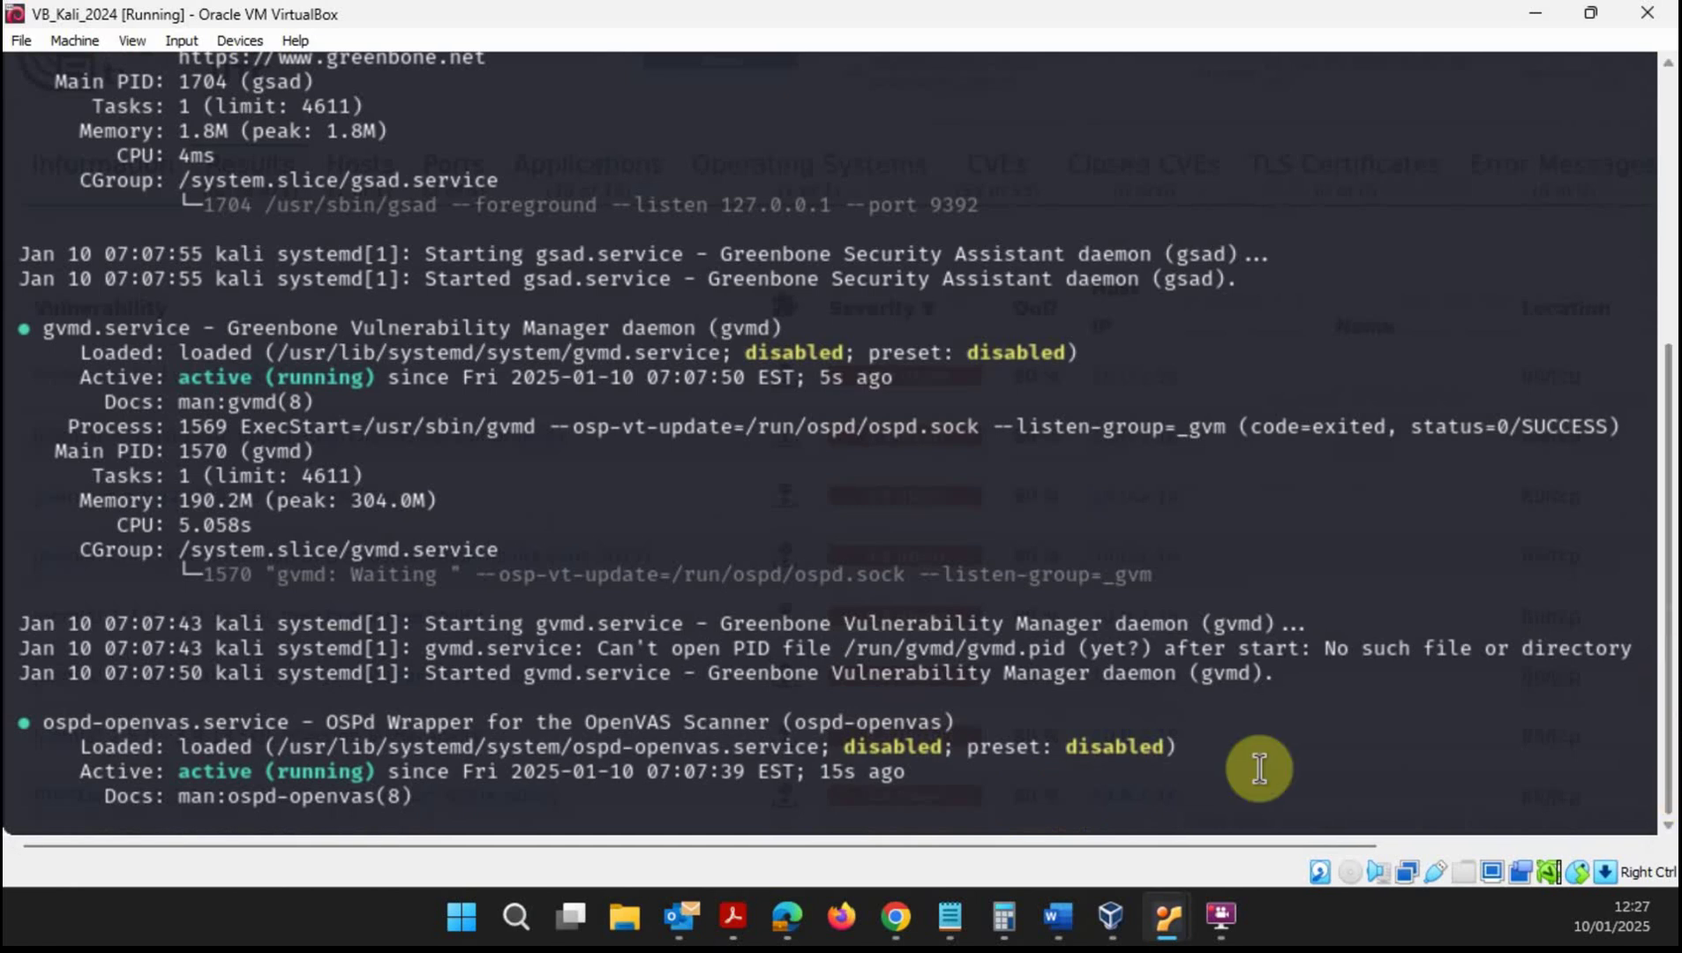
pyautogui.scroll(-6, 968, 821)
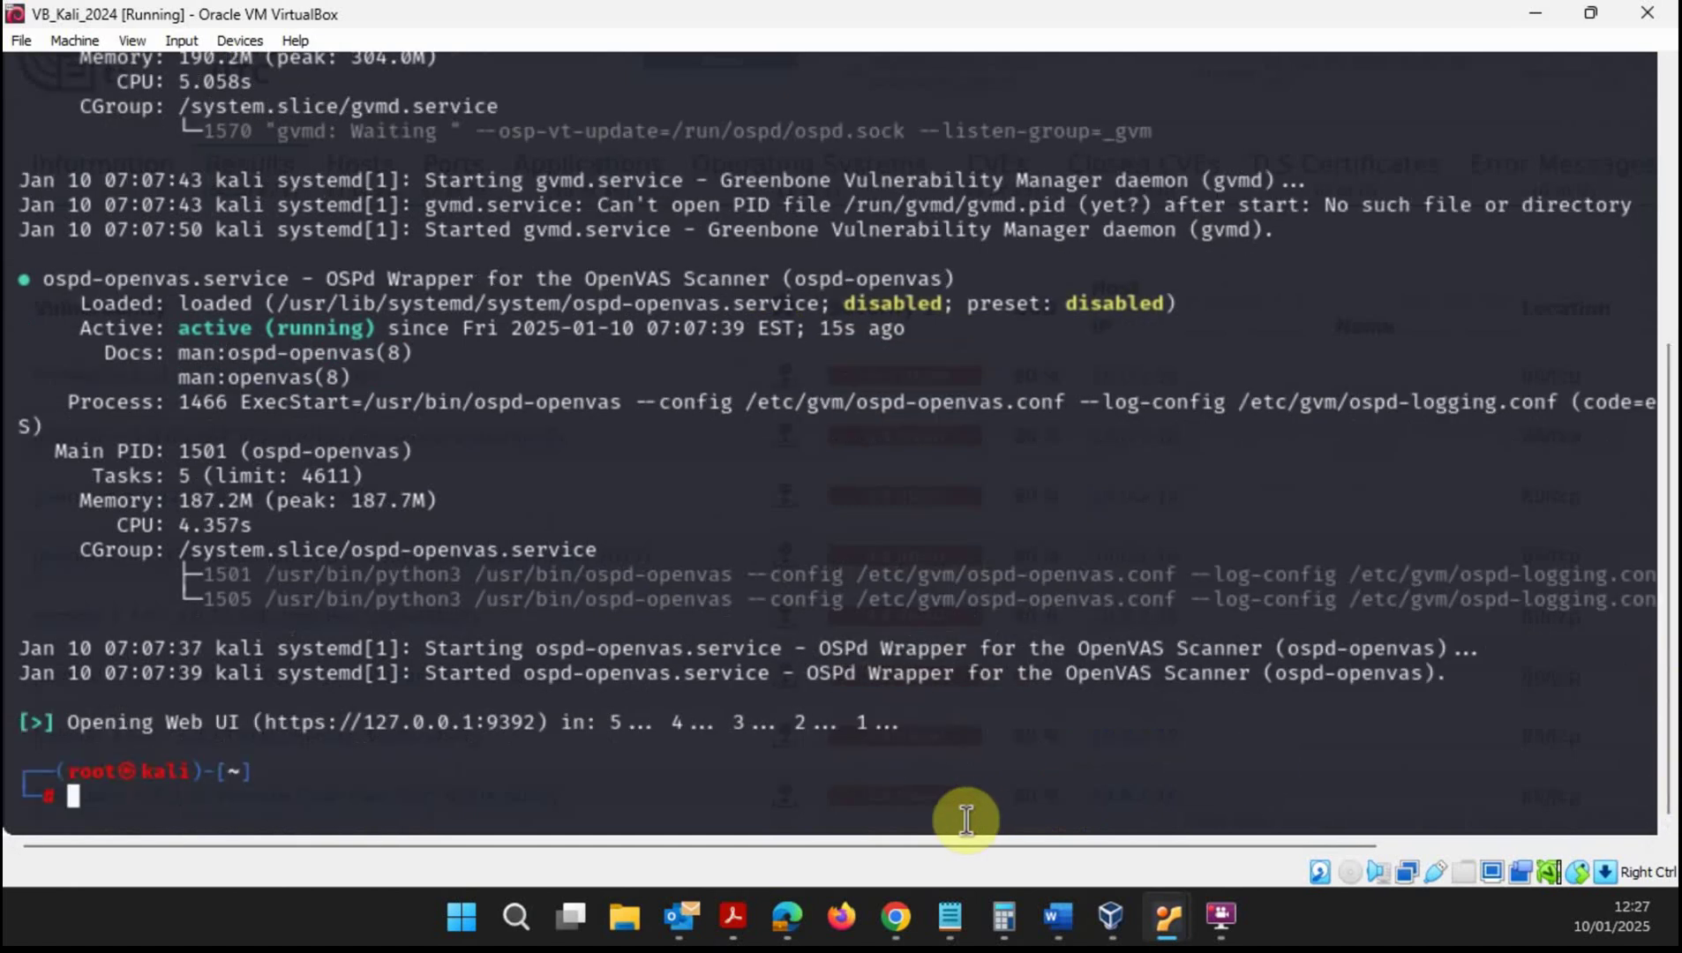
pyautogui.write('gvm')
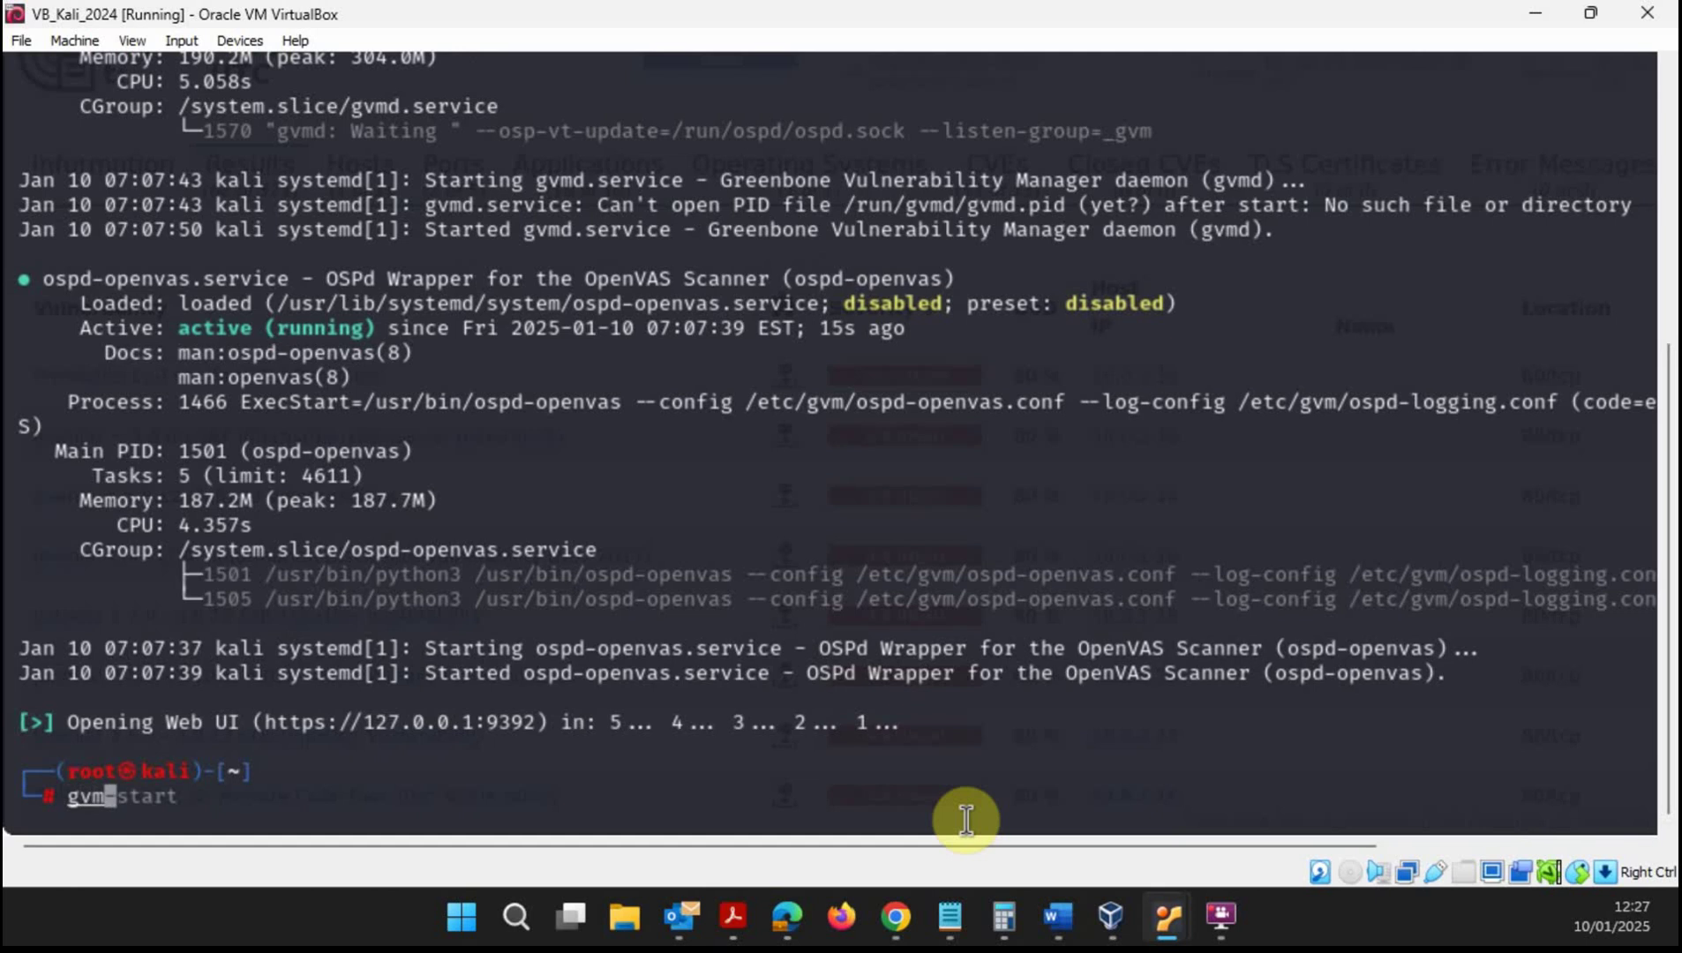
pyautogui.write('-stop')
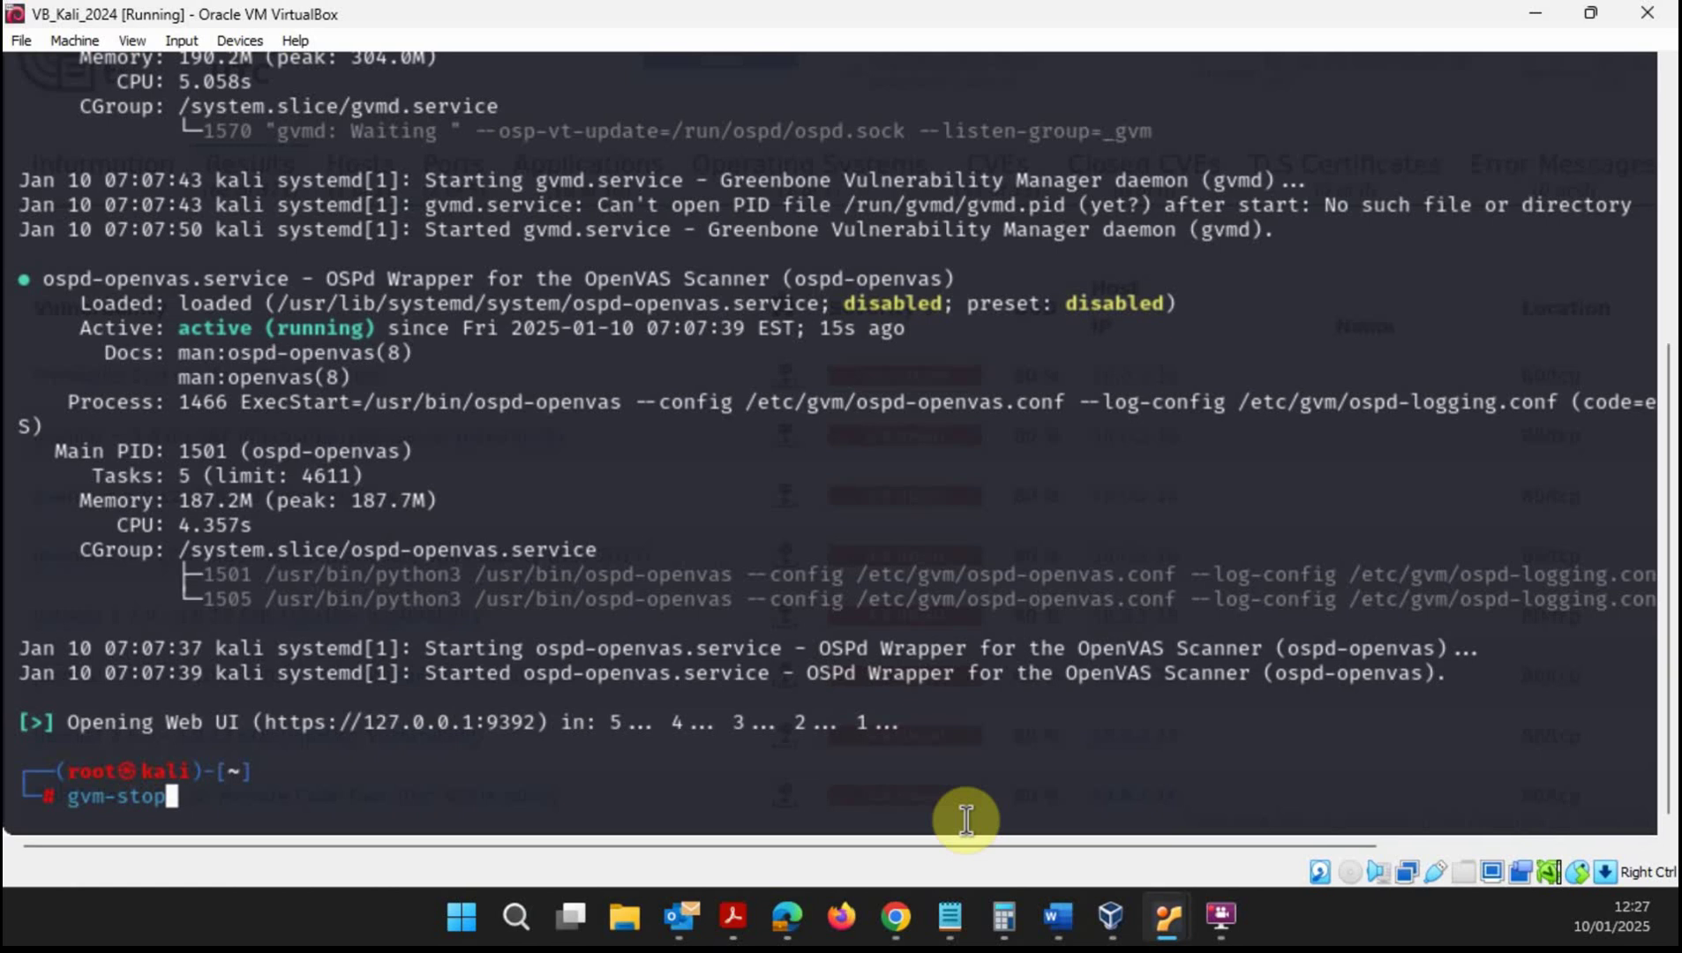
pyautogui.press('Return')
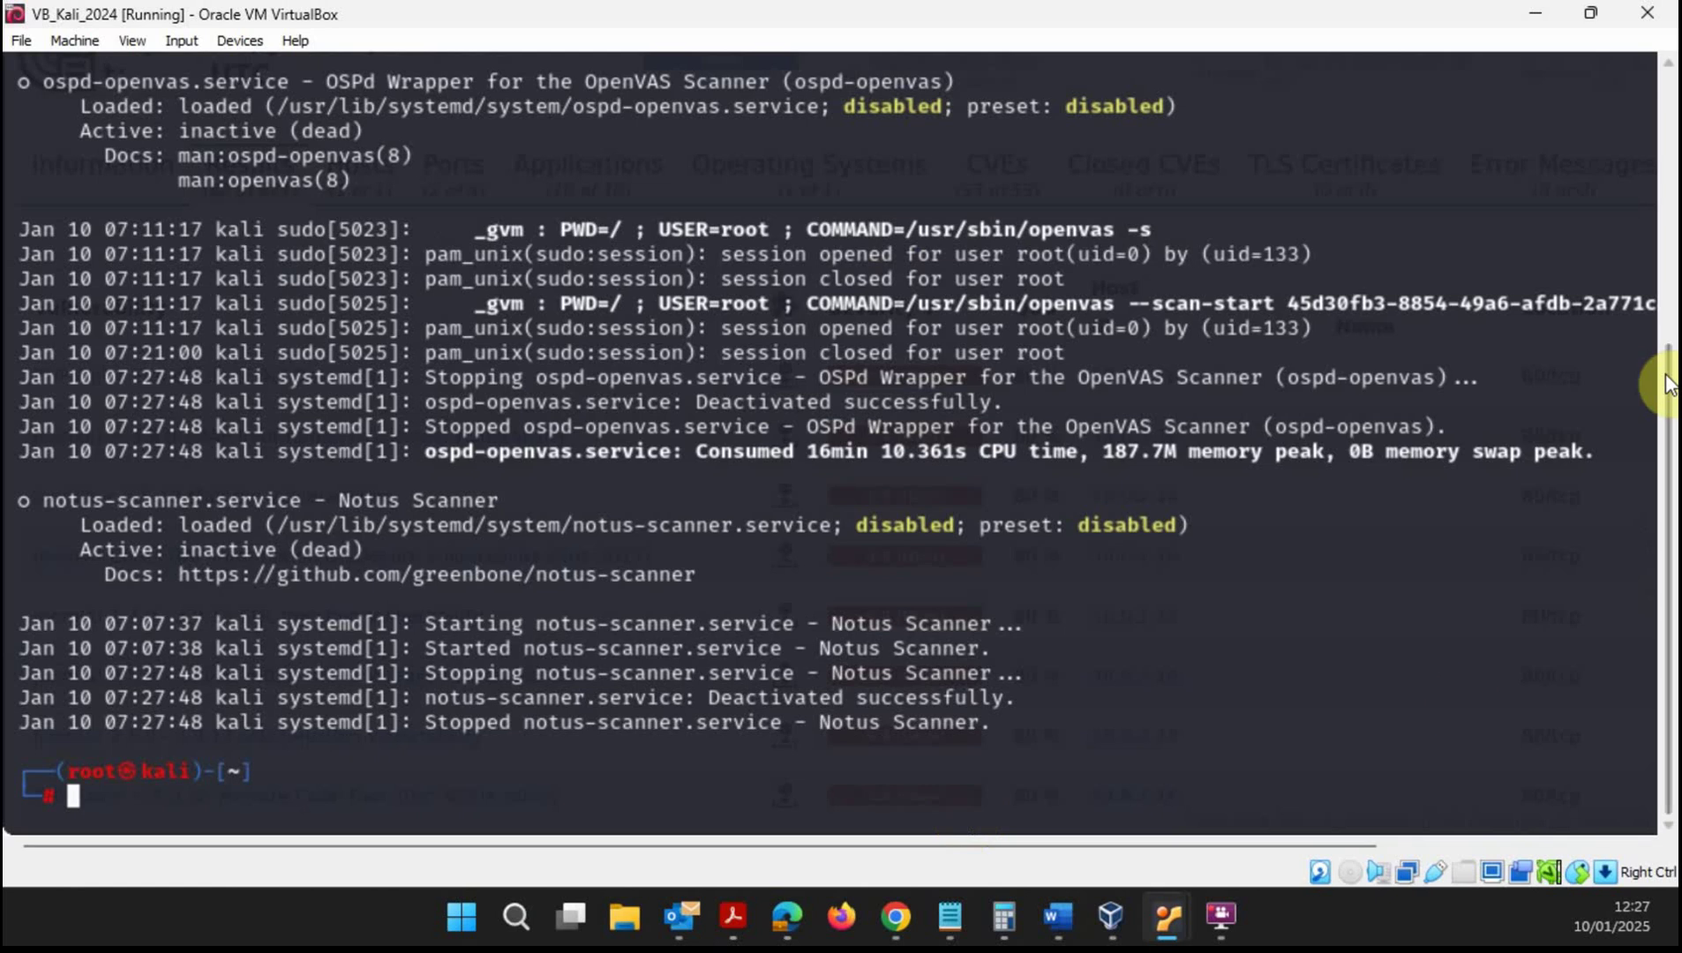
pyautogui.click(1540, 14)
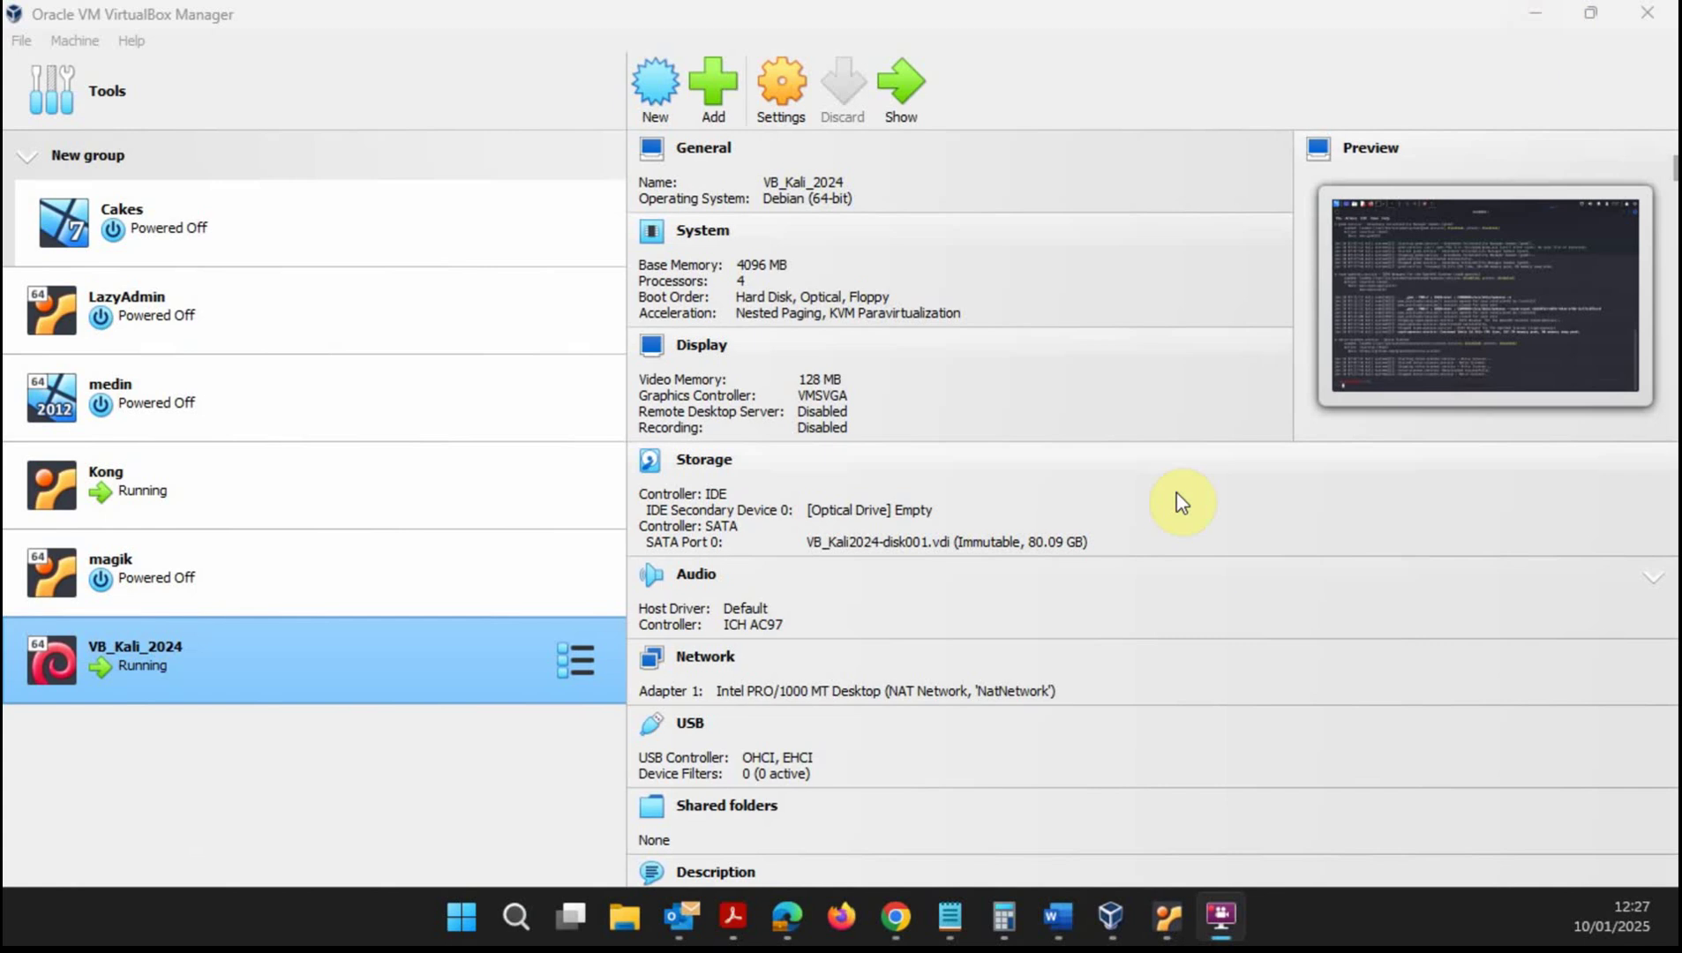